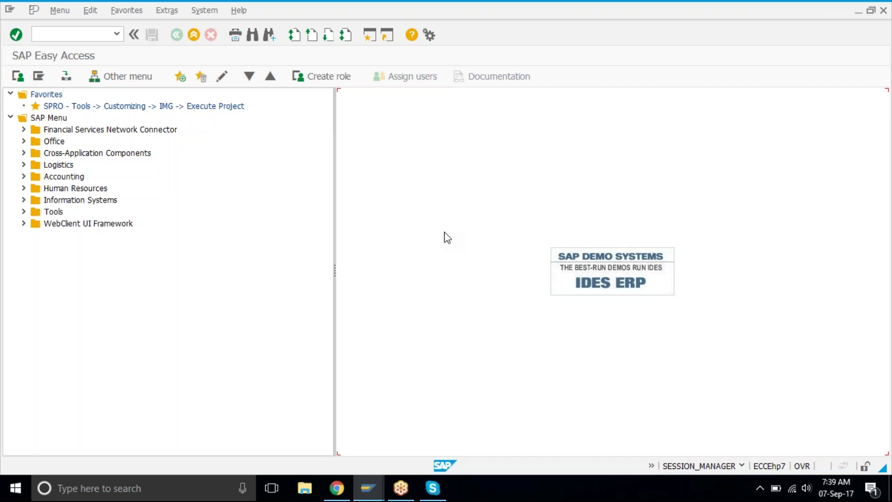
# Step: Open the FK02 Change vendor transaction from the master records under Accounting, Financial Accounting, Accounts Payable
pyautogui.click(245, 389)
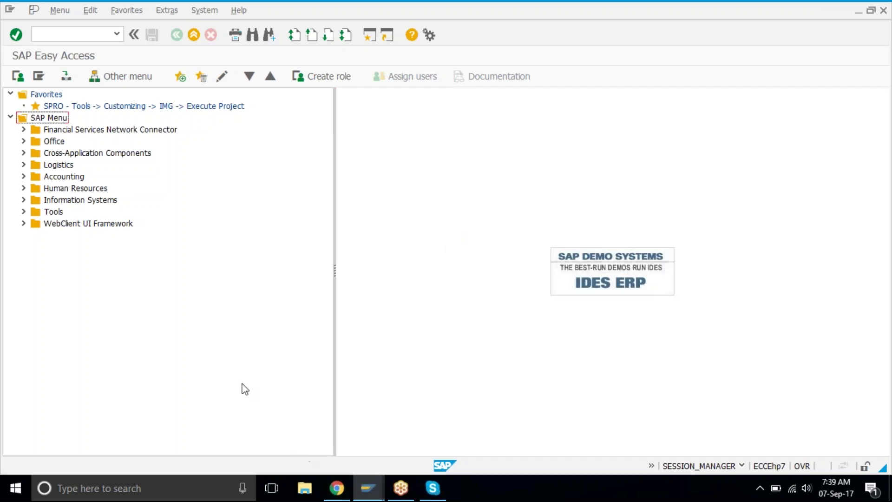
pyautogui.click(23, 177)
pyautogui.click(37, 188)
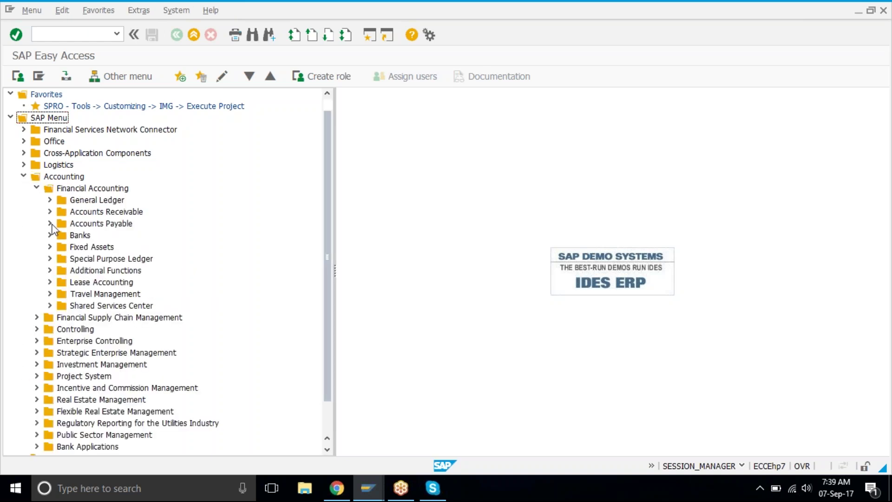
pyautogui.click(50, 224)
pyautogui.click(64, 236)
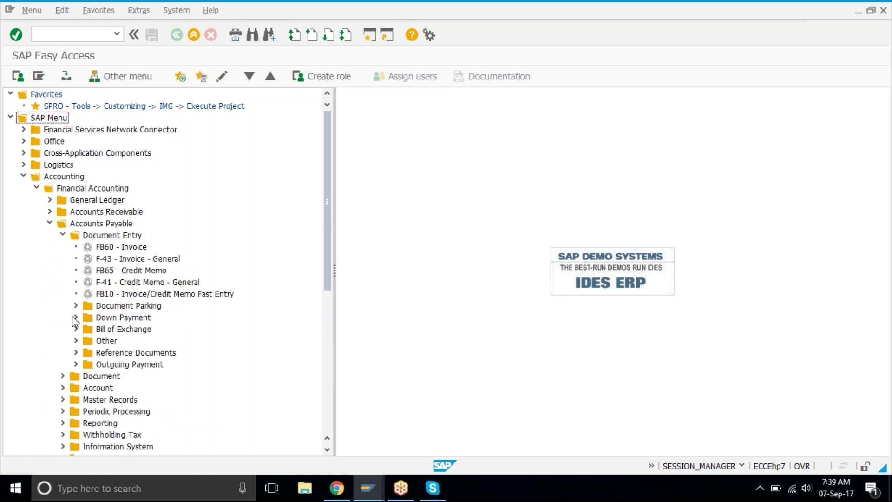
pyautogui.click(63, 235)
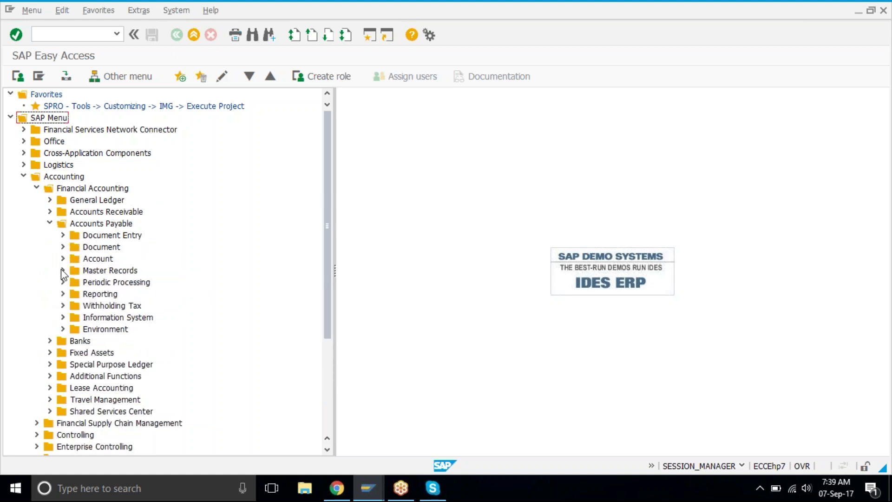
pyautogui.click(62, 270)
pyautogui.click(117, 294)
pyautogui.doubleClick(116, 294)
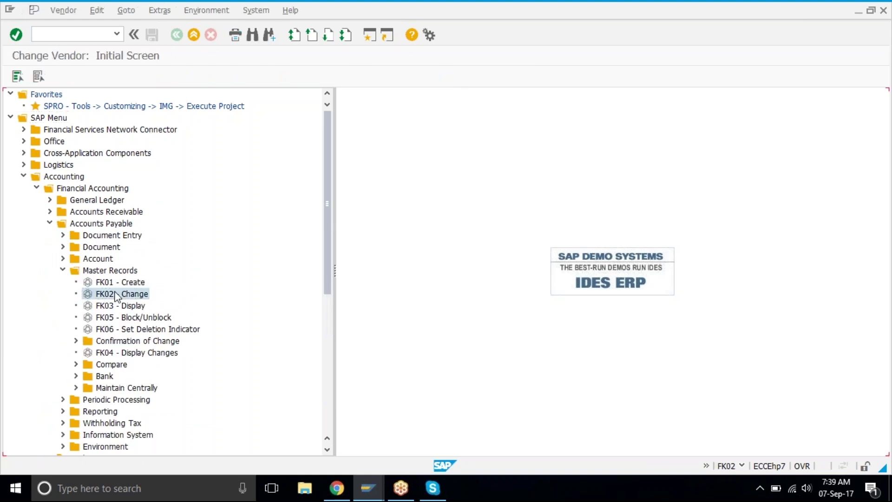
# Step: Enter company code TAT1 and run the vendor search by country and company code
pyautogui.click(126, 142)
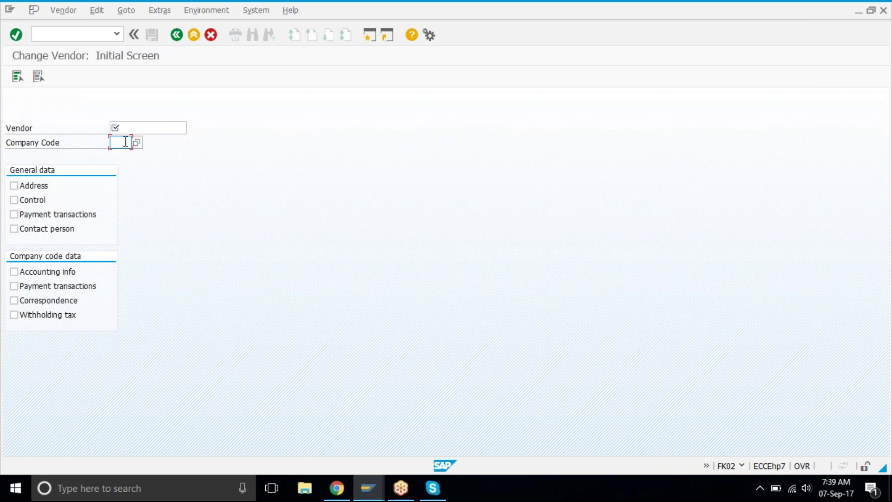
pyautogui.write('tat1')
pyautogui.hotkey('shift', 'Tab')
pyautogui.press('capslock')
pyautogui.press('F4')
pyautogui.press('capslock')
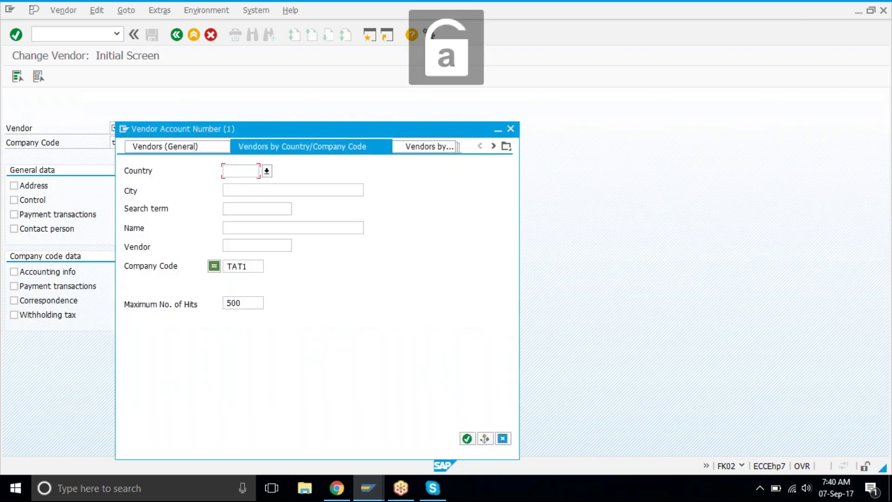
pyautogui.press('Return')
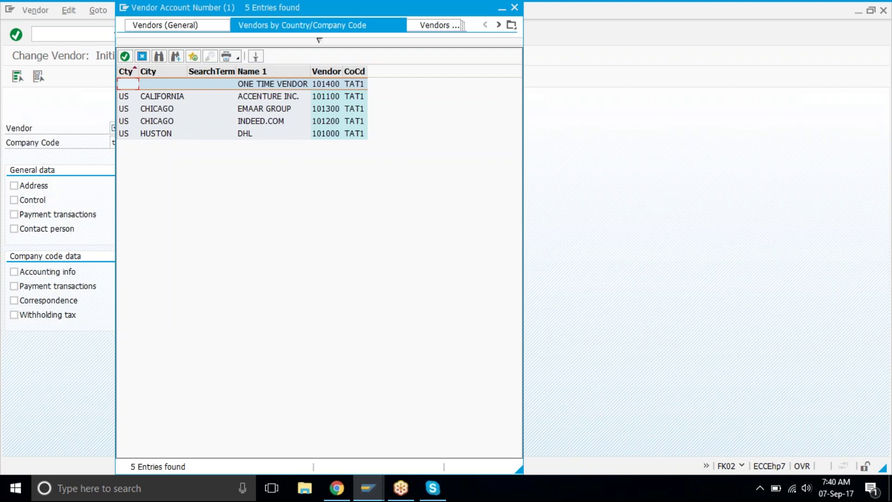
# Step: Repeat the vendor search by company code and sort the list by vendor number in ascending order
pyautogui.click(424, 27)
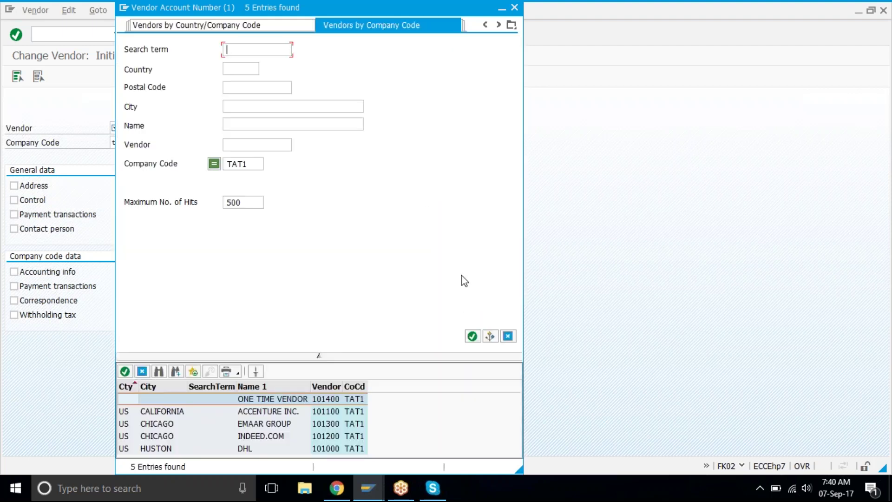
pyautogui.click(471, 337)
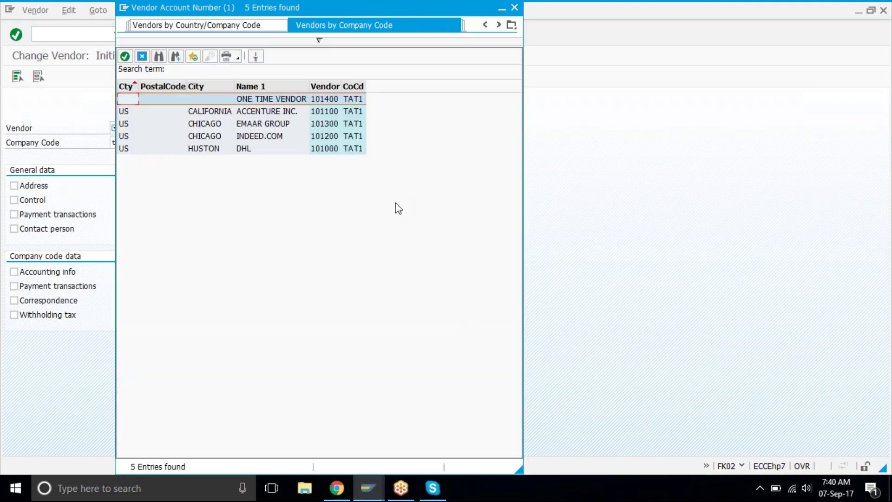
pyautogui.click(328, 85)
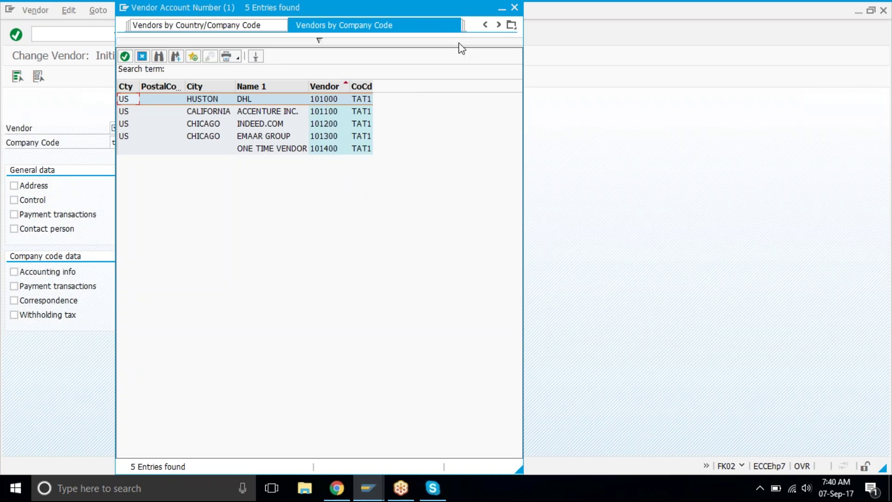
# Step: Close the vendor list and leave the Change Vendor transaction, returning to the SAP Easy Access menu
pyautogui.click(514, 7)
pyautogui.click(65, 37)
pyautogui.write('/n')
pyautogui.press('Return')
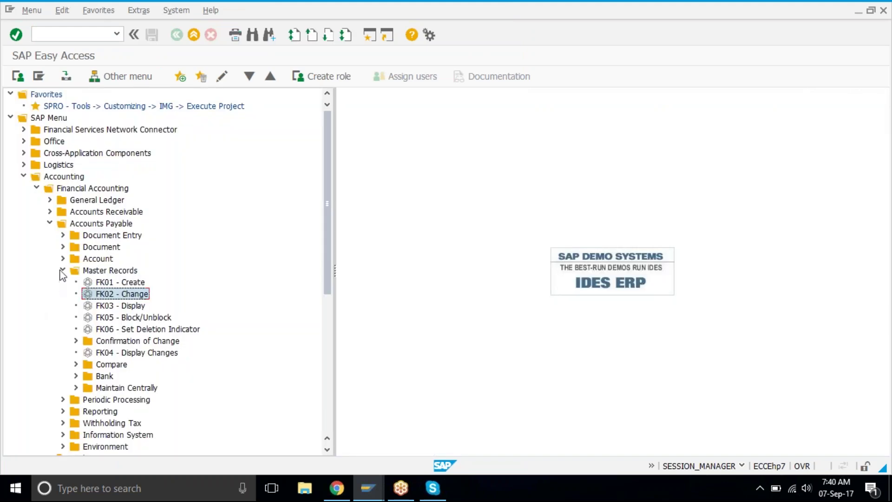
# Step: Open the FB60 Invoice transaction from the Accounts Payable document entry folder, collapsing the master records
pyautogui.click(62, 270)
pyautogui.click(63, 235)
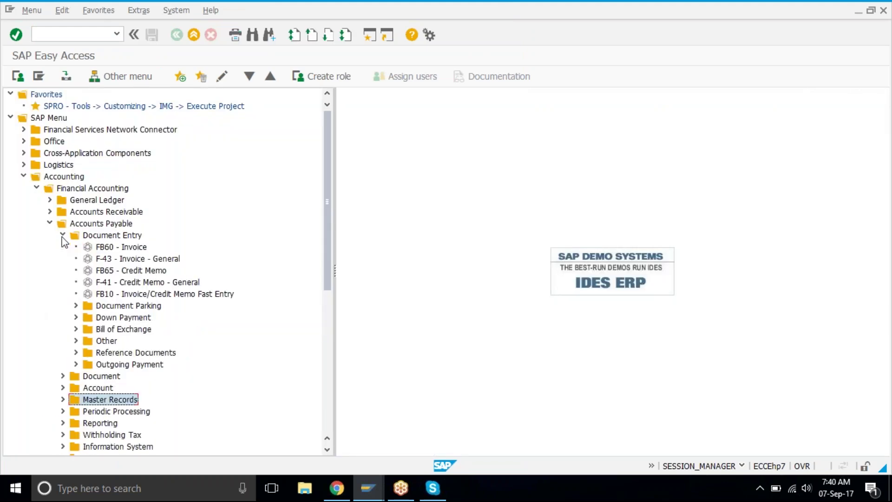
pyautogui.click(130, 235)
pyautogui.click(136, 247)
pyautogui.doubleClick(136, 246)
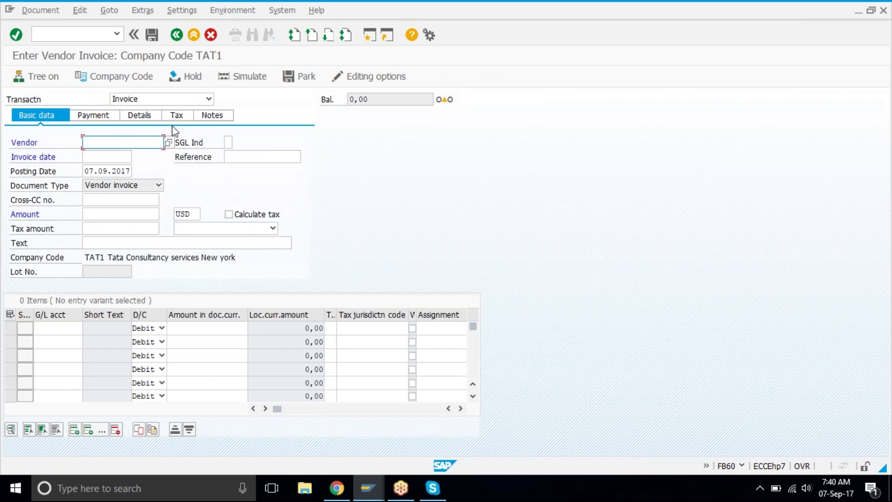
# Step: Search the vendors of company code TAT1 and choose DHL as the vendor for the invoice
pyautogui.click(167, 143)
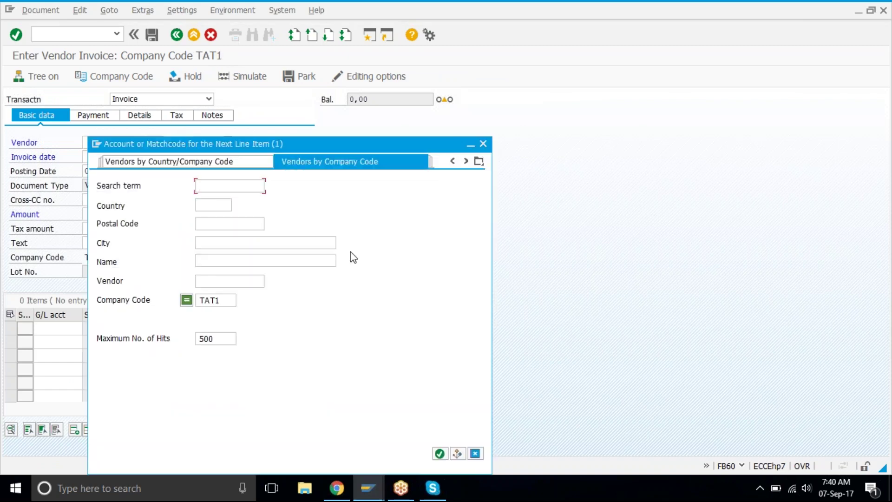
pyautogui.click(439, 454)
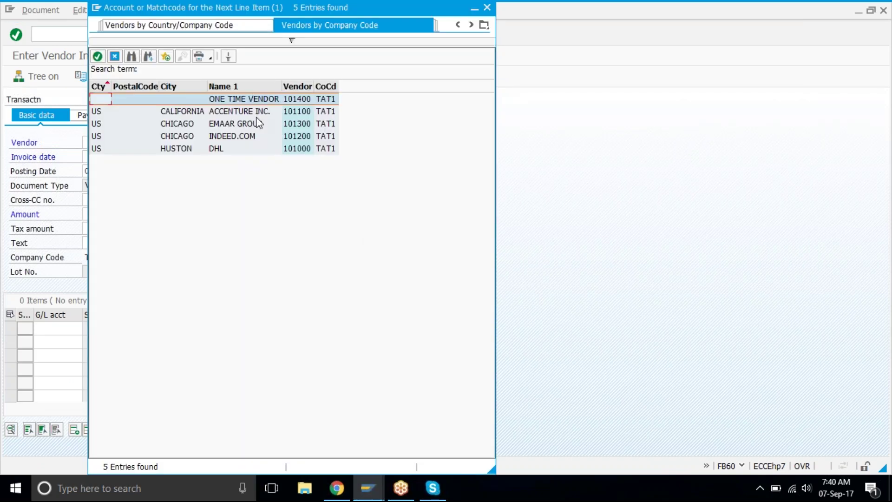
pyautogui.doubleClick(270, 150)
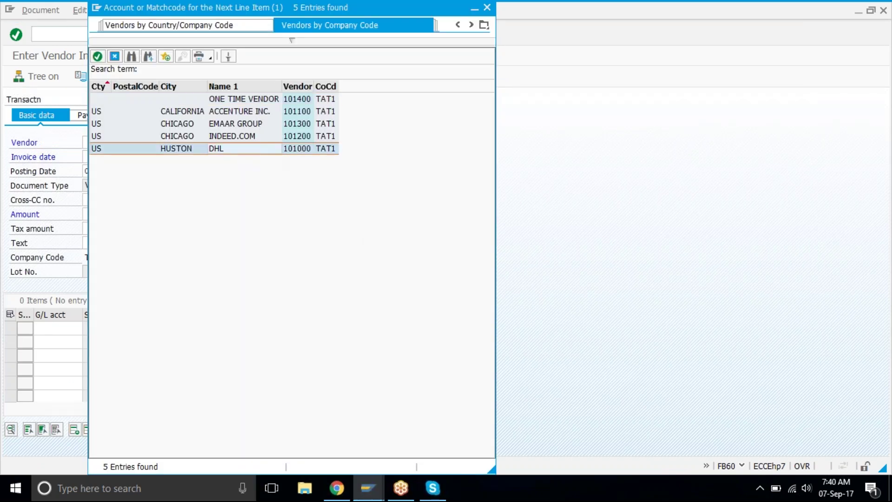
# Step: Set the invoice date to 07.09.2017 and the amount to 35000 USD, and have the header data checked
pyautogui.click(89, 156)
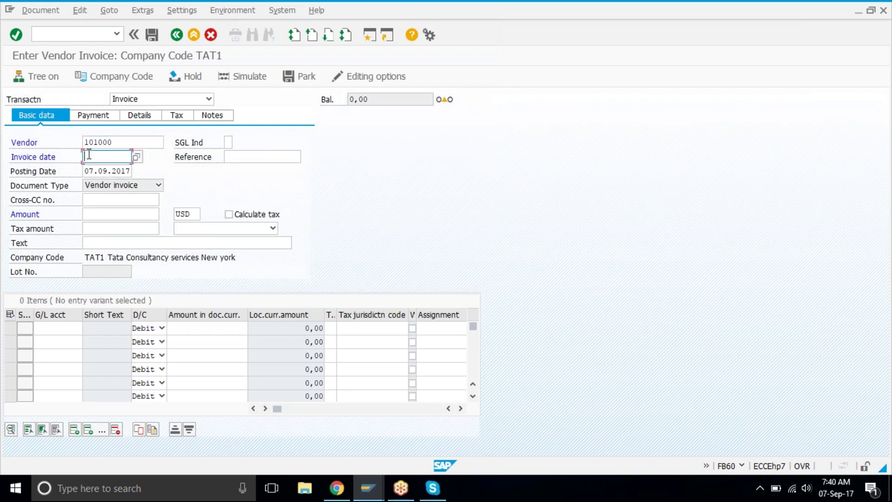
pyautogui.write('07092017')
pyautogui.click(104, 212)
pyautogui.write('35000')
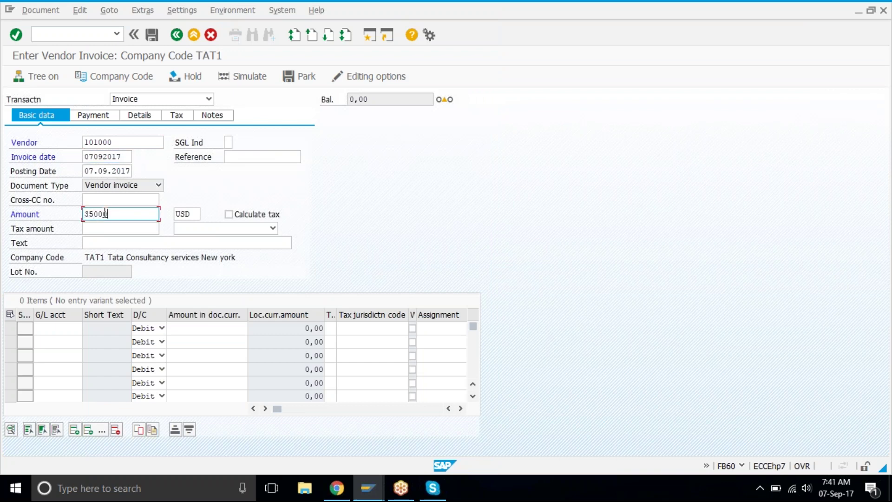
pyautogui.click(67, 329)
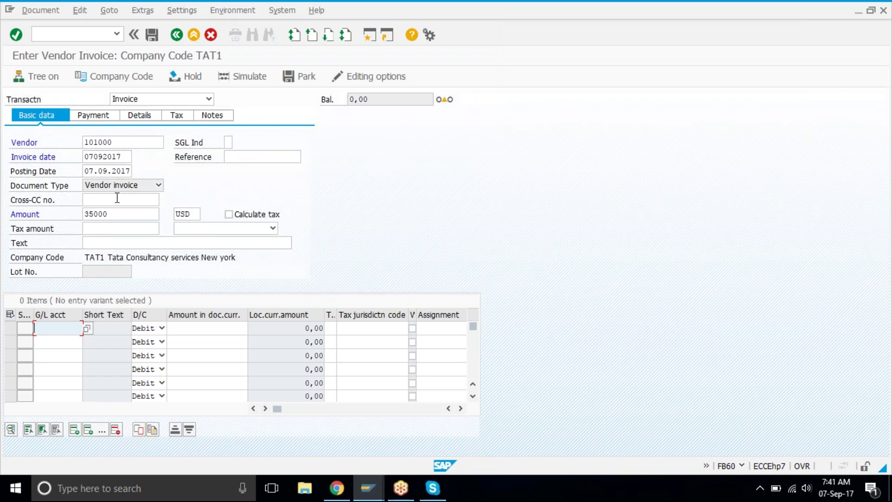
pyautogui.press('Return')
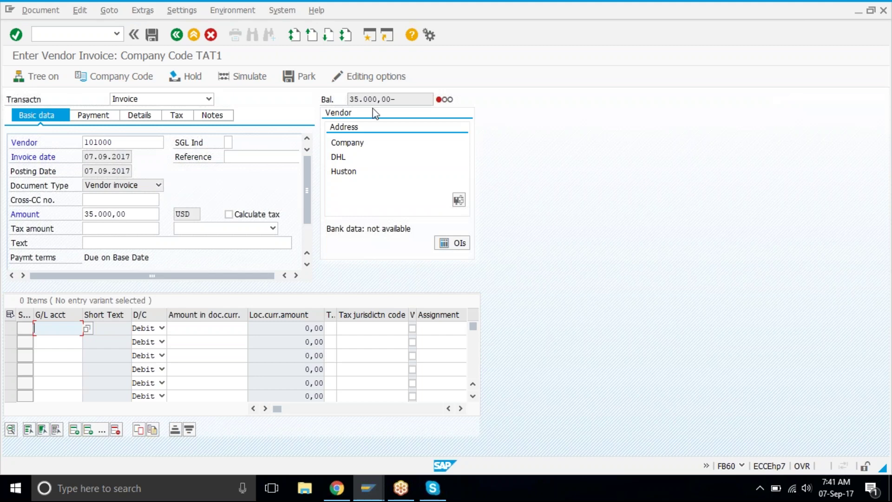
pyautogui.moveTo(398, 99); pyautogui.dragTo(351, 106)
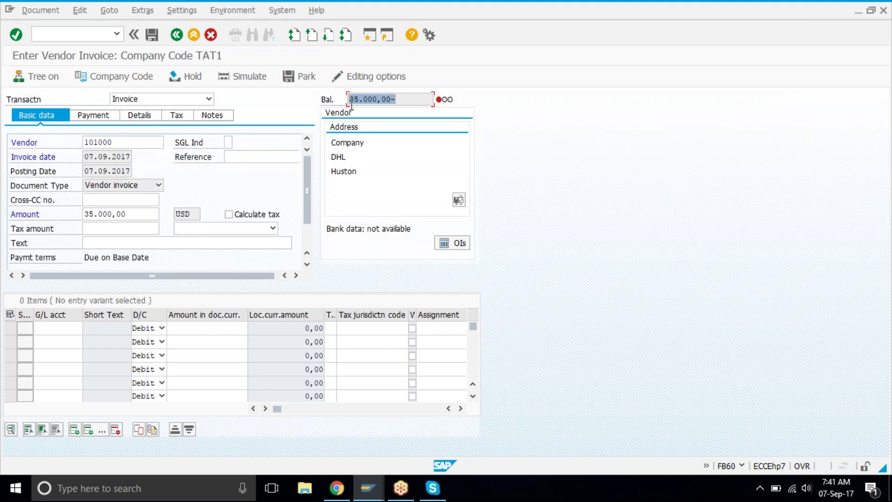
pyautogui.click(350, 106)
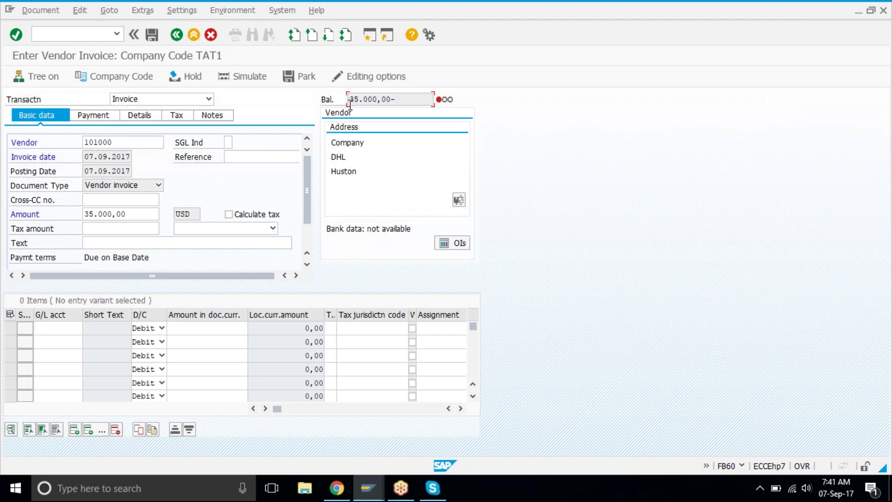
pyautogui.click(61, 327)
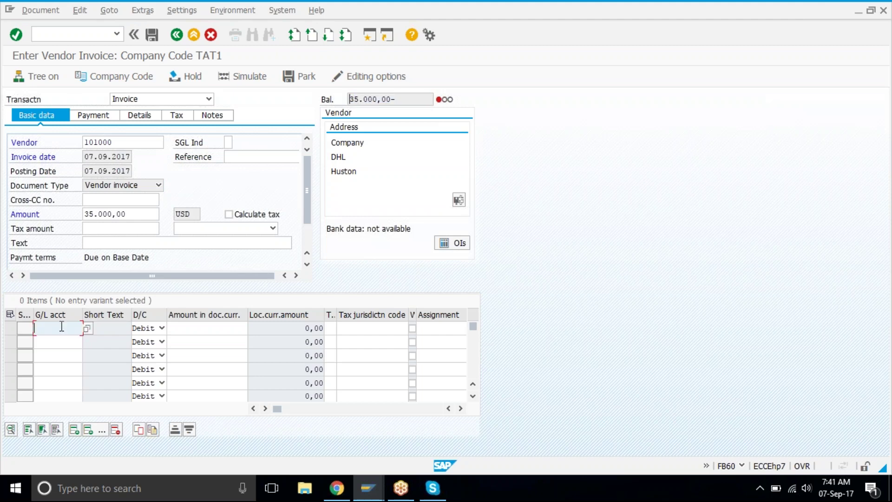
pyautogui.click(66, 343)
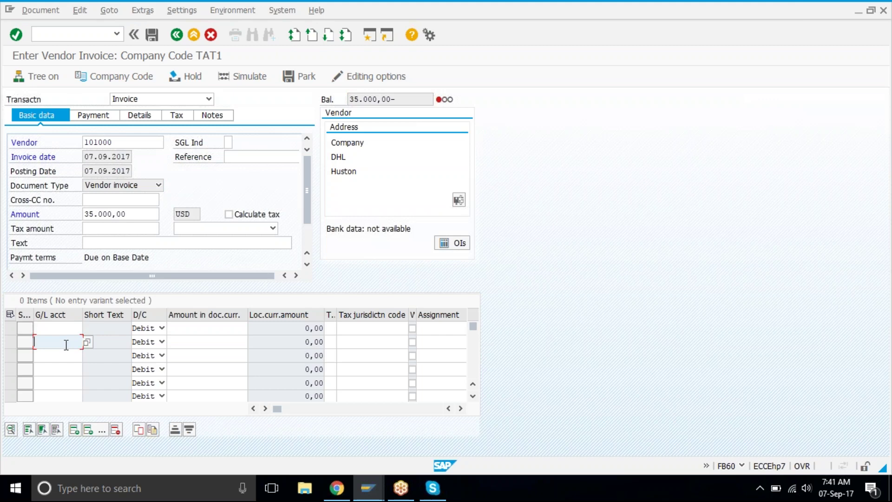
pyautogui.click(67, 329)
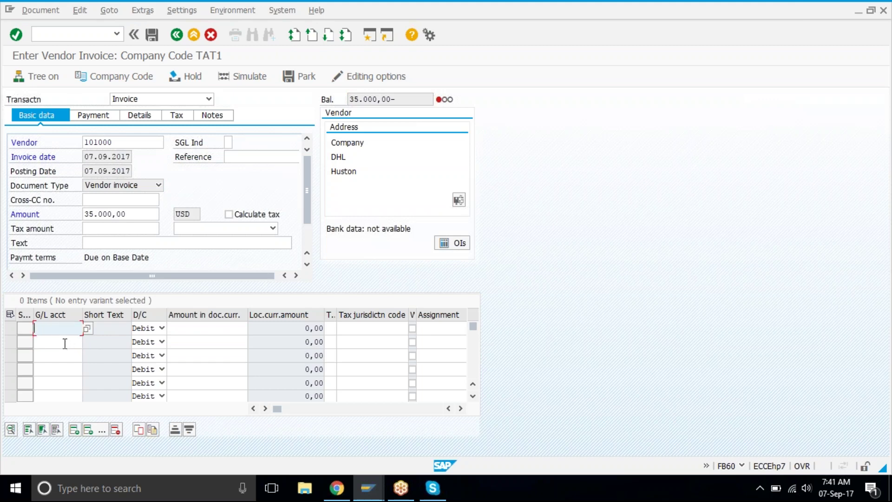
pyautogui.click(65, 344)
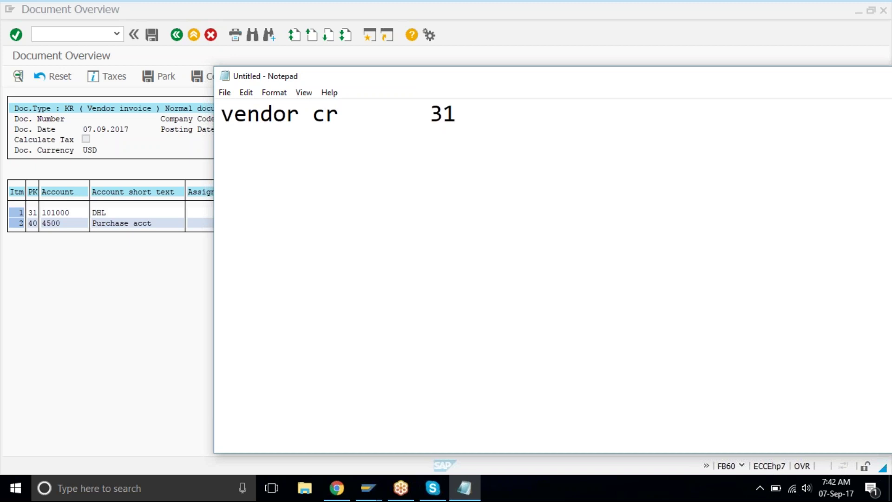
# Step: Add the line "purchase dr" below the vendor entry in the Notepad notes
pyautogui.press('Return')
pyautogui.write('purchase dr')
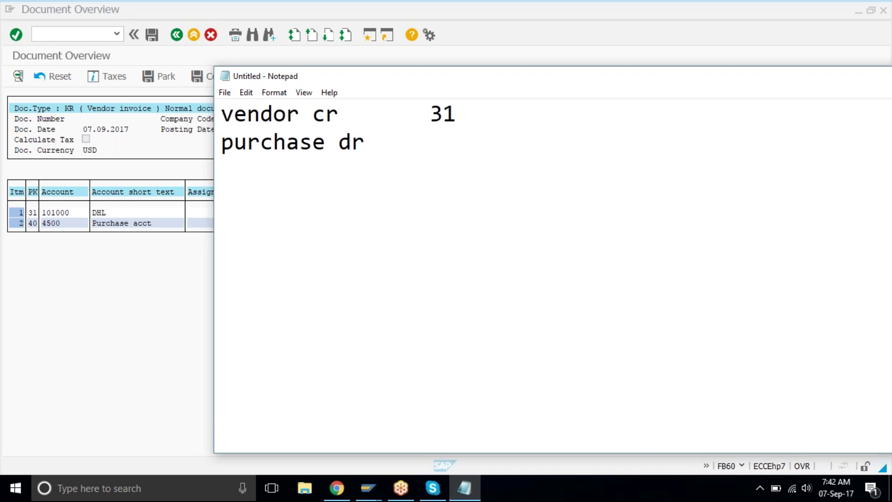
pyautogui.press('Left')
pyautogui.press('Tab')
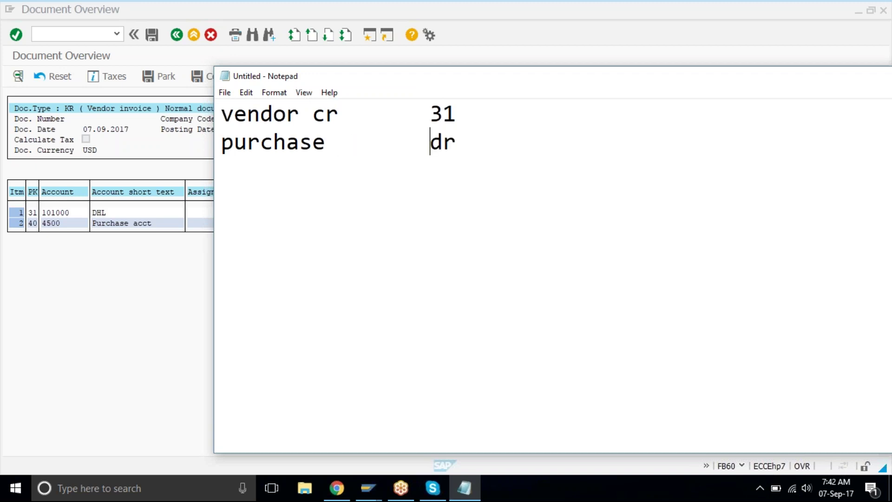
pyautogui.press('BackSpace')
# Step: Align "cr" in the vendor line with "dr" in the purchase line below it
pyautogui.press('Up')
pyautogui.press('Left')
pyautogui.press('Left')
pyautogui.press('Tab')
pyautogui.press('Tab')
pyautogui.press('BackSpace')
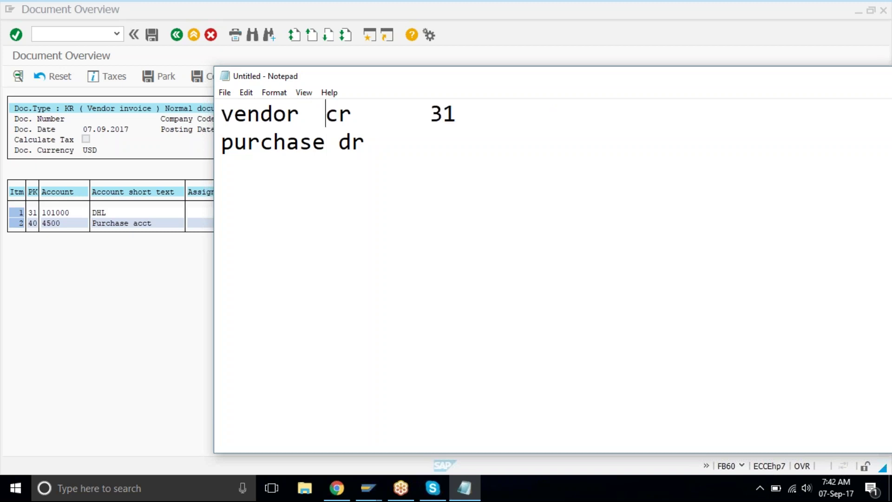
pyautogui.press('alt')
pyautogui.click(332, 113)
pyautogui.press('Tab')
pyautogui.press('BackSpace')
pyautogui.press('Down')
# Step: Add posting key 40 to the purchase line, aligned beneath the vendor's posting key
pyautogui.click(438, 153)
pyautogui.press('Tab')
pyautogui.write('410')
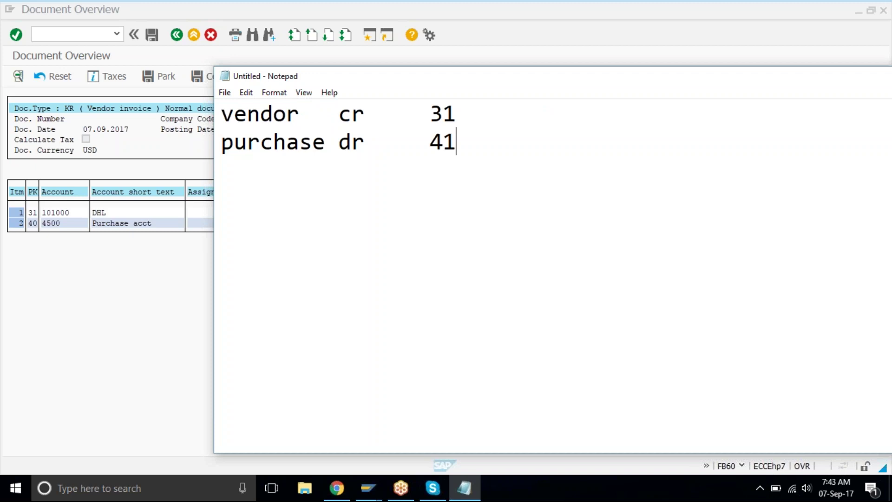
pyautogui.press('BackSpace')
pyautogui.press('BackSpace')
pyautogui.write('0')
# Step: Draw a dashed separator line below the entries and label them "invoice" just above its far end
pyautogui.press('Return')
pyautogui.press('Return')
pyautogui.write('--------------------------------------')
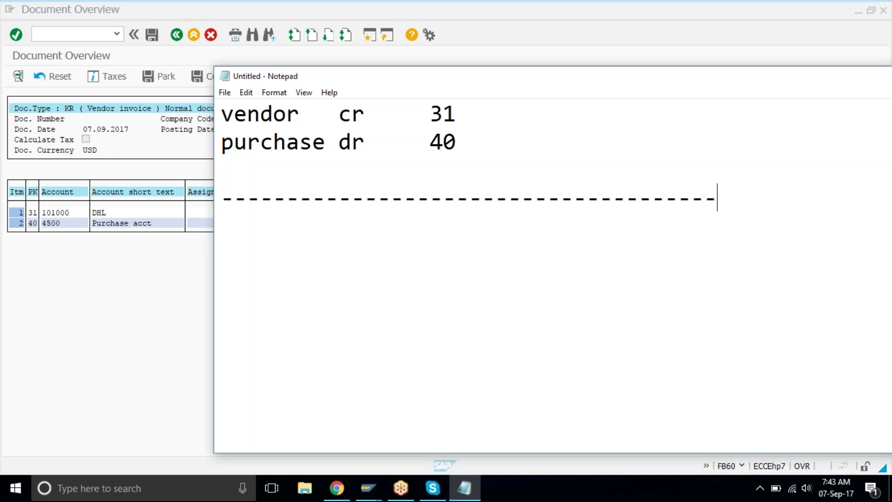
pyautogui.click(679, 183)
pyautogui.press('Tab')
pyautogui.press('Tab')
pyautogui.write('invoi')
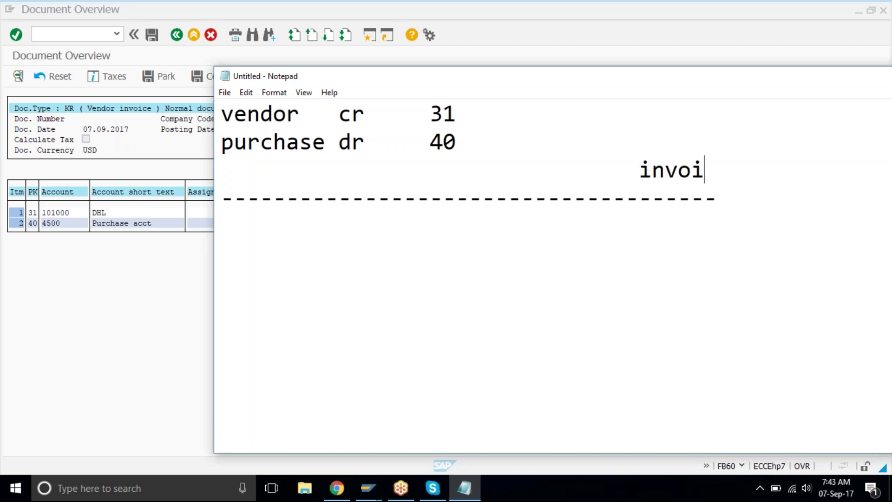
pyautogui.write('ce')
pyautogui.press('Down')
pyautogui.write('---')
pyautogui.press('BackSpace')
pyautogui.press('Return')
pyautogui.press('Return')
# Step: Switch back to SAP and post the vendor invoice from the document overview
pyautogui.click(149, 322)
pyautogui.click(157, 41)
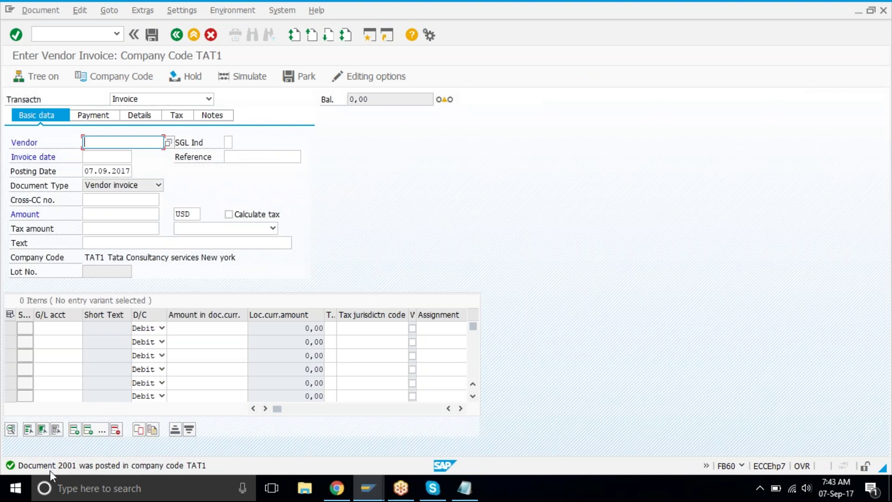
# Step: Open the document types configuration, transaction OBA7, in a new session
pyautogui.click(65, 32)
pyautogui.write('/ooba7')
pyautogui.press('Return')
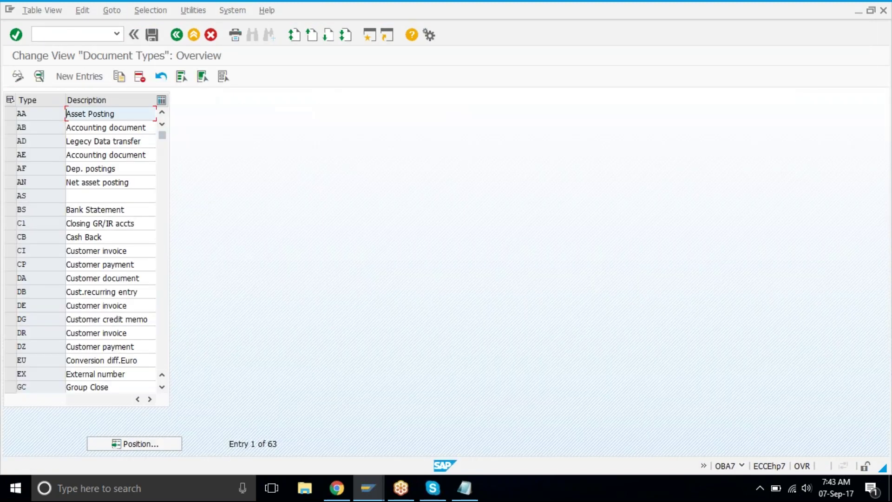
# Step: Locate document type KR, set its number range to 19 and save the change
pyautogui.click(131, 447)
pyautogui.write('kr')
pyautogui.press('Return')
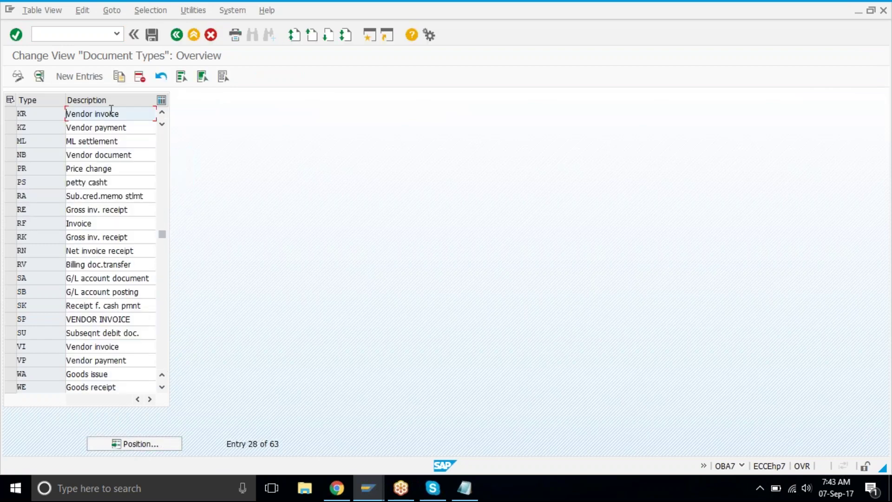
pyautogui.doubleClick(111, 113)
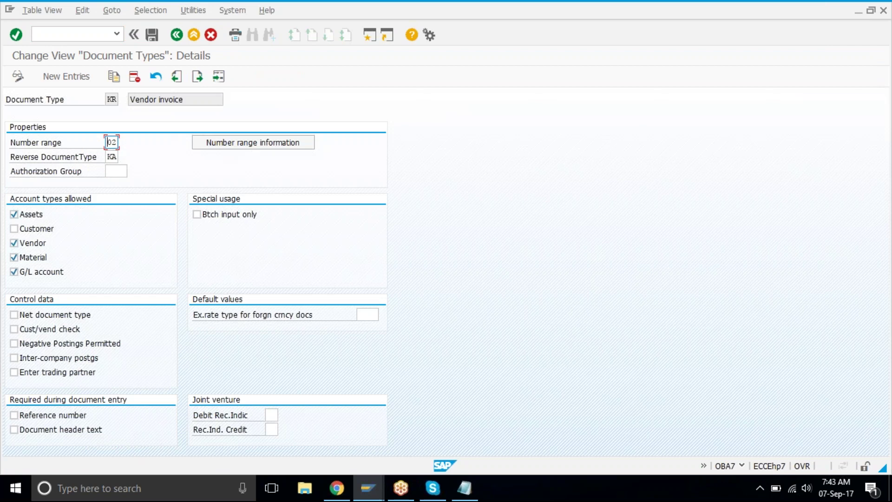
pyautogui.write('19')
pyautogui.hotkey('ctrl', 's')
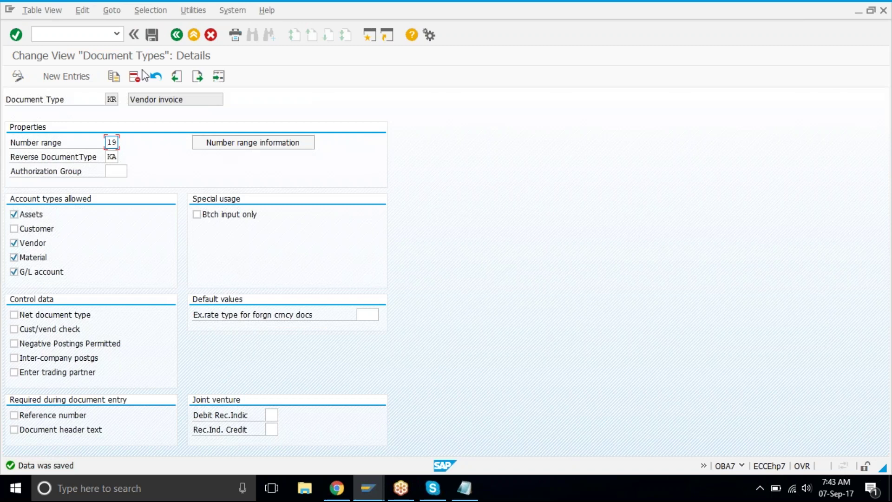
# Step: Return to the document types overview, set number range 15 for vendor payment type KZ and save
pyautogui.click(177, 34)
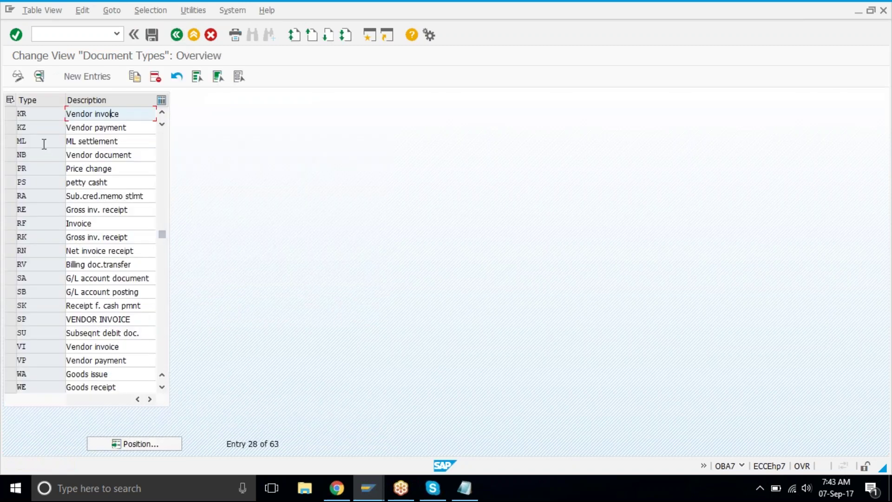
pyautogui.doubleClick(107, 141)
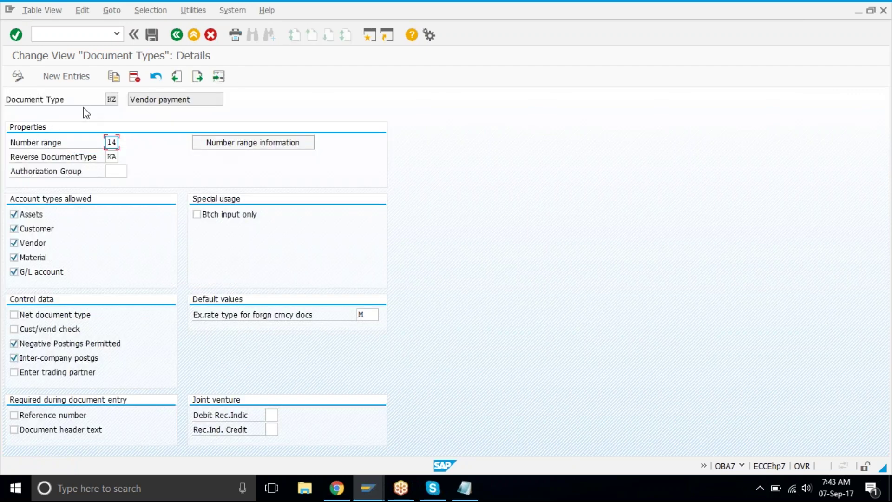
pyautogui.write('15')
pyautogui.hotkey('ctrl', 's')
# Step: Go back through the preceding document types to vendor credit memo KG and check its number range
pyautogui.click(176, 77)
pyautogui.click(176, 77)
pyautogui.click(177, 77)
pyautogui.click(176, 77)
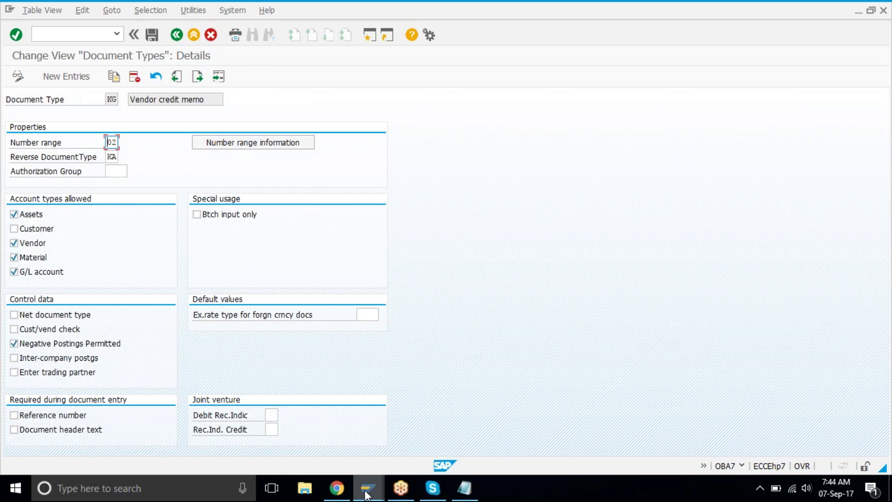
# Step: Open SAP Logon and log on to the trainerdesk system with the user name and account password
pyautogui.moveTo(367, 492)
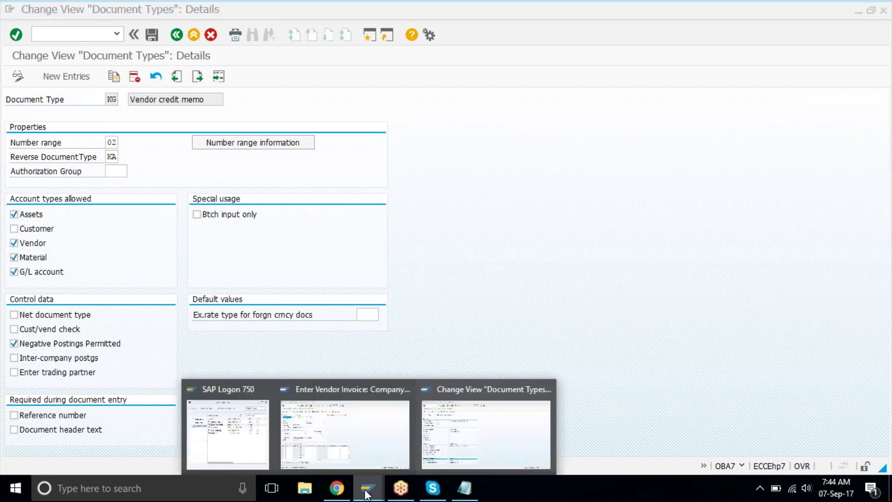
pyautogui.click(262, 436)
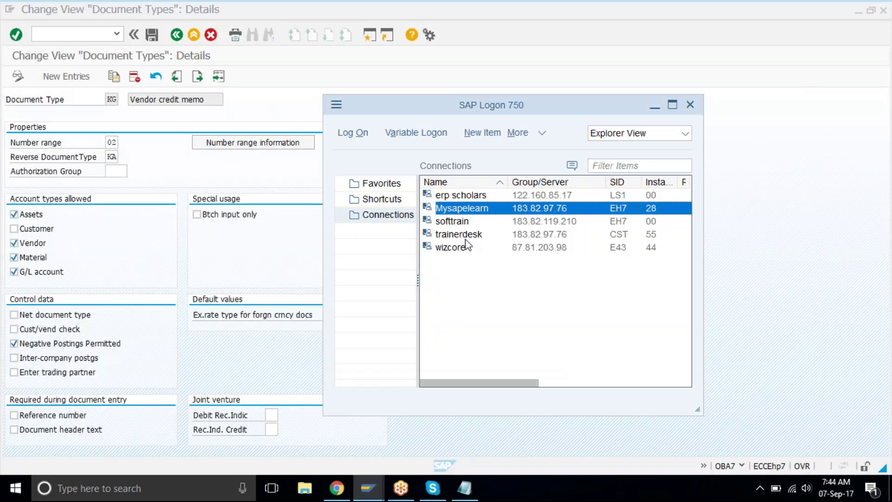
pyautogui.click(456, 238)
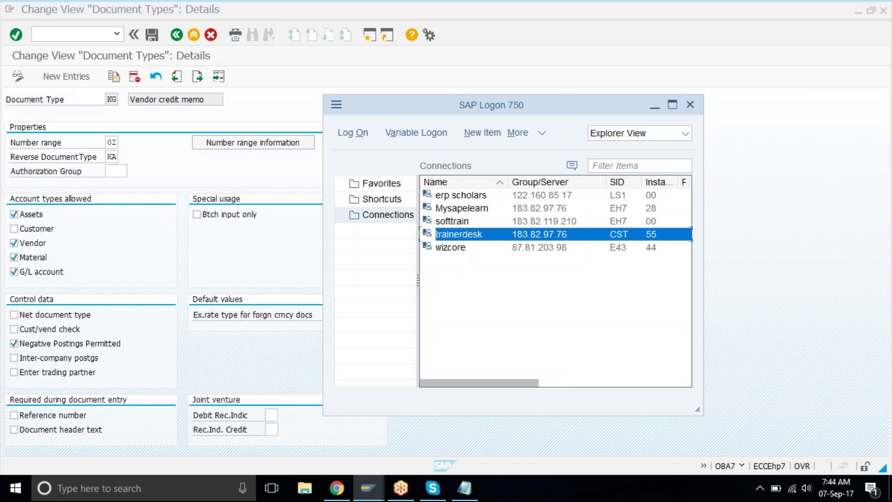
pyautogui.write('prakash')
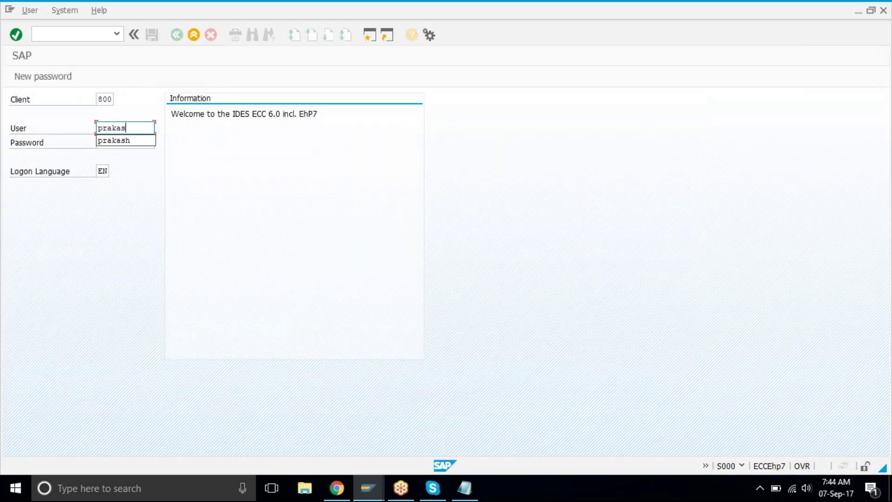
pyautogui.press('Tab')
pyautogui.write('******')
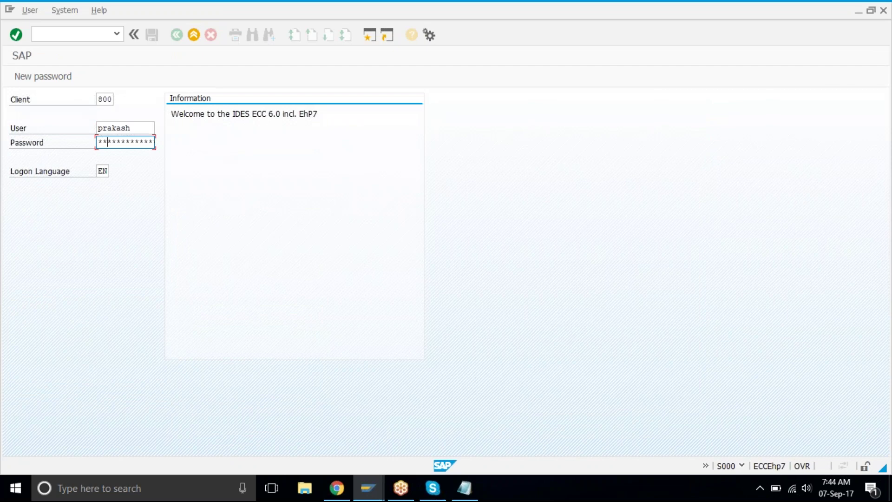
pyautogui.press('Return')
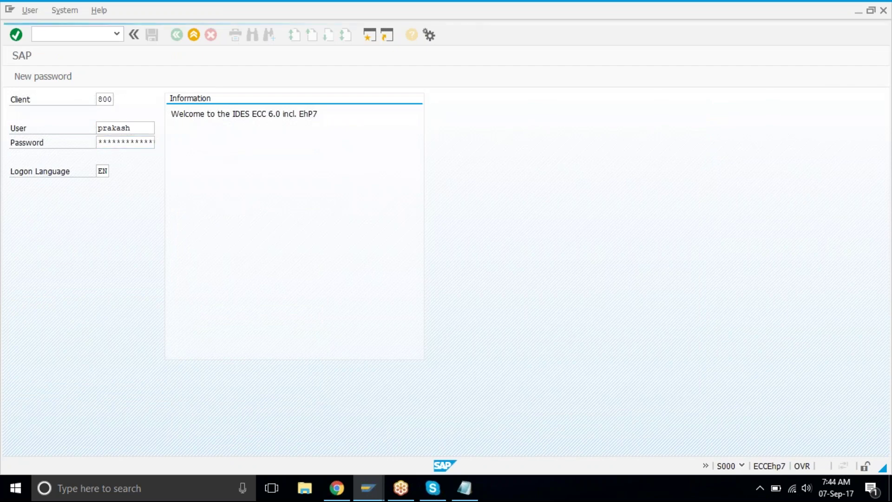
# Step: Open transaction OBA7 in the trainerdesk system and check the settings of vendor document types KG and KA
pyautogui.write('oba7')
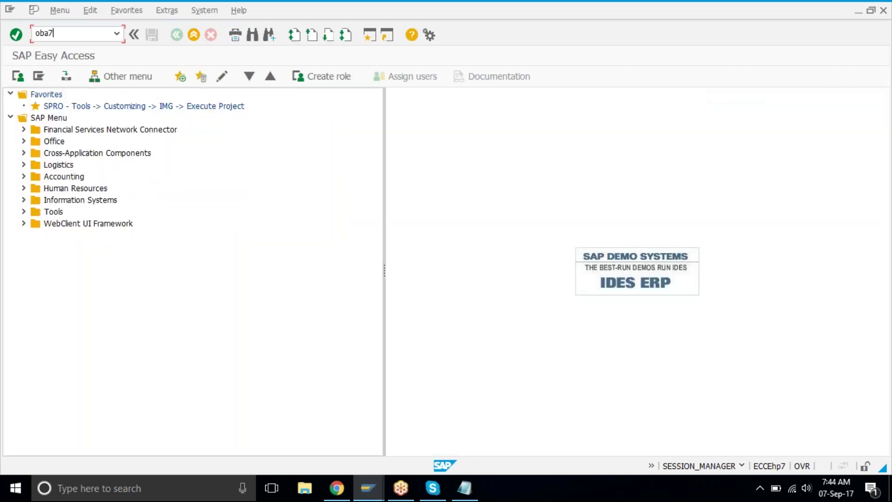
pyautogui.press('Return')
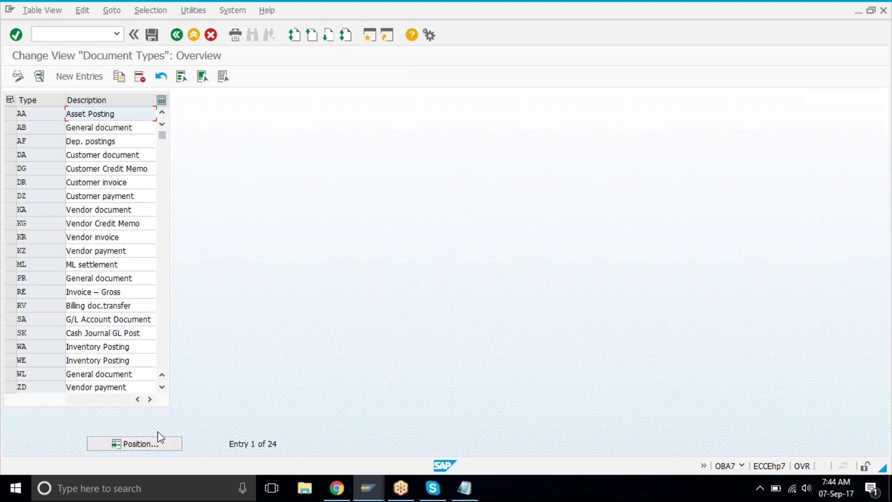
pyautogui.doubleClick(123, 223)
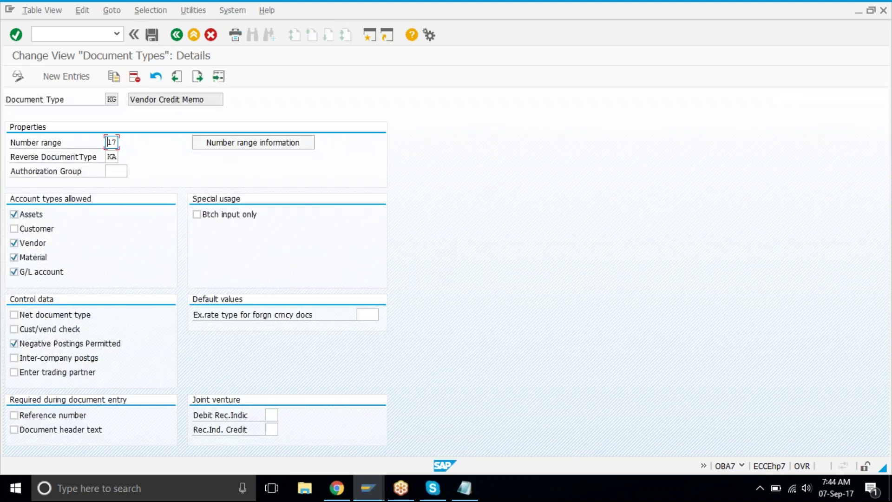
pyautogui.press('F3')
pyautogui.doubleClick(100, 213)
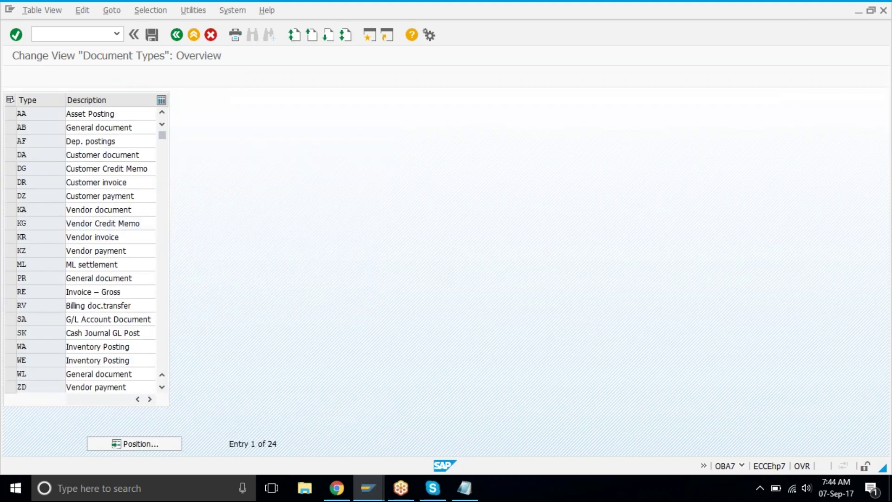
pyautogui.press('F3')
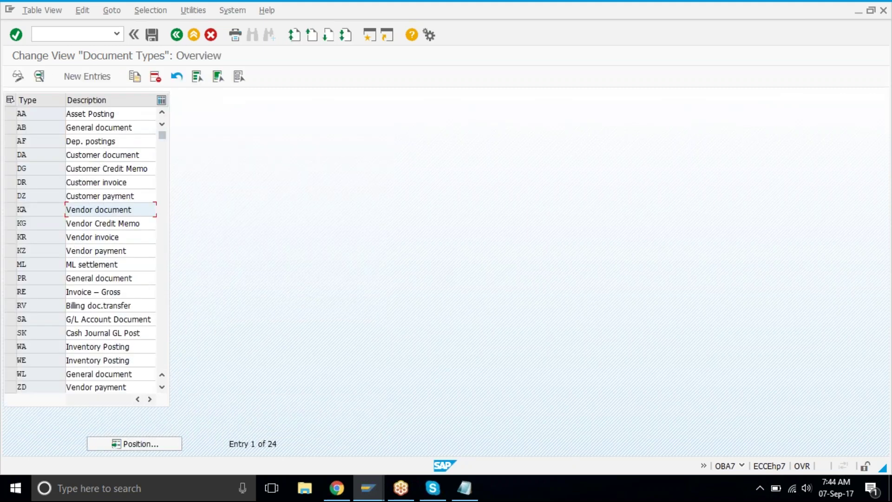
# Step: Check the number ranges of customer invoice DR, customer credit memo DG and customer payment DZ
pyautogui.click(87, 183)
pyautogui.press('F2')
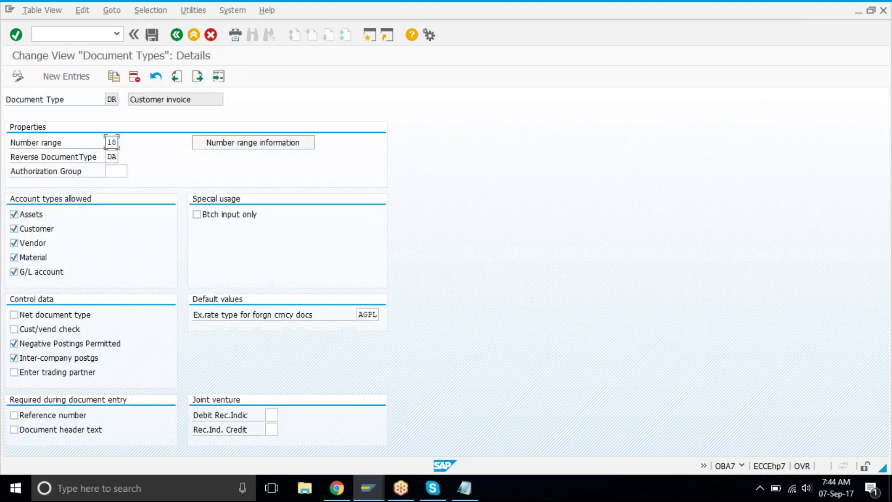
pyautogui.press('F3')
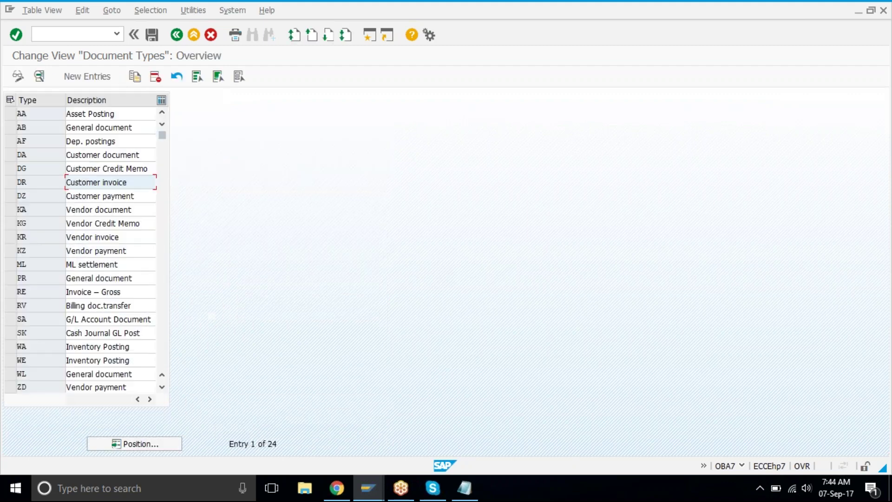
pyautogui.doubleClick(95, 169)
pyautogui.press('F3')
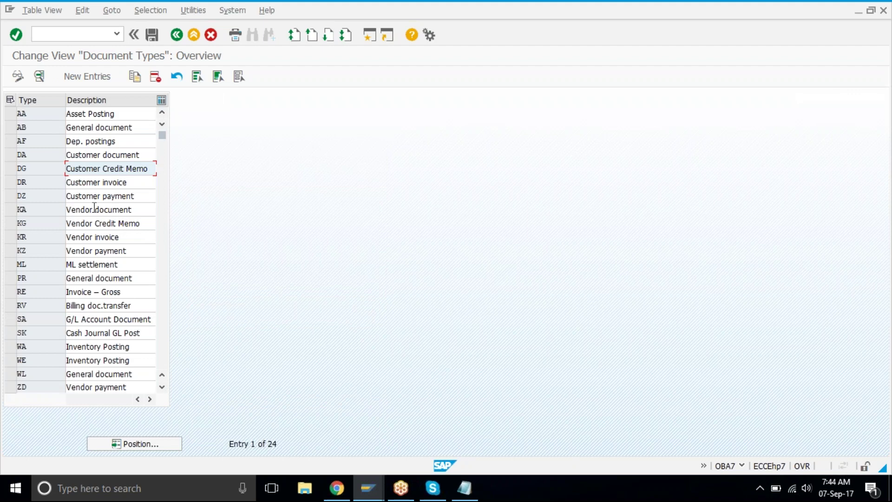
pyautogui.doubleClick(107, 196)
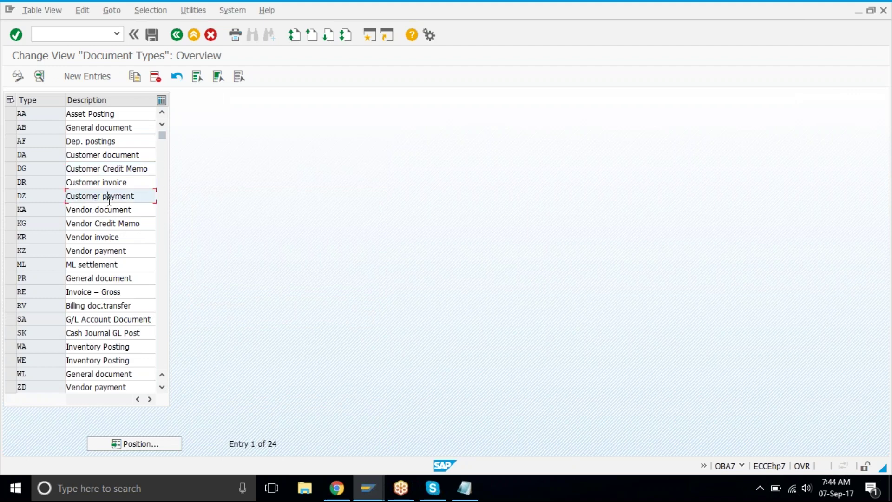
pyautogui.press('F3')
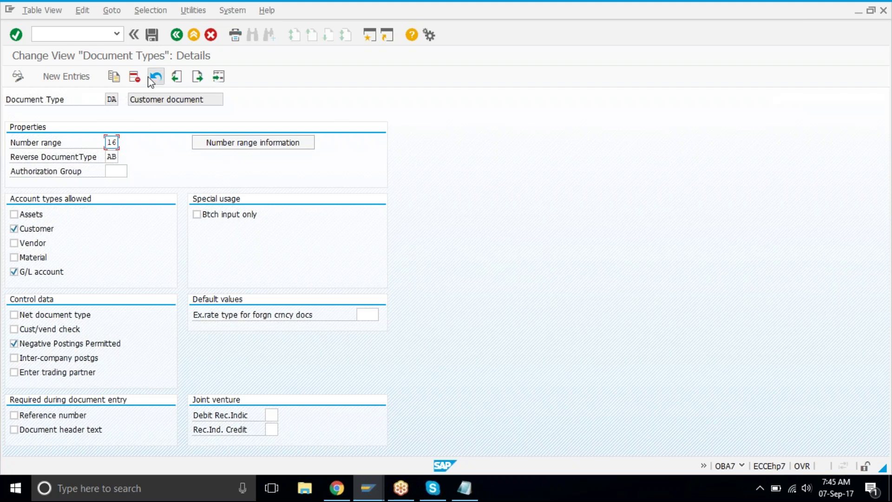
# Step: In the original system, advance from document type DA to customer credit memo DG and set its number range to 16
pyautogui.click(197, 77)
pyautogui.click(198, 76)
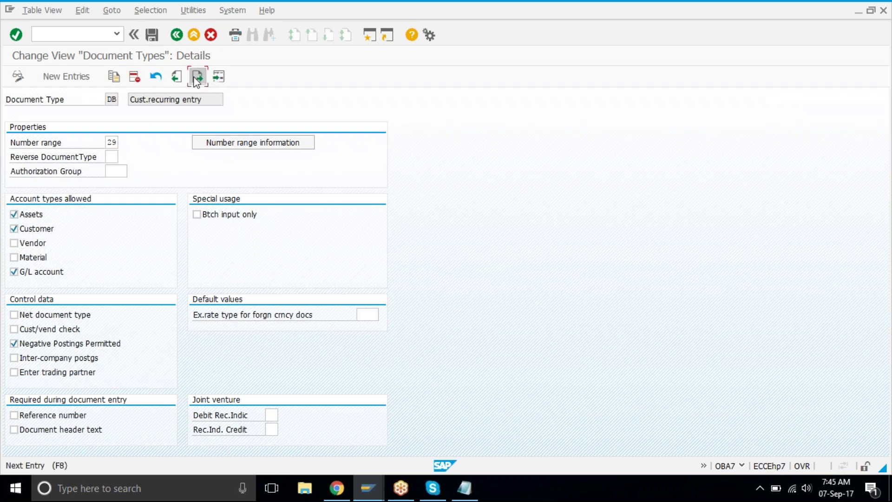
pyautogui.click(198, 77)
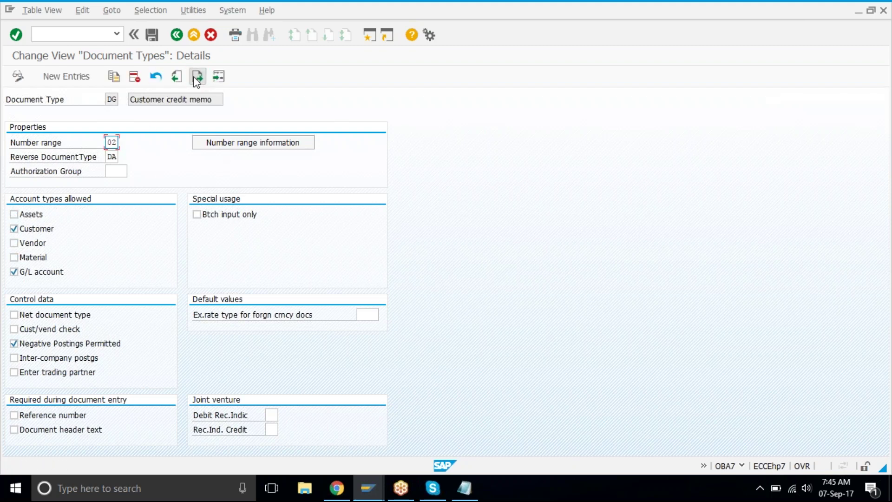
pyautogui.write('16')
pyautogui.click(198, 77)
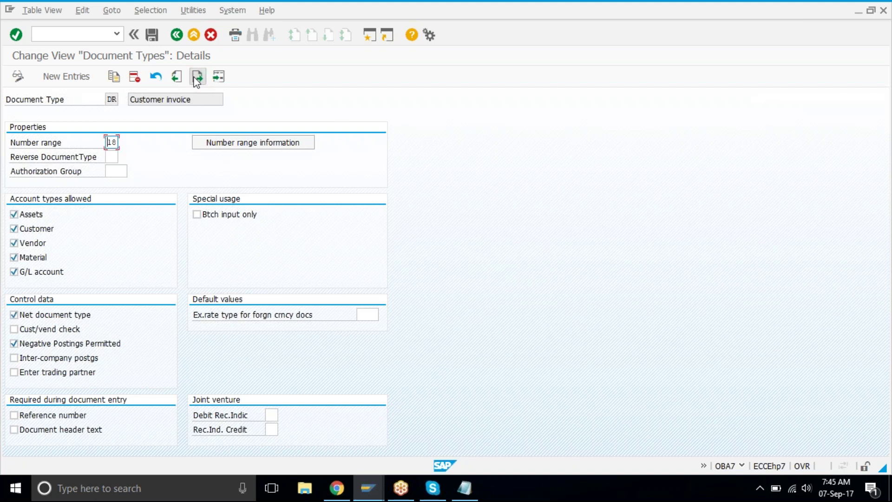
# Step: Check the document types from customer invoice DR through EX, then save and leave the document types configuration
pyautogui.click(198, 77)
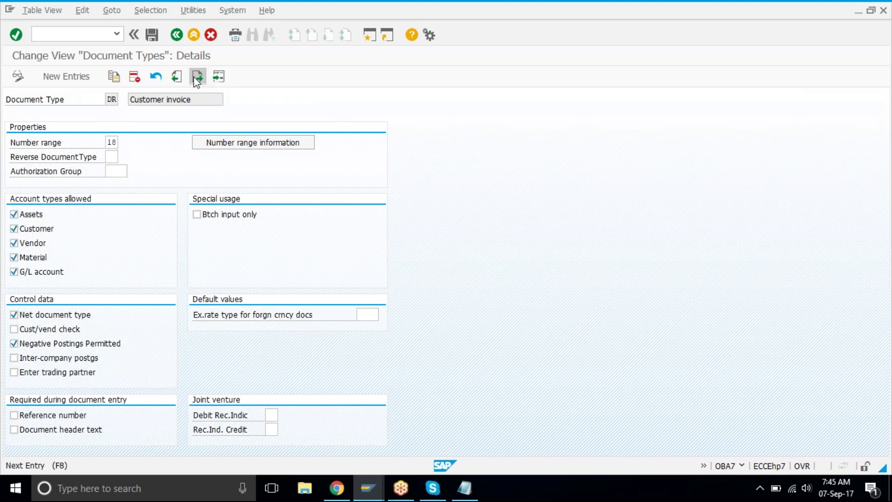
pyautogui.click(197, 77)
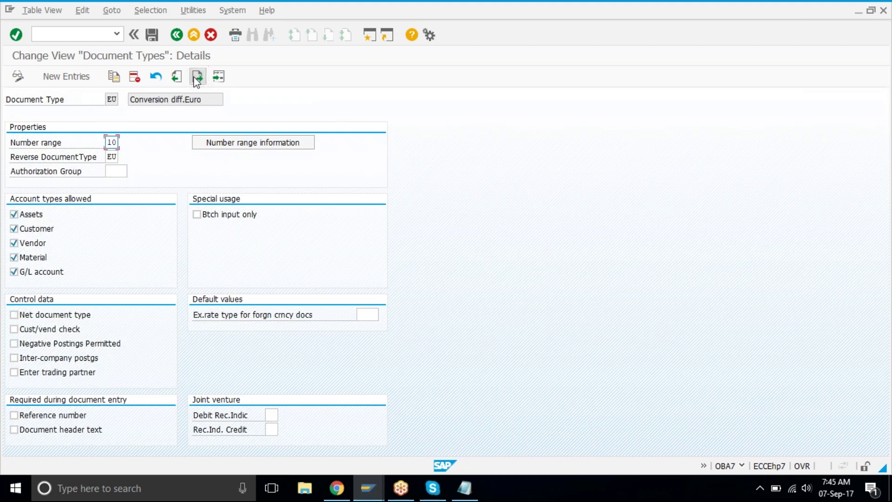
pyautogui.click(196, 78)
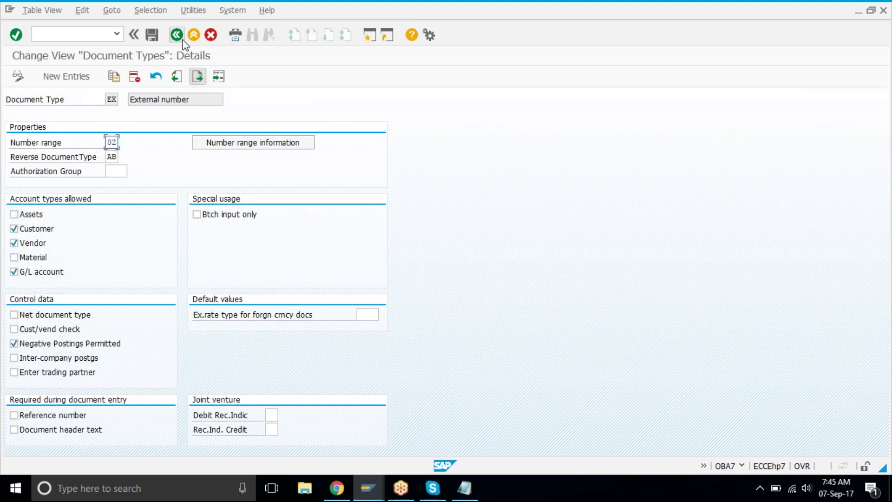
pyautogui.click(155, 39)
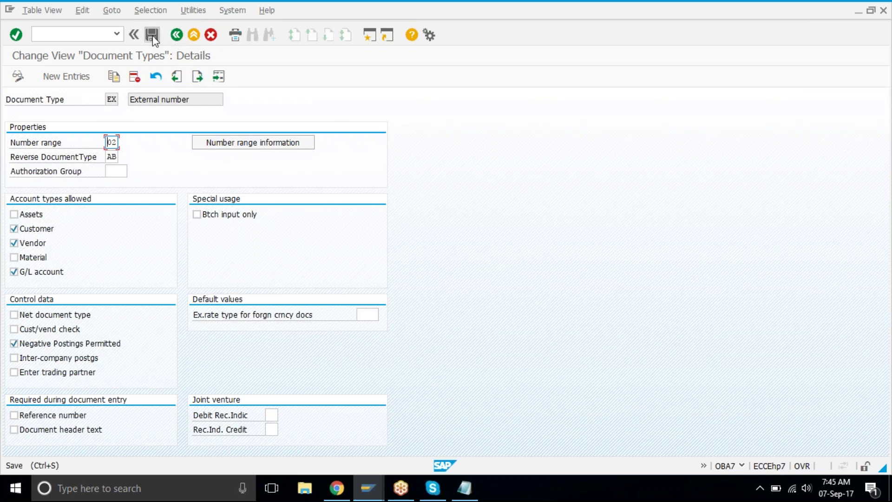
pyautogui.click(175, 36)
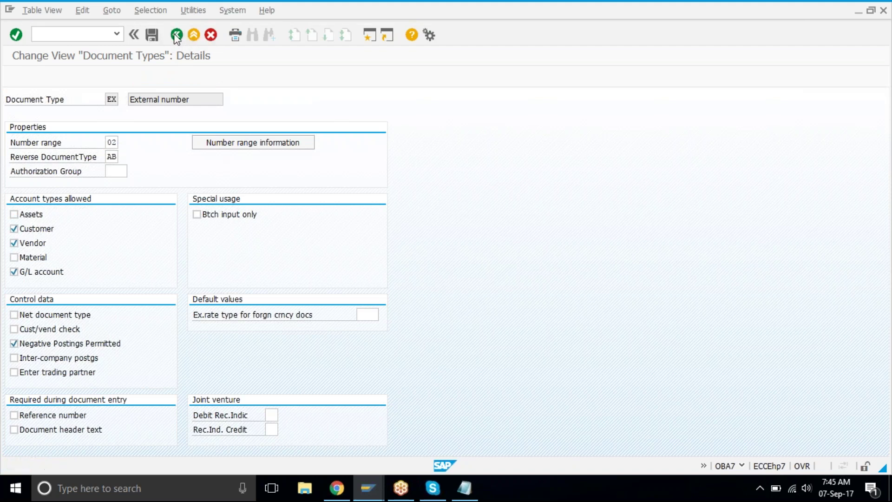
pyautogui.click(178, 39)
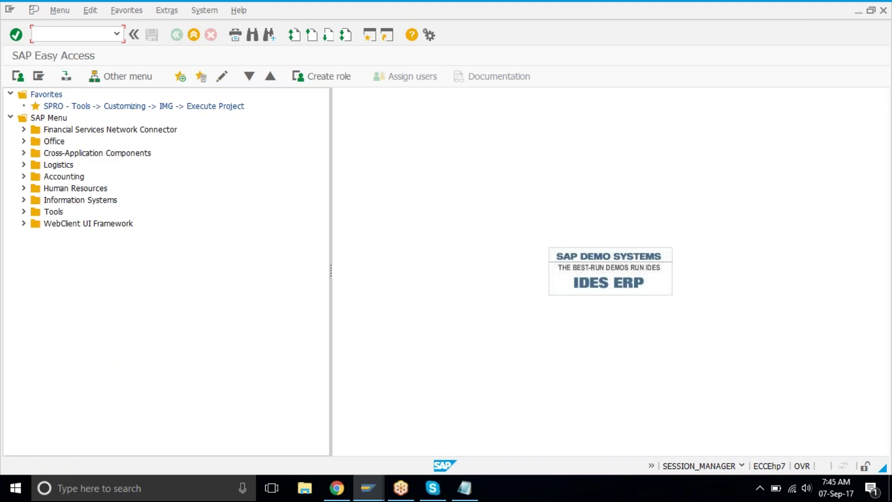
pyautogui.click(194, 35)
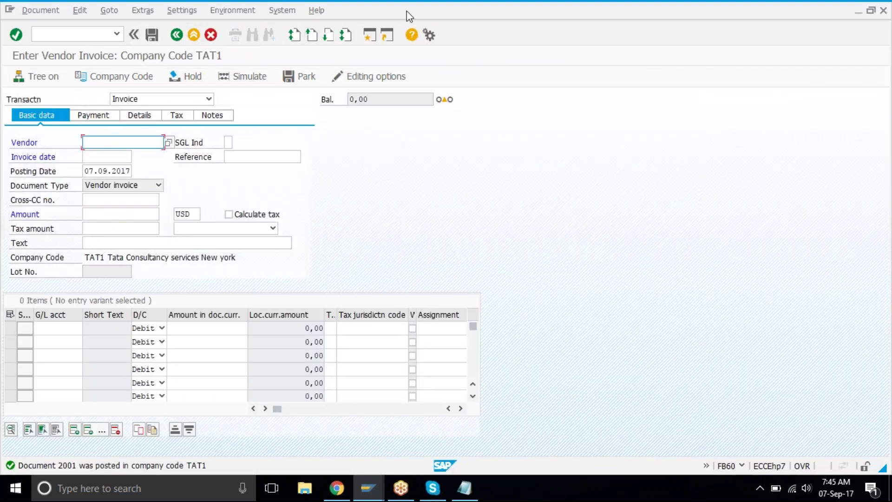
# Step: Open a new session and start FBL1N Display/Change Line Items from the Accounts Payable account functions
pyautogui.click(375, 37)
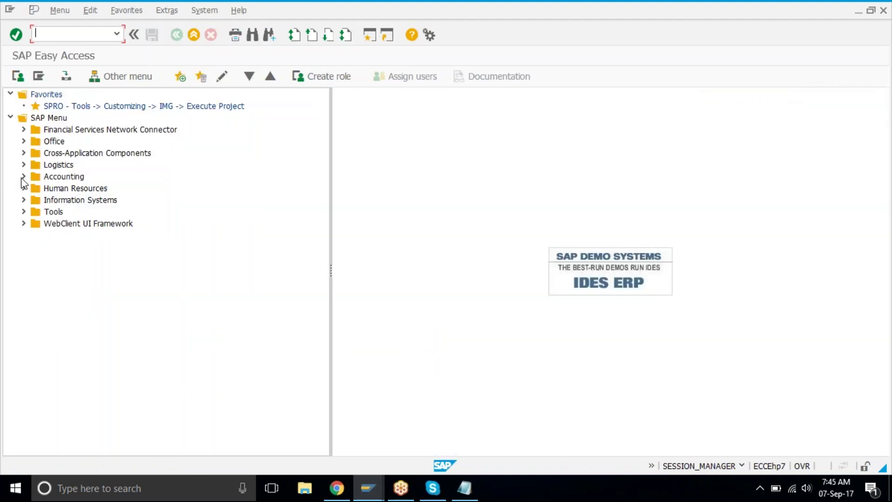
pyautogui.click(23, 176)
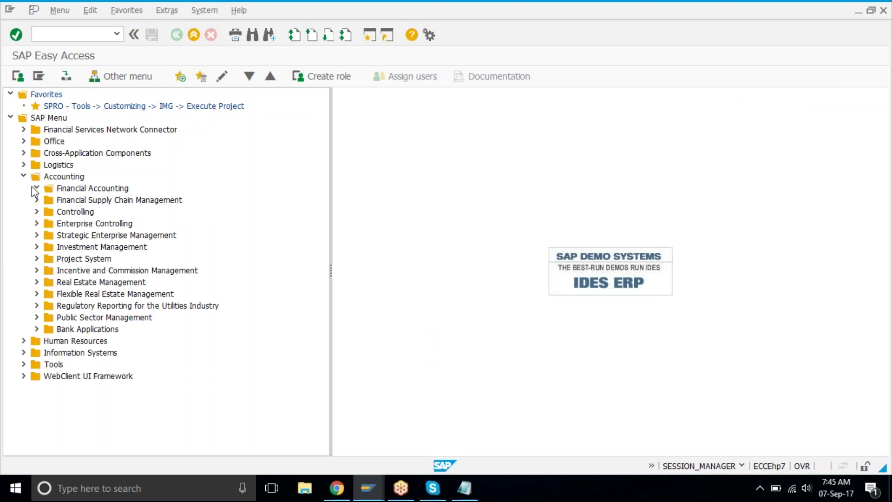
pyautogui.click(35, 188)
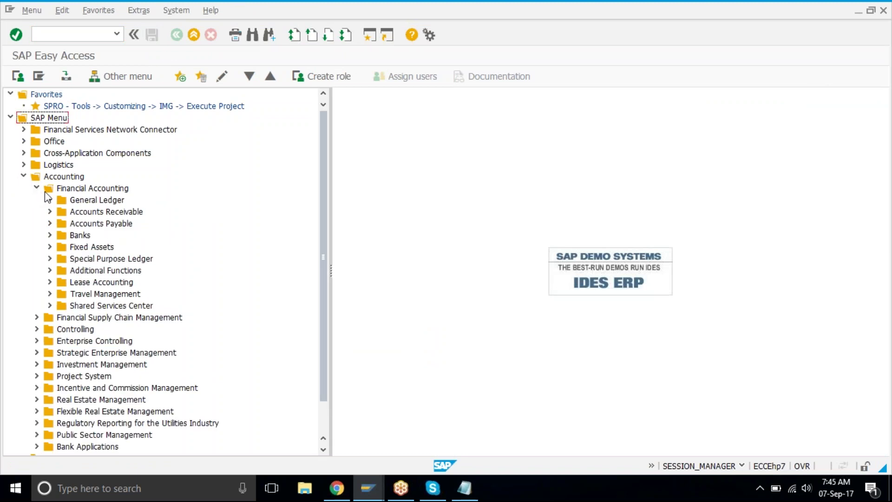
pyautogui.click(51, 222)
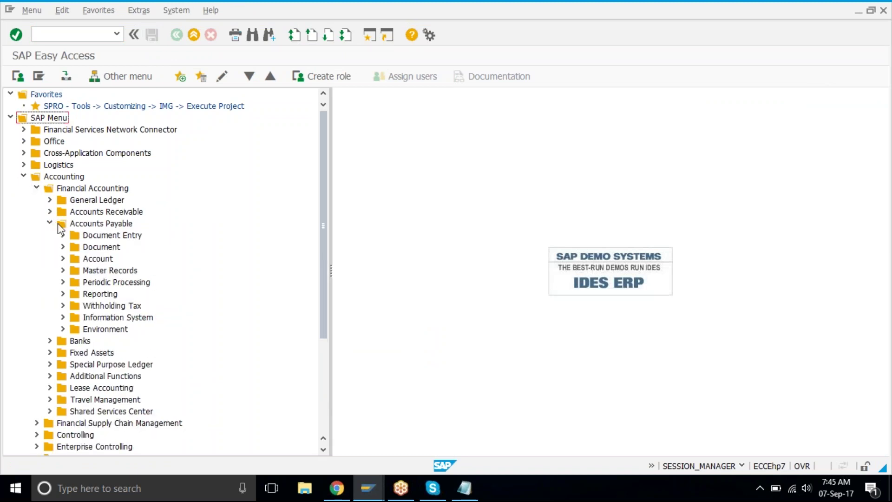
pyautogui.click(63, 259)
pyautogui.click(127, 283)
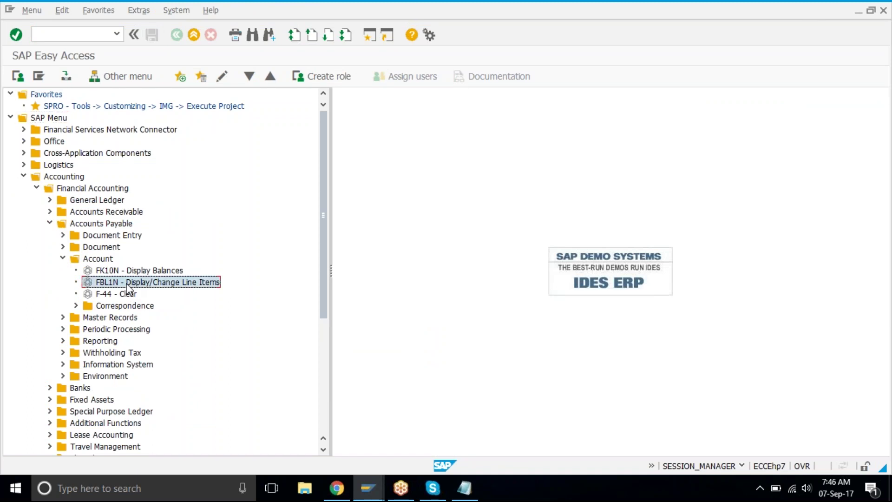
pyautogui.click(121, 269)
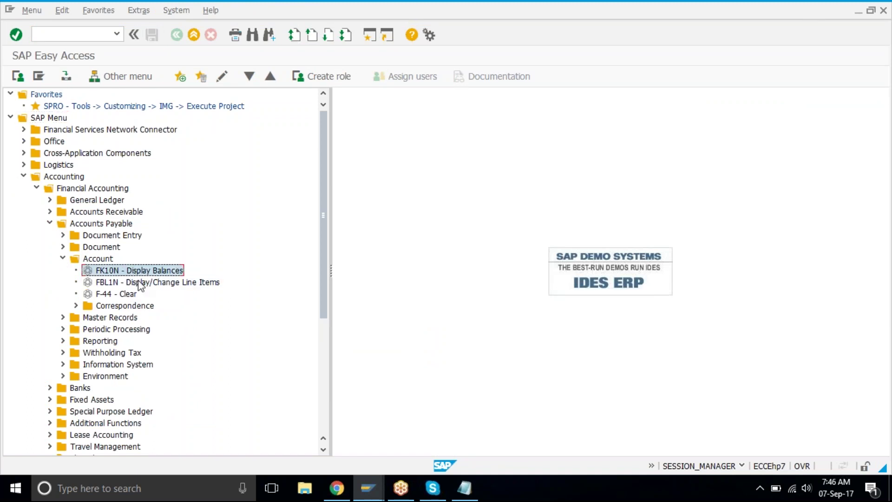
pyautogui.click(138, 283)
pyautogui.doubleClick(139, 285)
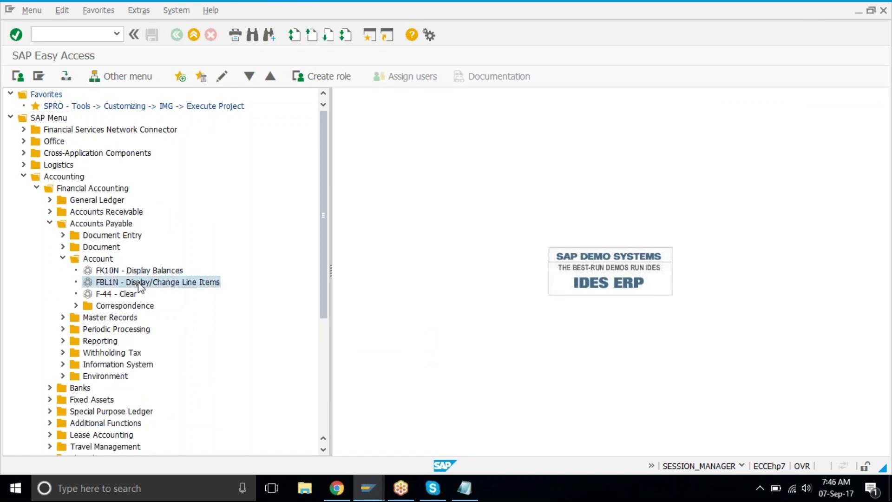
# Step: Display the open line items of vendor DHL in company code TAT1 at key date 07.09.2017
pyautogui.click(214, 114)
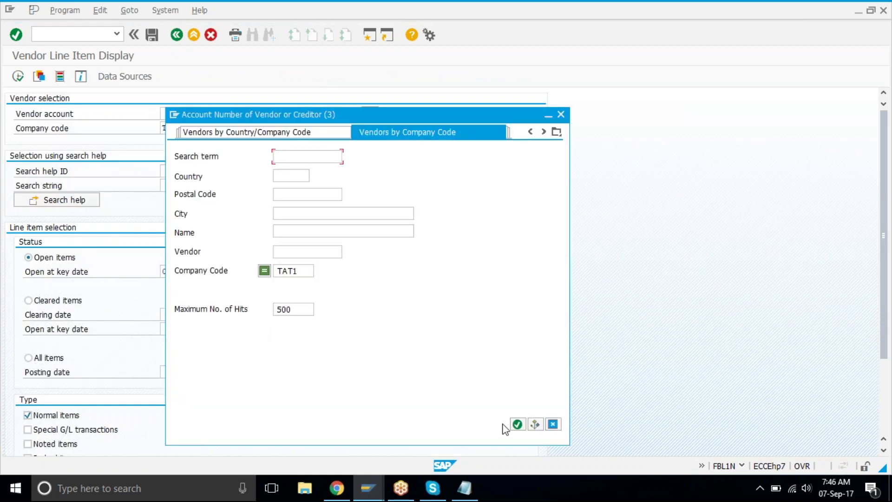
pyautogui.click(518, 425)
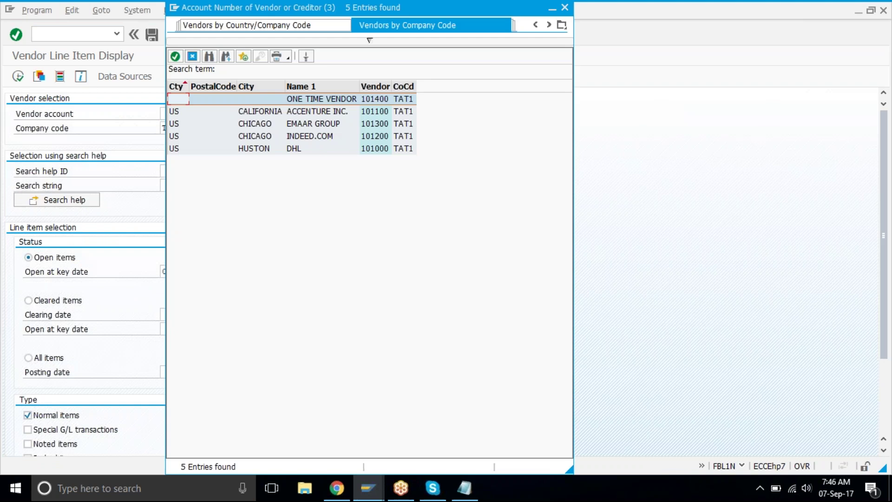
pyautogui.doubleClick(317, 149)
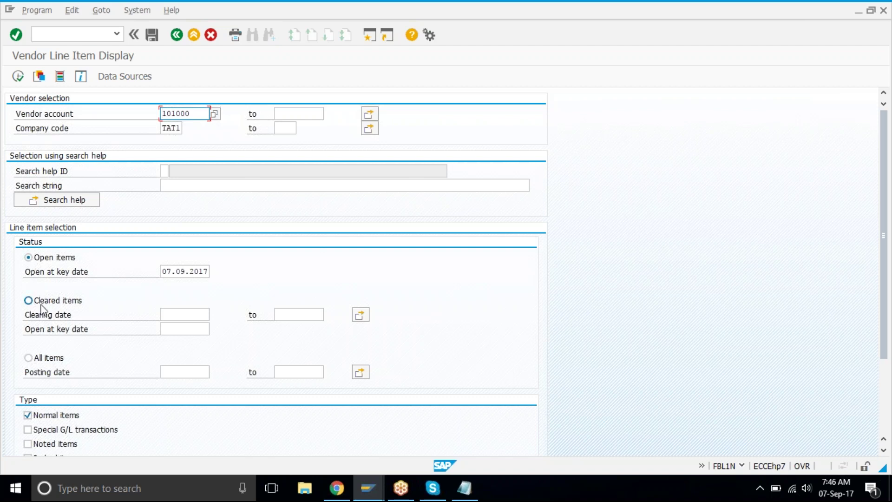
pyautogui.click(69, 262)
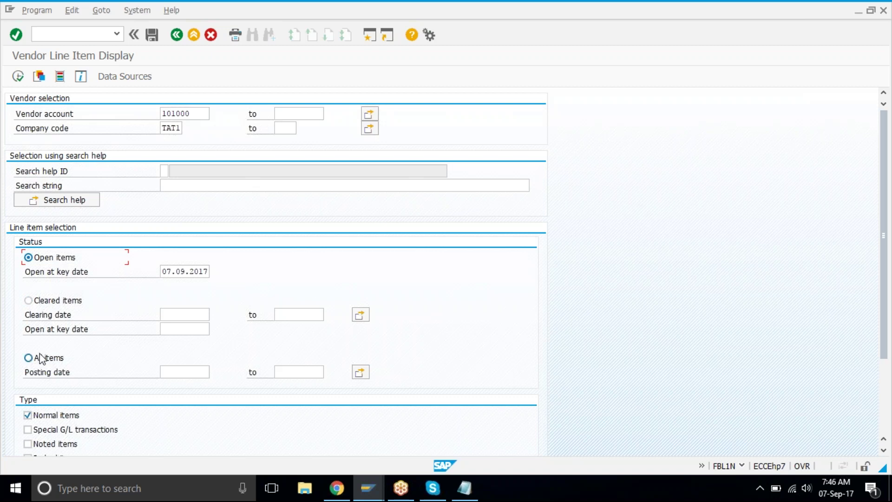
pyautogui.click(18, 76)
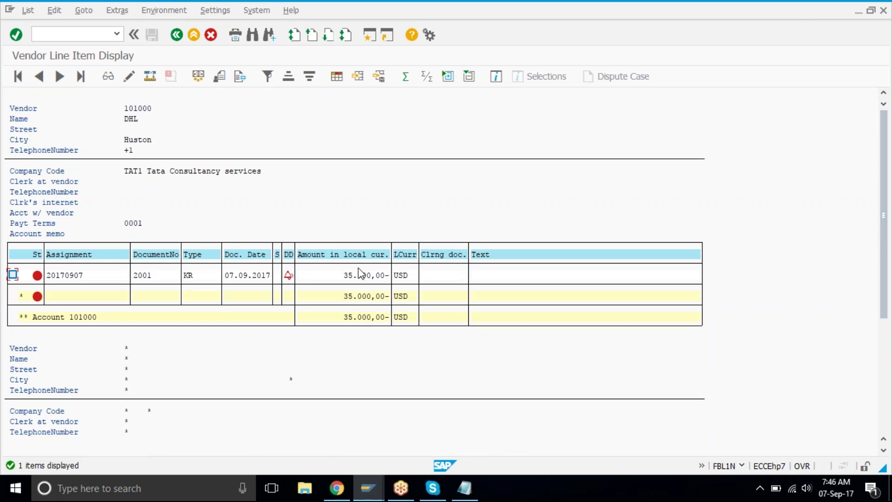
# Step: Examine the DHL invoice line's amount, document type, due status, document date, open-item status and payment terms
pyautogui.moveTo(339, 275); pyautogui.dragTo(415, 274)
pyautogui.click(200, 276)
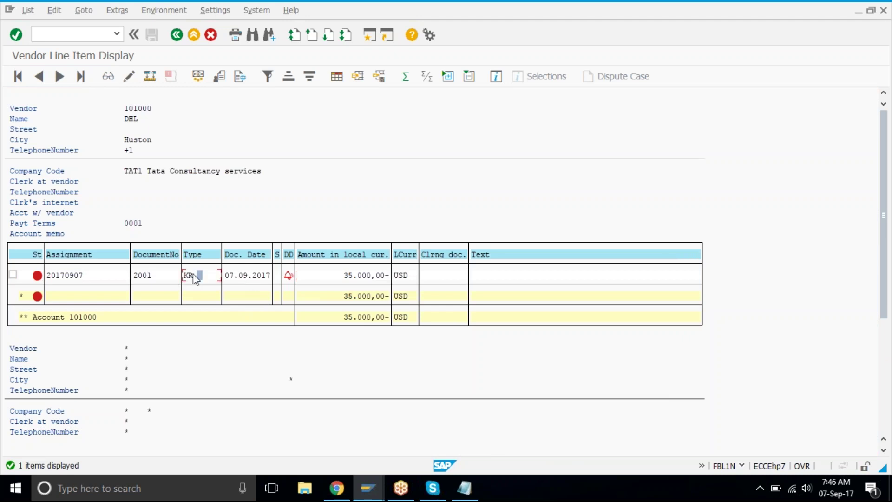
pyautogui.click(290, 276)
pyautogui.click(242, 276)
pyautogui.click(39, 277)
pyautogui.click(151, 223)
# Step: Open another session and start outgoing payment transaction F-53 from the Accounts Payable document entry functions
pyautogui.click(366, 37)
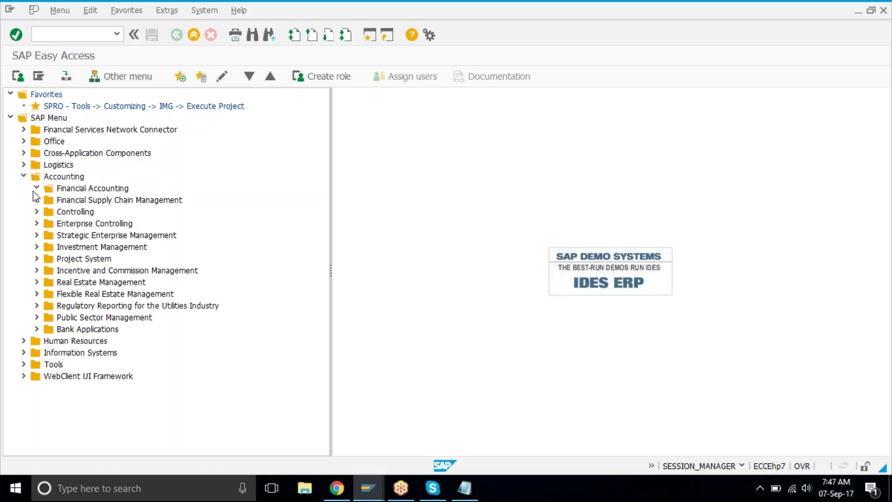
pyautogui.click(35, 188)
pyautogui.click(50, 225)
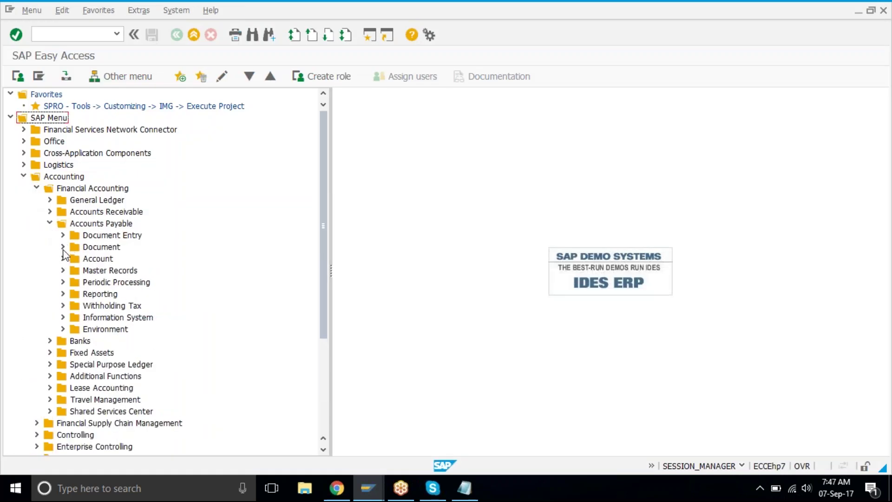
pyautogui.click(63, 235)
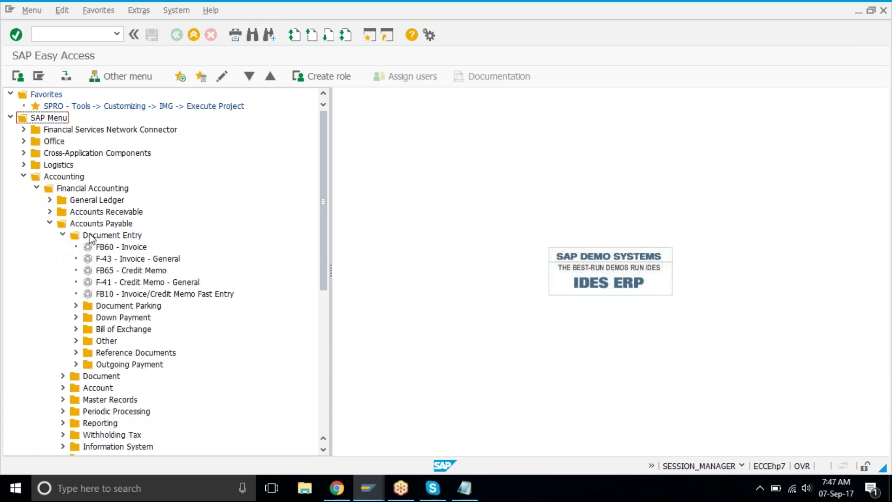
pyautogui.click(103, 365)
pyautogui.click(77, 365)
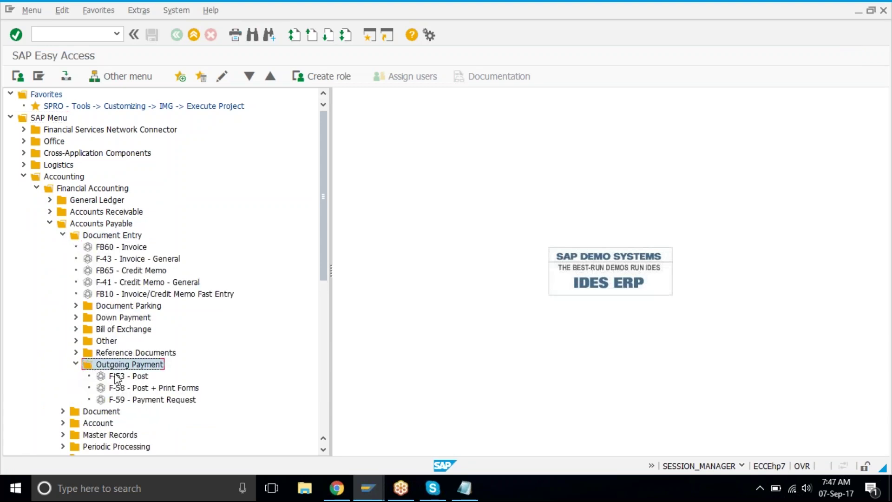
pyautogui.click(117, 377)
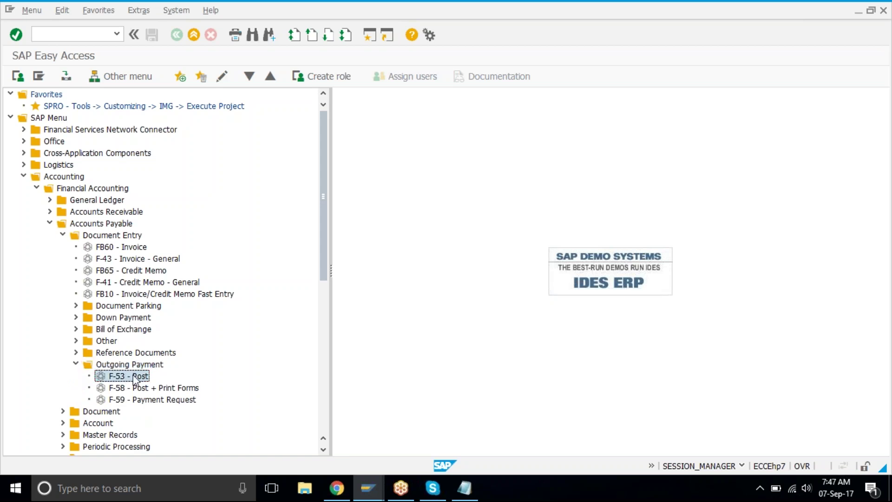
pyautogui.doubleClick(134, 378)
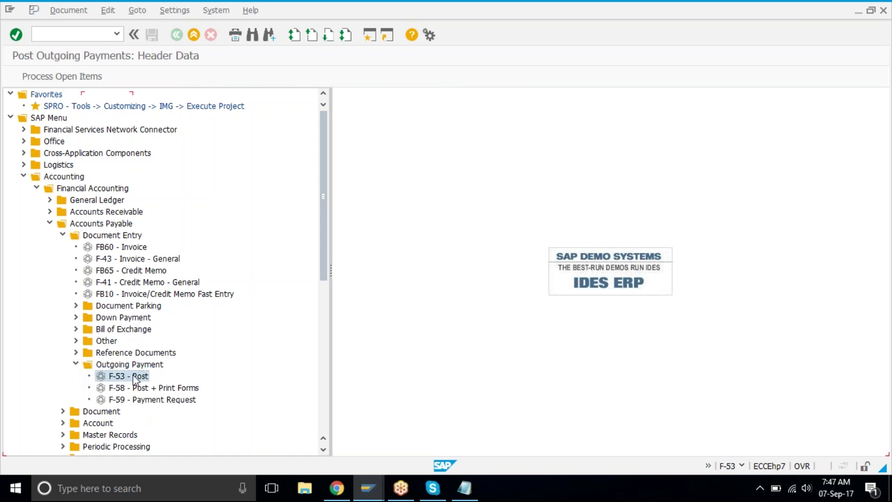
# Step: Set the outgoing payment's document date to 07.09.2017
pyautogui.write('090')
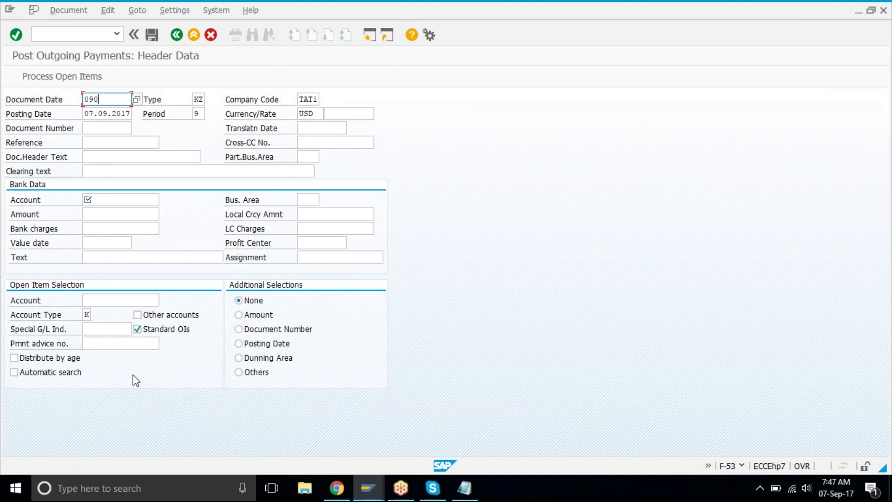
pyautogui.press('BackSpace')
pyautogui.press('BackSpace')
pyautogui.write('7092017')
# Step: Fill in the bank data with account 2010, amount 35000 and value date 07.09.2017
pyautogui.press('Down')
pyautogui.press('Down')
pyautogui.press('Down')
pyautogui.press('Down')
pyautogui.press('Down')
pyautogui.press('Down')
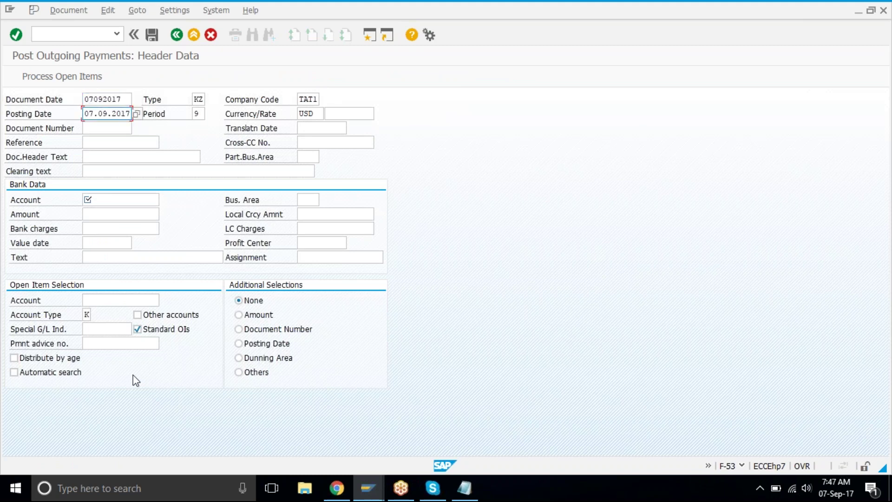
pyautogui.write('2010')
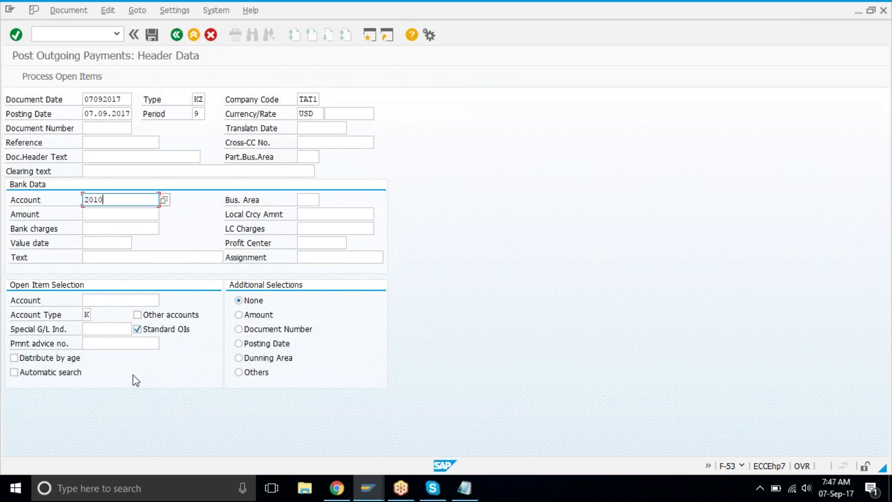
pyautogui.press('Down')
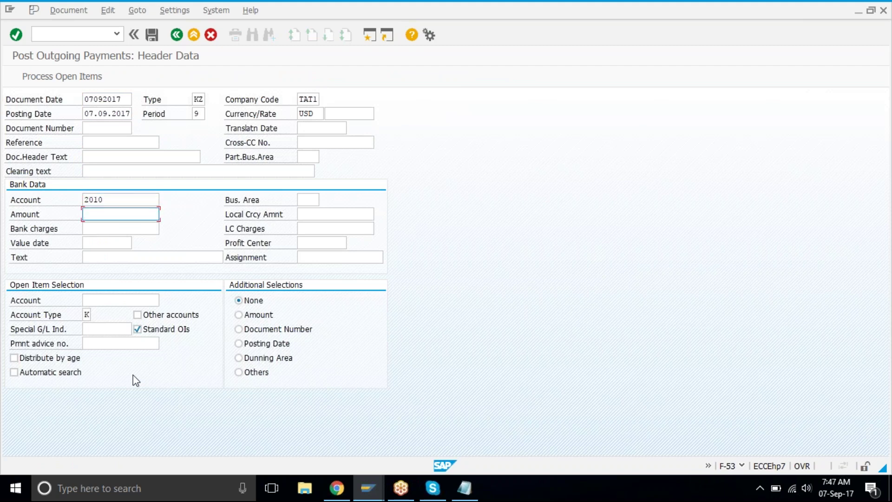
pyautogui.write('35000')
pyautogui.click(98, 242)
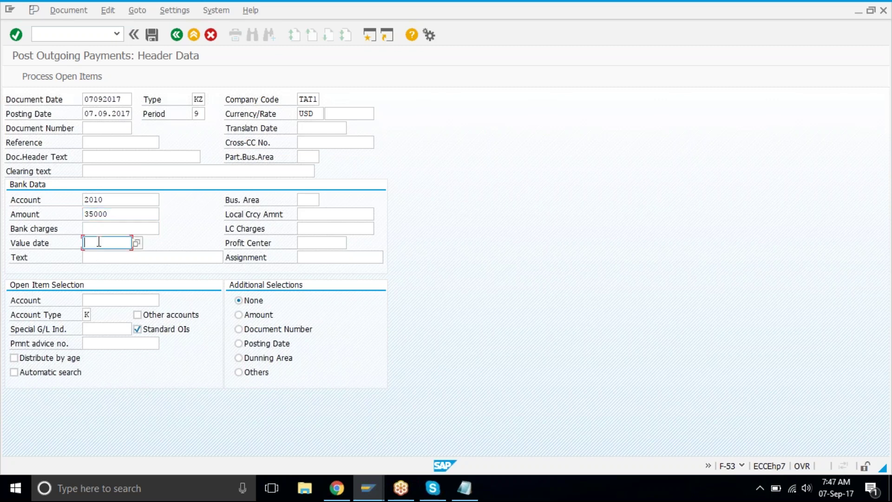
pyautogui.write('07092017')
# Step: Select vendor DHL as the open item account, checking its vendor number against the vendor line item display
pyautogui.click(119, 299)
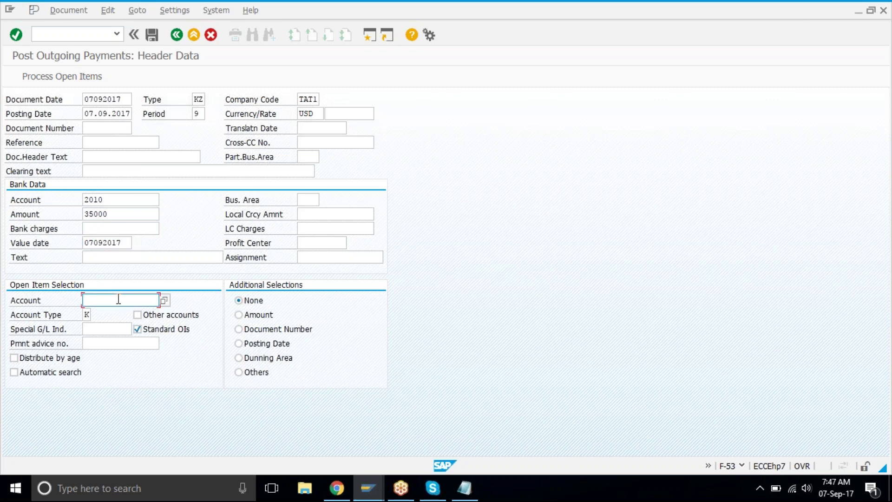
pyautogui.click(165, 300)
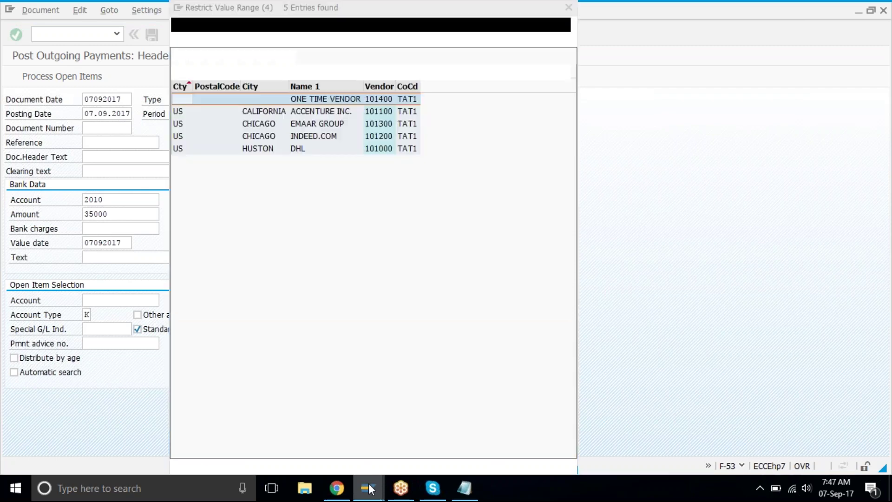
pyautogui.moveTo(369, 488)
pyautogui.click(409, 427)
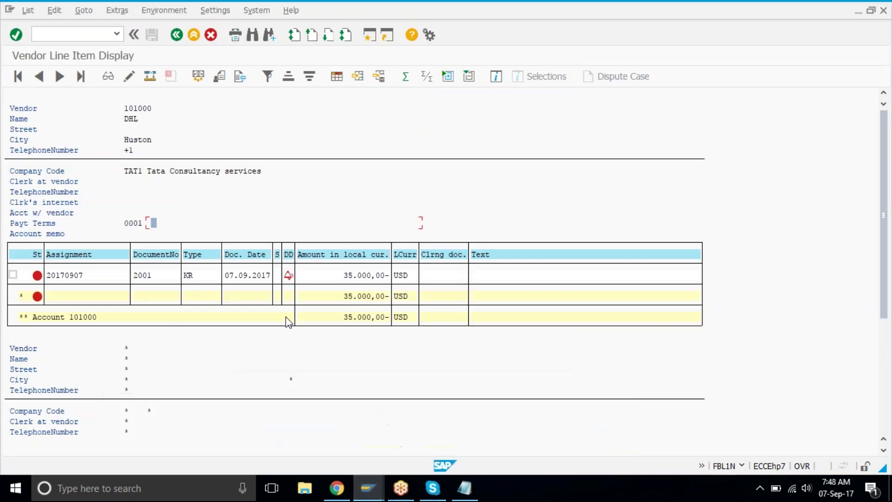
pyautogui.moveTo(121, 108); pyautogui.dragTo(150, 112)
pyautogui.click(162, 114)
pyautogui.click(291, 358)
pyautogui.moveTo(372, 492)
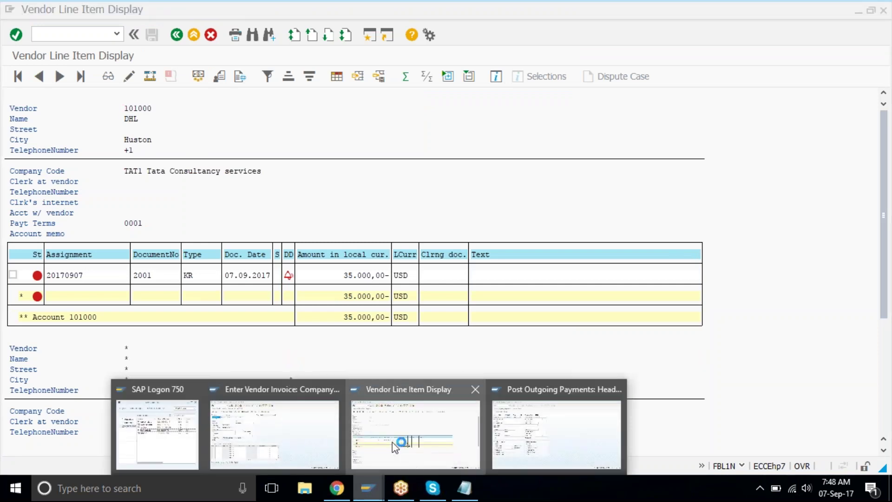
pyautogui.click(493, 428)
pyautogui.click(314, 148)
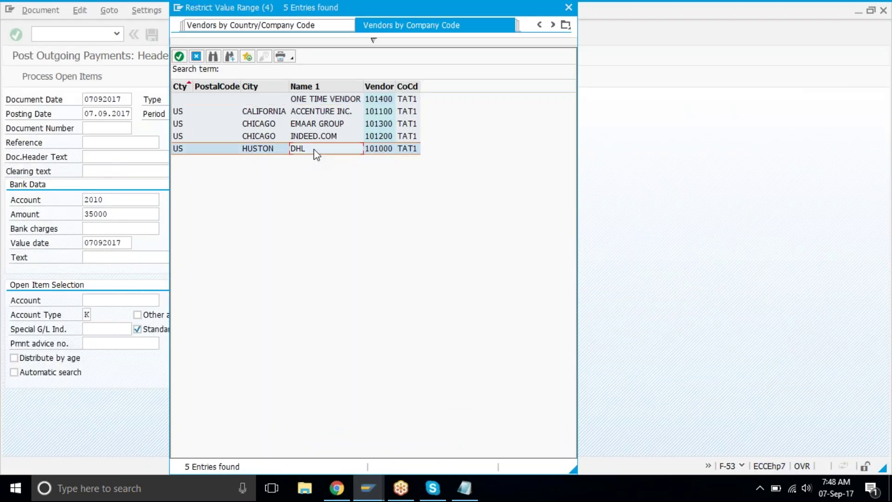
pyautogui.doubleClick(313, 148)
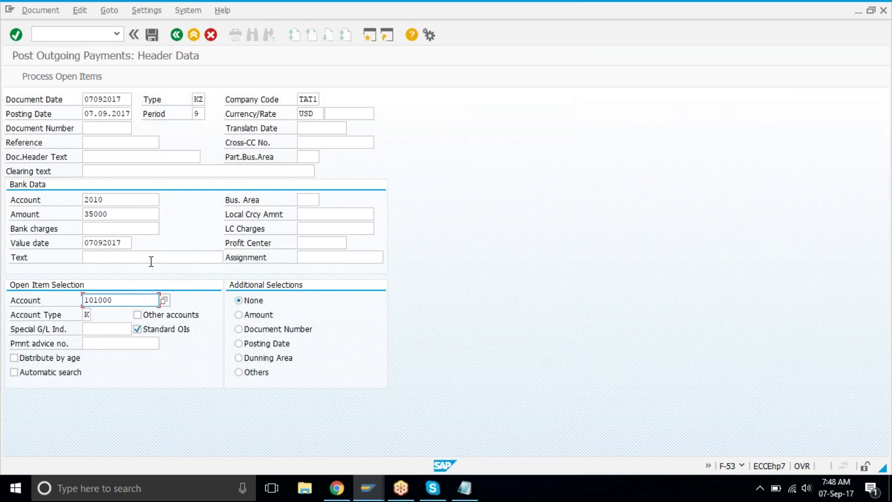
# Step: Process the open items for the DHL payment and check the vendor invoice's USD gross amount
pyautogui.click(76, 77)
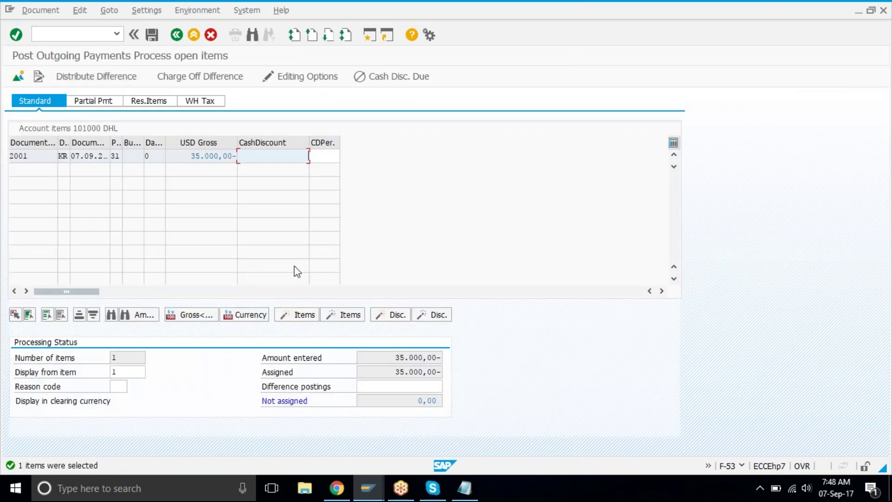
pyautogui.moveTo(182, 156); pyautogui.dragTo(238, 156)
pyautogui.click(238, 157)
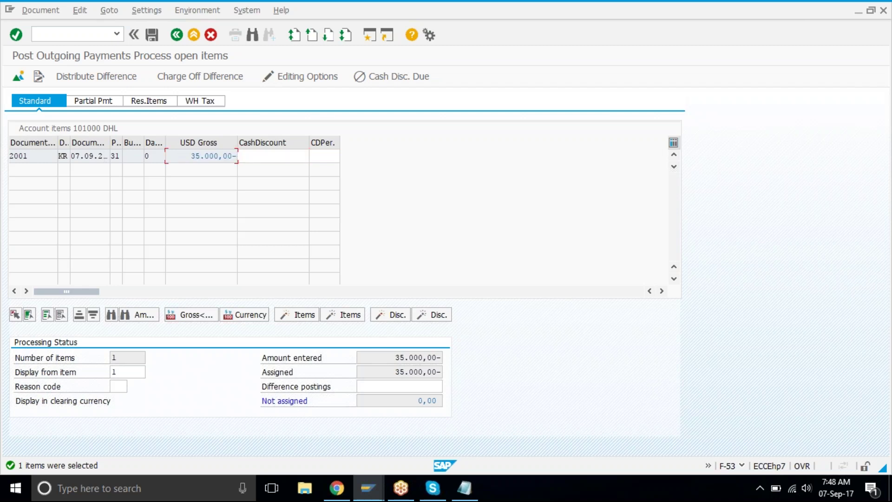
pyautogui.moveTo(187, 156); pyautogui.dragTo(247, 159)
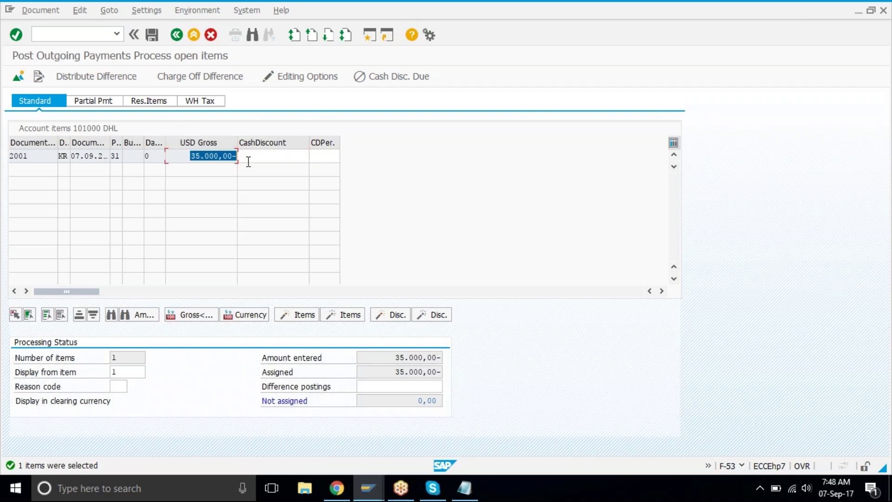
pyautogui.click(248, 161)
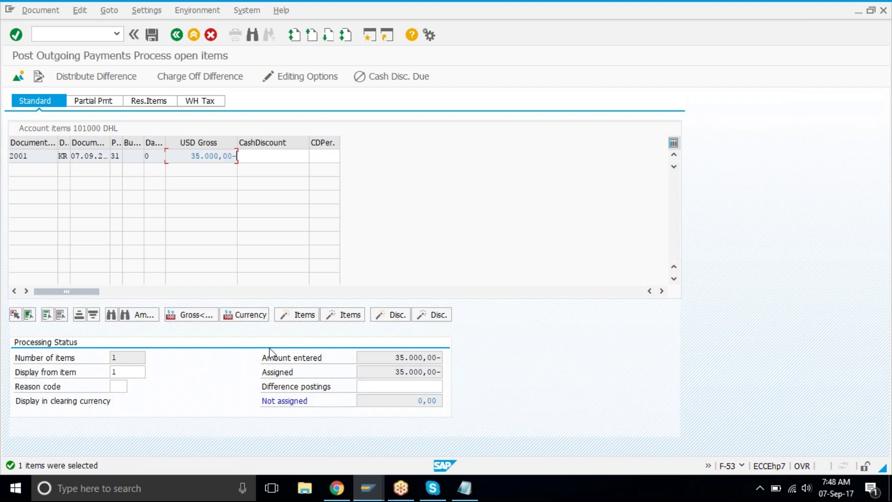
# Step: Compare the amount entered with the assigned and not assigned amounts, and post the outgoing payment
pyautogui.moveTo(259, 351); pyautogui.dragTo(453, 357)
pyautogui.moveTo(253, 366); pyautogui.dragTo(448, 379)
pyautogui.click(392, 355)
pyautogui.click(389, 360)
pyautogui.click(400, 398)
pyautogui.click(389, 373)
pyautogui.click(387, 362)
pyautogui.click(397, 370)
pyautogui.click(391, 370)
pyautogui.click(153, 39)
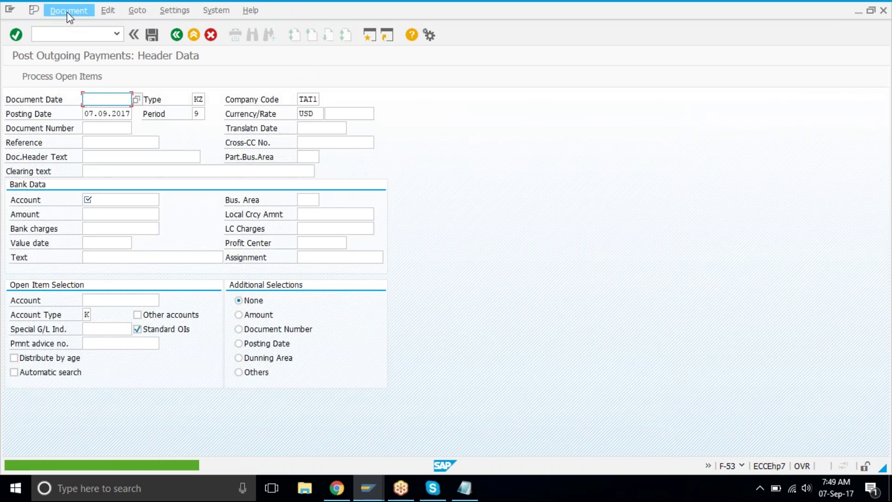
# Step: Display the outgoing payment document that was just posted
pyautogui.click(67, 12)
pyautogui.click(76, 60)
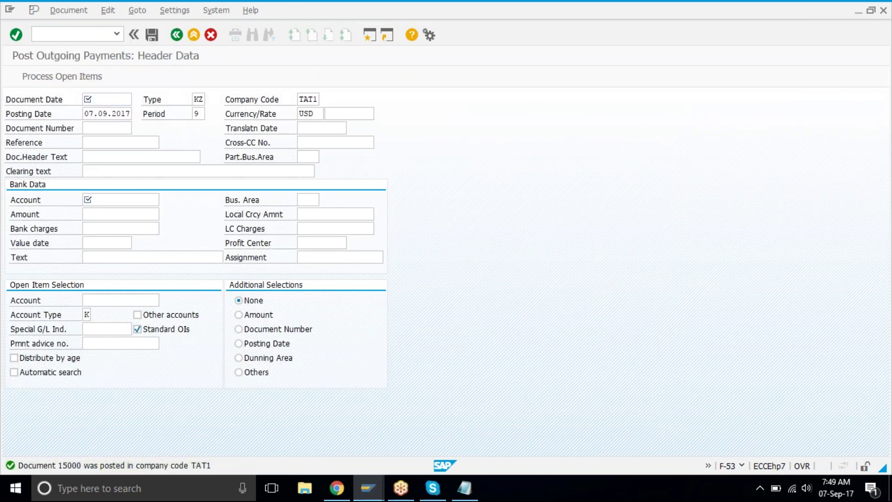
# Step: Switch to Notepad and note the payment's bank line below the separator as bank, cr, 50
pyautogui.click(455, 493)
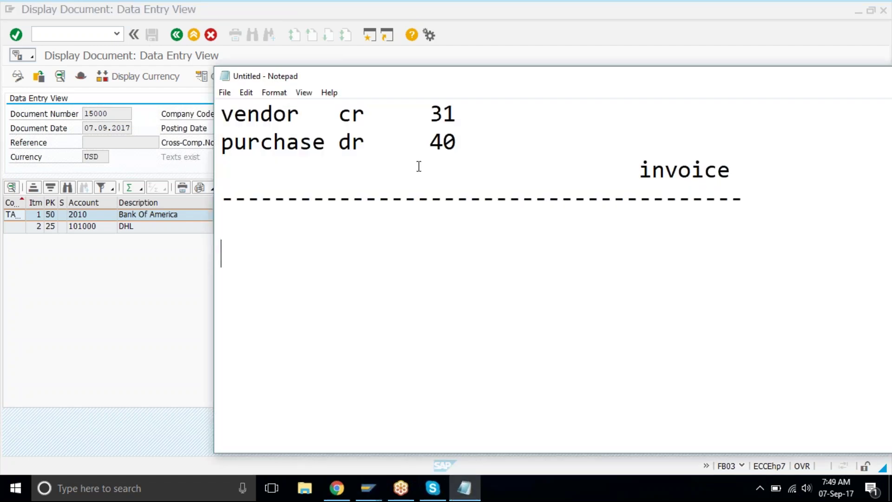
pyautogui.write('bank')
pyautogui.press('Tab')
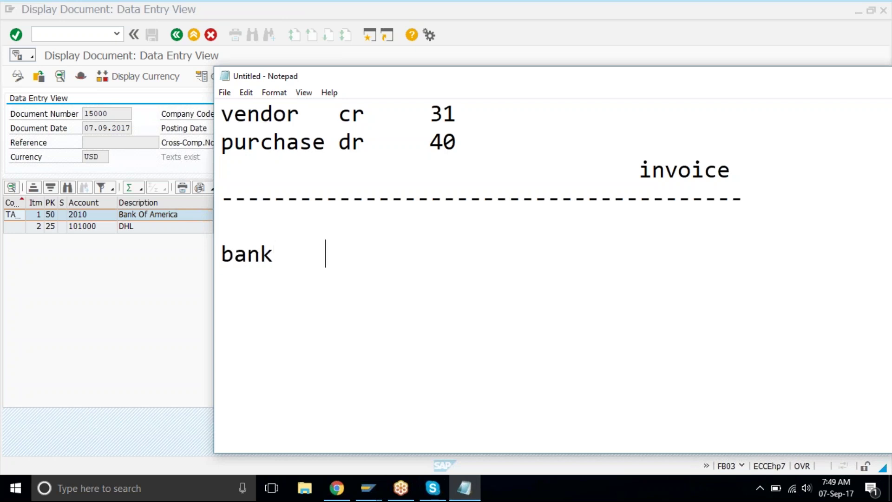
pyautogui.write('cr')
pyautogui.press('Tab')
pyautogui.write('50')
pyautogui.press('Return')
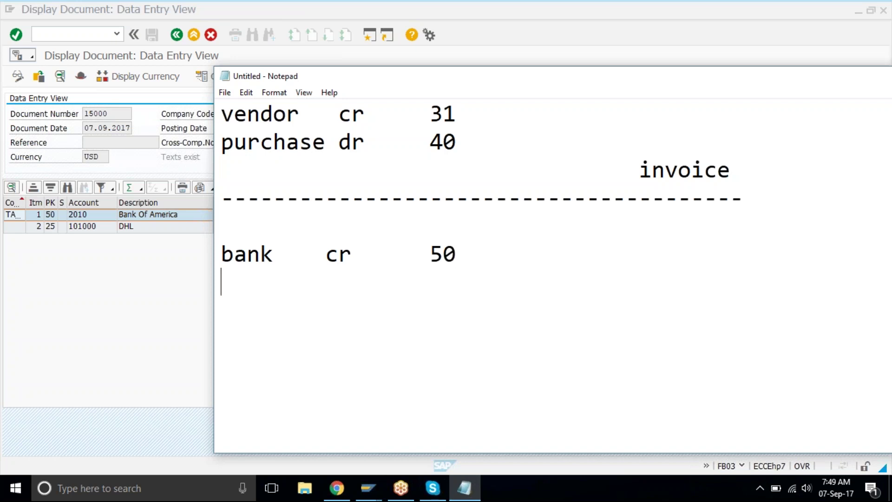
# Step: Add the payment's vendor line under the bank line as vendor, dr, 25+
pyautogui.write('vendor')
pyautogui.press('Tab')
pyautogui.write('dr')
pyautogui.press('Tab')
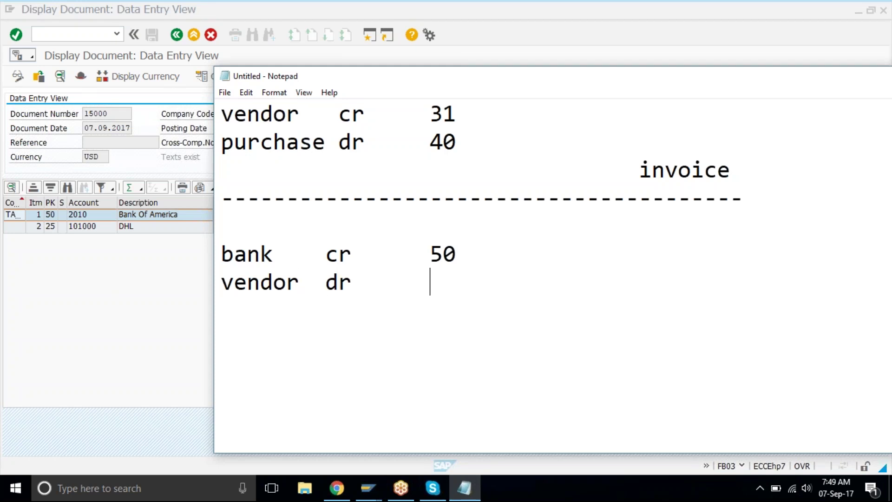
pyautogui.write('25+')
# Step: Append a minus sign to bank key 50 and vendor key 31, and a plus sign to purchase key 40
pyautogui.press('Up')
pyautogui.write('-')
pyautogui.press('Up')
pyautogui.press('Up')
pyautogui.press('Up')
pyautogui.press('End')
pyautogui.press('Up')
pyautogui.write('+')
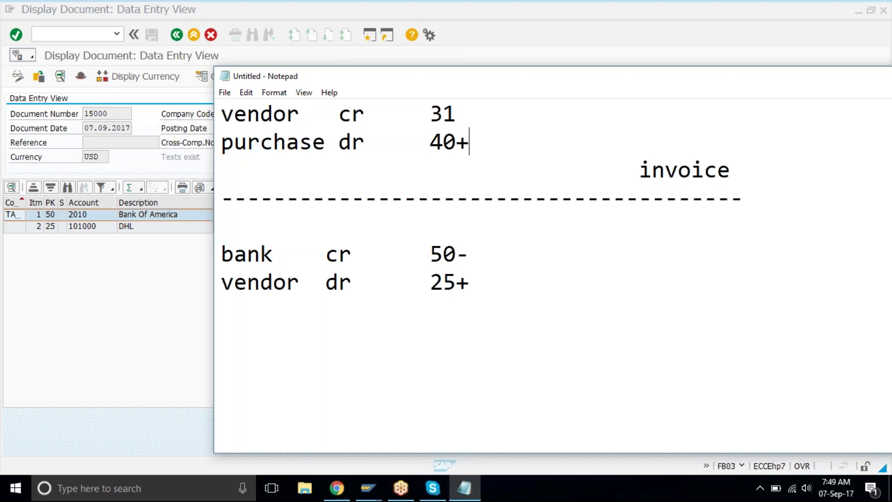
pyautogui.press('Up')
pyautogui.write('-')
# Step: Compare the vendor line of the invoice entry with the vendor line of the payment entry, including their posting keys and signs
pyautogui.moveTo(222, 117); pyautogui.dragTo(472, 118)
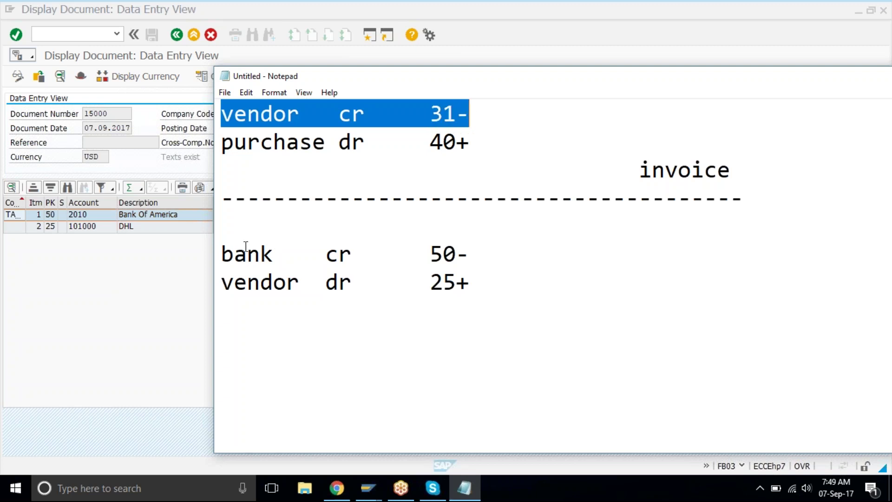
pyautogui.moveTo(220, 283); pyautogui.dragTo(471, 283)
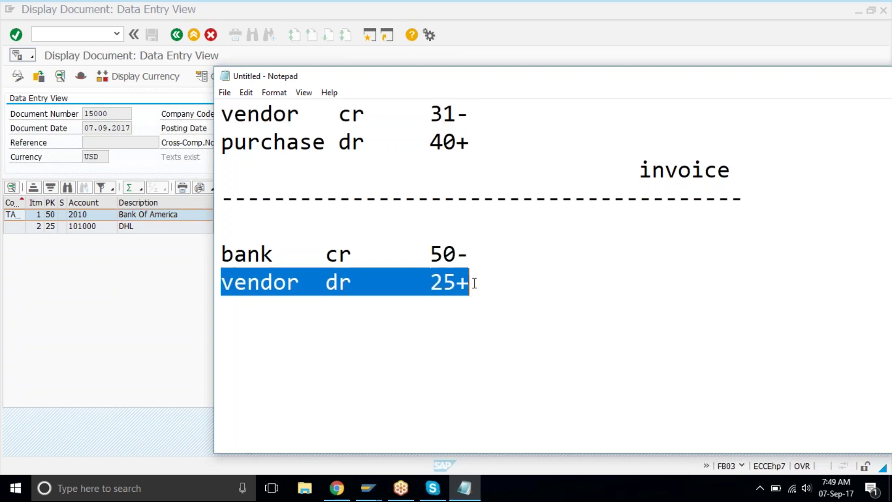
pyautogui.click(473, 283)
pyautogui.click(256, 282)
pyautogui.click(280, 119)
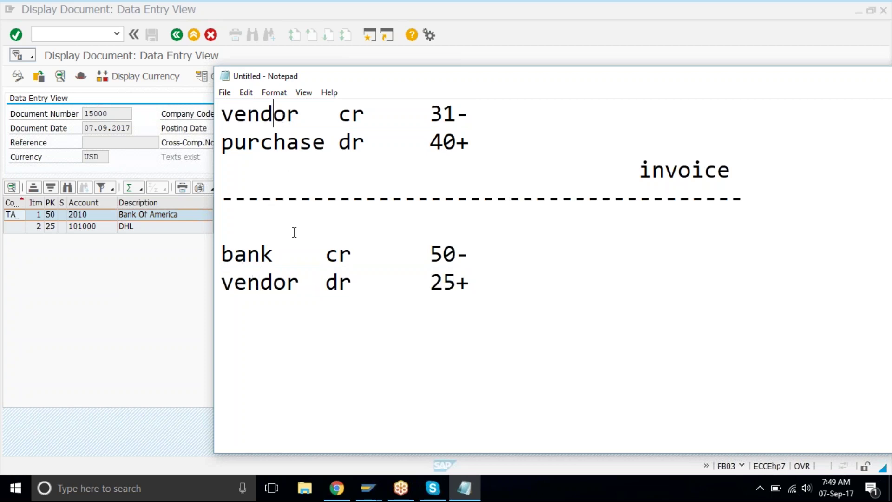
pyautogui.click(298, 281)
pyautogui.moveTo(475, 106); pyautogui.dragTo(429, 108)
pyautogui.click(431, 106)
pyautogui.click(496, 280)
pyautogui.moveTo(496, 280)
pyautogui.mouseDown()
pyautogui.moveTo(414, 282)
pyautogui.moveTo(485, 283)
pyautogui.mouseUp()
pyautogui.click(414, 282)
pyautogui.click(484, 282)
# Step: Mark both vendor lines, in the invoice and payment entries, with XXX after their posting keys
pyautogui.click(489, 112)
pyautogui.press('Tab')
pyautogui.write('XXX')
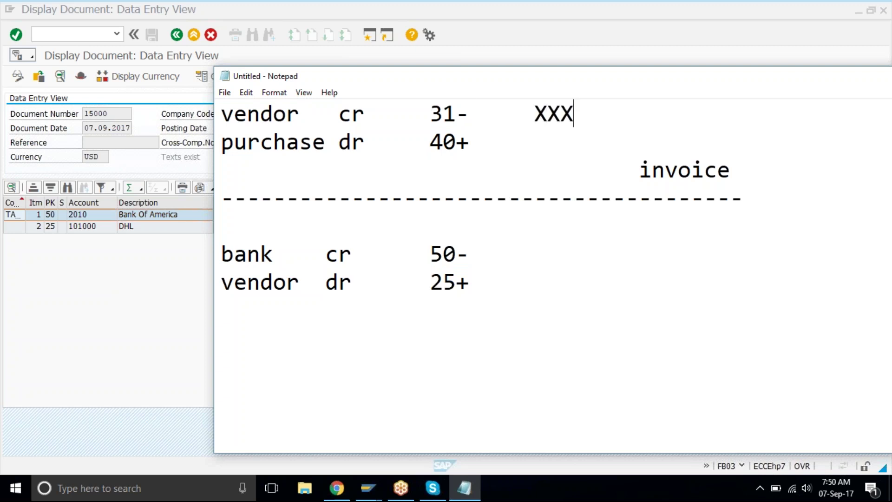
pyautogui.click(519, 279)
pyautogui.press('Tab')
pyautogui.write('XXX')
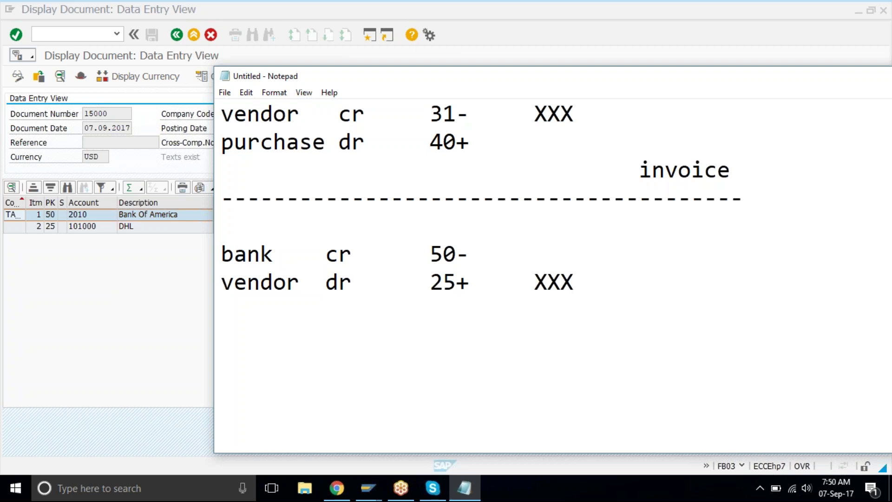
# Step: Review the purchase and bank lines, clear all the notes, and return to the displayed payment document in SAP
pyautogui.moveTo(222, 142); pyautogui.dragTo(484, 147)
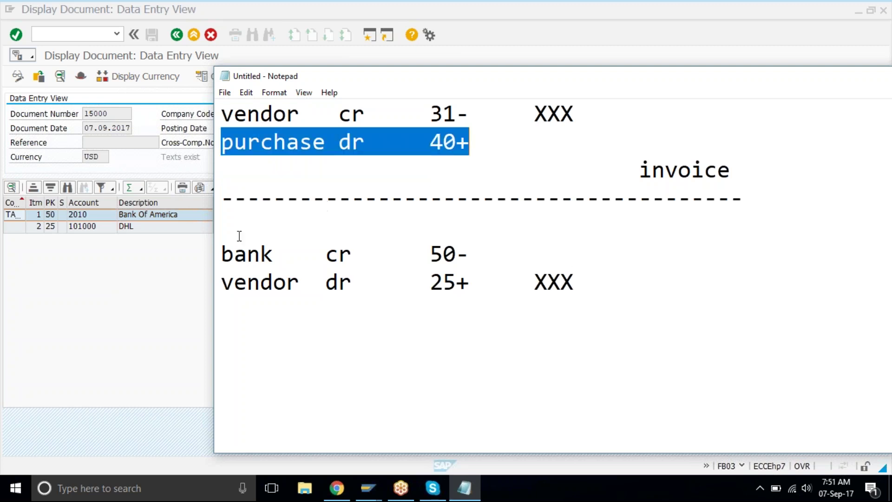
pyautogui.moveTo(222, 253); pyautogui.dragTo(473, 245)
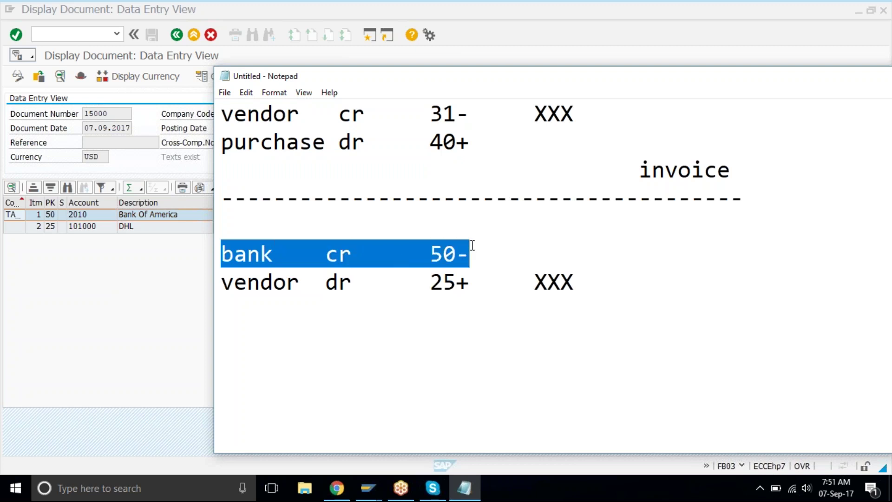
pyautogui.hotkey('ctrl', 'a')
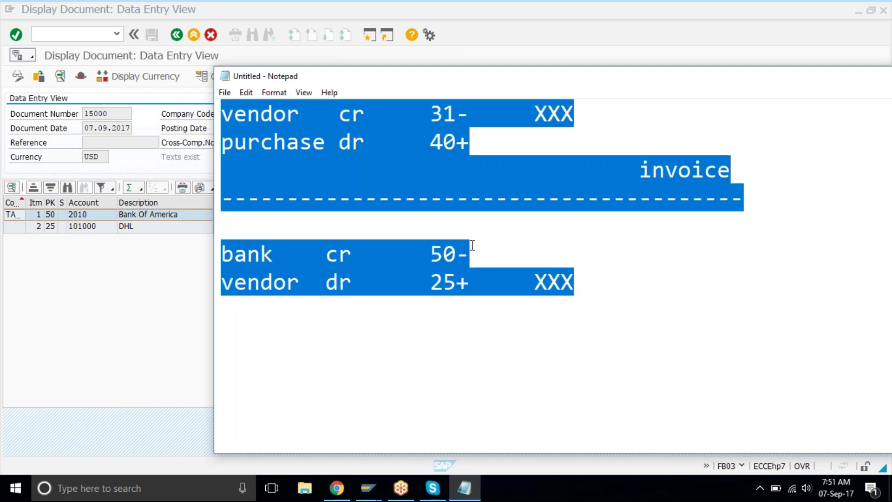
pyautogui.press('Delete')
pyautogui.click(105, 273)
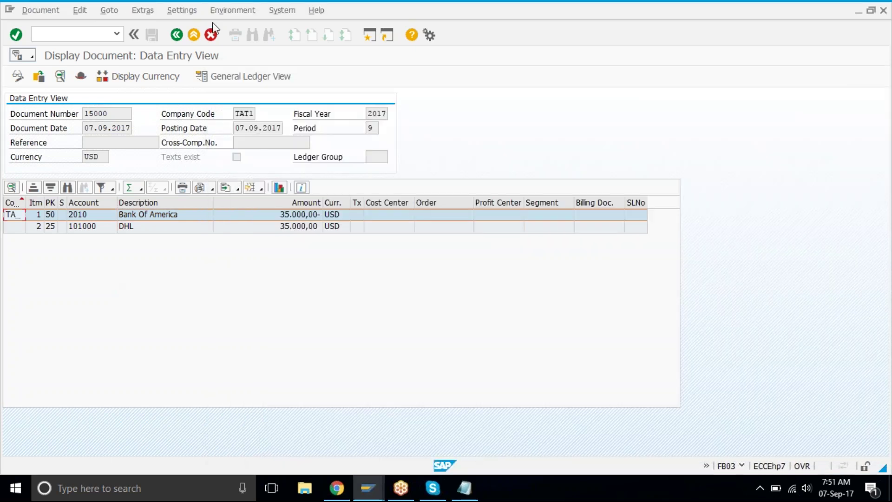
# Step: Switch to the FBL1N vendor line item display and refresh the DHL open item list
pyautogui.click(375, 481)
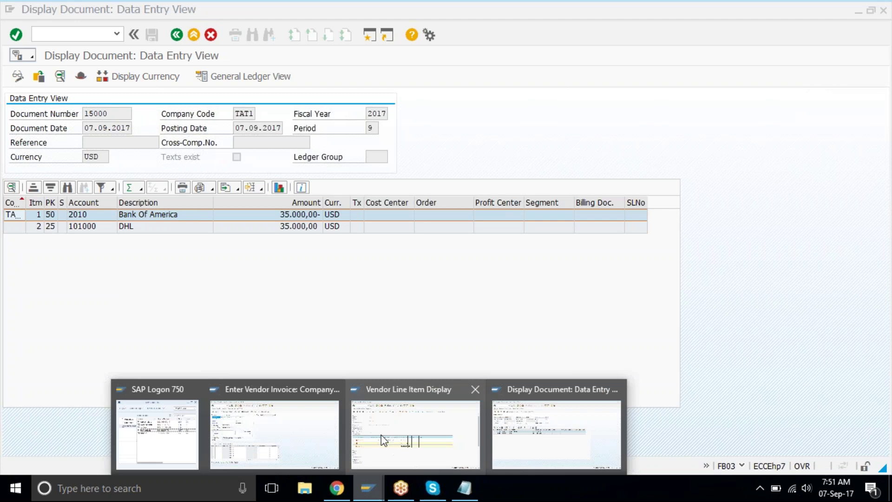
pyautogui.click(381, 434)
pyautogui.click(28, 11)
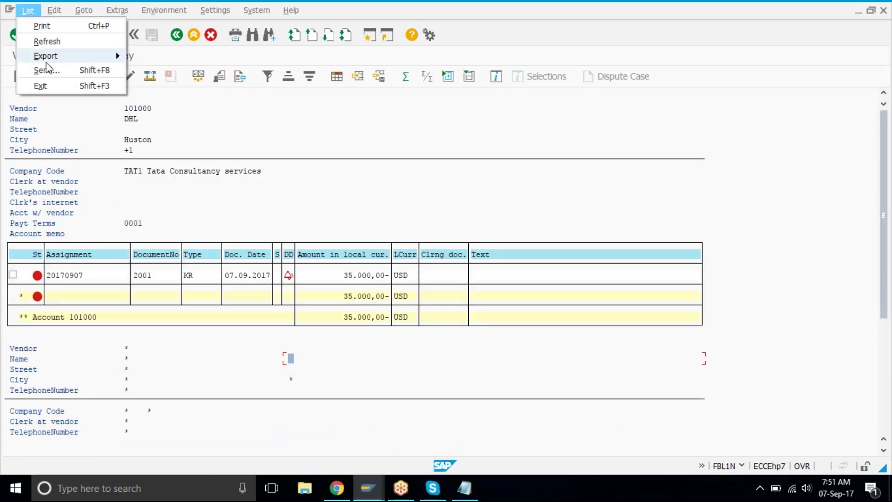
pyautogui.click(47, 41)
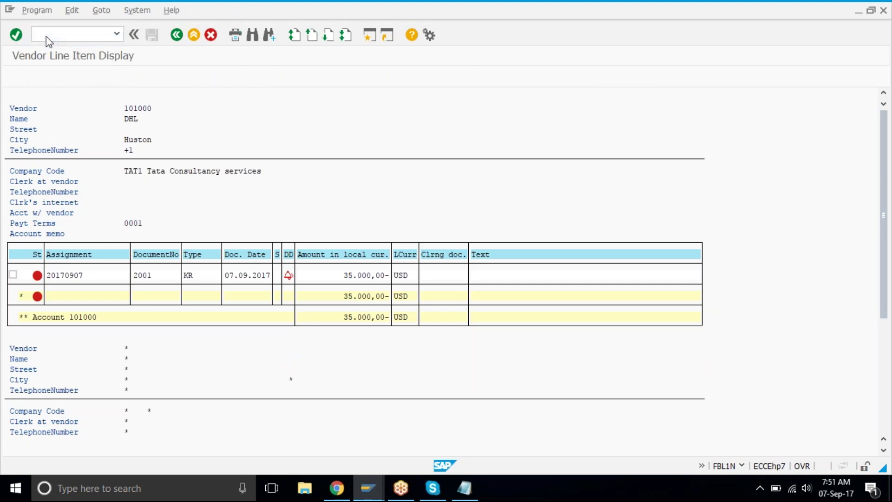
pyautogui.click(299, 358)
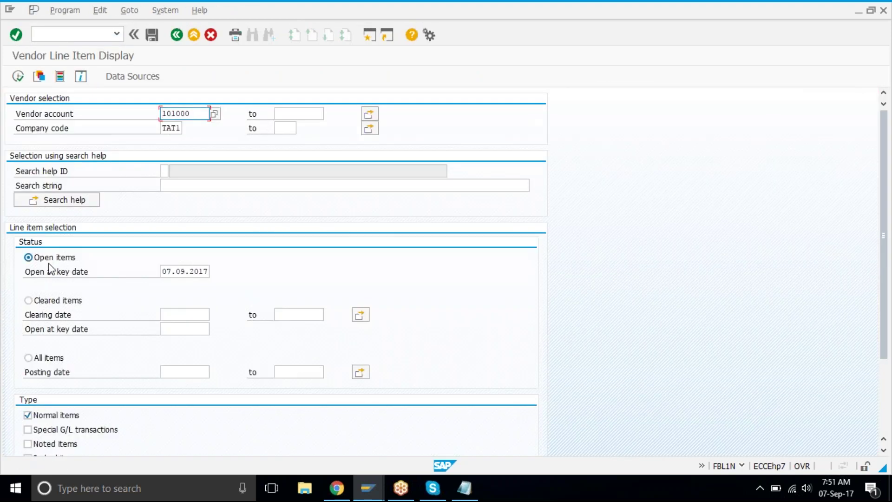
# Step: Set the line item status selection to All items and run the vendor line item display
pyautogui.click(47, 257)
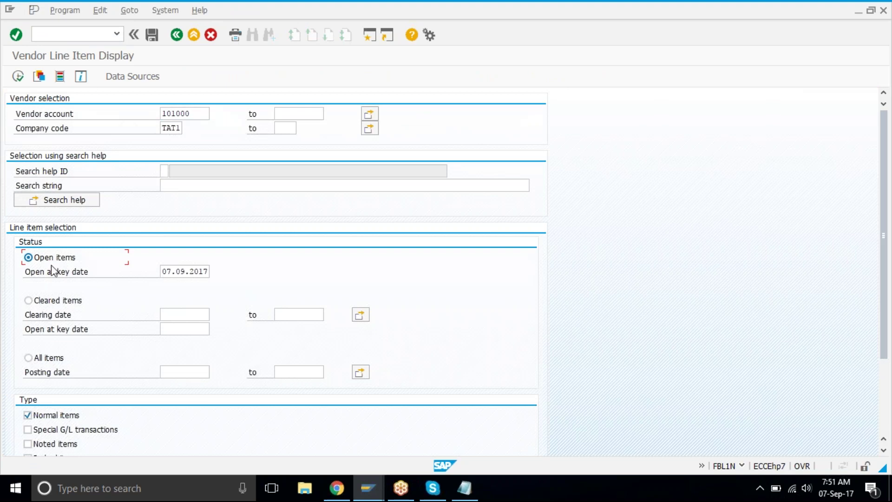
pyautogui.click(53, 359)
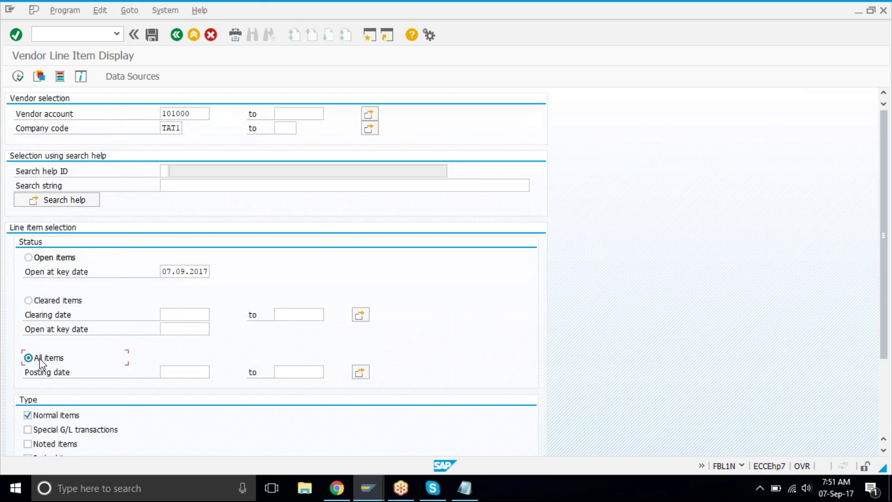
pyautogui.click(17, 76)
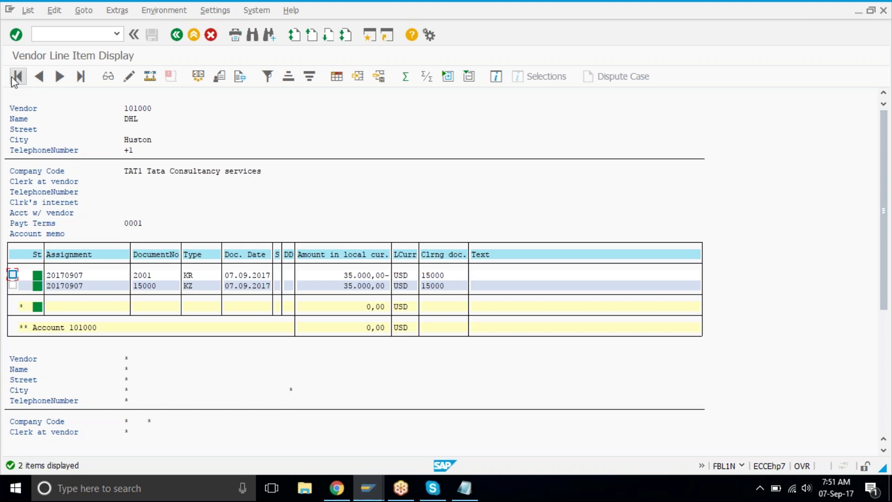
# Step: Examine the status, document type, amount, document number and clearing document of DHL's invoice and payment line items
pyautogui.click(36, 274)
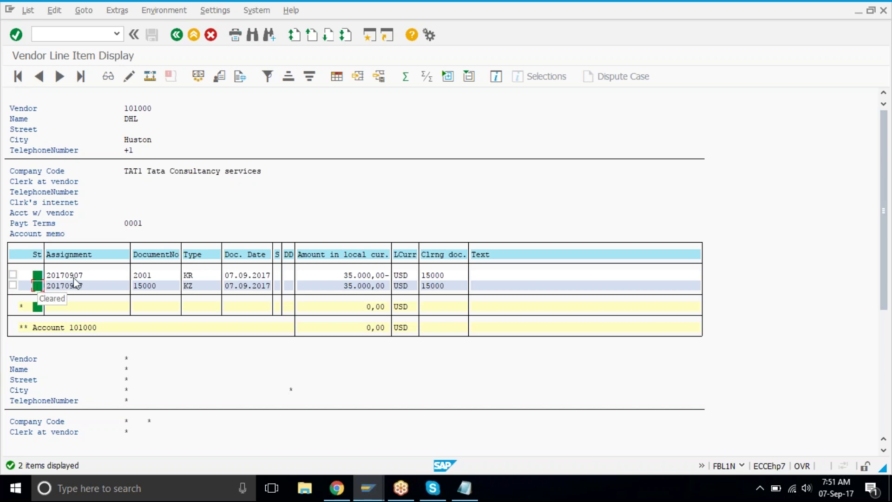
pyautogui.click(198, 276)
pyautogui.moveTo(199, 286); pyautogui.dragTo(184, 291)
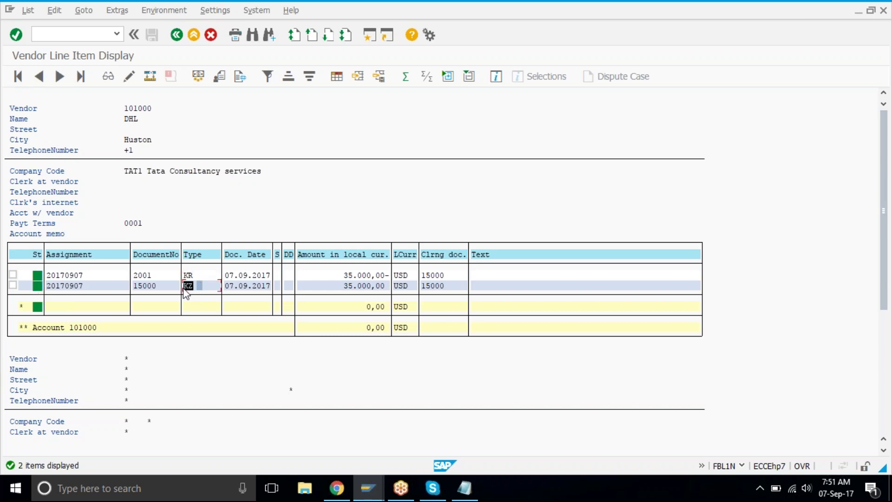
pyautogui.click(333, 274)
pyautogui.moveTo(346, 274); pyautogui.dragTo(390, 287)
pyautogui.moveTo(133, 286); pyautogui.dragTo(172, 296)
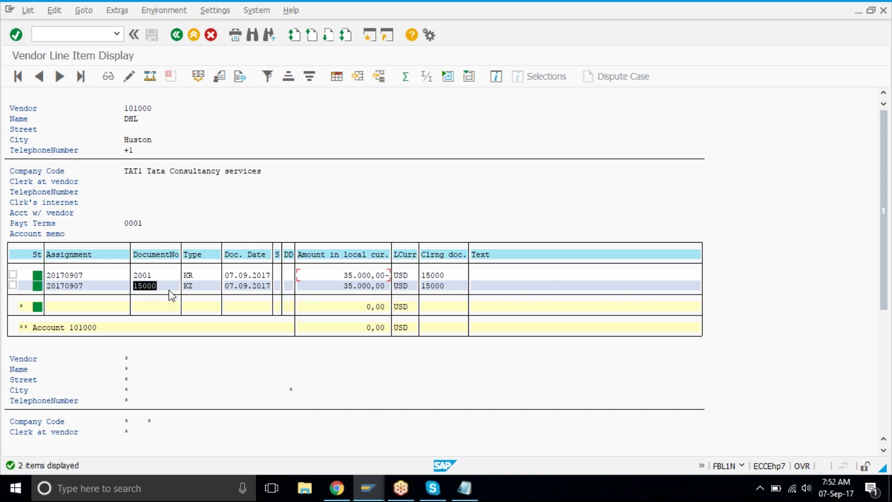
pyautogui.moveTo(172, 295); pyautogui.dragTo(173, 296)
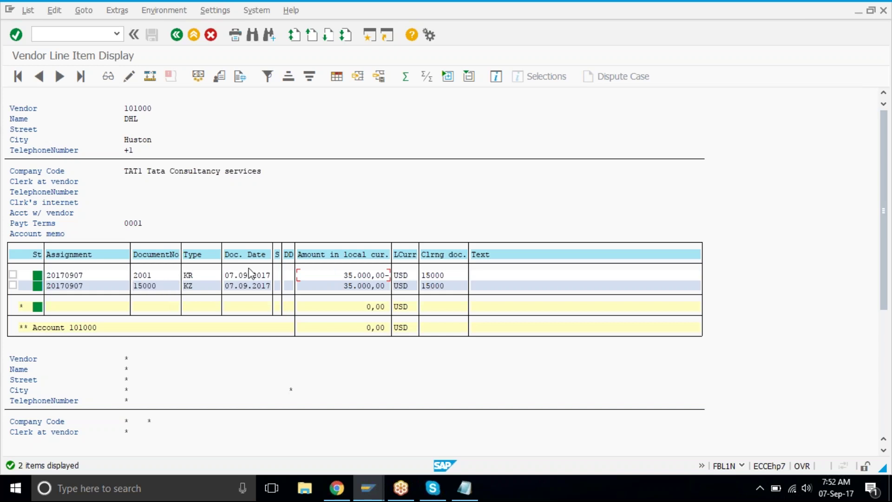
pyautogui.click(424, 255)
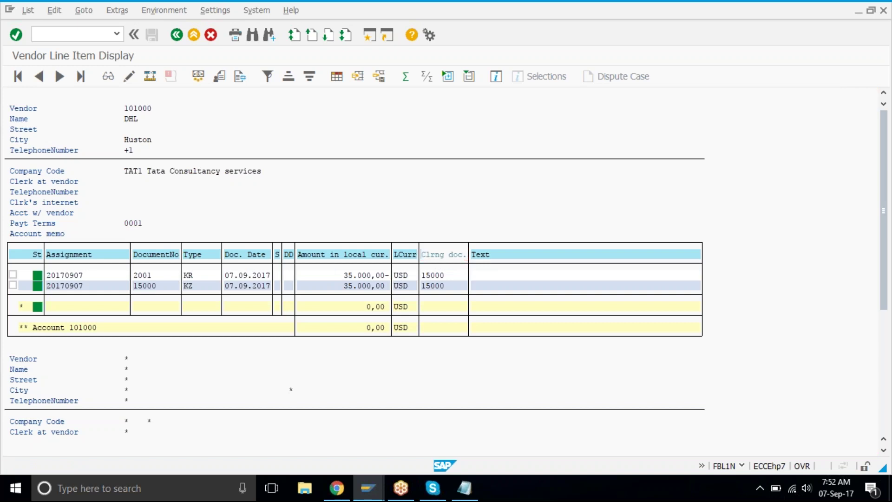
pyautogui.moveTo(440, 271); pyautogui.dragTo(411, 269)
pyautogui.click(451, 289)
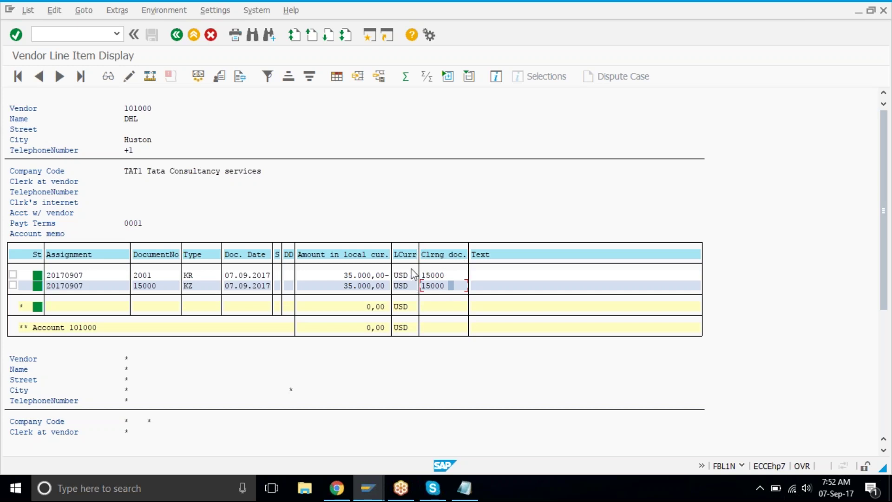
pyautogui.click(445, 287)
# Step: Switch to Notepad and note document type kr as vendor invoice
pyautogui.click(192, 278)
pyautogui.click(464, 489)
pyautogui.write('kr')
pyautogui.press('Tab')
pyautogui.write('ve')
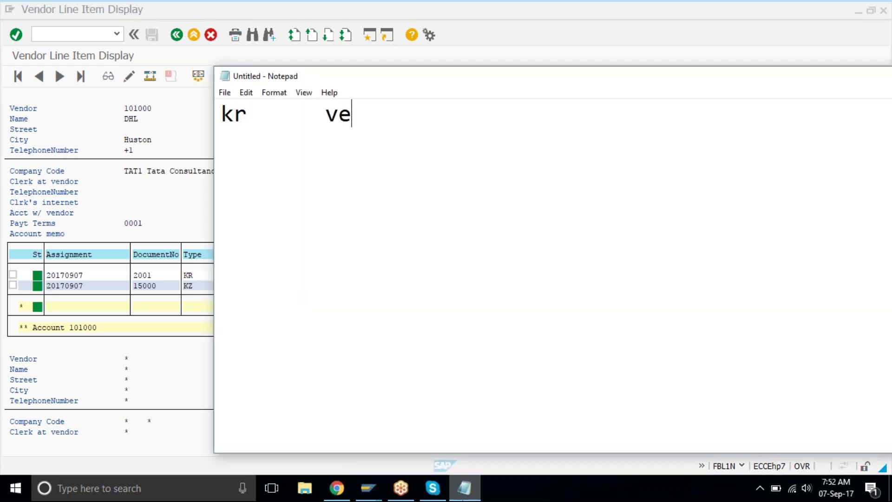
pyautogui.write('ndor invoice')
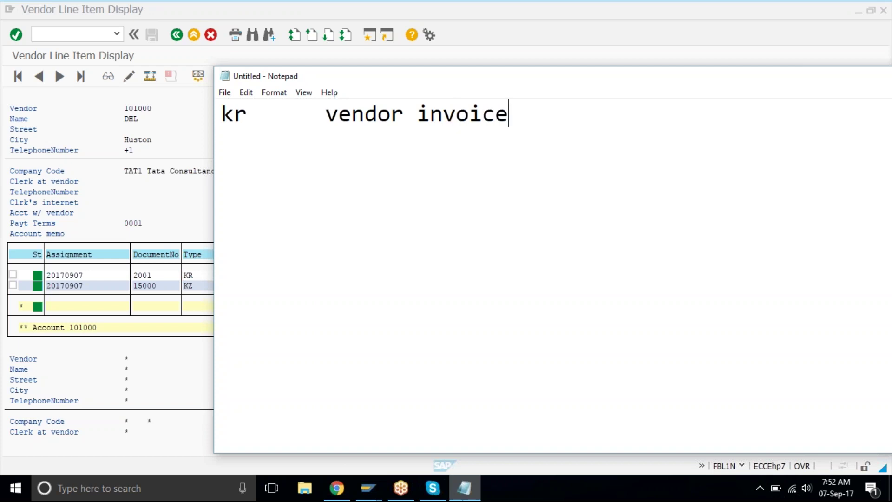
# Step: Add document type kz as vendor payment on the next line of the notes
pyautogui.press('Return')
pyautogui.write('kz')
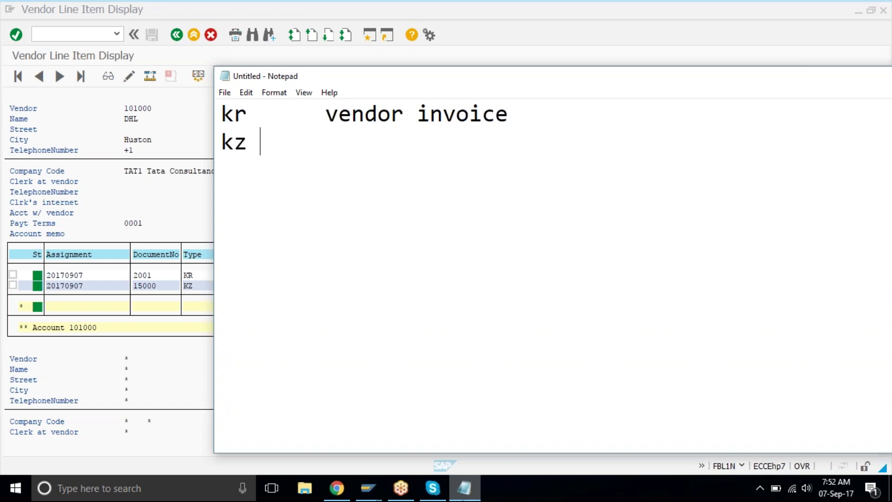
pyautogui.press('Tab')
pyautogui.write('vendorn')
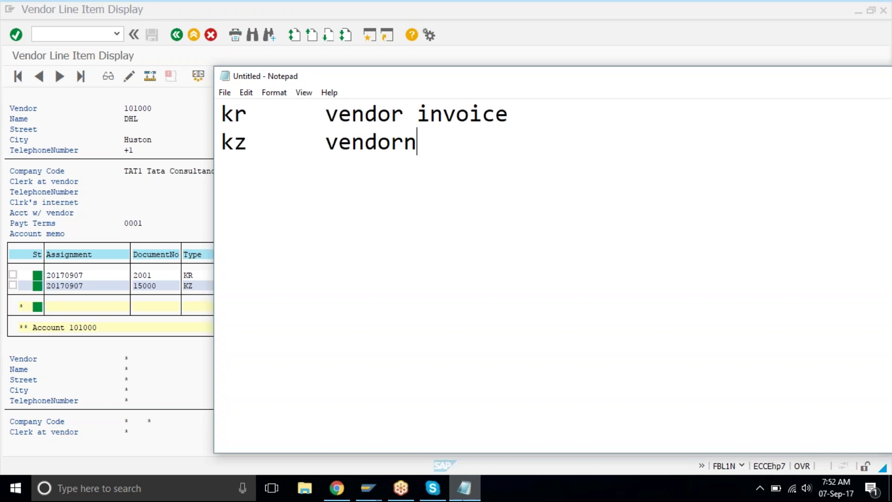
pyautogui.press('BackSpace')
pyautogui.write('payment')
pyautogui.press('Return')
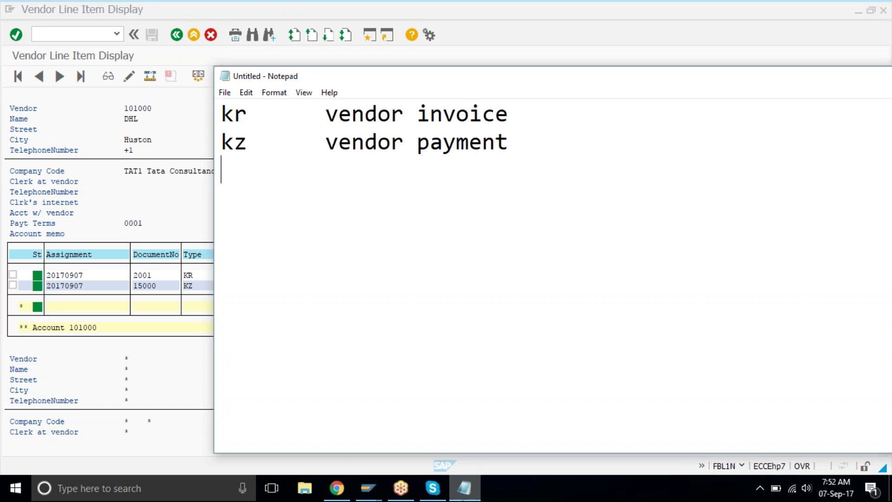
# Step: Add document type kg as vendor credit memo below the vendor payment line
pyautogui.write('kg')
pyautogui.press('Tab')
pyautogui.write('vendor credit memo')
pyautogui.press('Return')
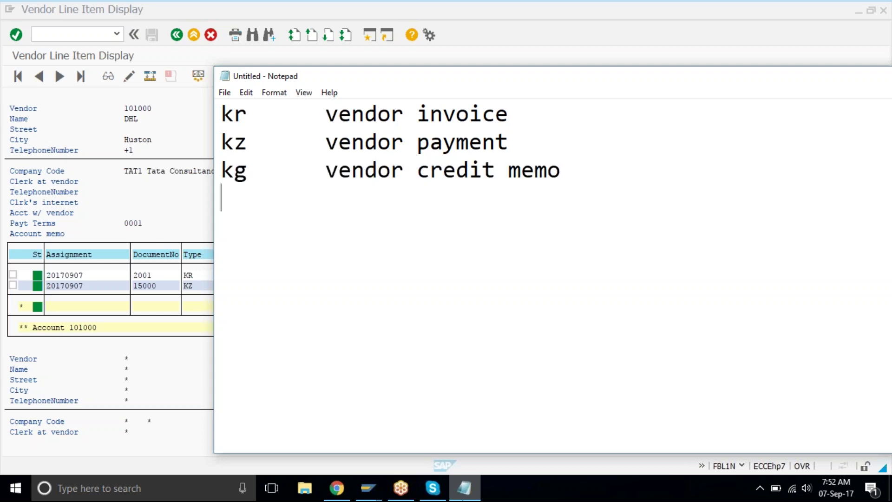
# Step: Add document type ka as vendor reversals below the vendor credit memo line
pyautogui.write('ka')
pyautogui.press('Tab')
pyautogui.write('vendo')
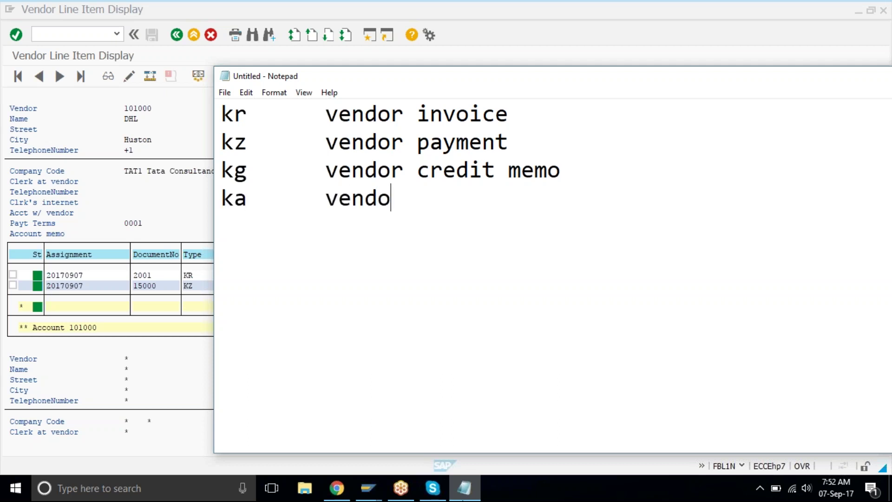
pyautogui.write('r reversals')
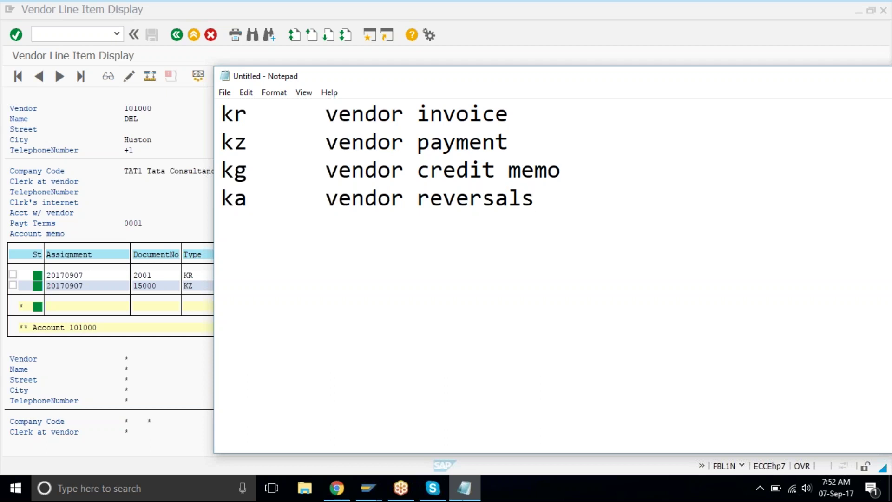
pyautogui.press('Return')
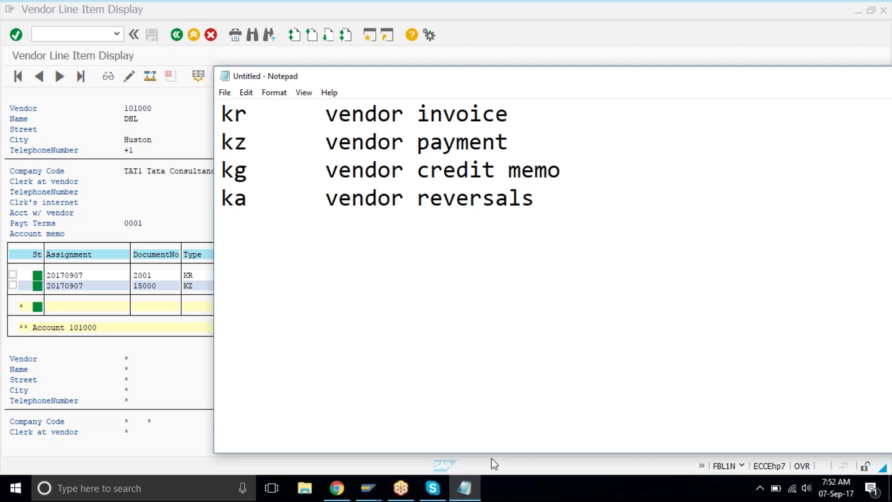
# Step: List the further document types zp, zv and re on separate lines below the vendor reversals entry in Notepad
pyautogui.click(239, 4)
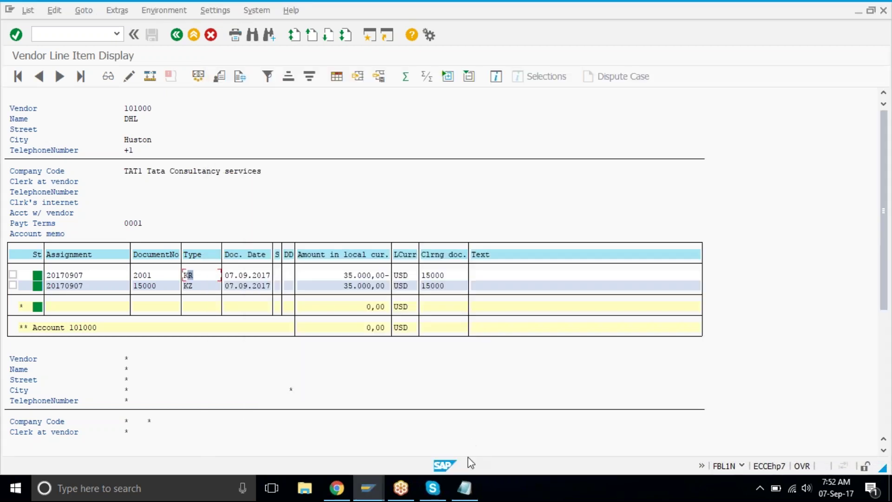
pyautogui.click(467, 490)
pyautogui.press('BackSpace')
pyautogui.write('zp')
pyautogui.press('Return')
pyautogui.write('zv')
pyautogui.press('Return')
pyautogui.write('re')
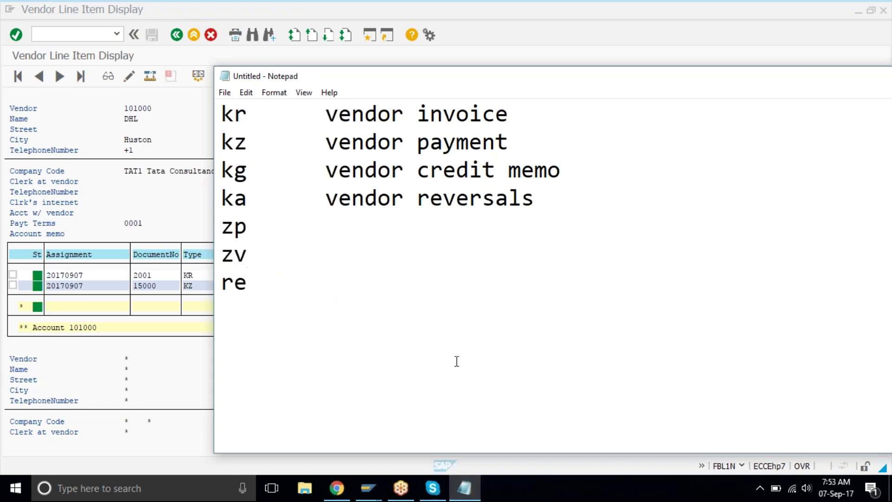
pyautogui.moveTo(428, 333); pyautogui.dragTo(295, 218)
pyautogui.click(295, 218)
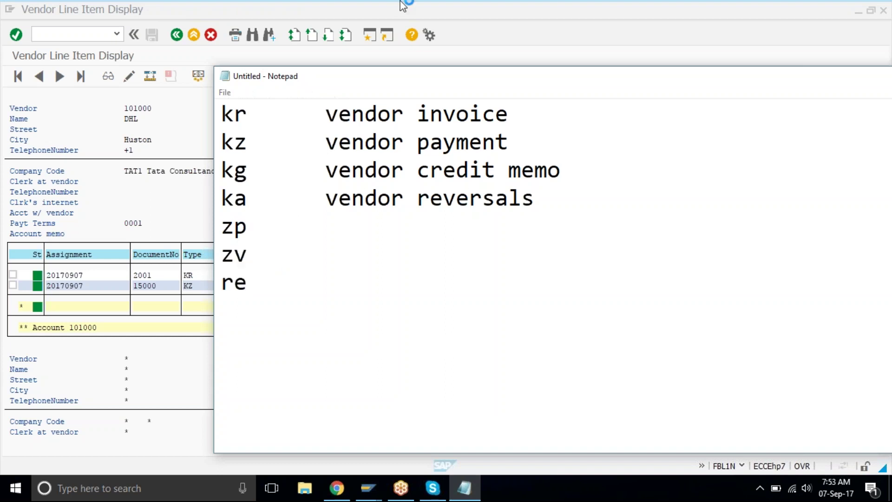
# Step: Switch back to SAP, return to the vendor line item selection and clear the vendor account
pyautogui.click(403, 6)
pyautogui.click(177, 35)
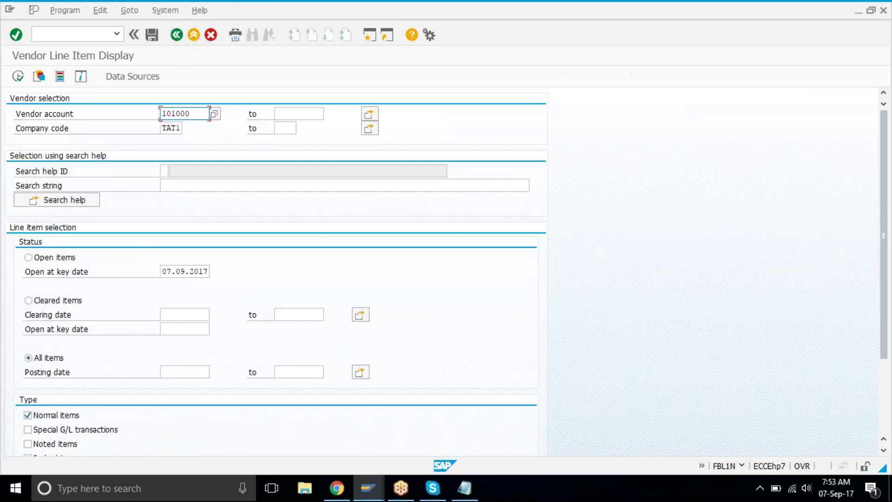
pyautogui.click(198, 113)
pyautogui.press('BackSpace')
pyautogui.press('BackSpace')
pyautogui.press('BackSpace')
pyautogui.press('BackSpace')
pyautogui.press('BackSpace')
pyautogui.press('BackSpace')
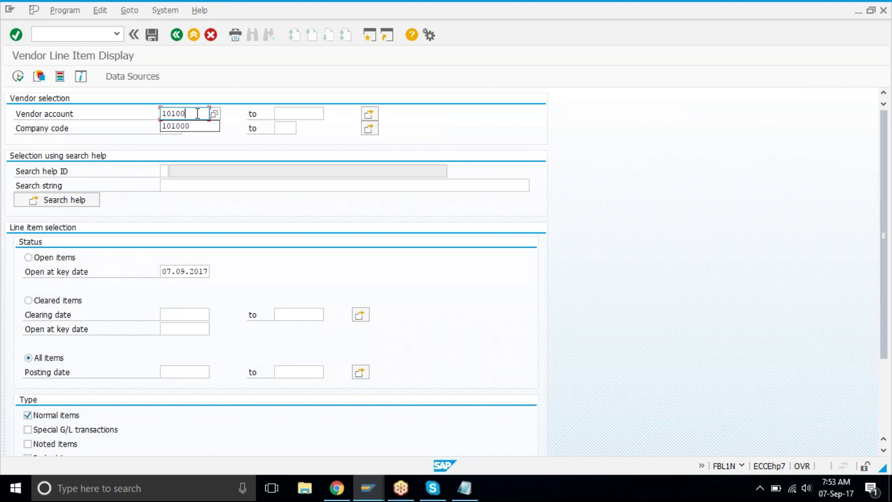
pyautogui.click(319, 145)
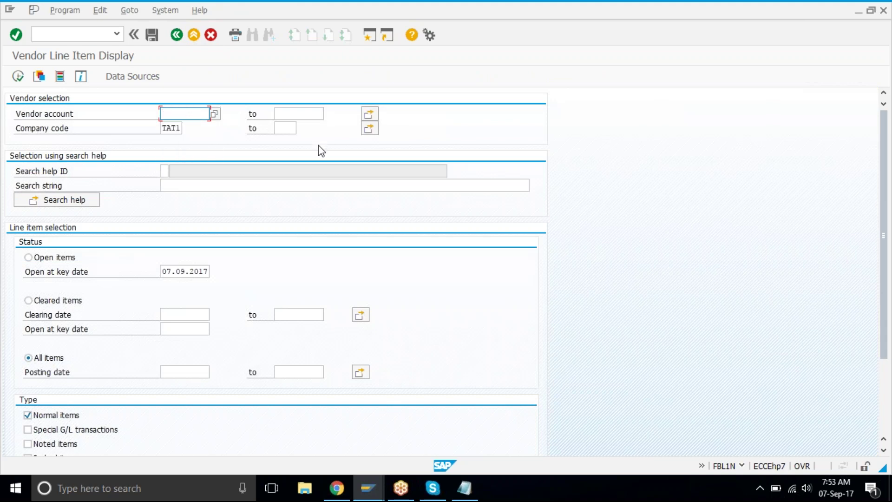
# Step: Display the open items of all vendors in company code TAT1
pyautogui.click(300, 119)
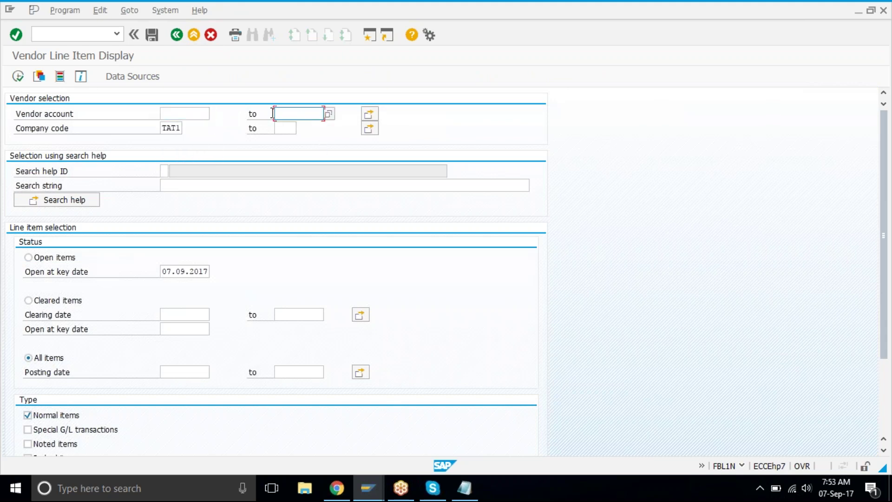
pyautogui.click(192, 117)
pyautogui.click(49, 258)
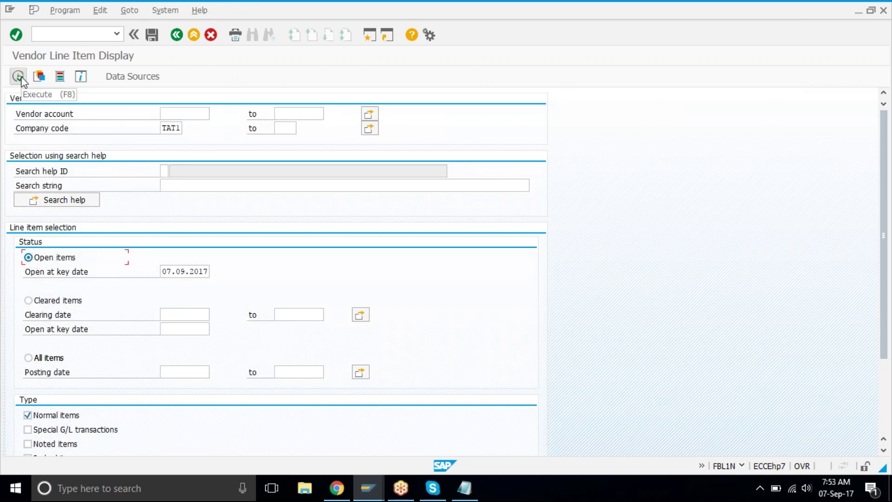
pyautogui.click(18, 76)
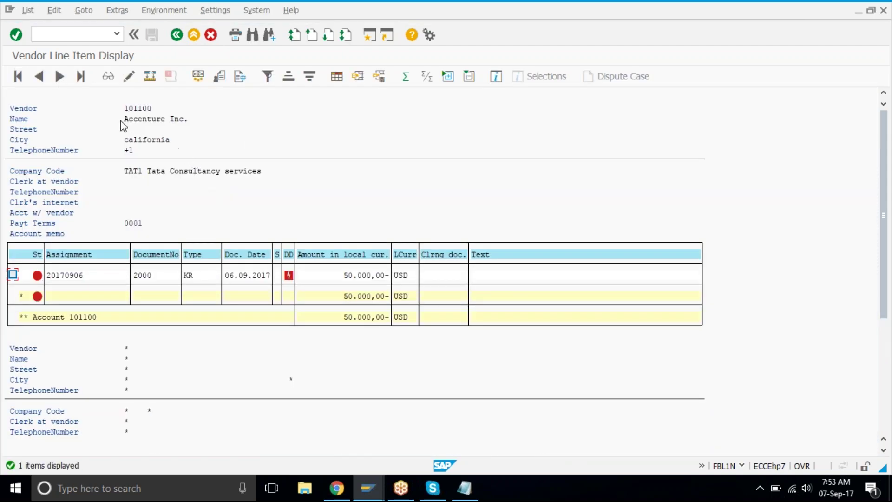
# Step: Examine the vendor name, amount and due date status of the open invoice
pyautogui.moveTo(121, 119); pyautogui.dragTo(184, 132)
pyautogui.click(189, 128)
pyautogui.moveTo(331, 275); pyautogui.dragTo(396, 279)
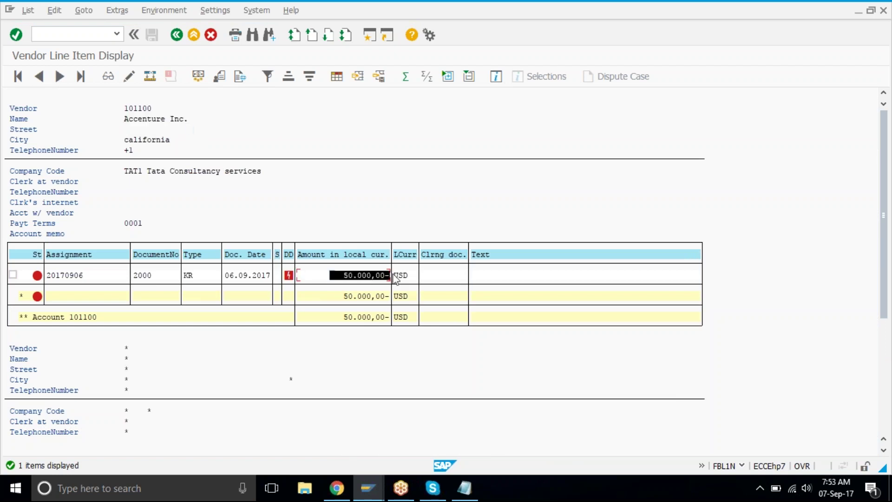
pyautogui.click(354, 284)
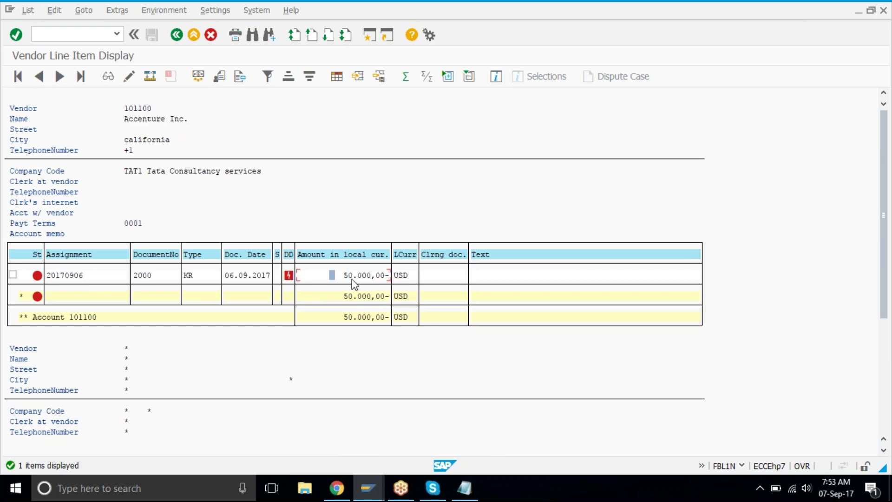
pyautogui.click(288, 281)
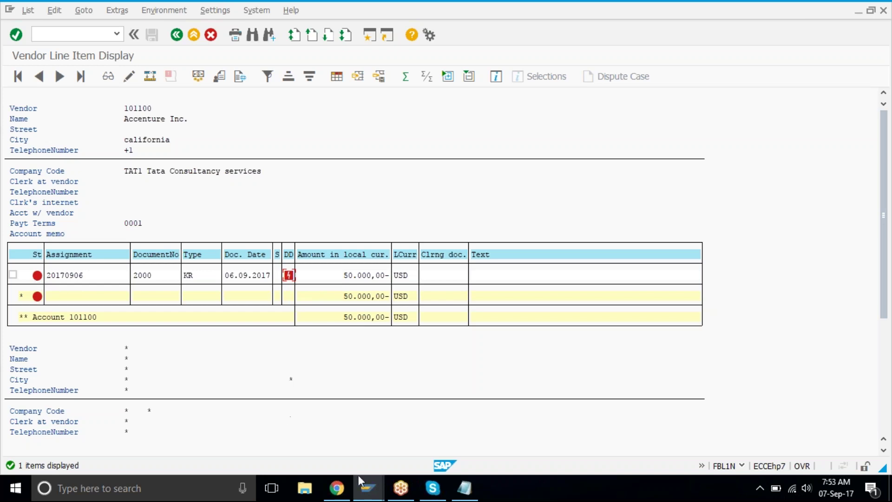
# Step: Switch to the document display session, return to the outgoing payment header and set the document date to 07092017
pyautogui.click(364, 485)
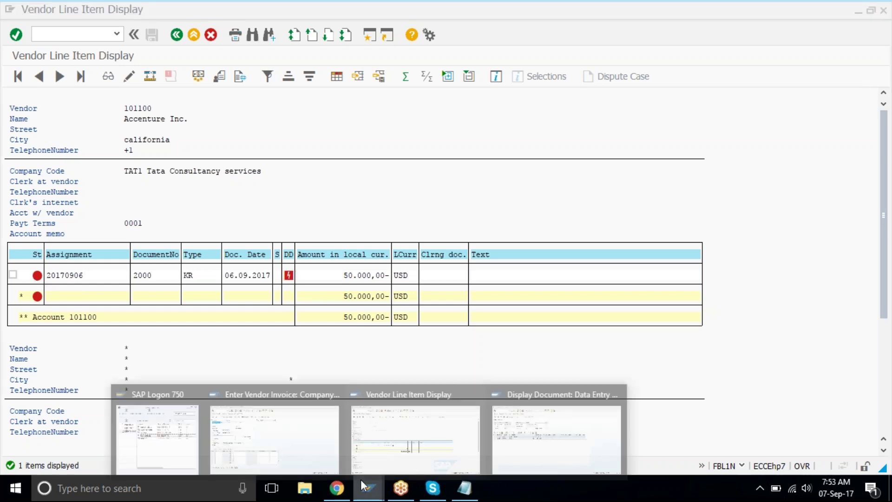
pyautogui.click(494, 430)
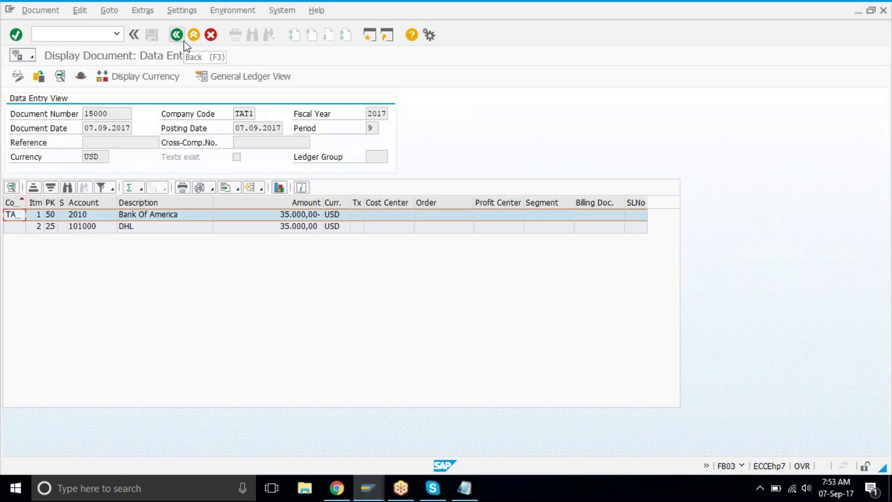
pyautogui.click(179, 36)
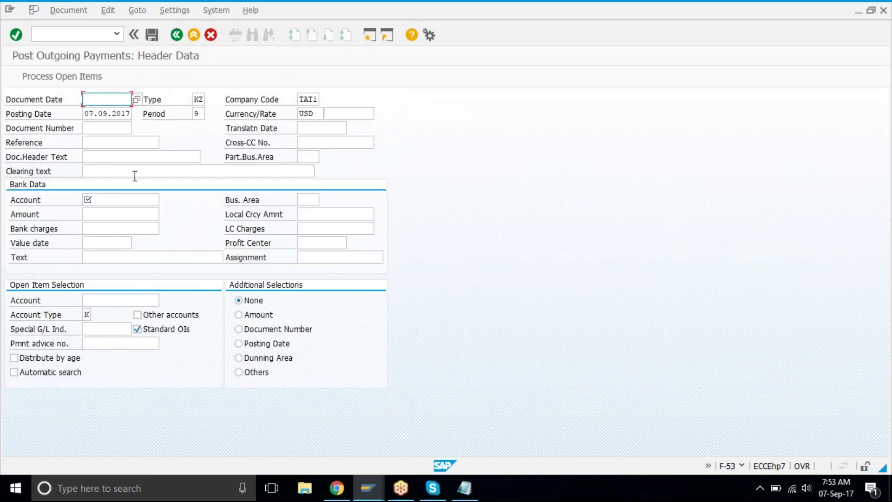
pyautogui.press('space')
pyautogui.click(93, 112)
# Step: Enter the bank data with G/L account 2010, amount 50000 and value date 07092017
pyautogui.click(112, 199)
pyautogui.press('space')
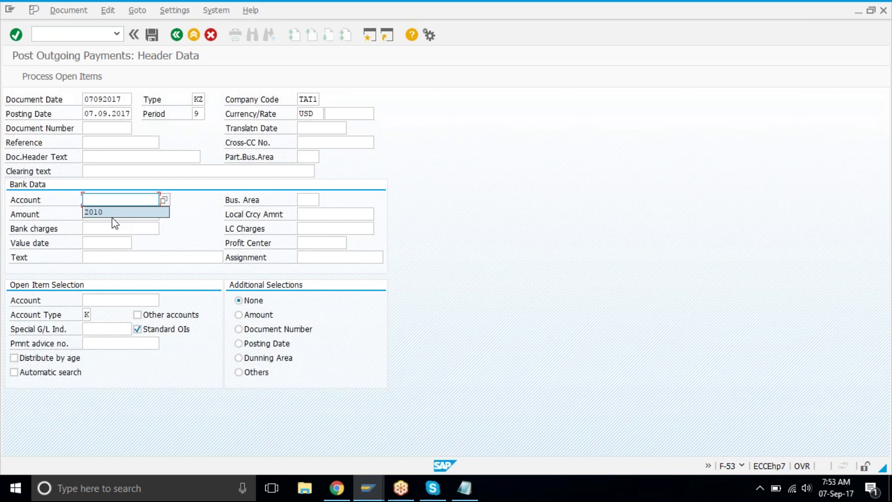
pyautogui.click(104, 214)
pyautogui.press('Tab')
pyautogui.press('BackSpace')
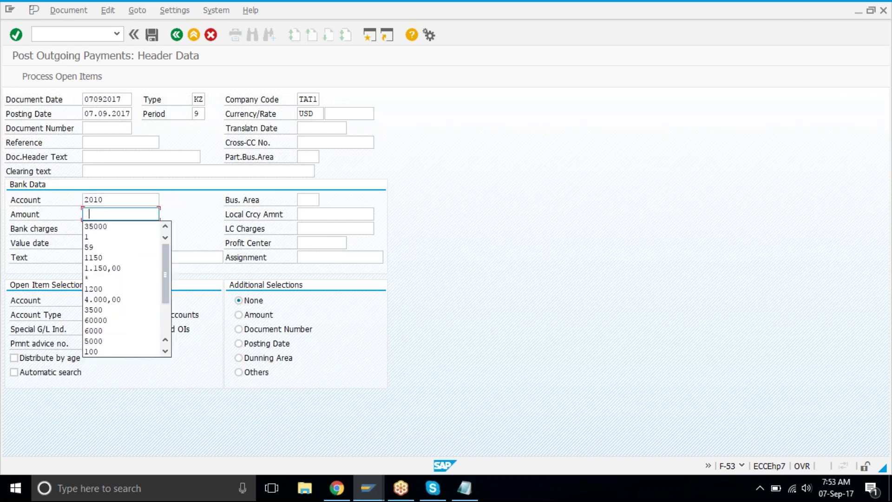
pyautogui.click(89, 215)
pyautogui.write('50000')
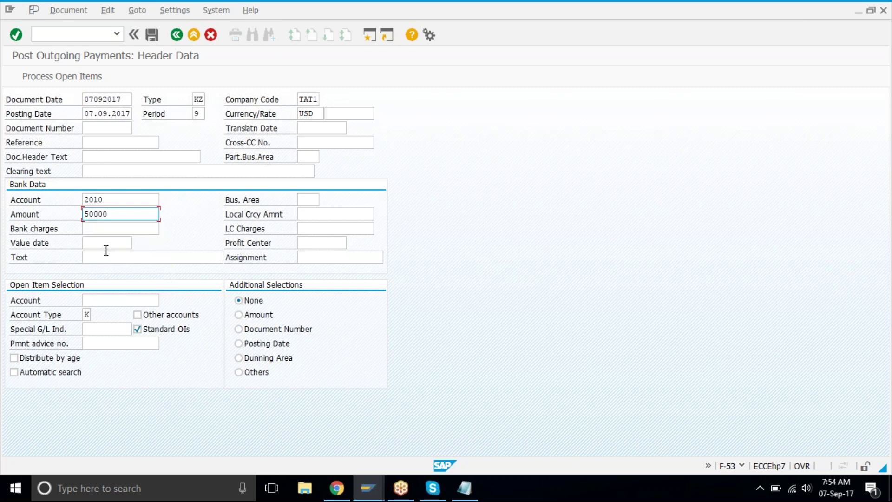
pyautogui.click(104, 299)
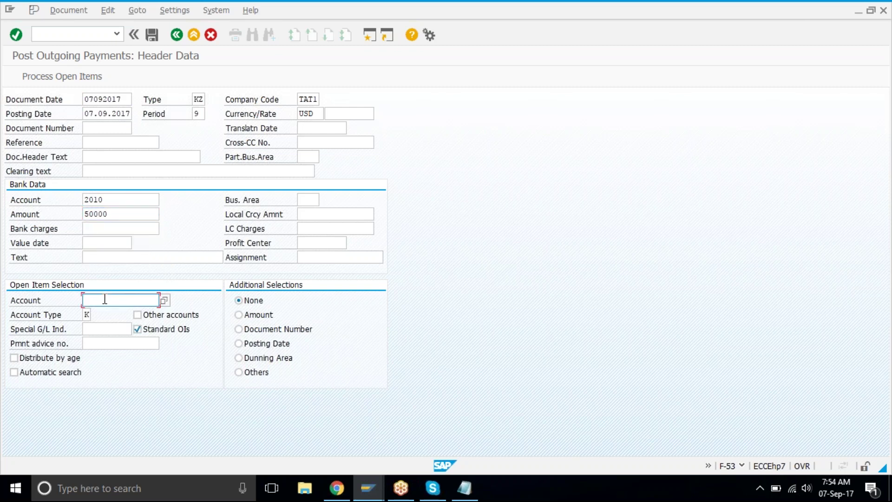
pyautogui.click(95, 245)
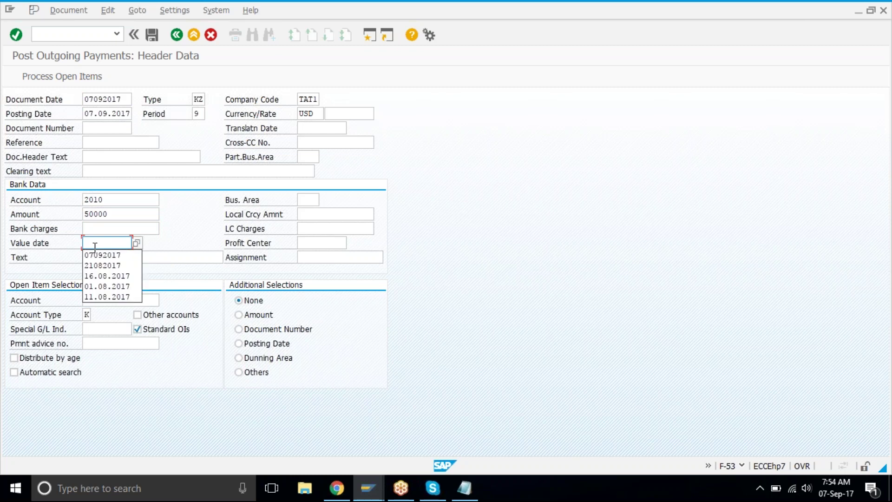
pyautogui.click(98, 255)
# Step: Look up the vendors of company code TAT1 and choose Accenture Inc. as the open item account
pyautogui.click(105, 297)
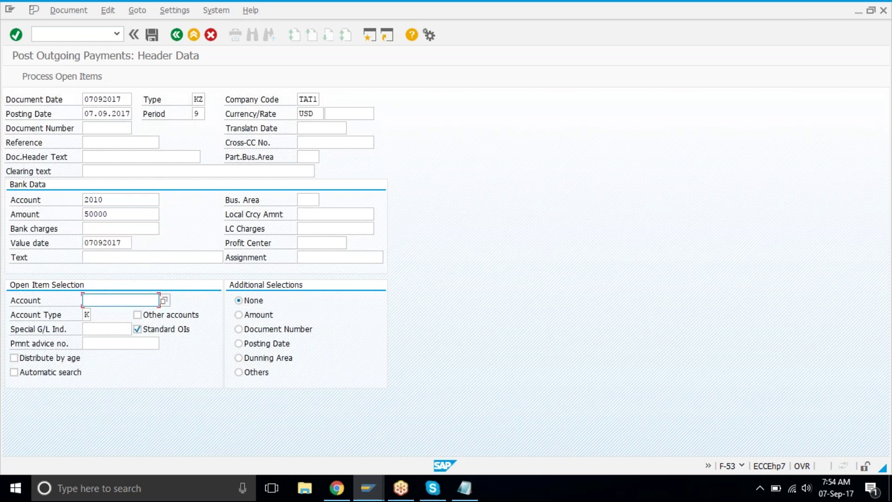
pyautogui.press('F4')
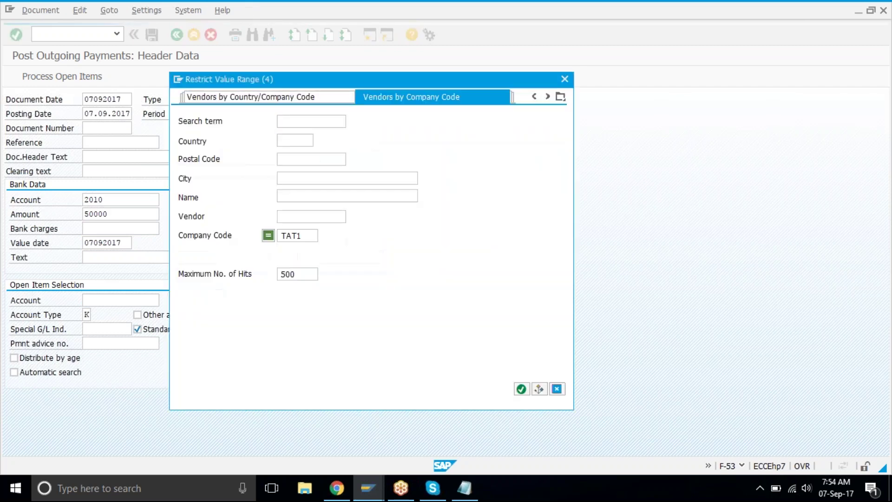
pyautogui.press('Return')
pyautogui.click(336, 111)
pyautogui.doubleClick(336, 111)
# Step: Process Accenture's open items, check the entered and assigned amounts, and post the outgoing payment
pyautogui.click(66, 76)
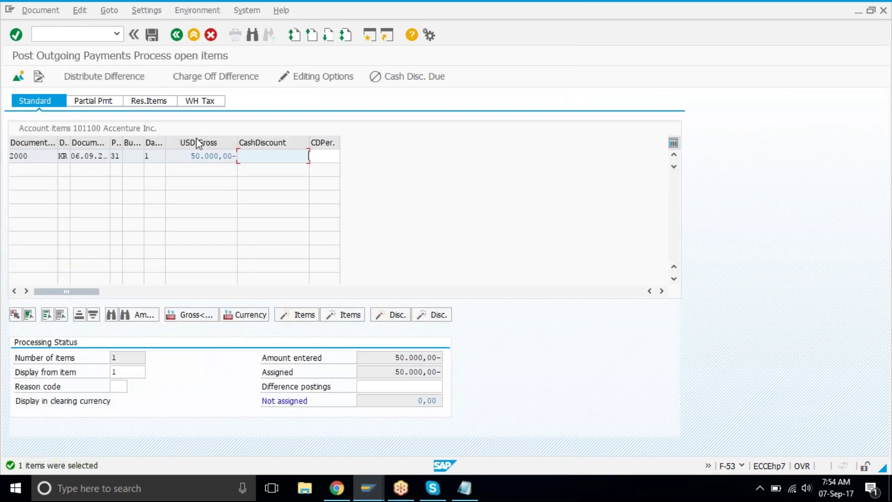
pyautogui.moveTo(367, 358); pyautogui.dragTo(457, 404)
pyautogui.click(151, 35)
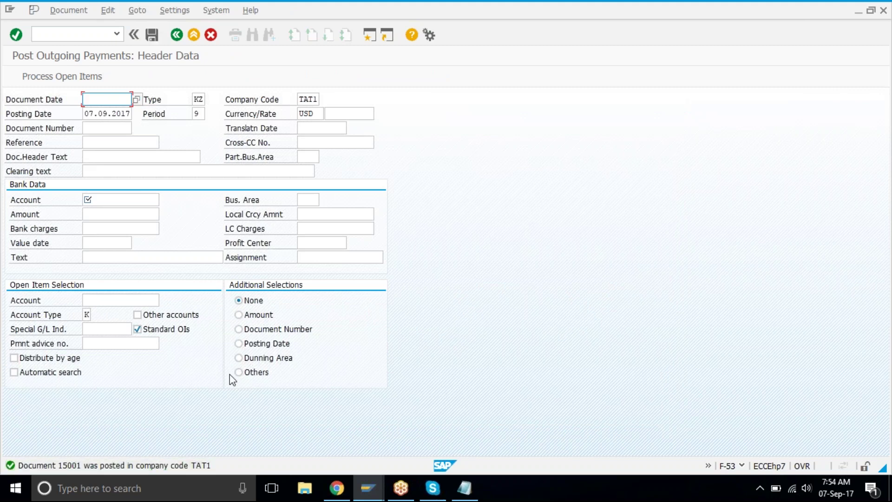
# Step: Switch to the vendor line item display, copy Accenture's vendor number and refresh the open items list
pyautogui.click(375, 494)
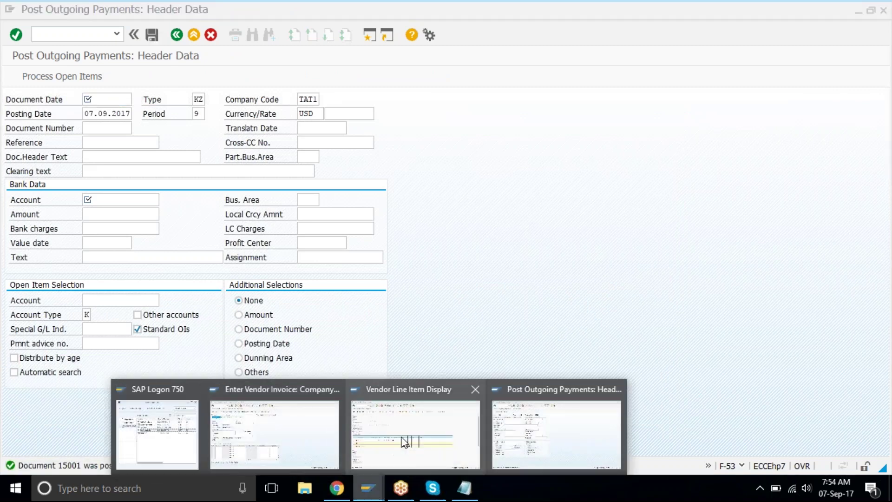
pyautogui.click(416, 435)
pyautogui.moveTo(156, 108); pyautogui.dragTo(126, 107)
pyautogui.hotkey('ctrl', 'c')
pyautogui.click(28, 11)
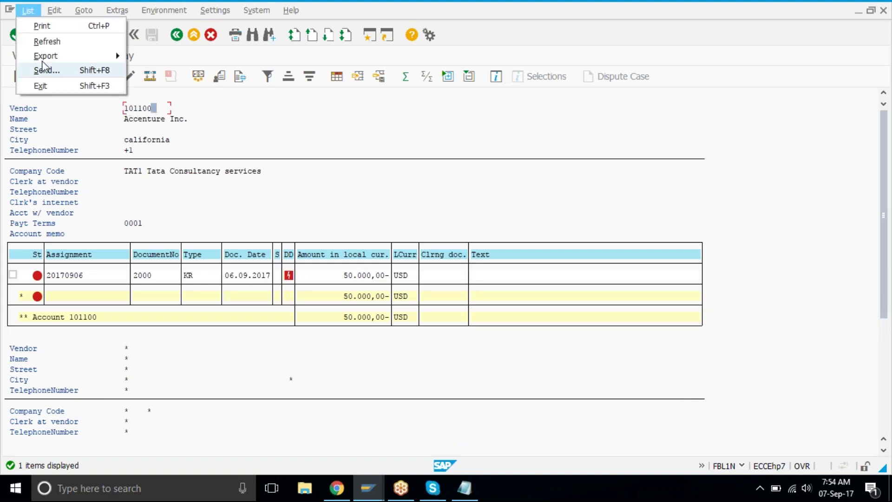
pyautogui.click(43, 41)
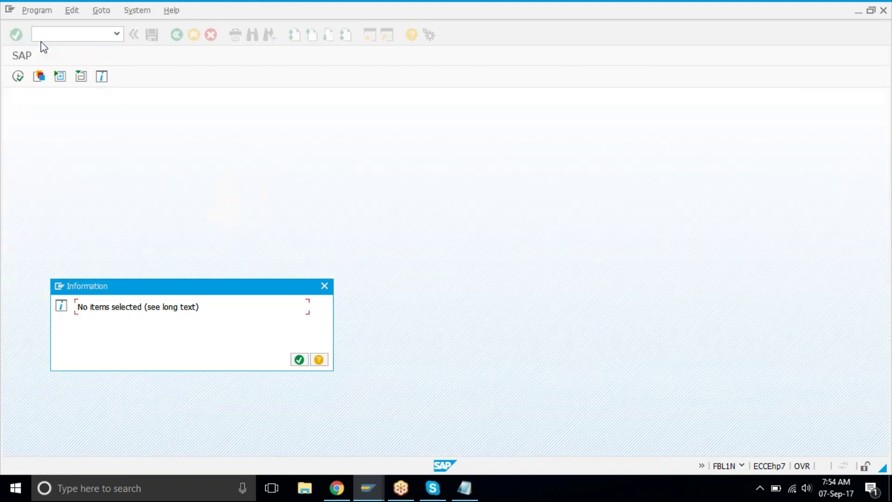
pyautogui.click(299, 360)
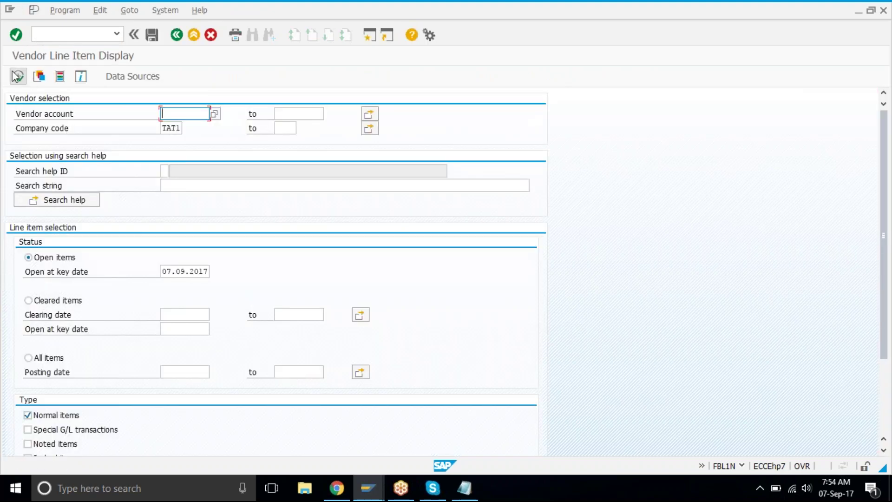
# Step: Display all items of vendor Accenture Inc. by entering its vendor number and choosing the All items status
pyautogui.click(55, 358)
pyautogui.click(175, 113)
pyautogui.write('101100')
pyautogui.click(18, 77)
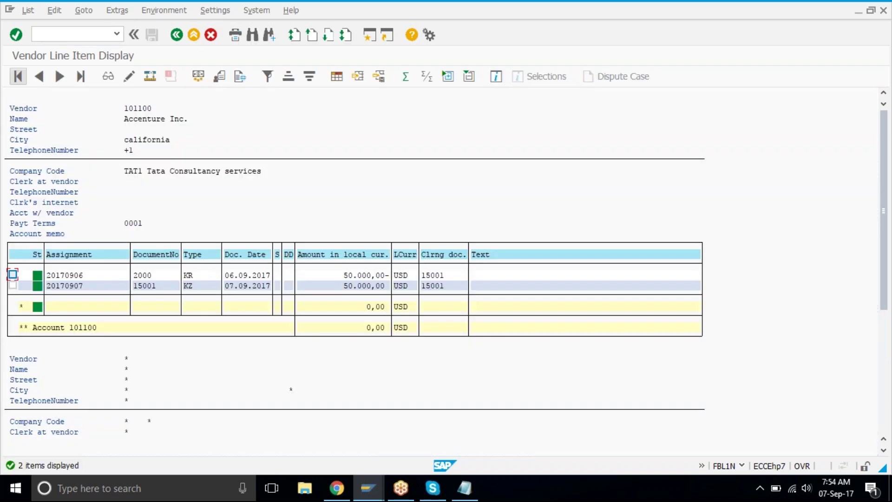
# Step: Examine the amounts and balance of Accenture's invoice and payment line items
pyautogui.moveTo(298, 273); pyautogui.dragTo(322, 304)
pyautogui.click(323, 304)
pyautogui.moveTo(481, 308); pyautogui.dragTo(4, 99)
pyautogui.hotkey('ctrl', 'c')
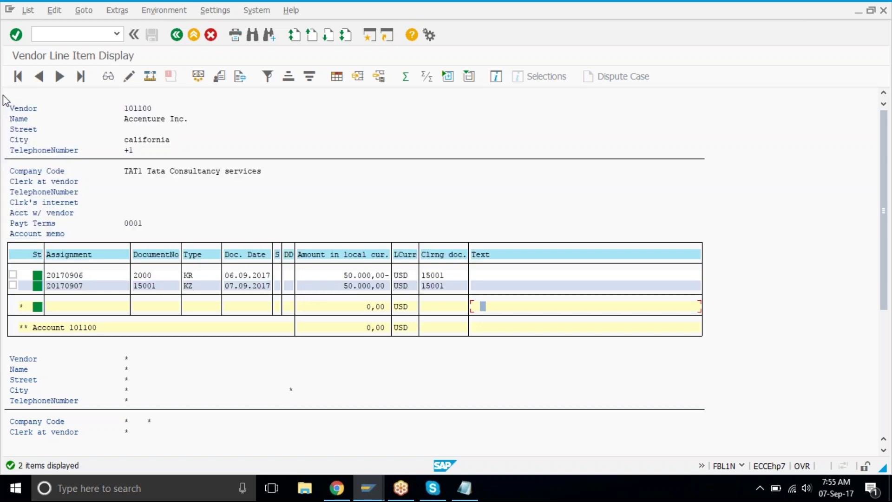
pyautogui.moveTo(342, 370); pyautogui.dragTo(305, 420)
pyautogui.hotkey('ctrl', 'c')
# Step: Exit to the SAP Easy Access menu and expand Document Entry under Accounts Payable
pyautogui.click(194, 32)
pyautogui.click(194, 32)
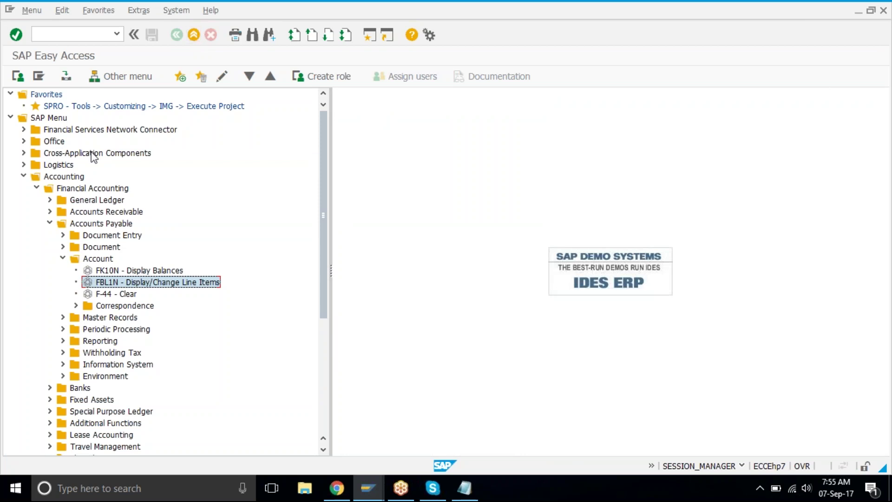
pyautogui.click(63, 235)
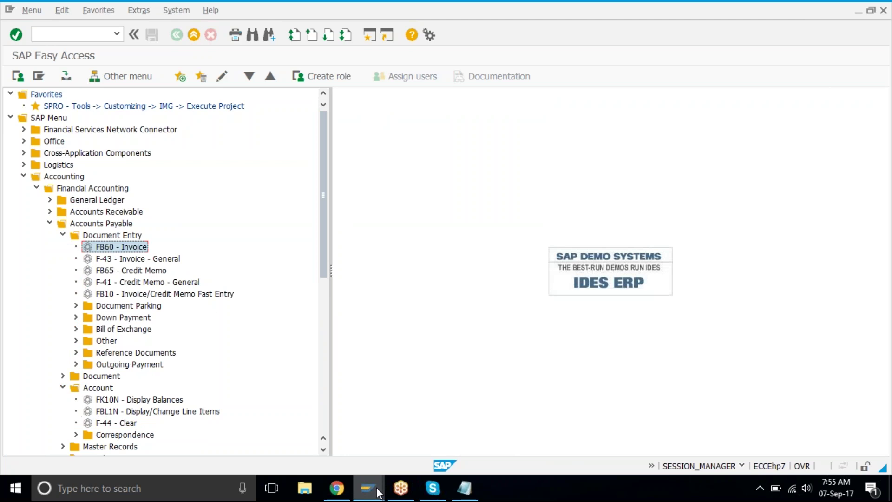
# Step: Switch to the vendor invoice entry session and fill in the one time vendor, invoice date 07092017 and amount 25000
pyautogui.moveTo(377, 493)
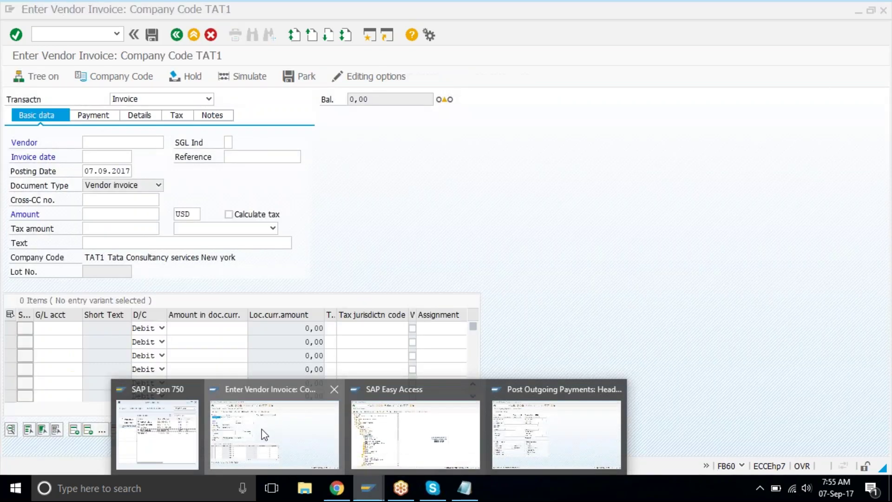
pyautogui.click(265, 435)
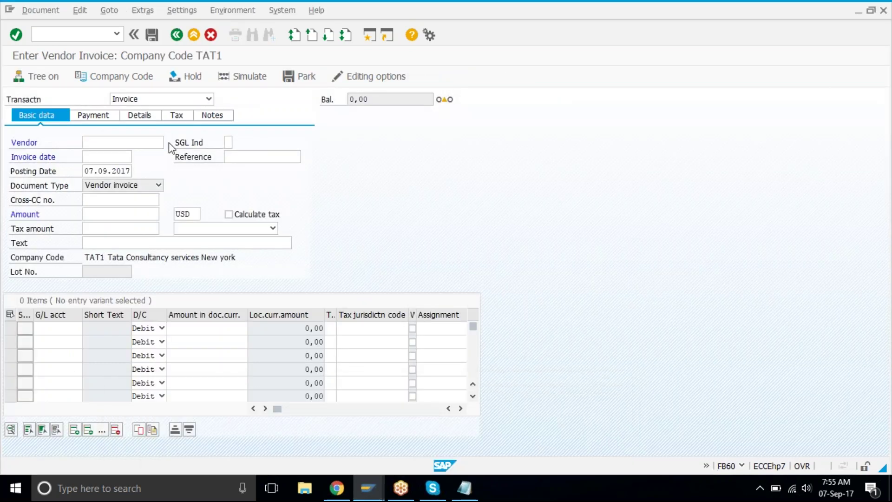
pyautogui.press('F4')
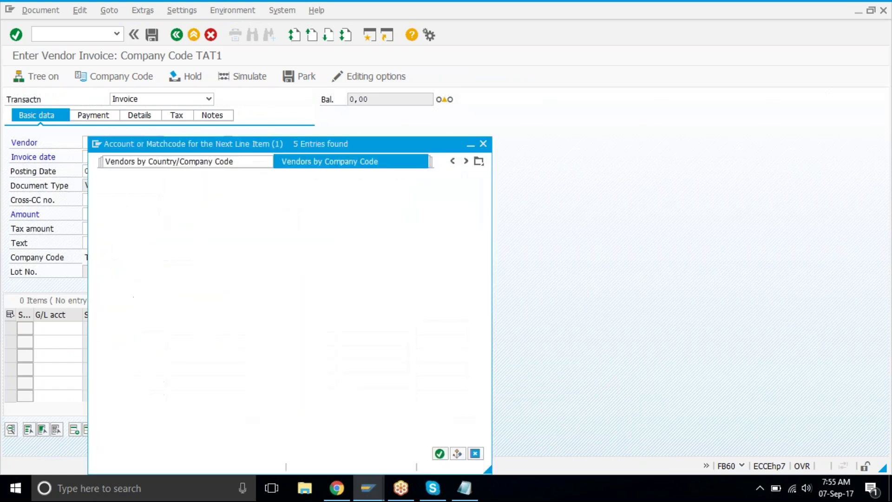
pyautogui.doubleClick(200, 100)
pyautogui.click(111, 159)
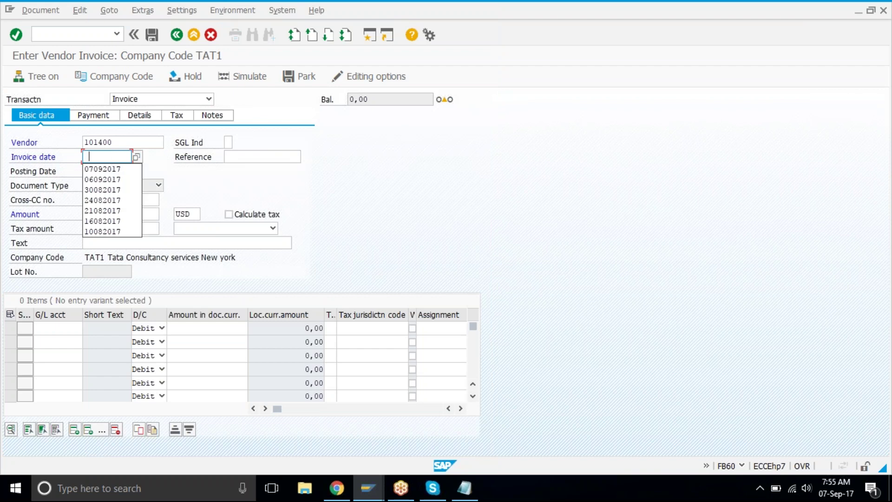
pyautogui.click(88, 168)
pyautogui.press('Tab')
pyautogui.click(108, 214)
pyautogui.write('25000')
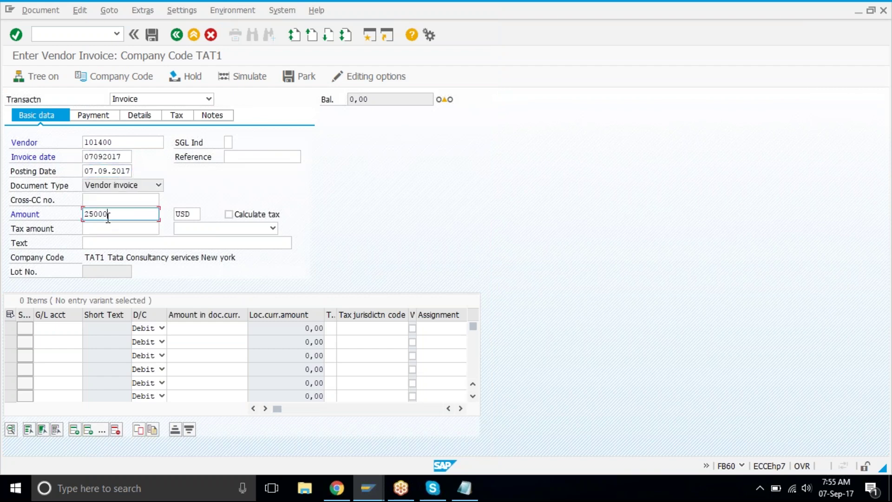
# Step: Add a debit line to G/L account 4500 for the full invoice amount and bring up the one time vendor's address entry
pyautogui.click(63, 327)
pyautogui.write('4500')
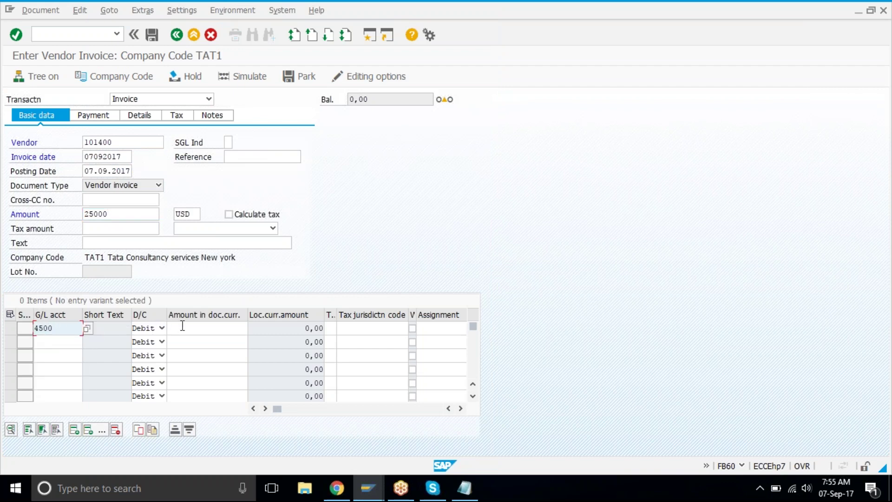
pyautogui.click(183, 327)
pyautogui.press('Return')
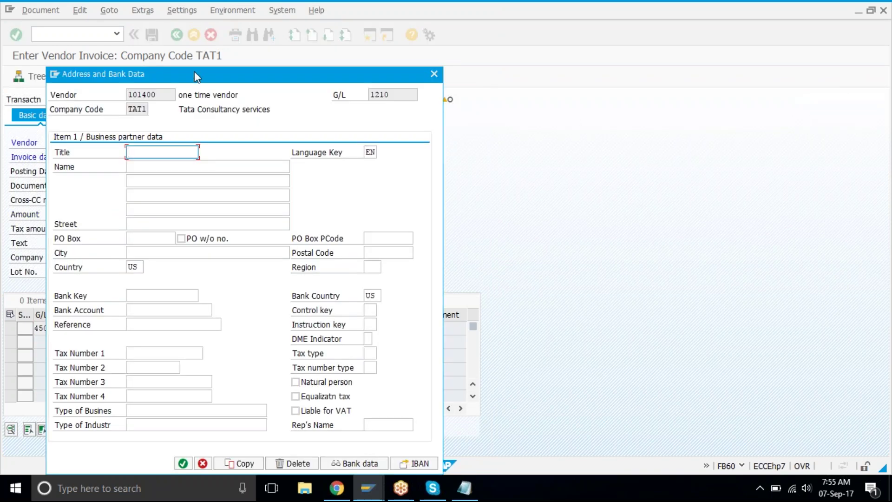
pyautogui.moveTo(194, 71); pyautogui.dragTo(326, 21)
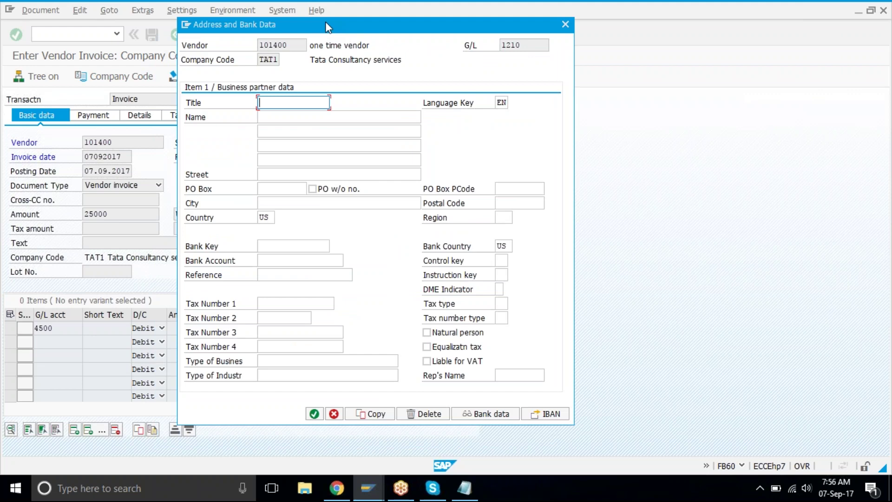
# Step: Enter the title company and the name Acer in the one time vendor's address data
pyautogui.write('com p')
pyautogui.press('BackSpace')
pyautogui.press('BackSpace')
pyautogui.press('Down')
pyautogui.press('Return')
pyautogui.press('Tab')
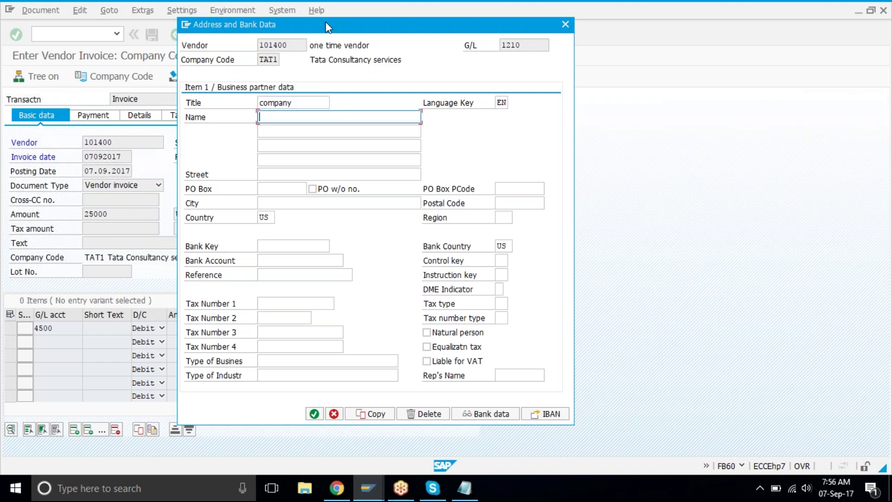
pyautogui.write('Acer')
pyautogui.press('Tab')
pyautogui.press('Tab')
pyautogui.press('Tab')
pyautogui.press('Tab')
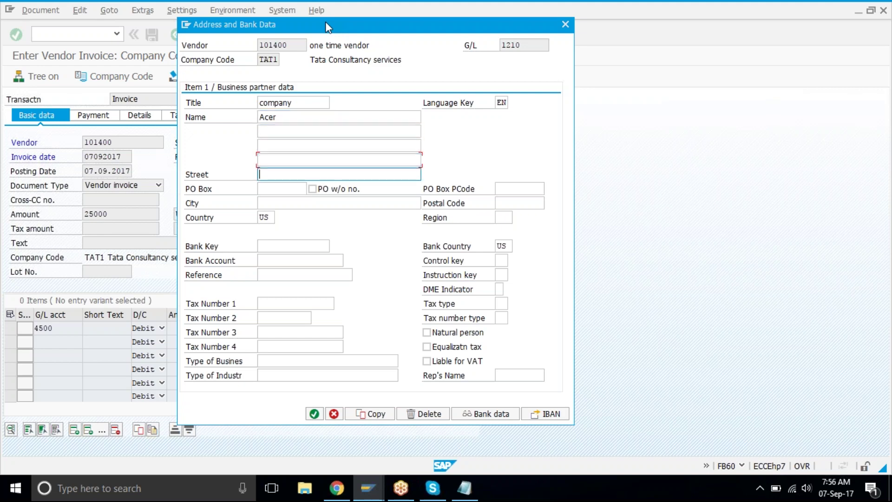
# Step: Set the one time vendor's city to chicago, confirm the address data and post the invoice
pyautogui.press('Tab')
pyautogui.press('Tab')
pyautogui.press('Tab')
pyautogui.write('de')
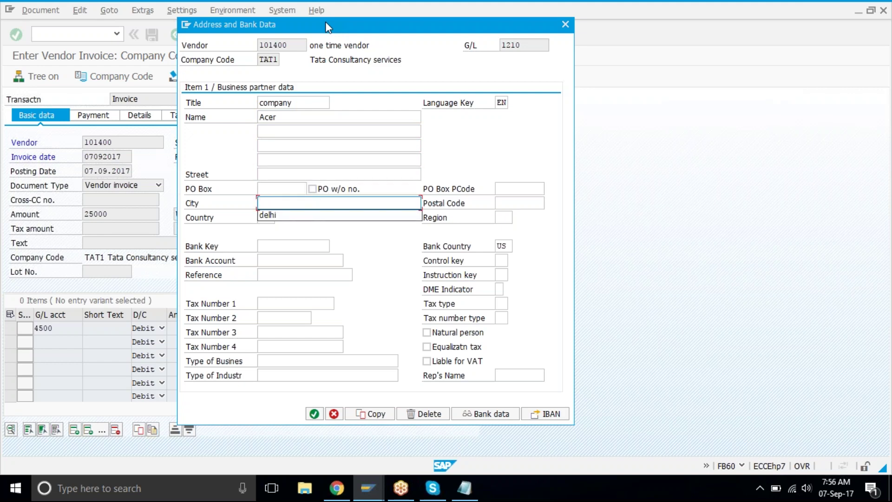
pyautogui.write('chicago')
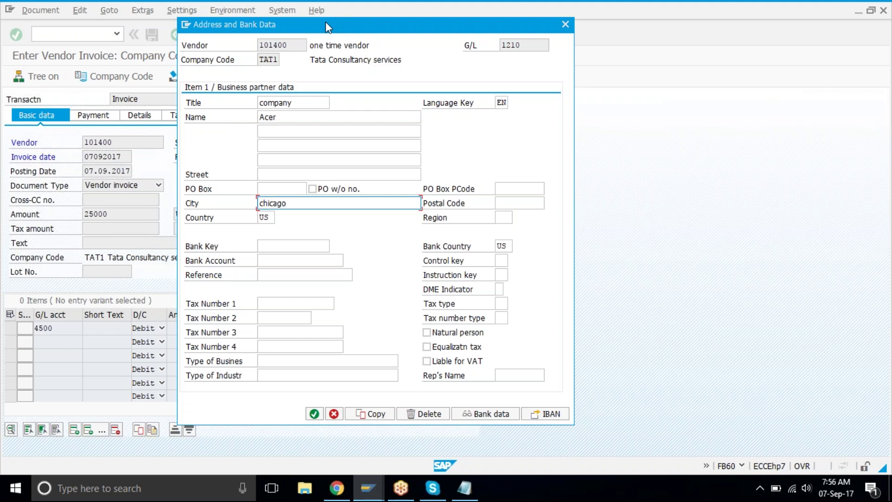
pyautogui.press('Return')
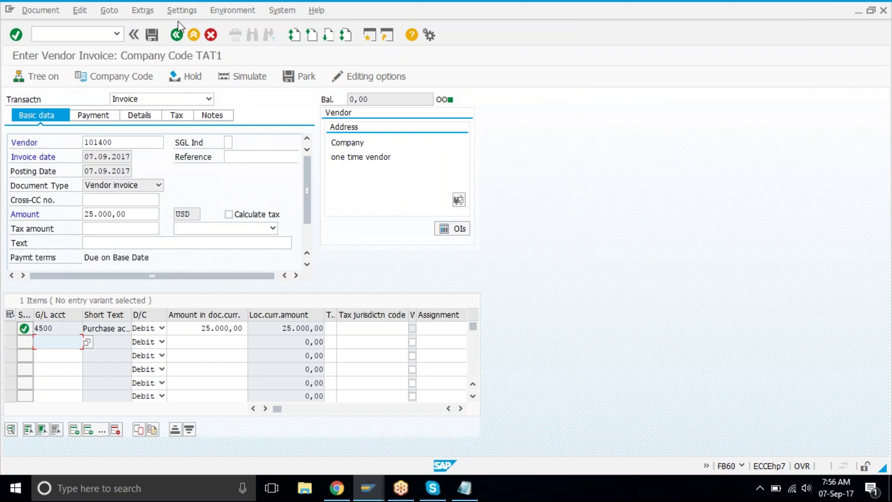
pyautogui.click(152, 35)
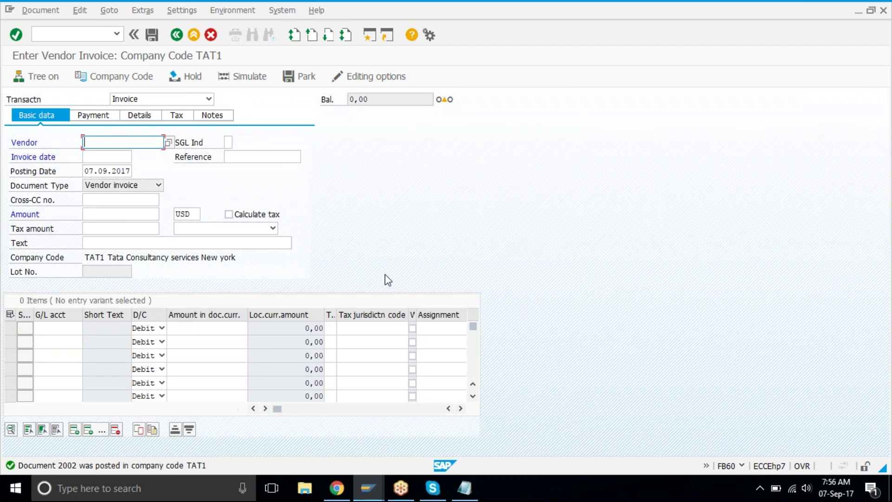
# Step: Open the document type configuration with OBA7 in a new session and display the details of Vendor invoice type KR
pyautogui.click(371, 34)
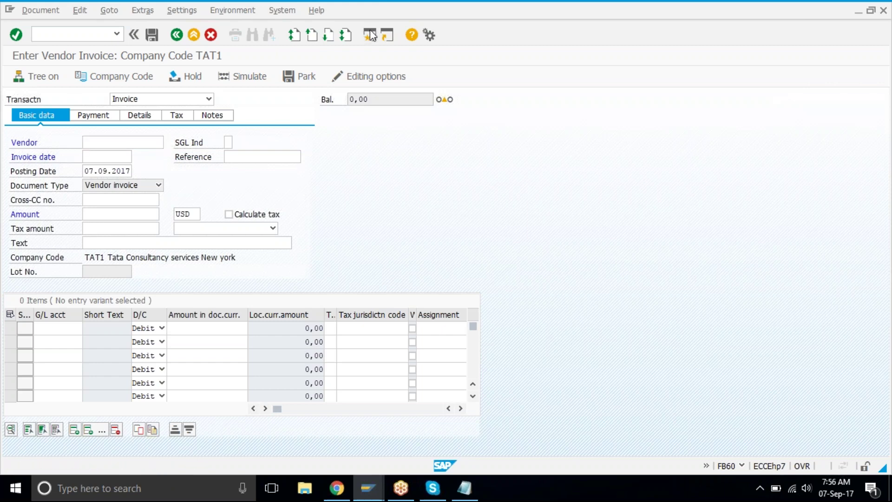
pyautogui.write('oba7')
pyautogui.press('Return')
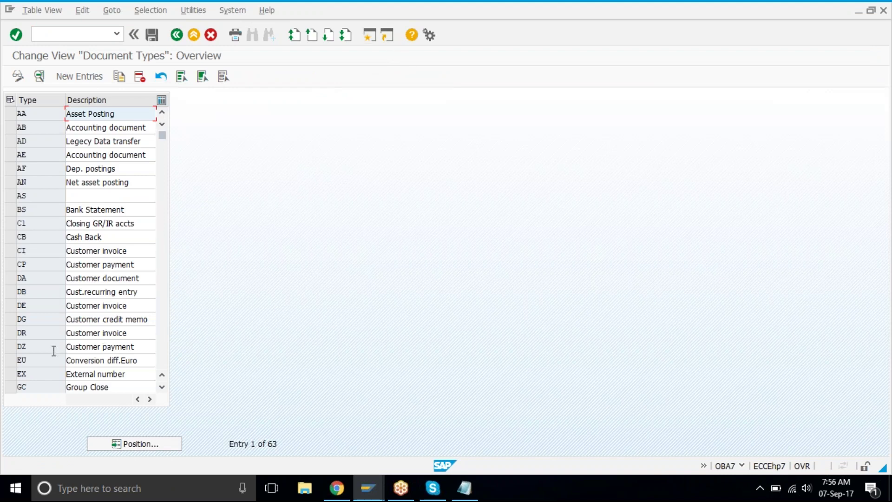
pyautogui.scroll(-2, 56, 346)
pyautogui.scroll(-1, 32, 333)
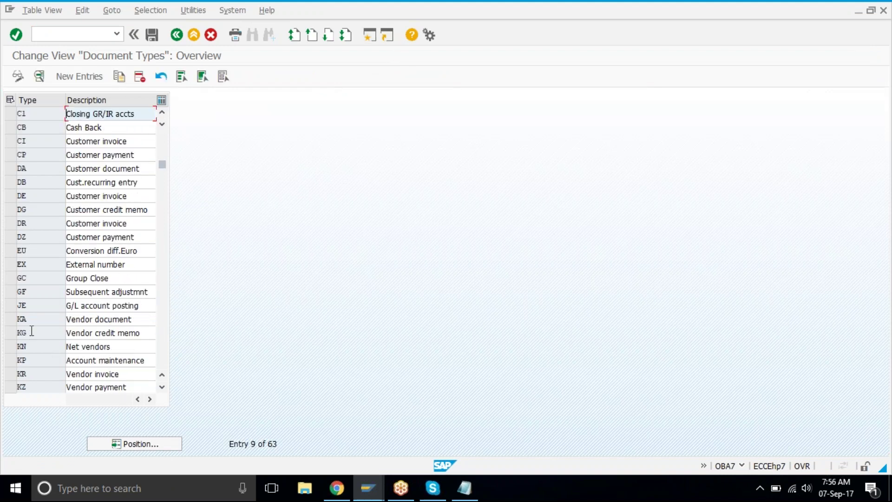
pyautogui.doubleClick(42, 370)
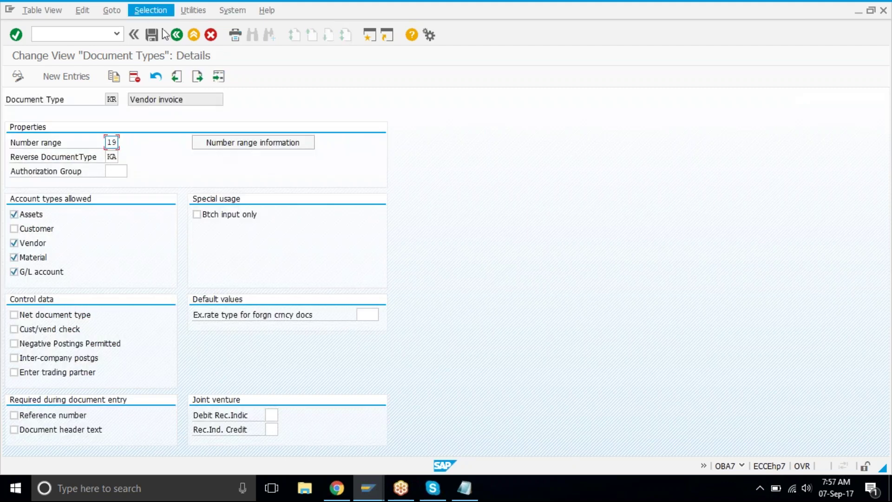
# Step: Save the KR document type and end the configuration session
pyautogui.click(152, 35)
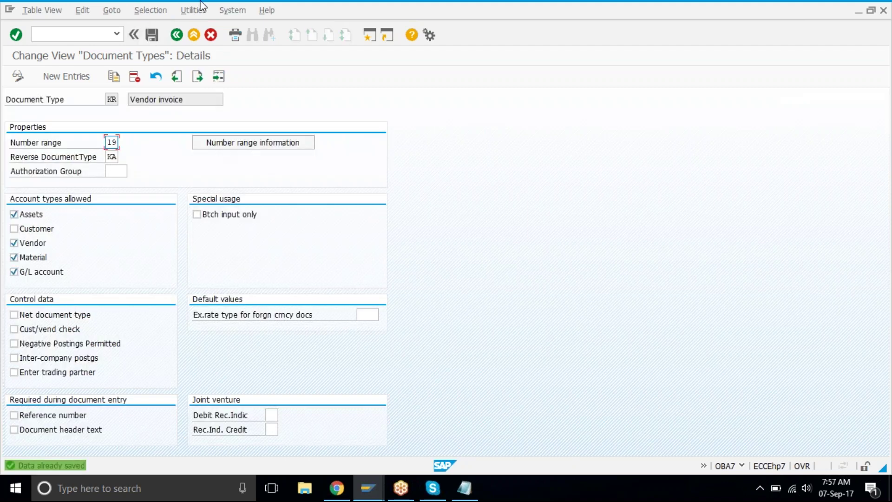
pyautogui.click(233, 7)
pyautogui.click(245, 41)
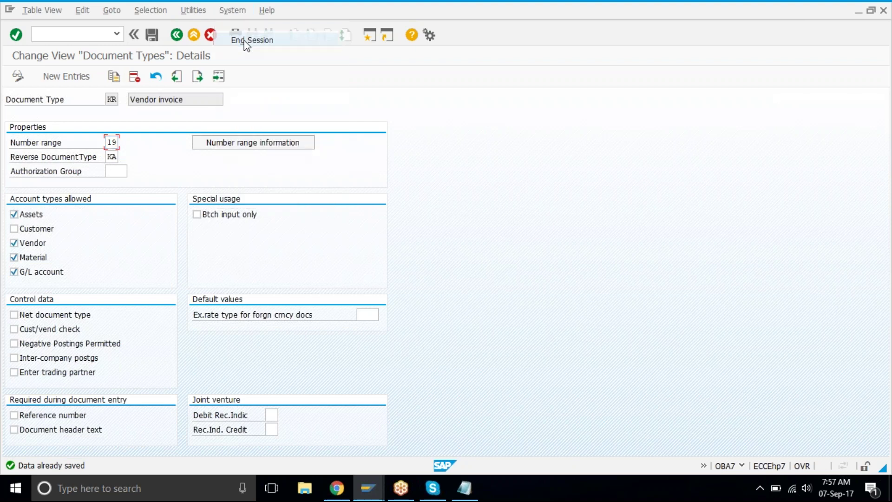
# Step: Switch to the SAP Easy Access session, run transaction FBL1N and list the open items for the preset vendor account
pyautogui.click(372, 495)
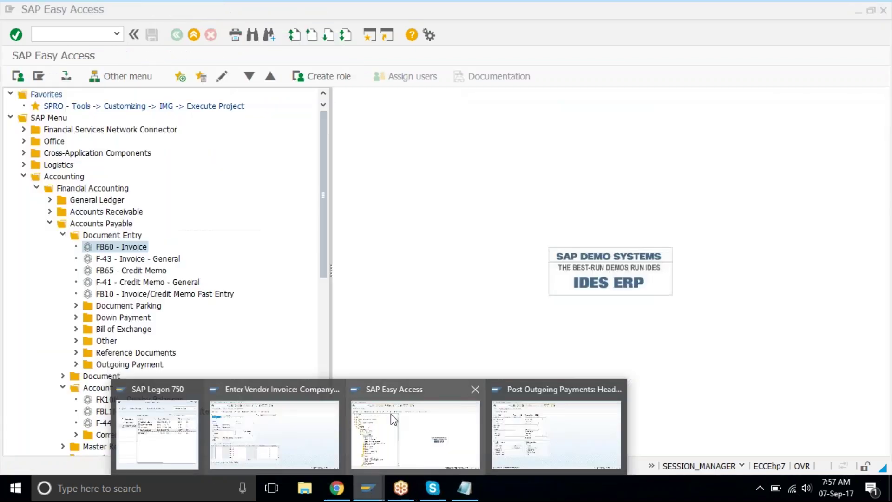
pyautogui.click(395, 421)
pyautogui.click(58, 37)
pyautogui.write('fbl1n')
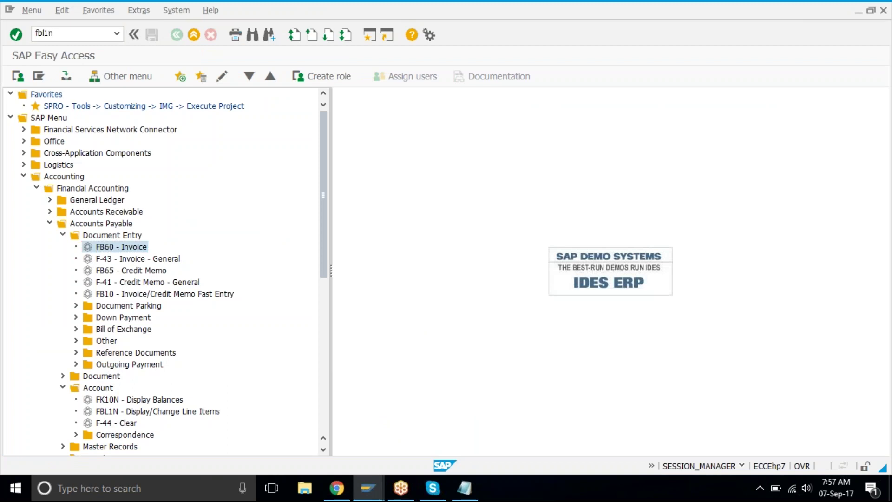
pyautogui.press('Return')
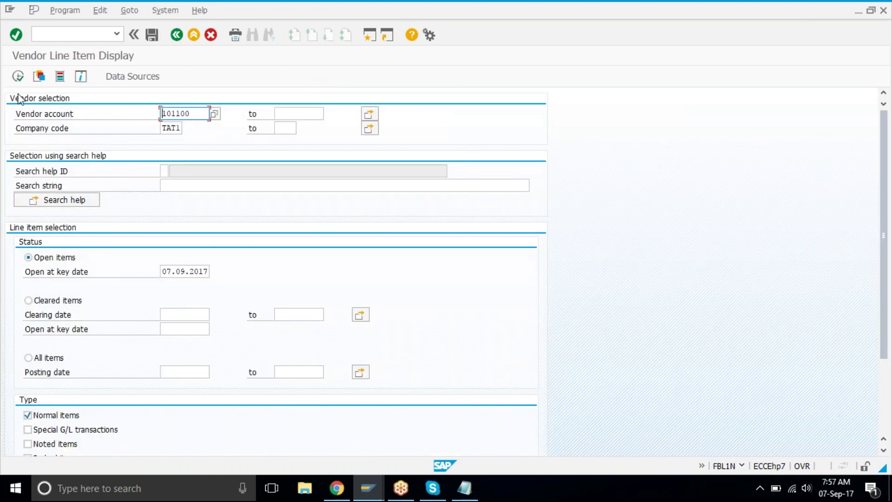
pyautogui.click(18, 77)
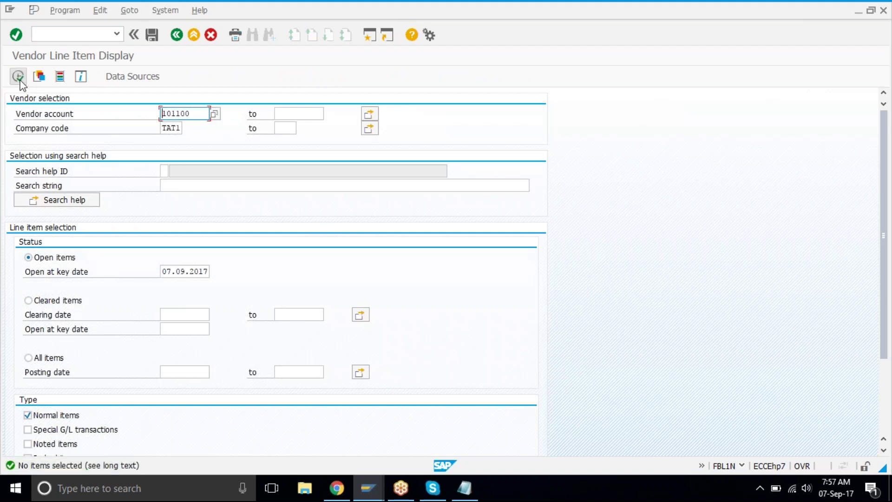
# Step: Clear the vendor account selection and list the open vendor items of company code TAT1
pyautogui.press('Delete')
pyautogui.press('Delete')
pyautogui.press('Delete')
pyautogui.press('Delete')
pyautogui.press('Delete')
pyautogui.press('Delete')
pyautogui.press('F8')
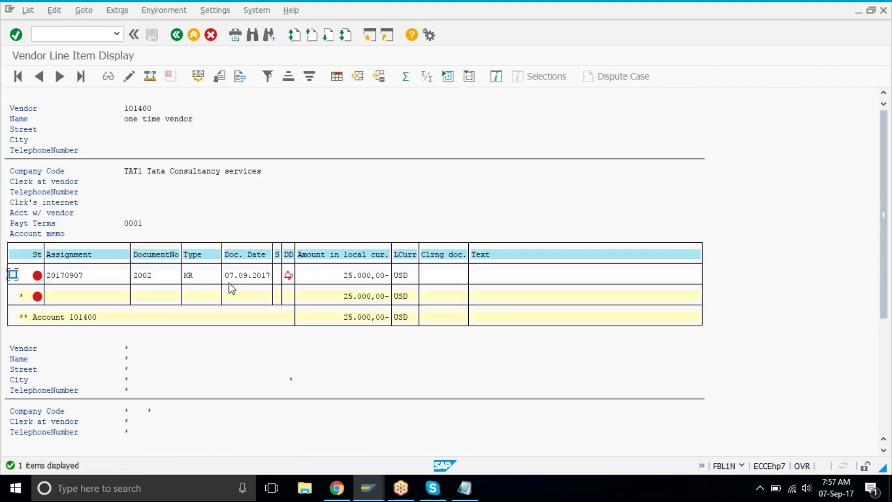
# Step: Examine the one time vendor's invoice line item and its address and bank data, and return to the item list
pyautogui.click(346, 276)
pyautogui.moveTo(125, 121); pyautogui.dragTo(216, 125)
pyautogui.click(219, 129)
pyautogui.click(188, 139)
pyautogui.click(210, 277)
pyautogui.doubleClick(209, 277)
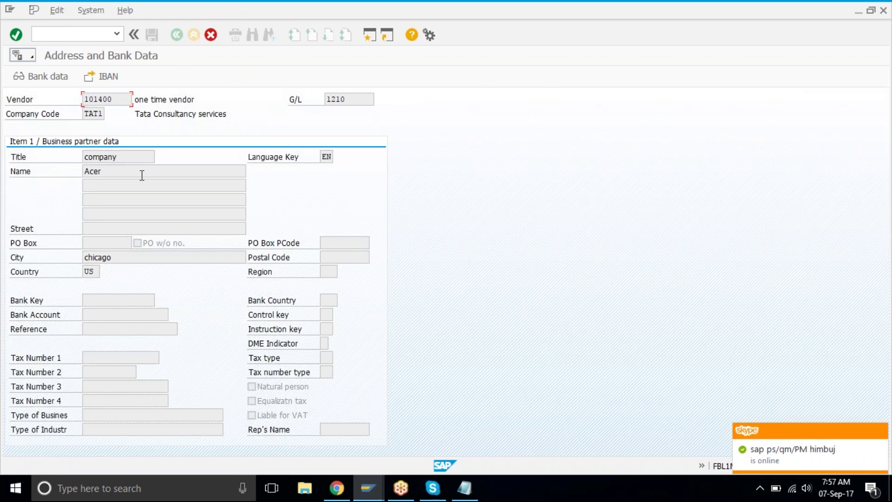
pyautogui.press('F3')
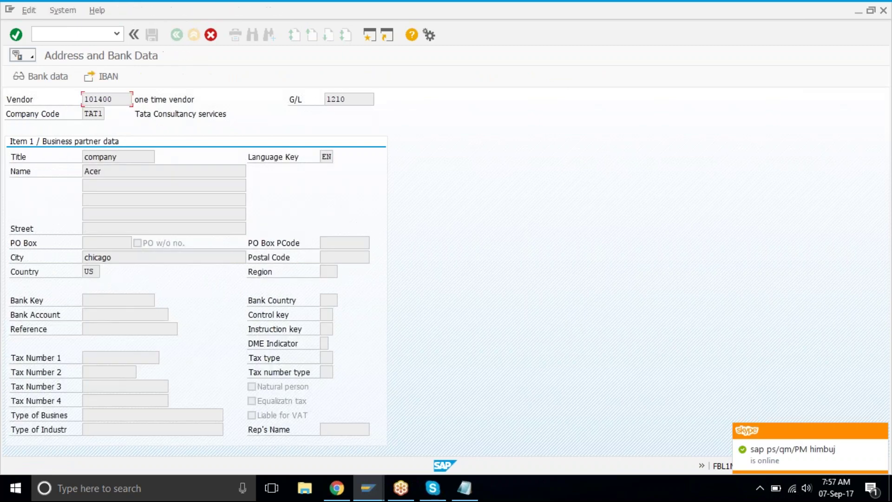
pyautogui.press('F3')
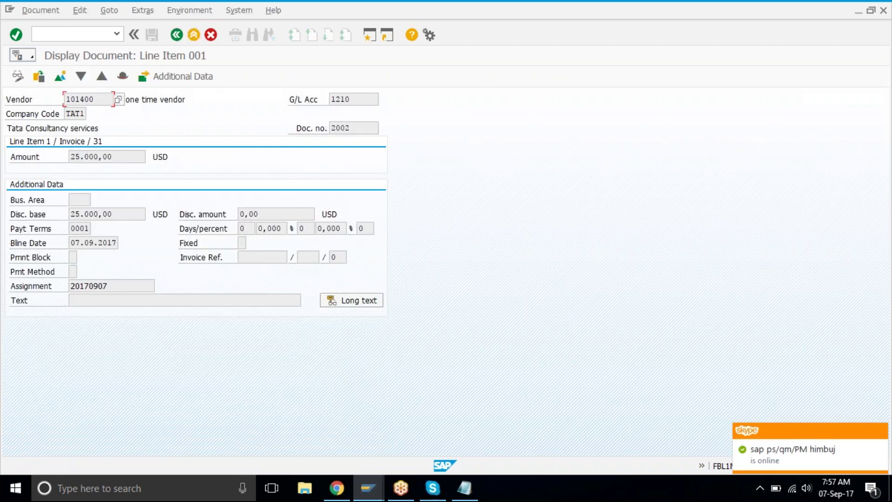
pyautogui.click(172, 38)
pyautogui.click(228, 351)
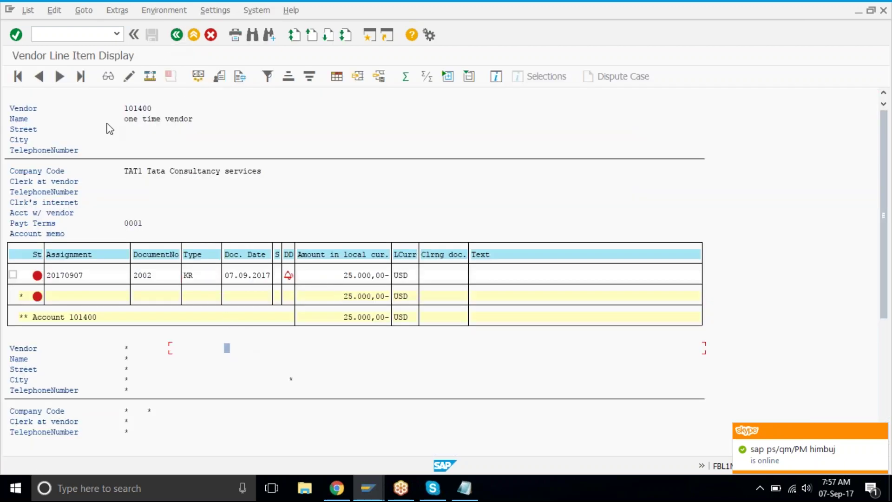
# Step: Switch to Post Outgoing Payments and enter the one time vendor's account number, value date 01092017 and amount 25000
pyautogui.click(378, 497)
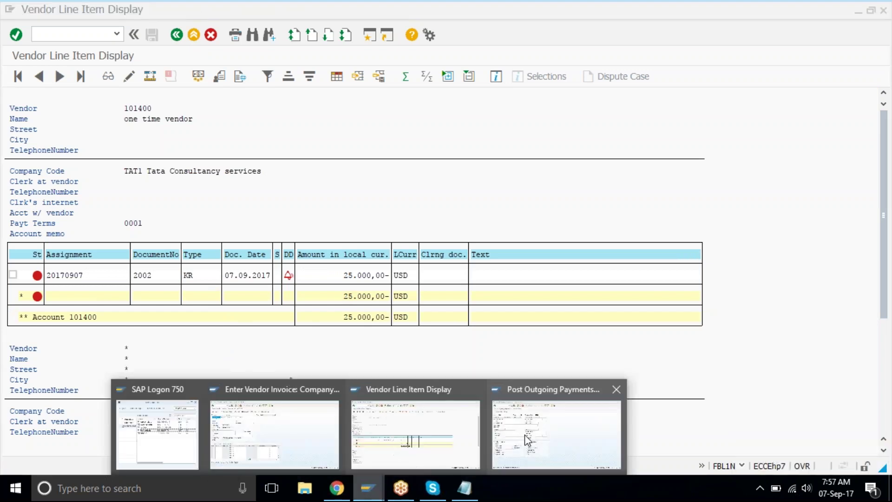
pyautogui.click(527, 440)
pyautogui.write('101400')
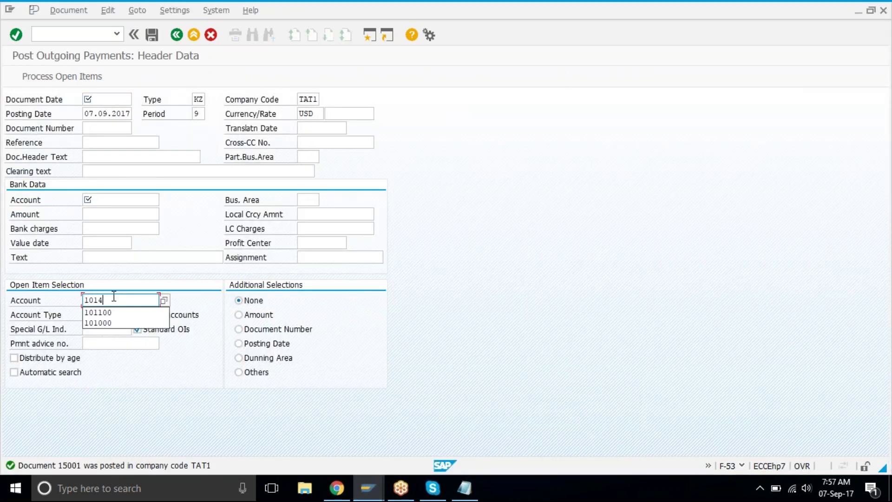
pyautogui.click(91, 240)
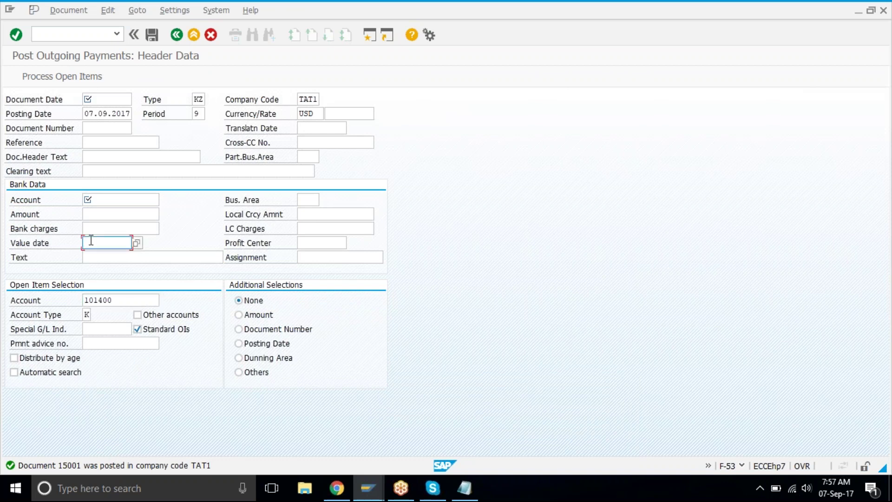
pyautogui.write('01092017')
pyautogui.hotkey('shift', 'Tab')
pyautogui.hotkey('shift', 'Tab')
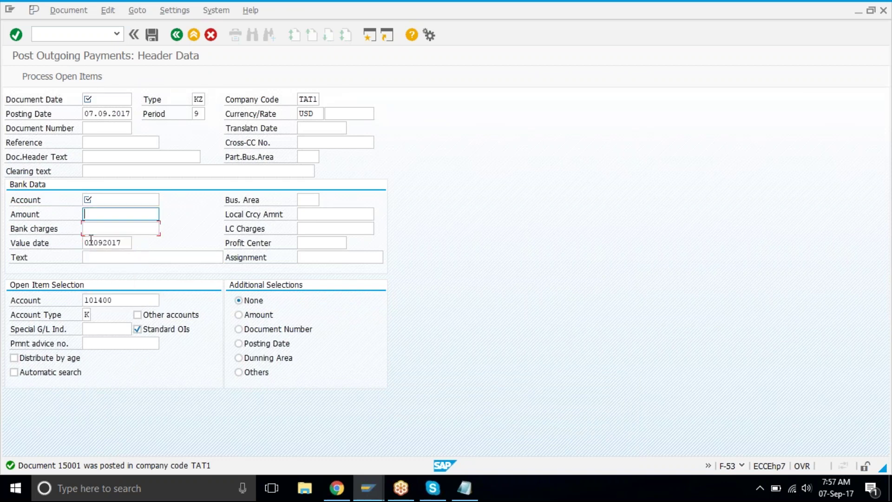
pyautogui.write('25000')
pyautogui.hotkey('shift', 'Tab')
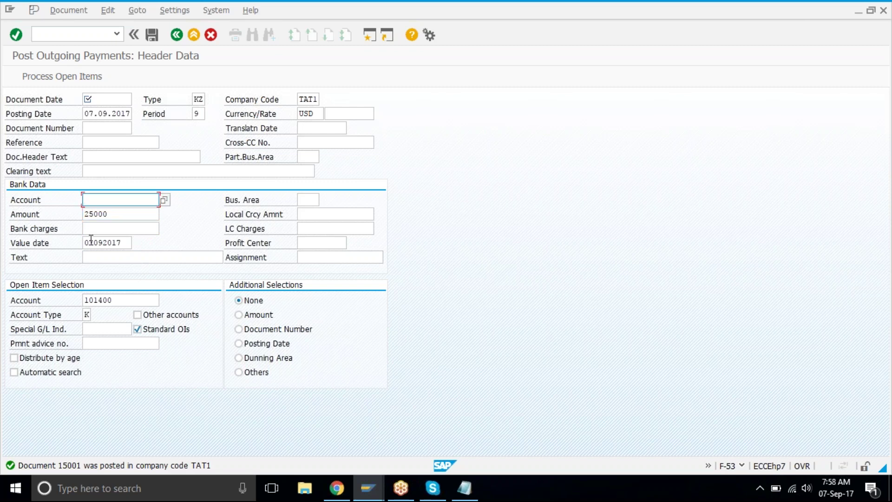
# Step: Set the bank G/L account to 2010 and the document date to 07092017, and process the vendor's open items
pyautogui.write('2010')
pyautogui.hotkey('shift', 'Tab')
pyautogui.hotkey('shift', 'Tab')
pyautogui.hotkey('shift', 'Tab')
pyautogui.hotkey('shift', 'Tab')
pyautogui.write('07092017')
pyautogui.hotkey('shift', 'F4')
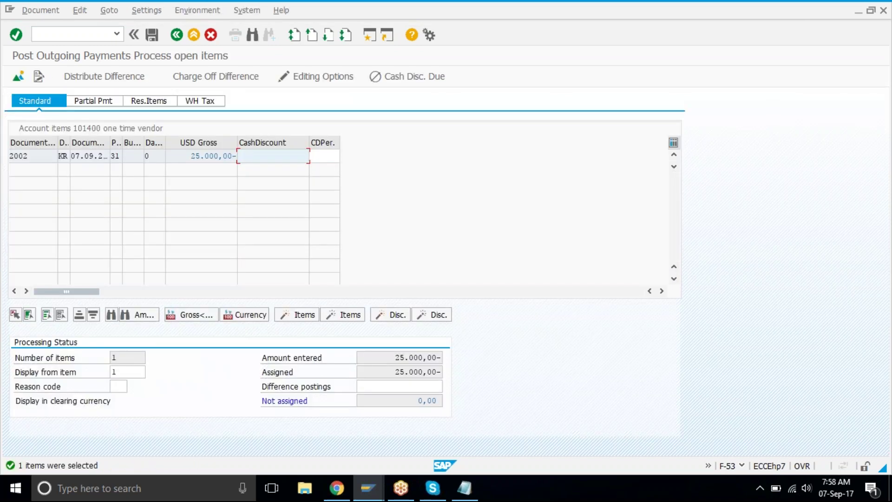
# Step: Post the one time vendor's outgoing payment and switch to the vendor line item list
pyautogui.click(149, 34)
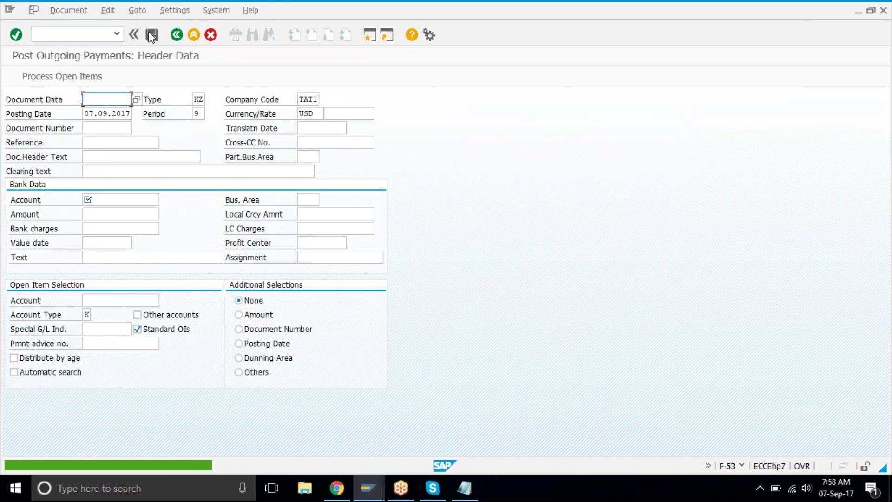
pyautogui.click(364, 480)
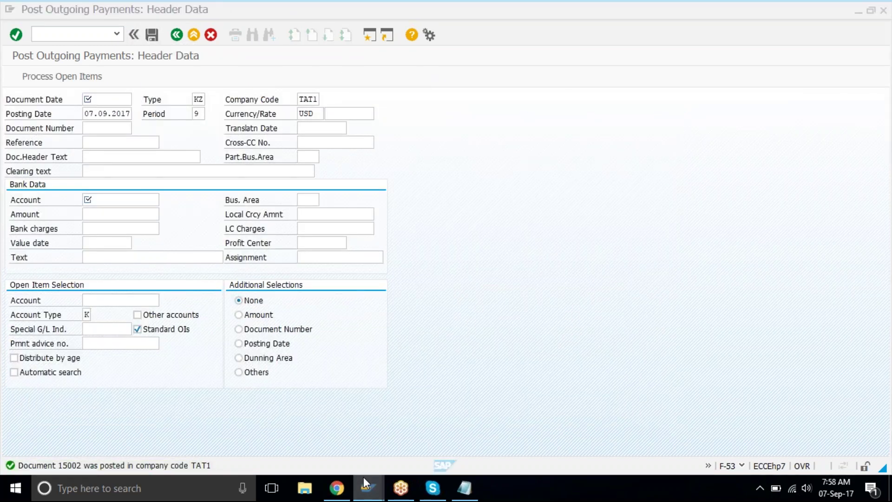
pyautogui.click(395, 445)
# Step: Refresh the open item list, dismiss the message, and list all items of company code TAT1
pyautogui.click(27, 14)
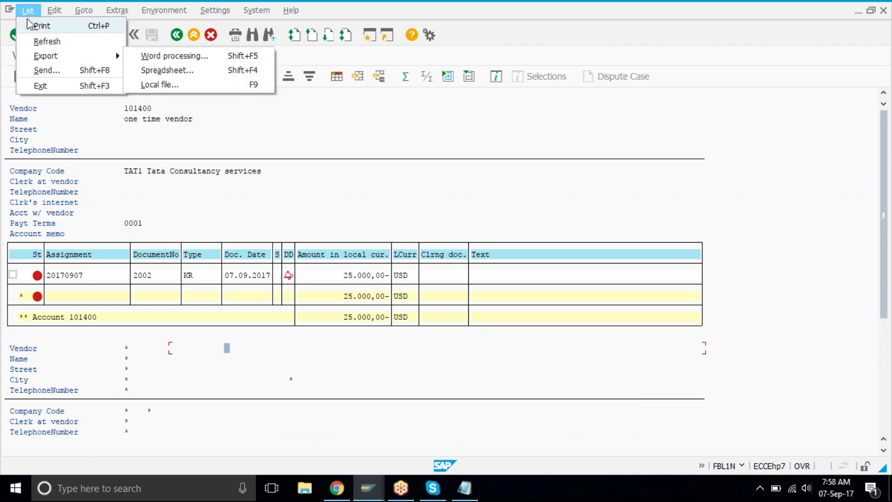
pyautogui.click(42, 40)
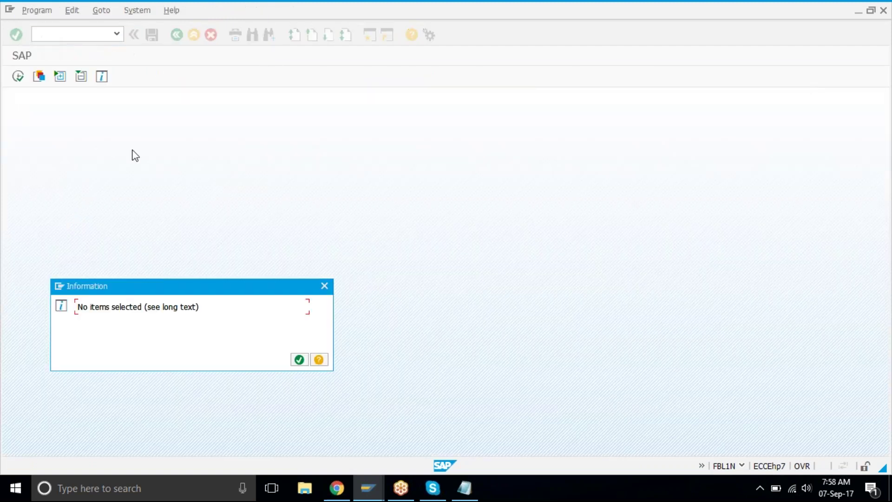
pyautogui.click(303, 360)
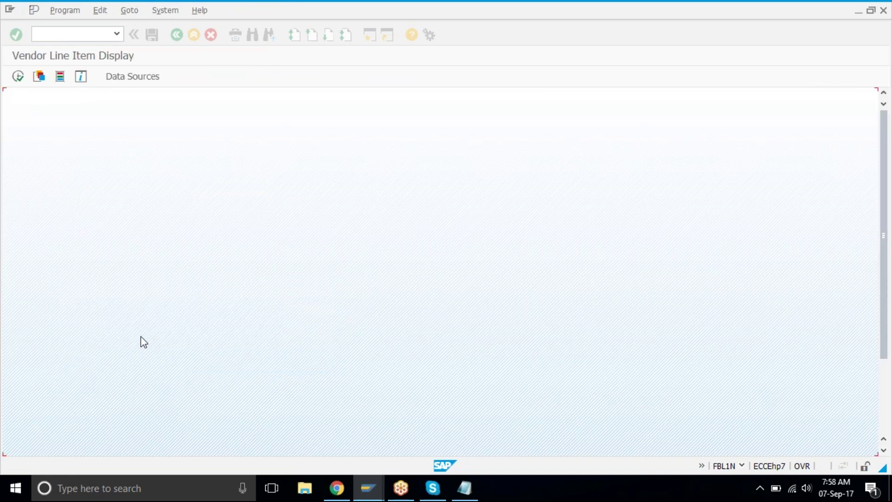
pyautogui.click(51, 359)
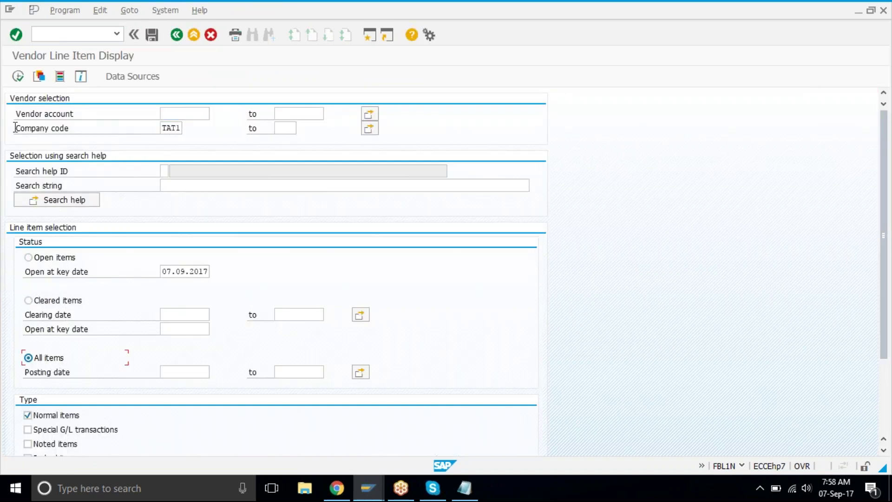
pyautogui.click(19, 77)
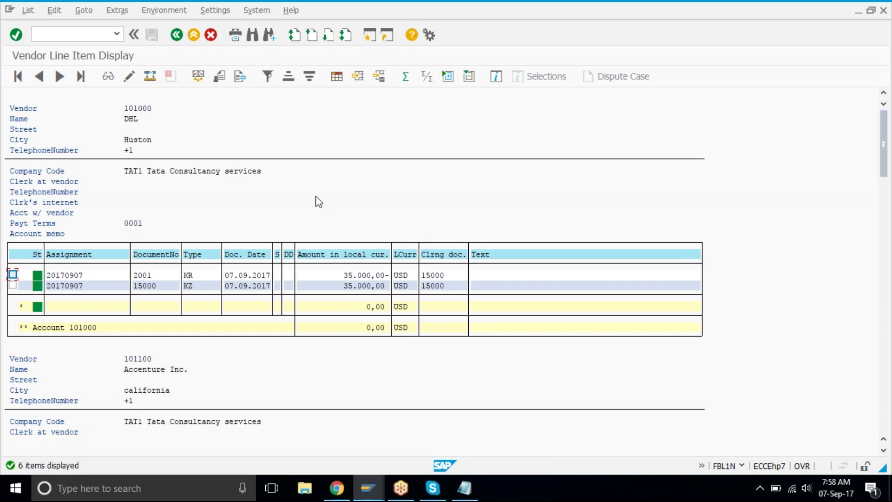
# Step: Examine the invoice and payment documents and clearing status of DHL, Accenture Inc. and the one time vendor
pyautogui.click(162, 109)
pyautogui.click(883, 104)
pyautogui.click(884, 104)
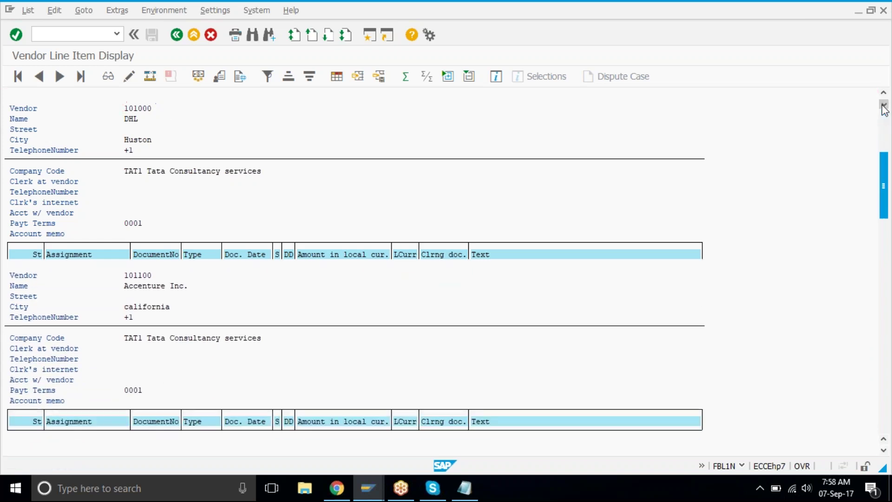
pyautogui.click(883, 105)
pyautogui.click(883, 104)
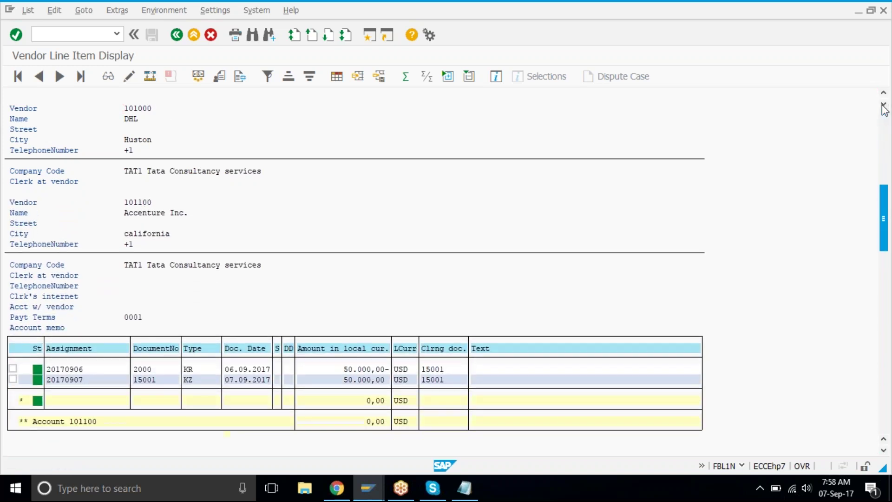
pyautogui.click(884, 104)
pyautogui.click(883, 104)
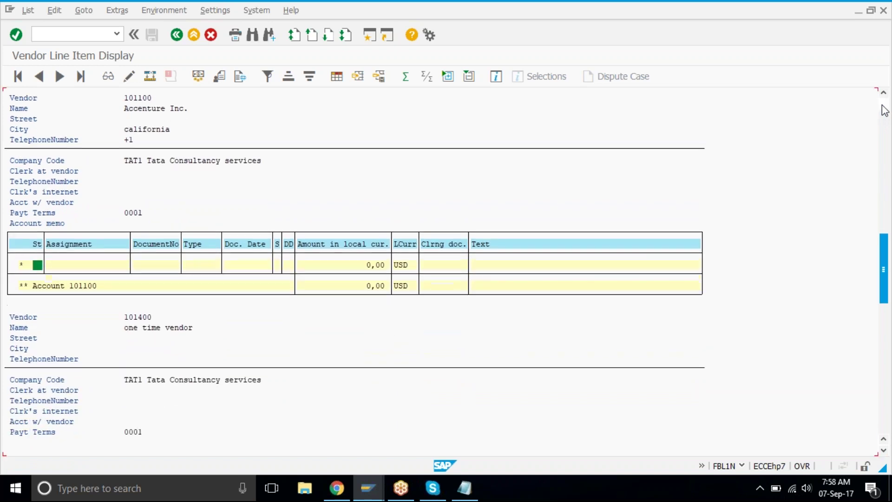
pyautogui.click(884, 104)
pyautogui.click(884, 104)
pyautogui.click(883, 104)
pyautogui.click(884, 104)
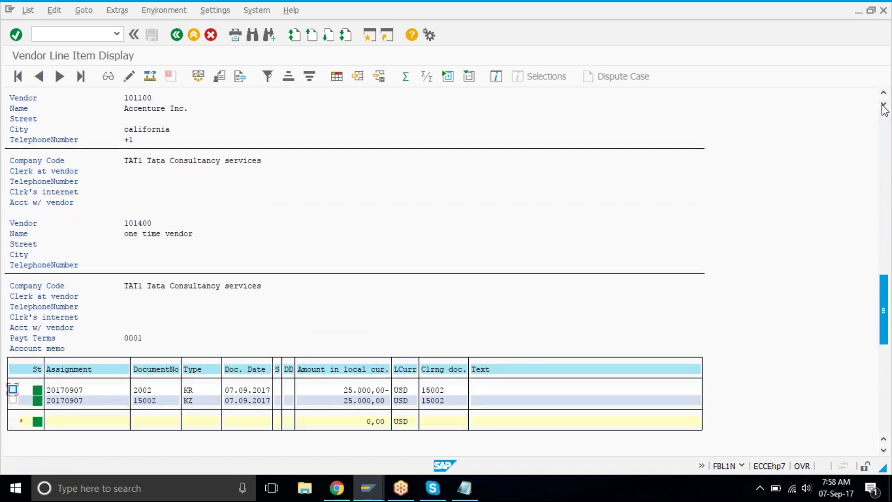
pyautogui.click(884, 104)
pyautogui.click(883, 104)
pyautogui.click(883, 104)
pyautogui.click(884, 104)
pyautogui.click(883, 104)
pyautogui.click(883, 104)
pyautogui.click(883, 104)
pyautogui.click(884, 104)
pyautogui.click(883, 104)
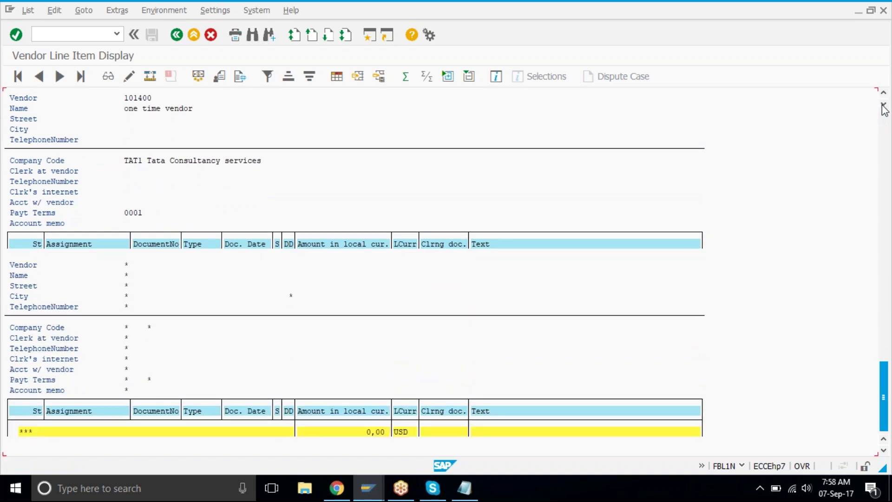
pyautogui.click(883, 104)
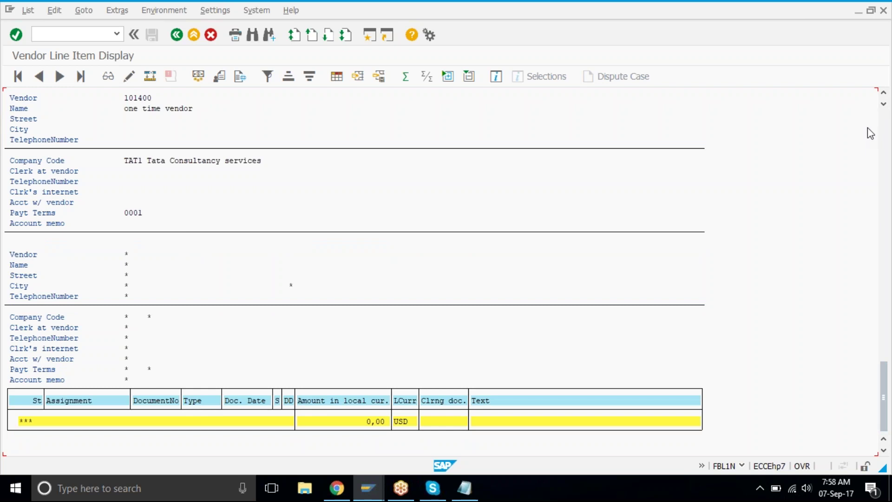
pyautogui.click(887, 121)
pyautogui.click(887, 121)
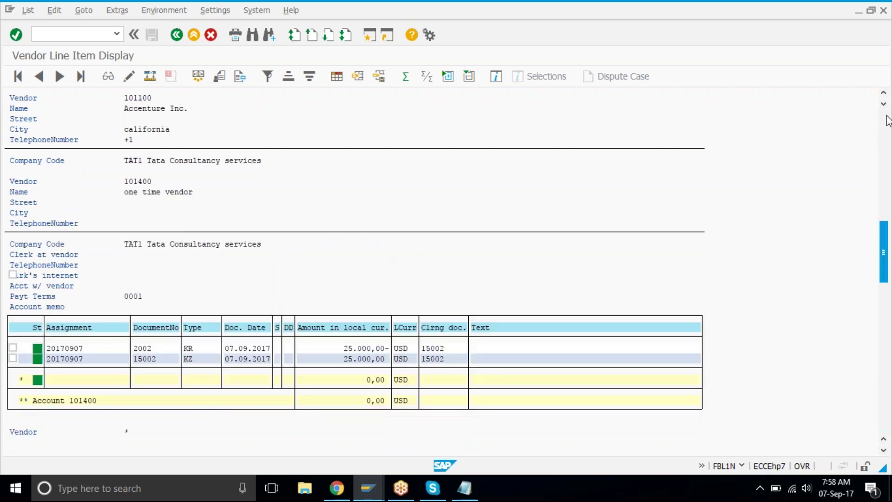
pyautogui.click(886, 121)
pyautogui.click(887, 120)
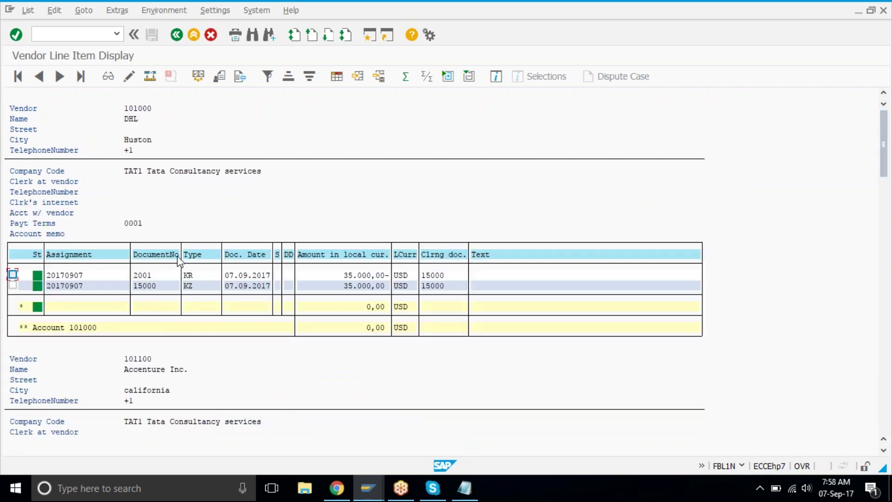
# Step: Sort the vendor items in ascending order by document number, check their clearing documents and leave the list
pyautogui.click(158, 255)
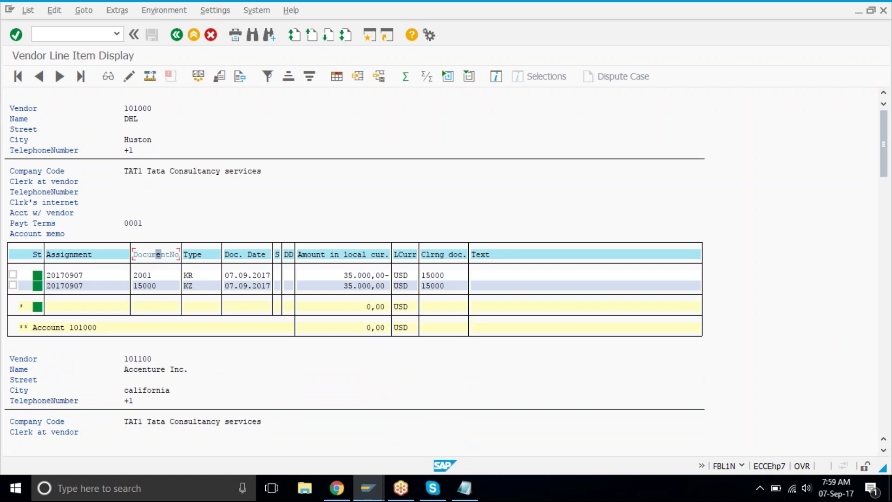
pyautogui.click(288, 76)
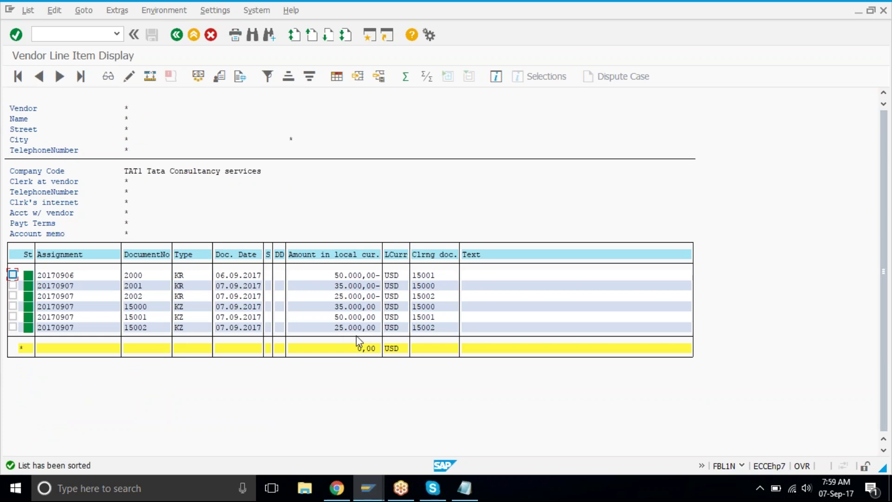
pyautogui.moveTo(436, 269); pyautogui.dragTo(408, 338)
pyautogui.click(407, 335)
pyautogui.click(162, 275)
pyautogui.click(440, 286)
pyautogui.click(195, 37)
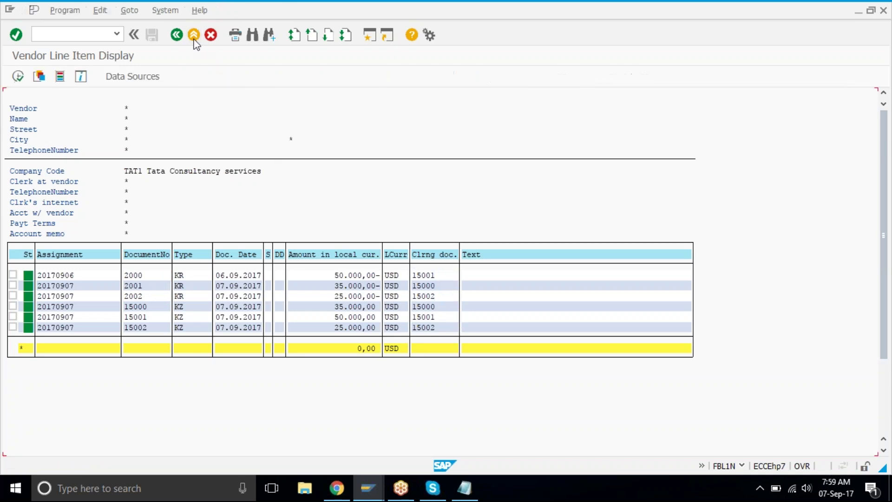
# Step: Switch to the Enter Vendor Invoice session and exit it to the SAP Easy Access menu
pyautogui.click(368, 490)
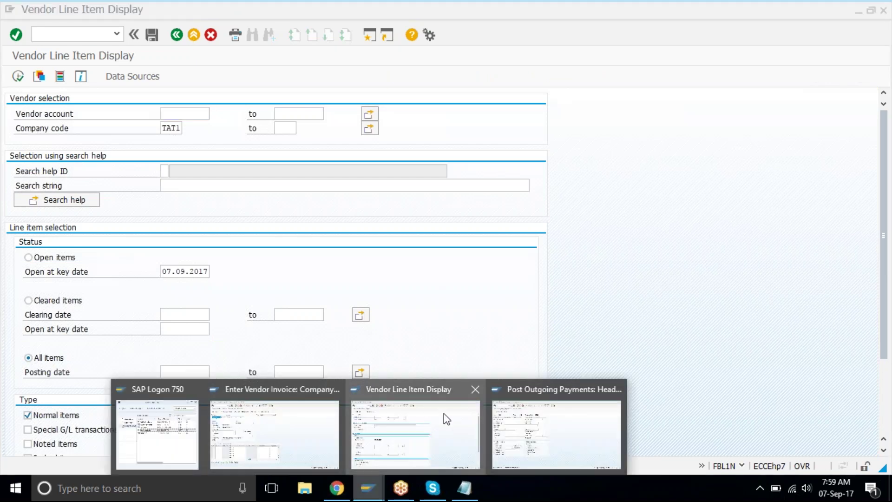
pyautogui.click(274, 433)
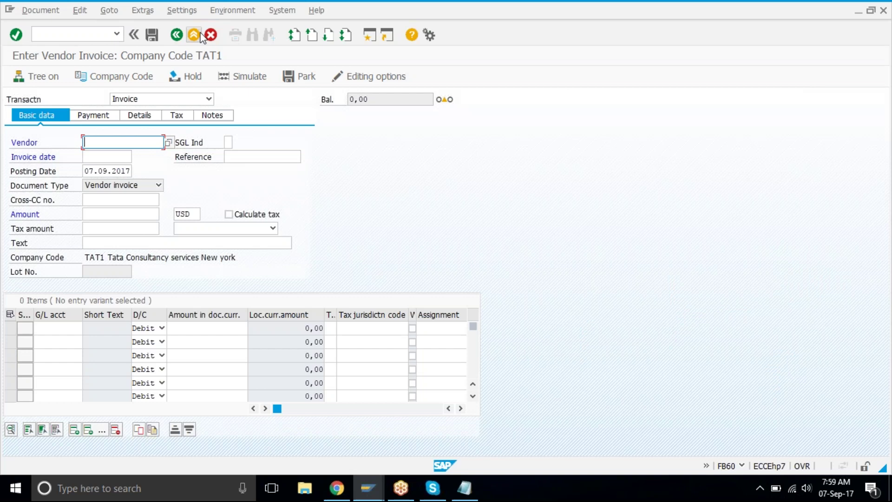
pyautogui.click(193, 34)
pyautogui.click(195, 260)
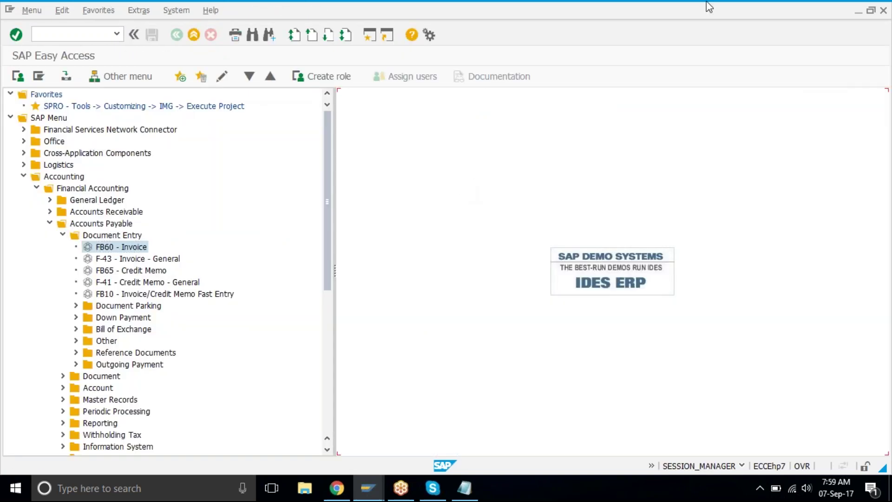
pyautogui.click(735, 15)
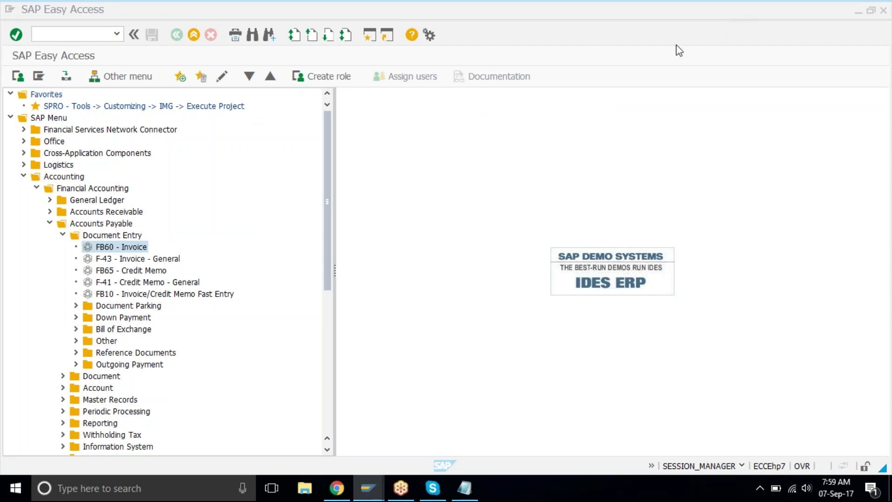
pyautogui.click(688, 100)
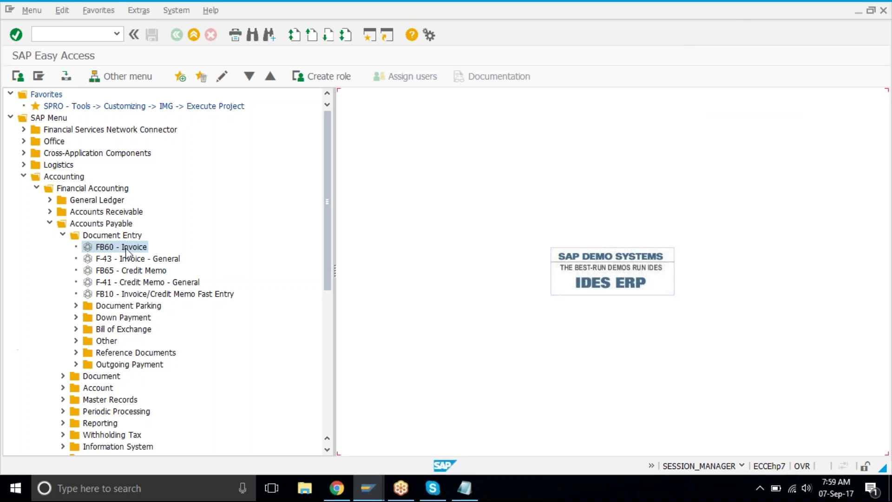
# Step: Open the F-43 Invoice - General transaction under Accounts Payable document entry
pyautogui.click(128, 260)
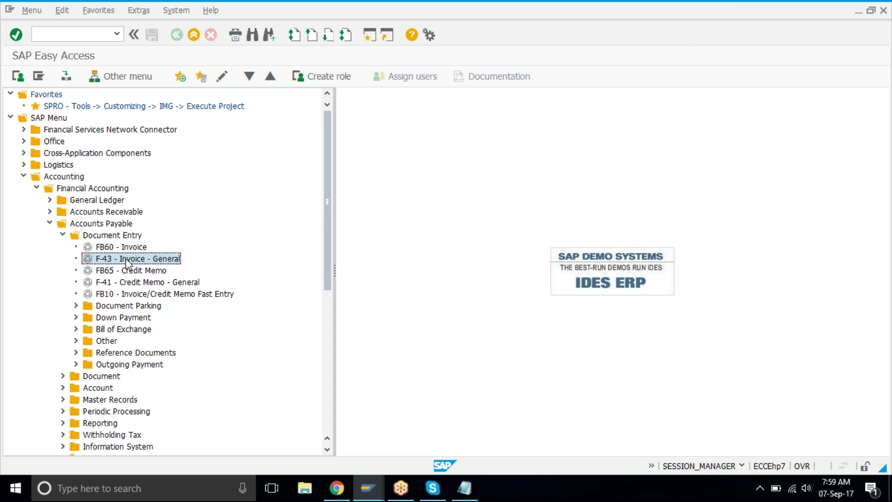
pyautogui.click(114, 250)
pyautogui.click(124, 261)
pyautogui.doubleClick(124, 260)
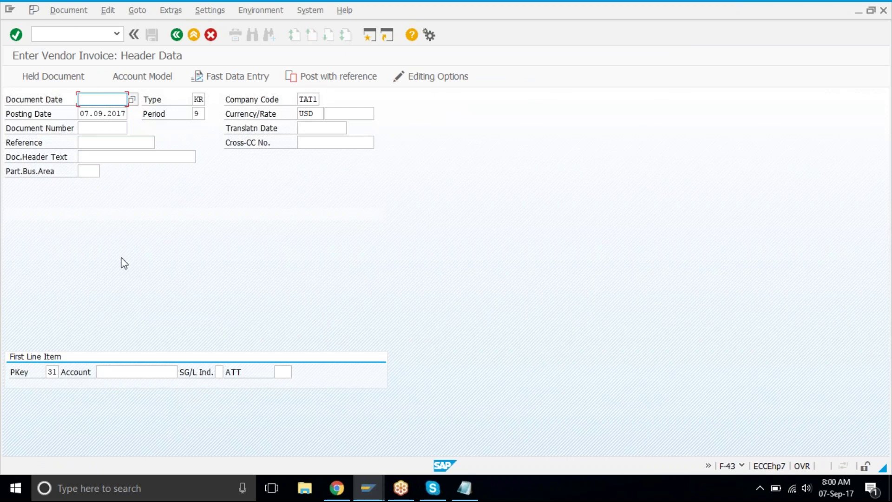
# Step: Set the document date to 07092017 and pick vendor Indeed.com of company code TAT1 for the first line item
pyautogui.write('07')
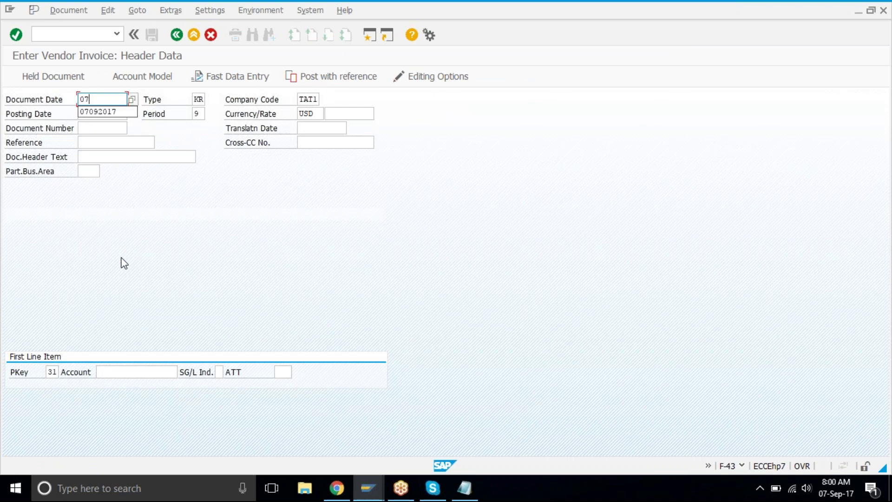
pyautogui.write('092017')
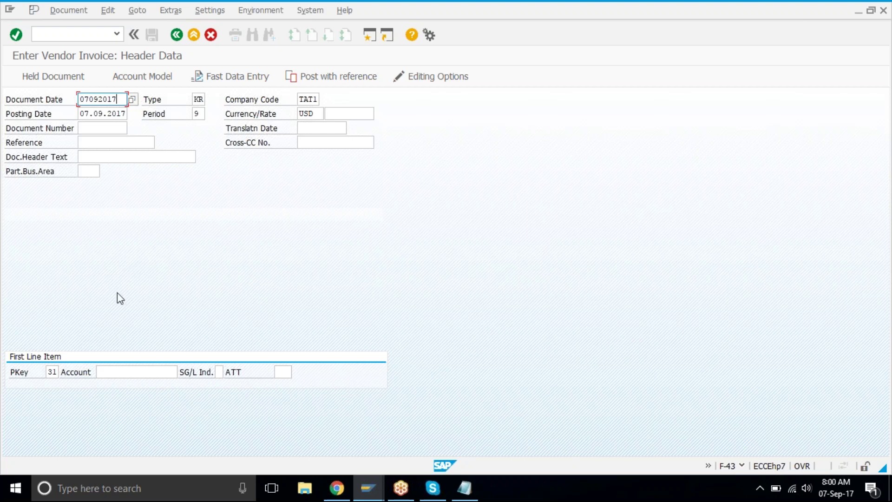
pyautogui.click(127, 371)
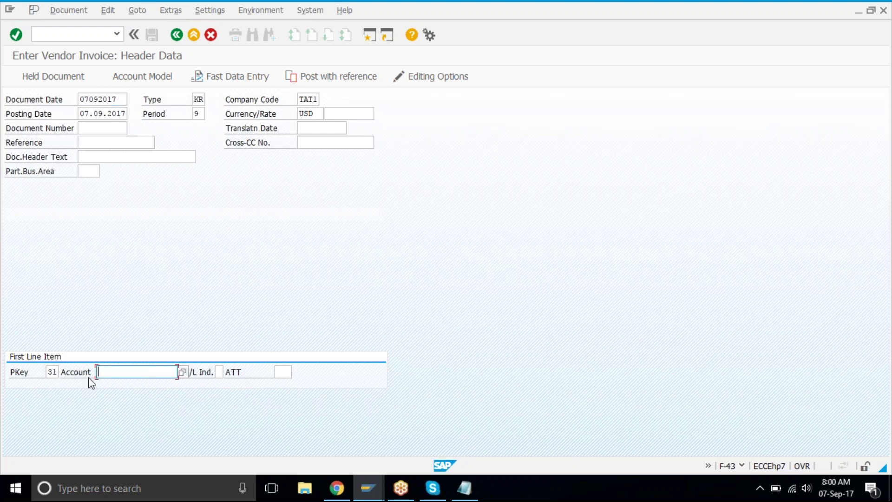
pyautogui.press('F4')
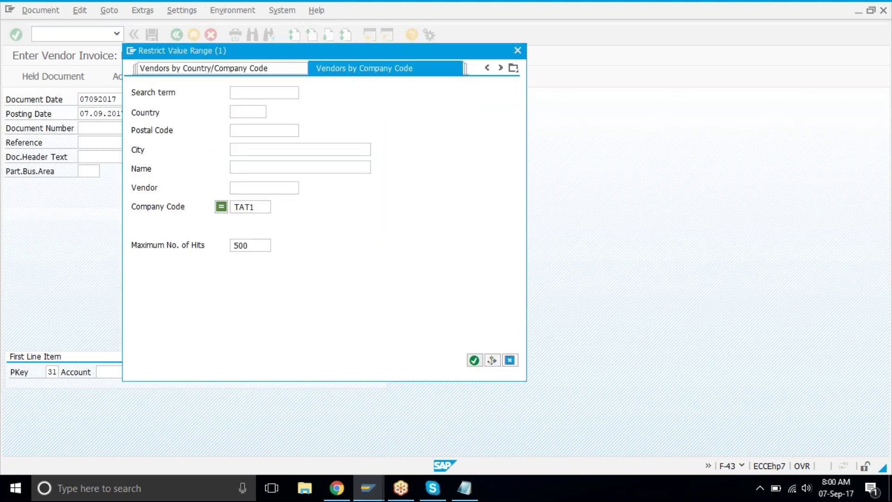
pyautogui.click(474, 360)
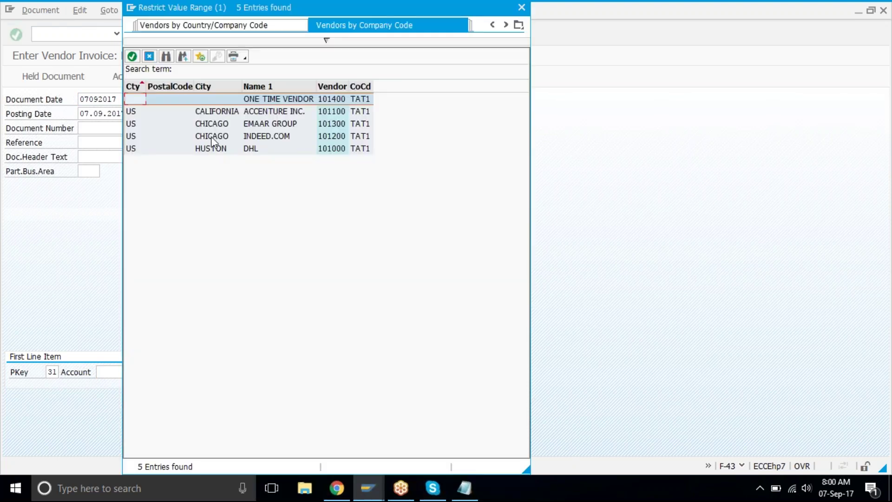
pyautogui.click(212, 136)
pyautogui.doubleClick(212, 139)
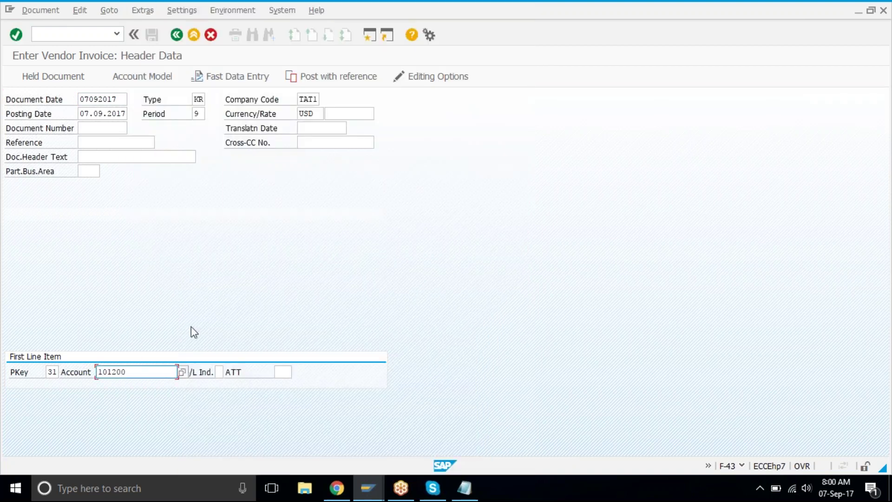
pyautogui.press('Return')
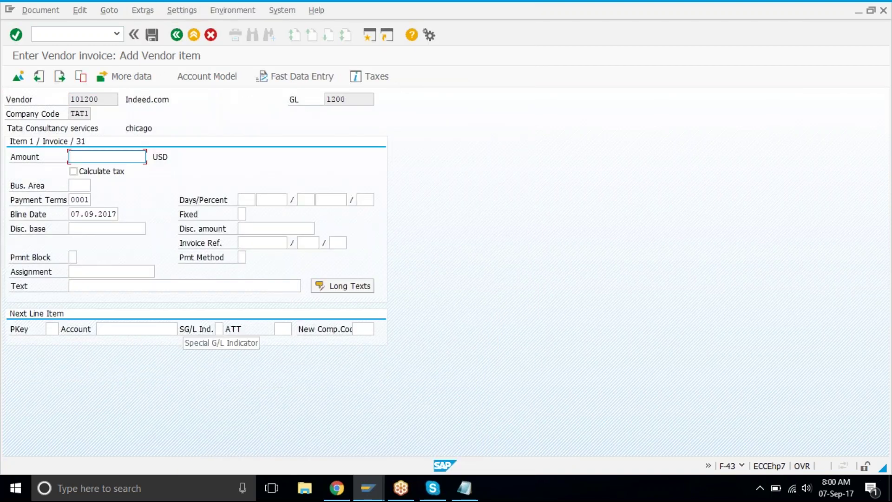
# Step: Enter the amount 90000 for the vendor item and continue to a next line item with posting key 40 and account 4500
pyautogui.write('90.000')
pyautogui.press('Return')
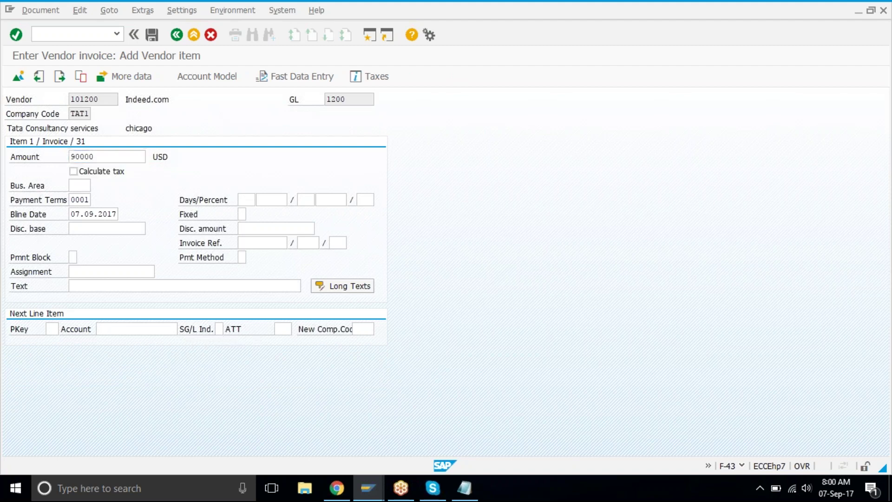
pyautogui.click(51, 333)
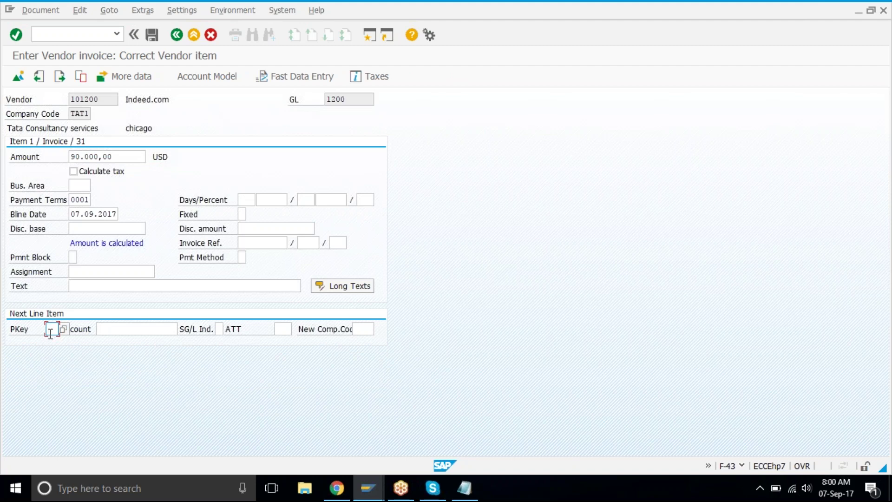
pyautogui.click(126, 330)
pyautogui.write('4500')
pyautogui.press('Return')
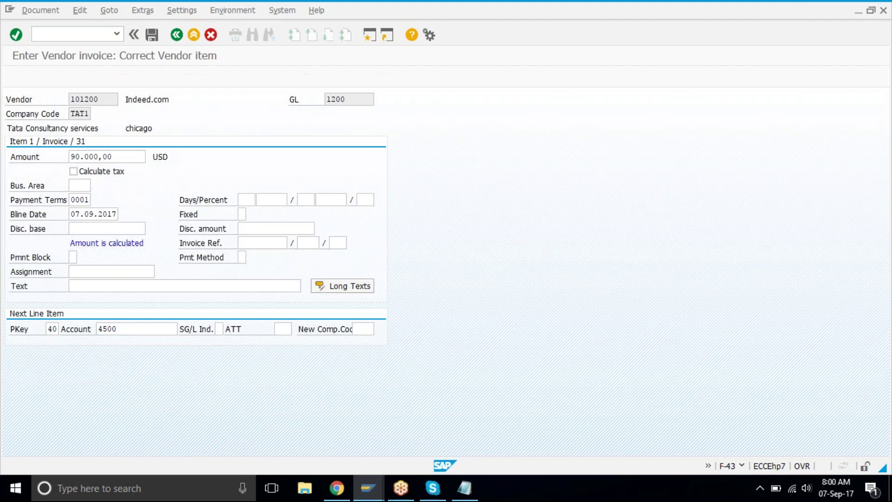
# Step: Continue to the purchase account debit item, post the Indeed.com invoice and display the posted document
pyautogui.press('Return')
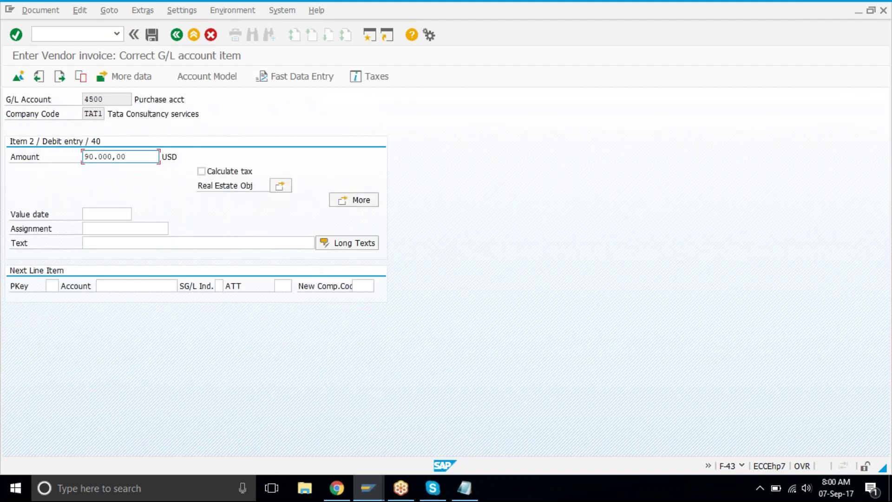
pyautogui.click(149, 38)
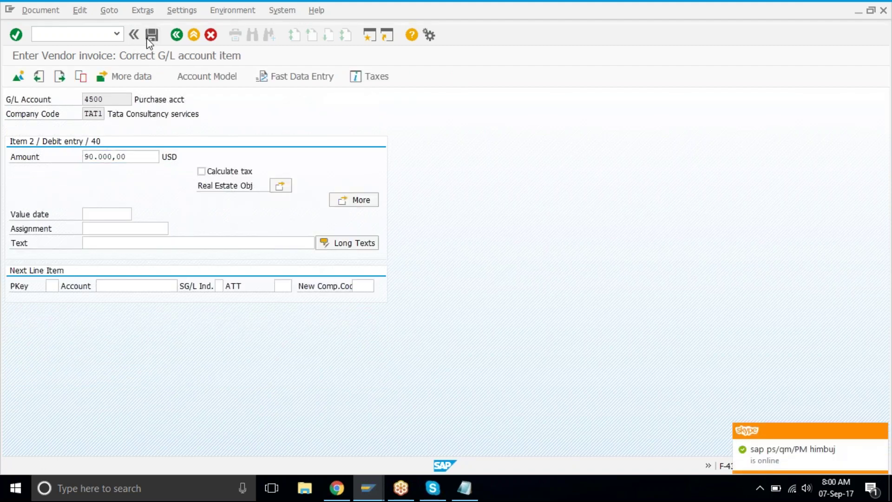
pyautogui.click(61, 9)
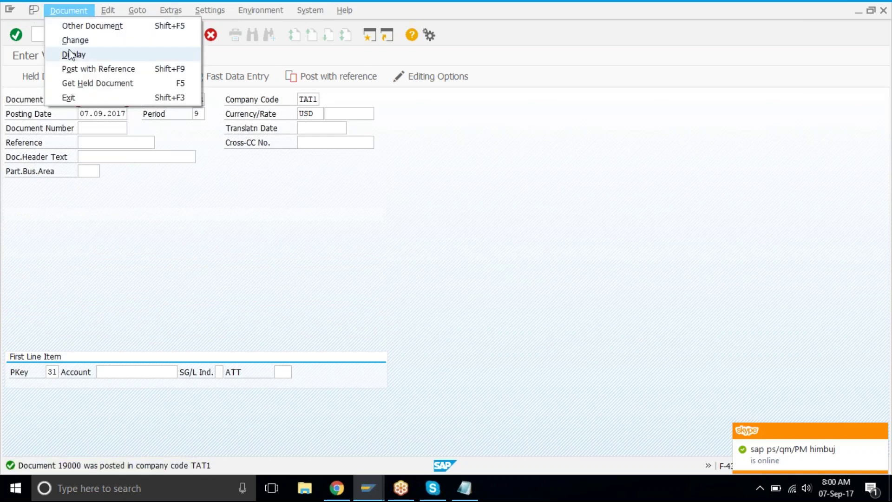
pyautogui.click(68, 55)
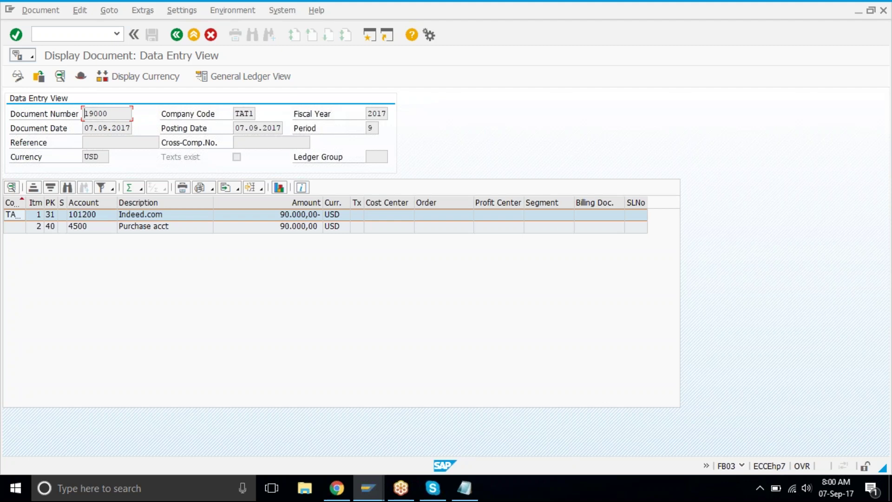
# Step: Switch to the Vendor Line Item Display session and list all items of vendor Indeed.com in company code TAT1
pyautogui.click(371, 489)
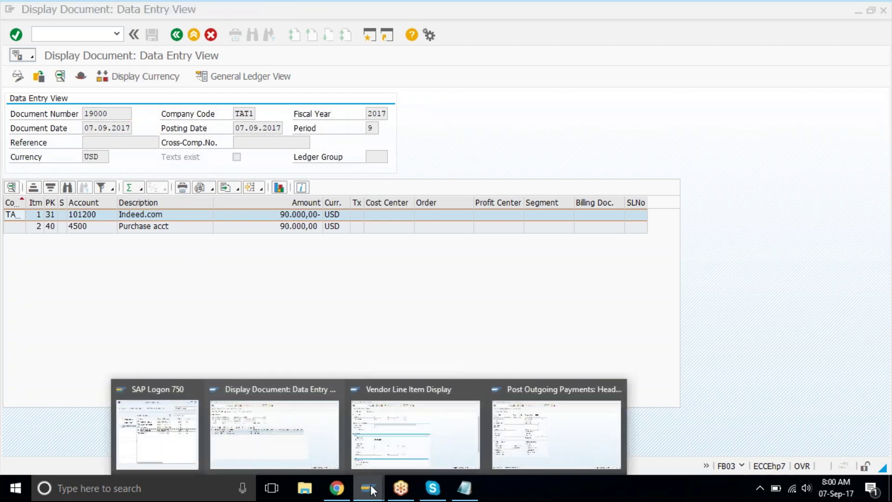
pyautogui.click(377, 436)
pyautogui.write('101200')
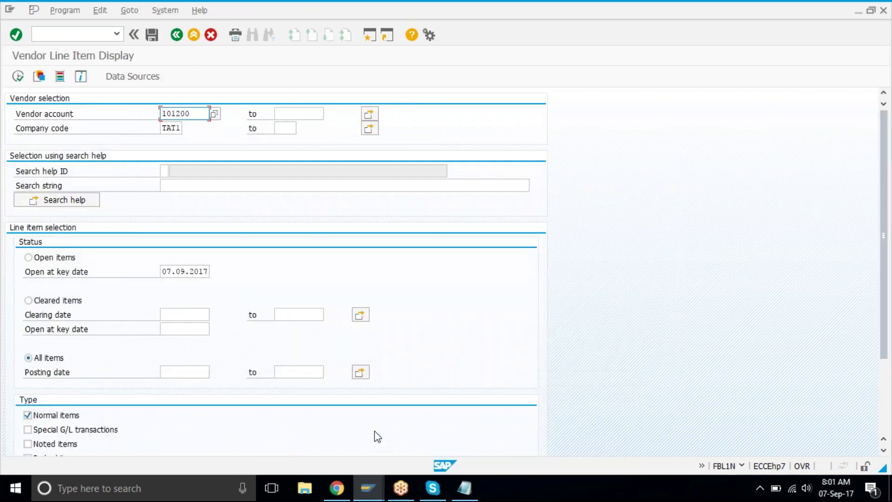
pyautogui.press('F8')
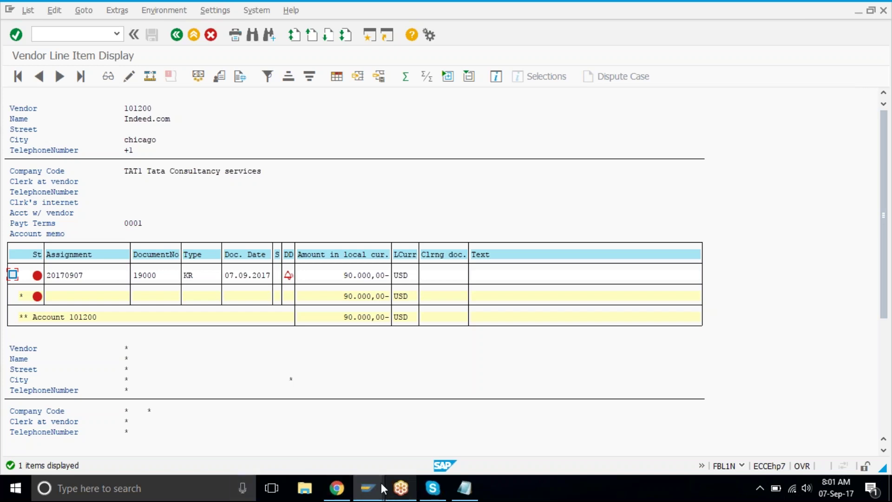
# Step: Switch back to the displayed document's session and exit F-43 to the SAP Easy Access menu without keeping data
pyautogui.moveTo(365, 476)
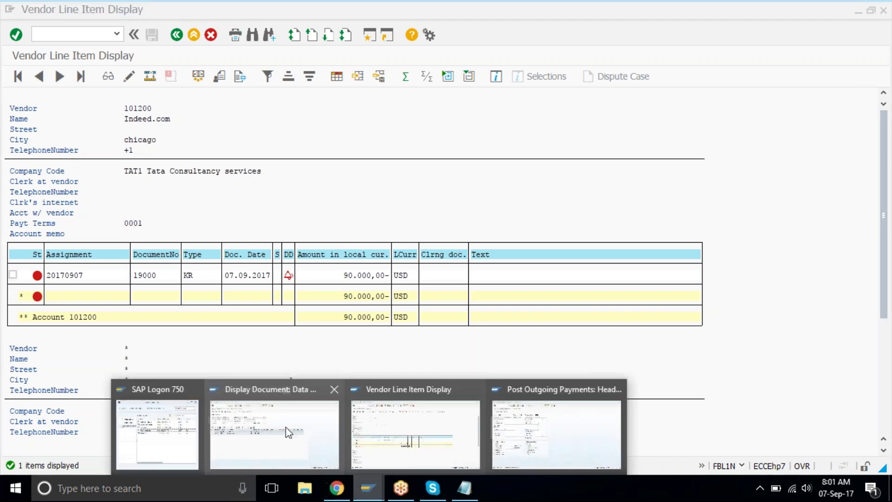
pyautogui.click(286, 428)
pyautogui.click(177, 35)
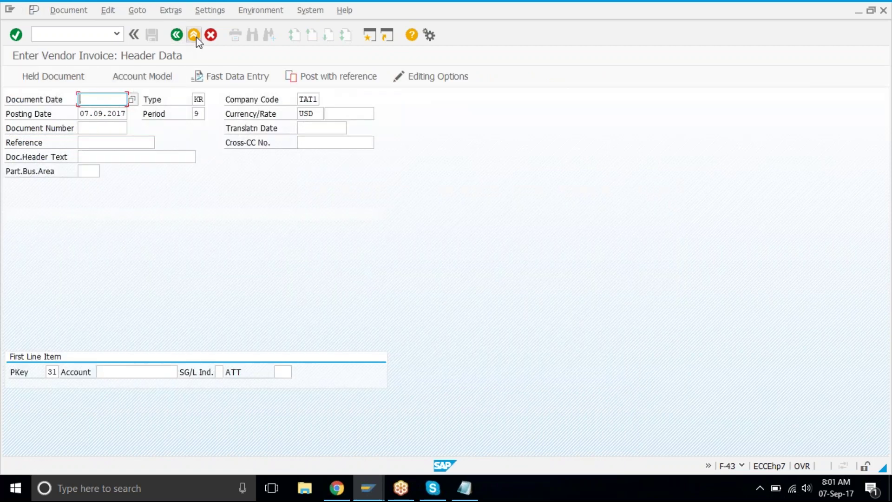
pyautogui.click(194, 35)
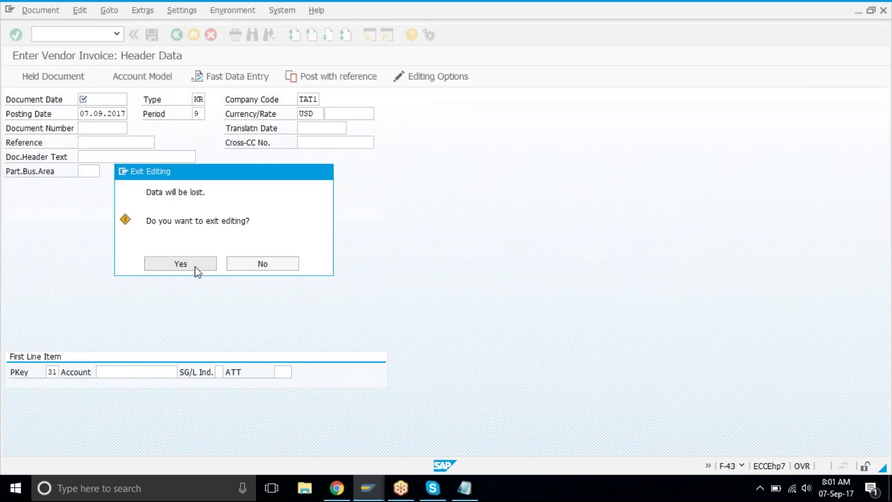
pyautogui.click(196, 268)
# Step: Open the FB60 Invoice transaction under Accounts Payable document entry and change the transaction type to Credit memo
pyautogui.click(138, 247)
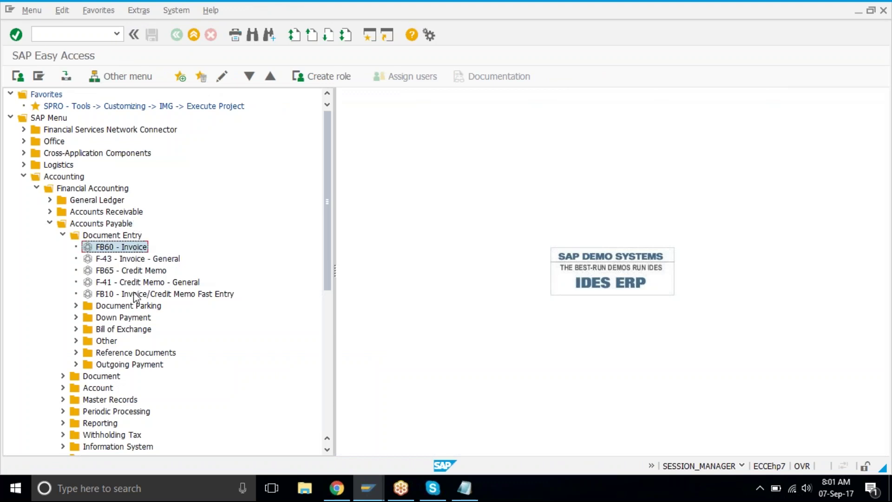
pyautogui.click(113, 272)
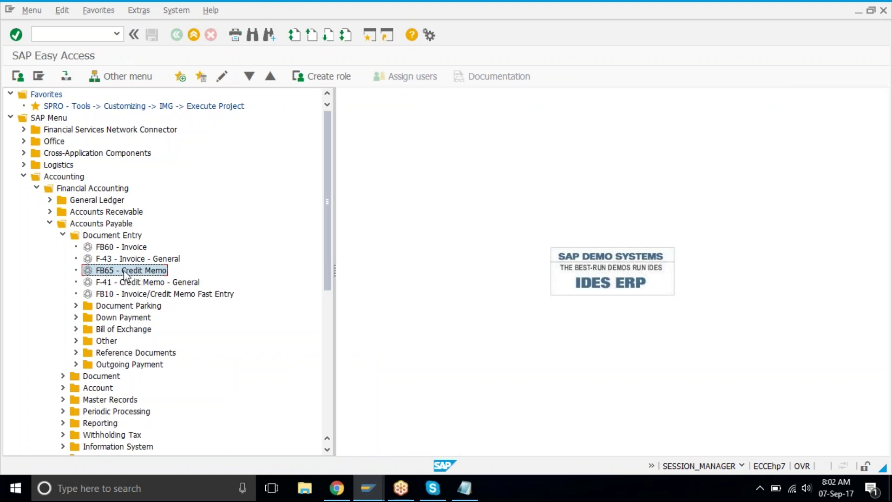
pyautogui.doubleClick(119, 247)
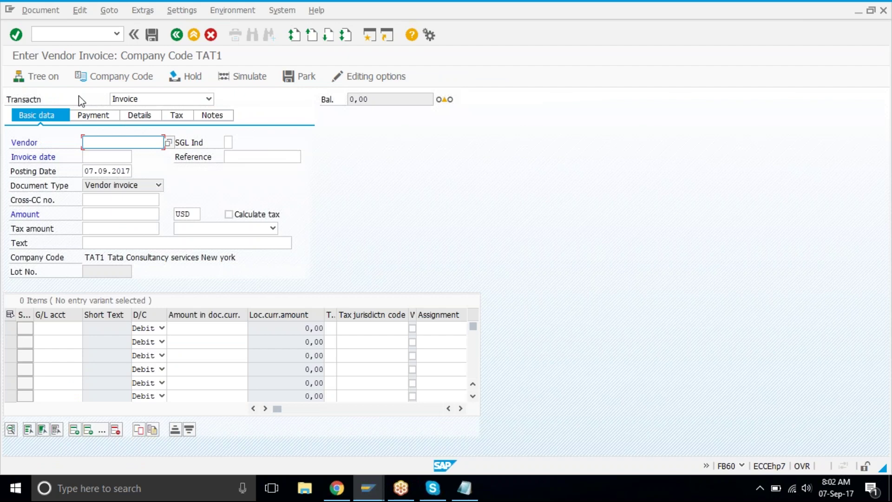
pyautogui.click(126, 99)
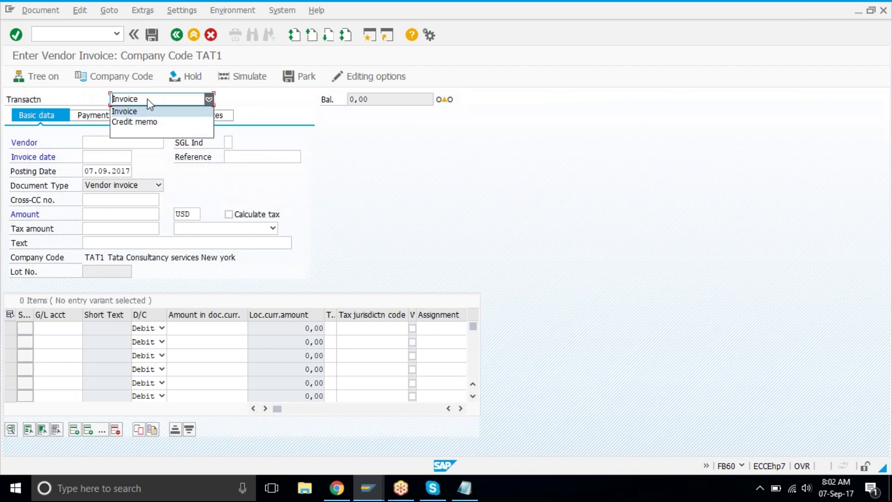
pyautogui.click(150, 123)
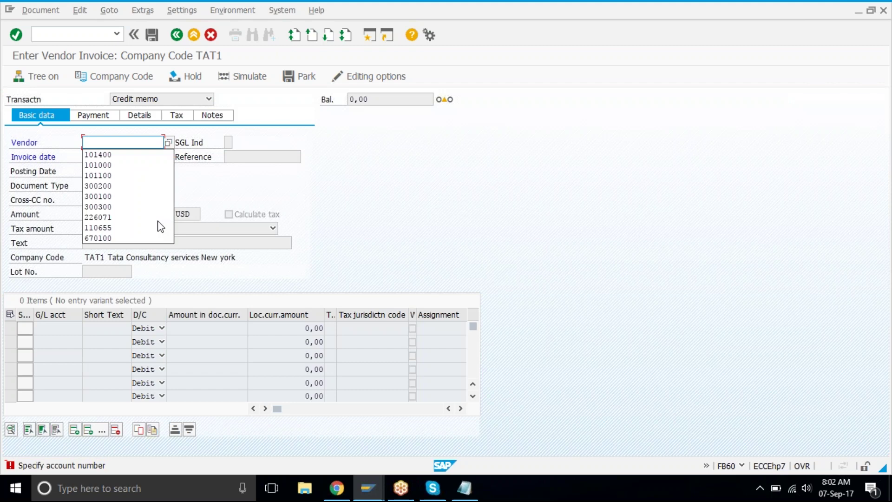
# Step: Enter Indeed.com's vendor number and the document date 07.09.2017 for the credit memo
pyautogui.press('Down')
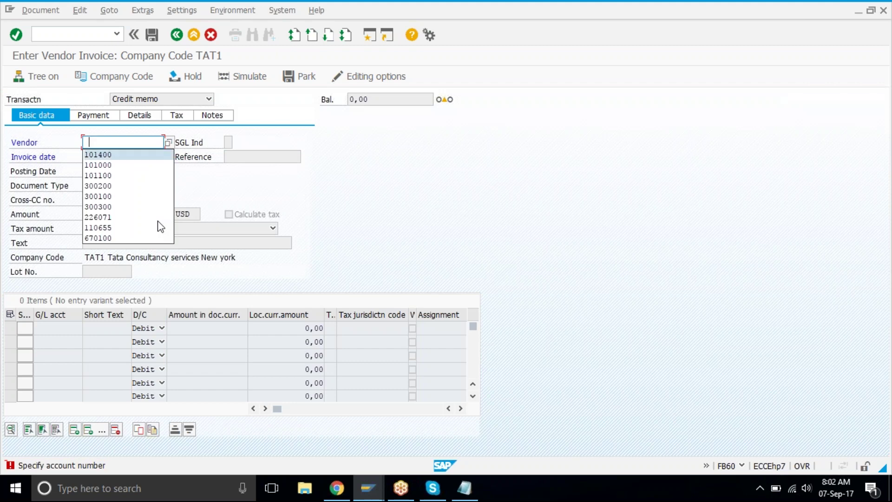
pyautogui.press('Up')
pyautogui.press('Down')
pyautogui.press('Down')
pyautogui.press('Down')
pyautogui.press('Up')
pyautogui.press('Up')
pyautogui.press('Up')
pyautogui.write('101200')
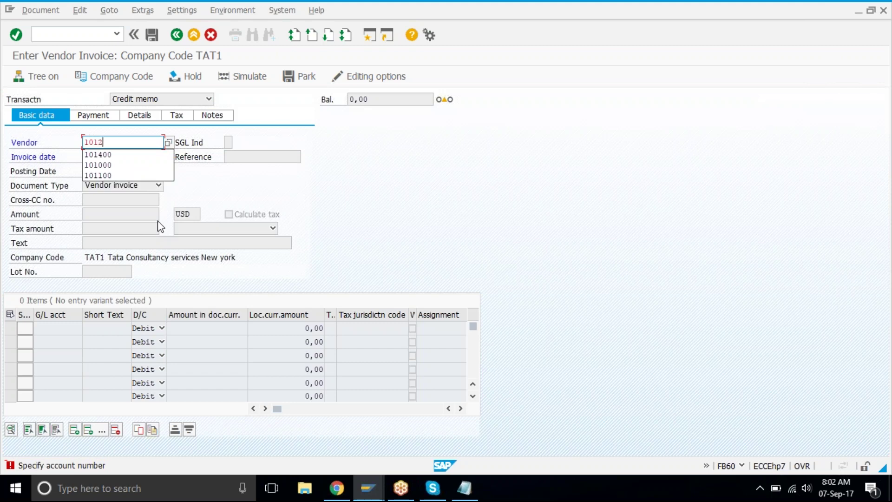
pyautogui.press('Return')
pyautogui.press('Down')
pyautogui.press('Return')
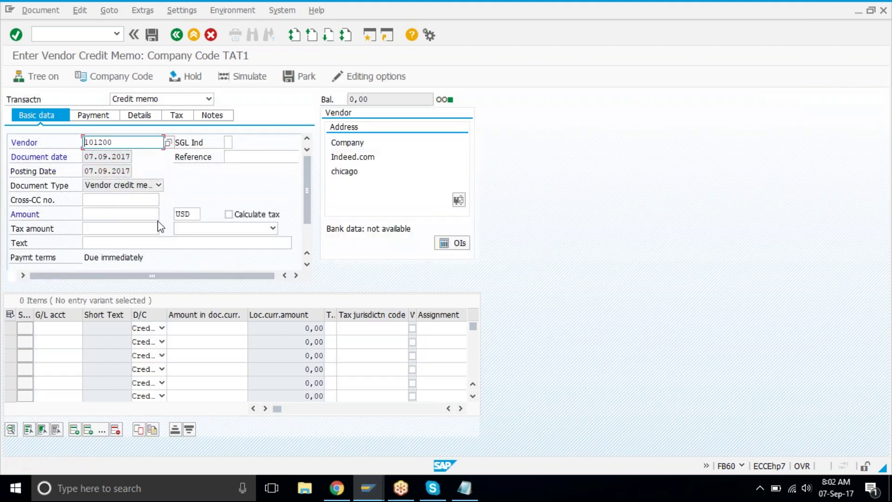
# Step: Enter a credit memo amount of 10000 and a line item on G/L account 4500 that takes over the full amount
pyautogui.click(106, 215)
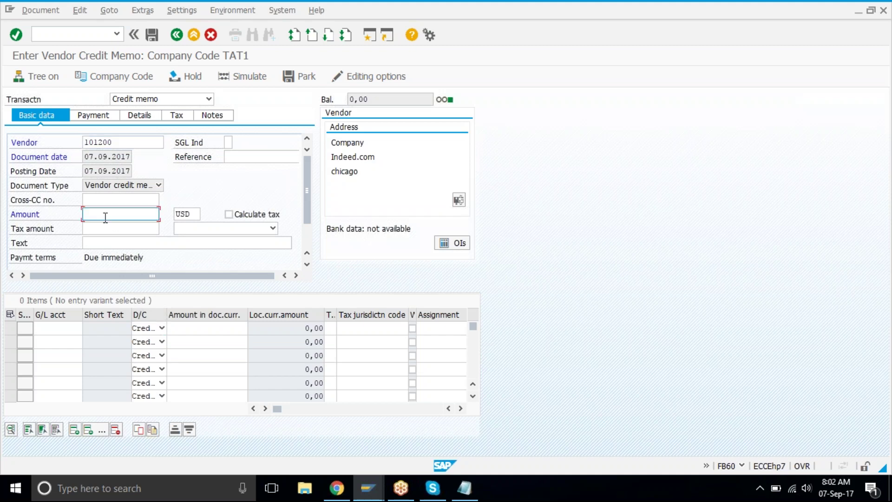
pyautogui.write('10000')
pyautogui.click(47, 327)
pyautogui.write('4500')
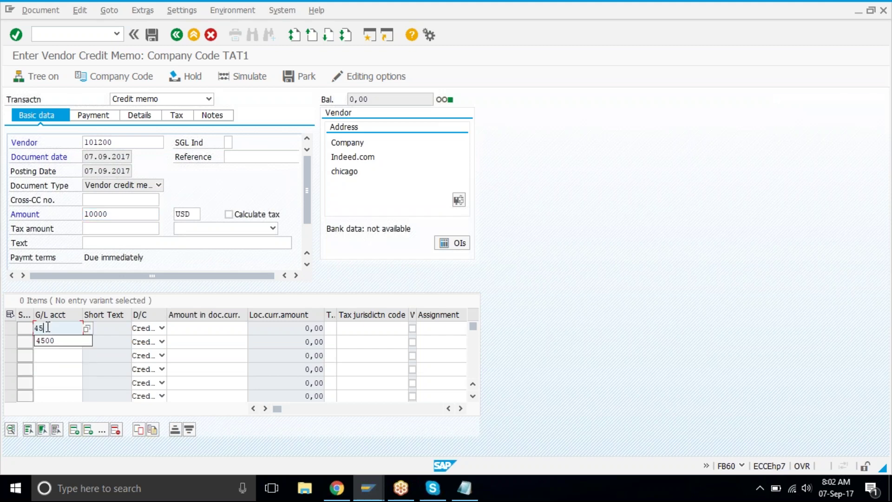
pyautogui.click(187, 328)
pyautogui.write('*')
pyautogui.press('Return')
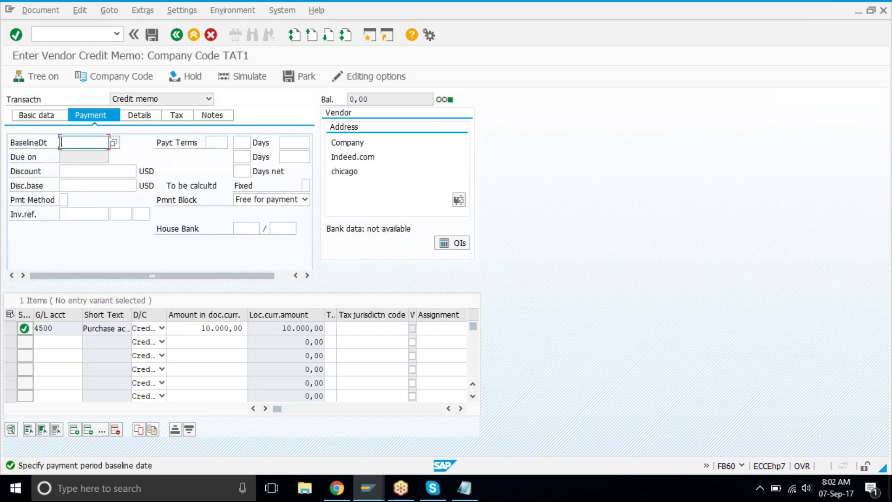
# Step: Set the credit memo's payment terms to 0001, payable immediately due net, and accept the baseline date
pyautogui.click(220, 143)
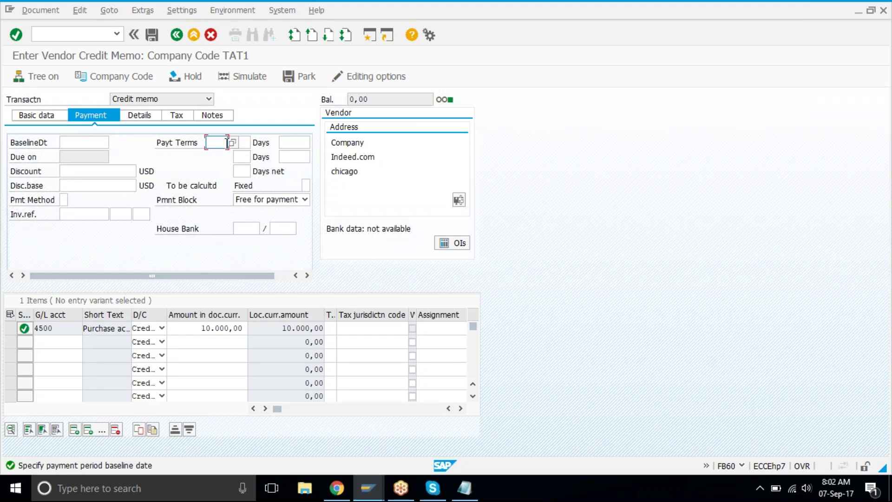
pyautogui.click(232, 143)
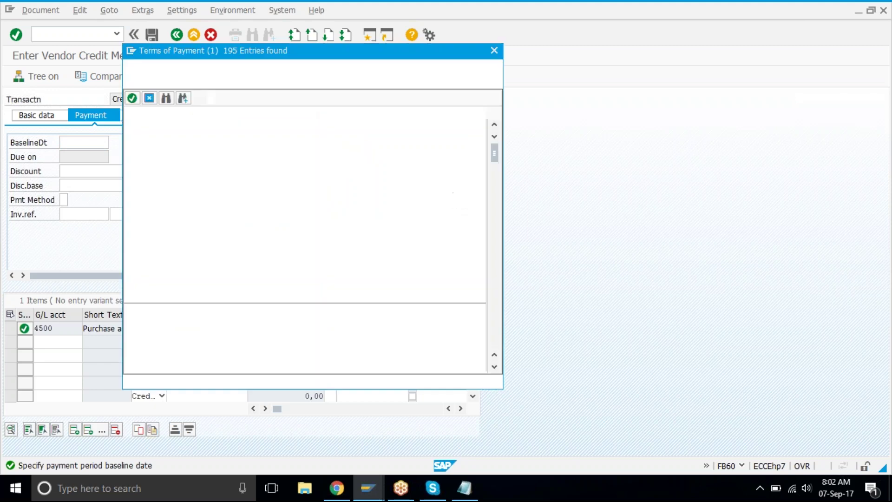
pyautogui.doubleClick(174, 164)
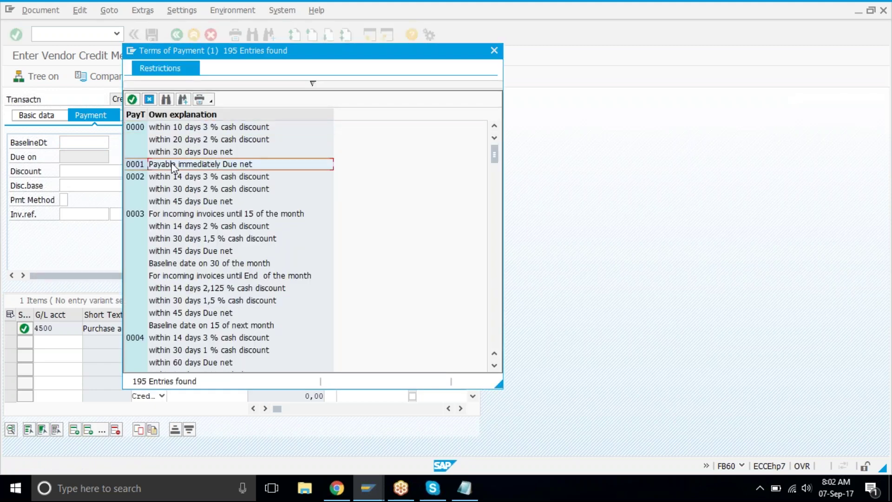
pyautogui.press('Return')
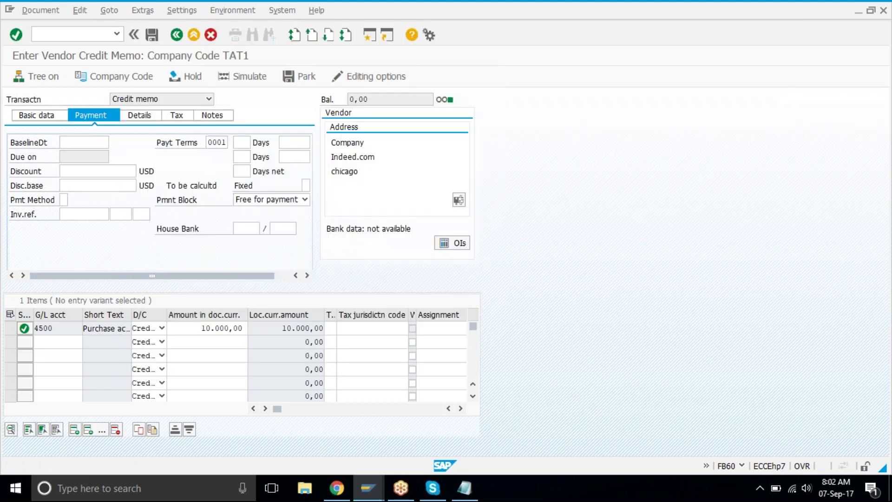
pyautogui.press('Return')
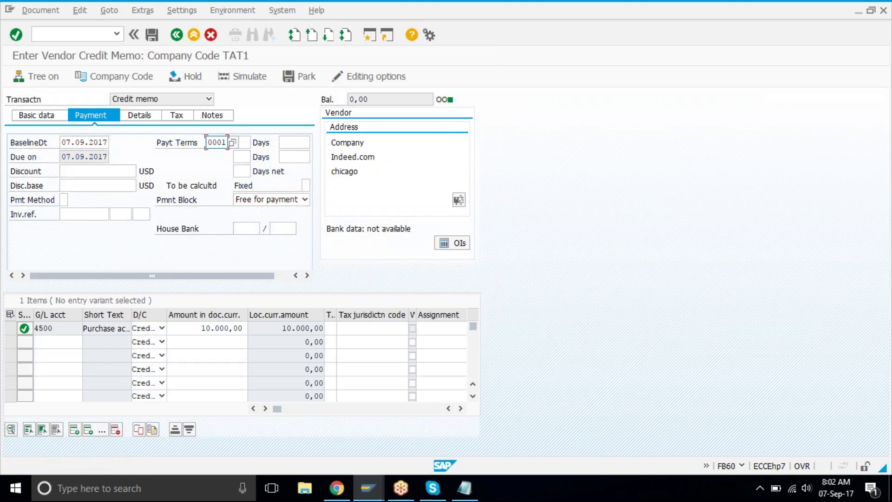
# Step: Simulate the Indeed.com credit memo, check its posting keys and accounts in the document overview, and post it
pyautogui.click(230, 77)
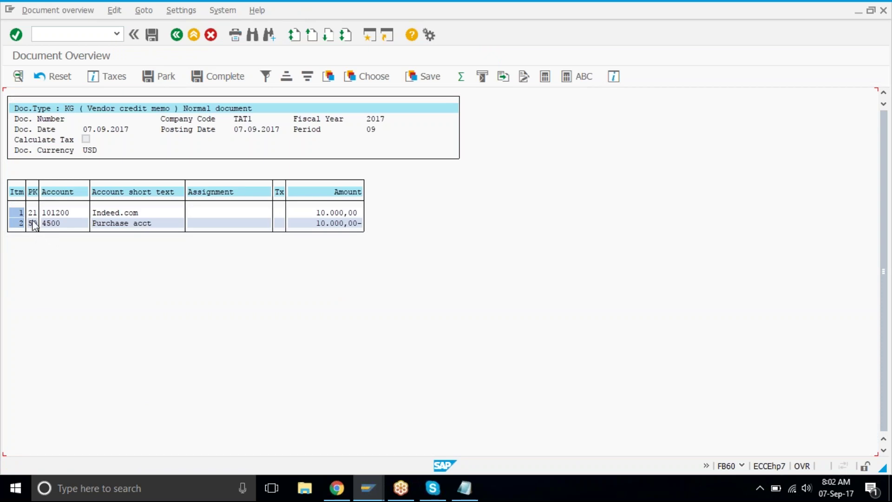
pyautogui.click(31, 224)
pyautogui.moveTo(42, 209); pyautogui.dragTo(164, 231)
pyautogui.click(164, 231)
pyautogui.moveTo(46, 206); pyautogui.dragTo(153, 235)
pyautogui.click(153, 39)
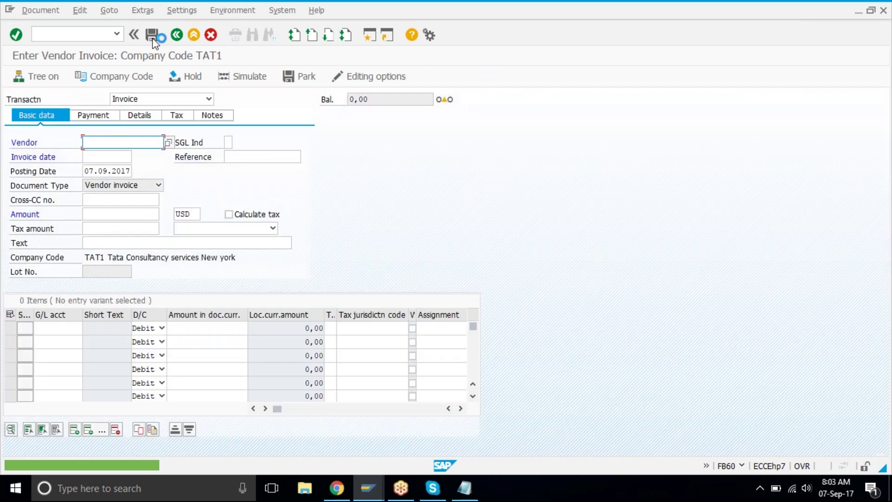
# Step: Refresh the Indeed.com list in the Vendor Line Item Display session and examine the credit memo, invoice and balance amounts
pyautogui.click(363, 492)
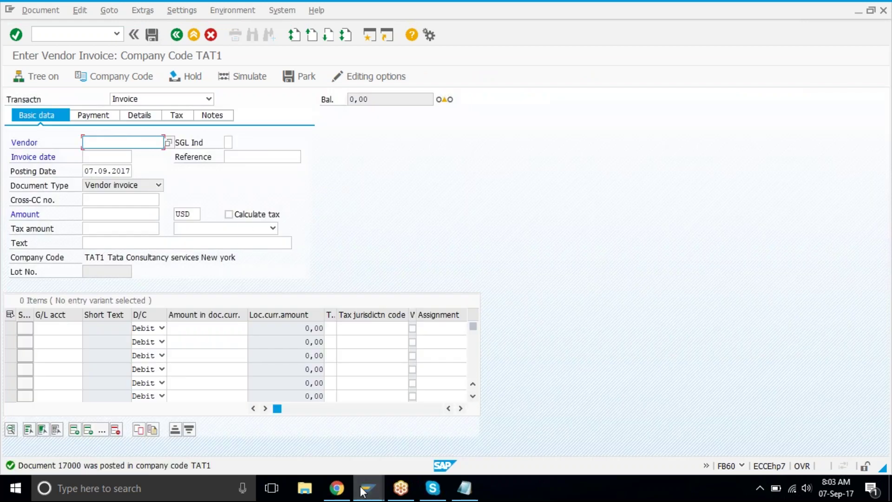
pyautogui.click(409, 428)
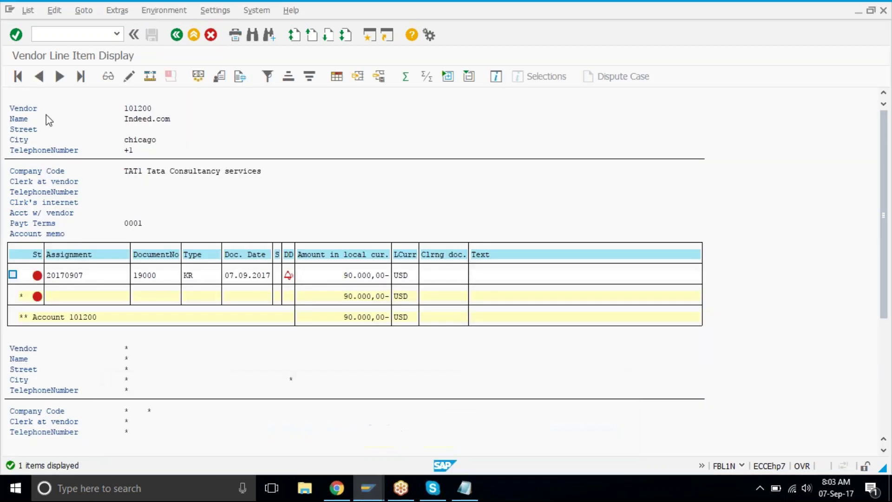
pyautogui.click(28, 10)
pyautogui.click(37, 43)
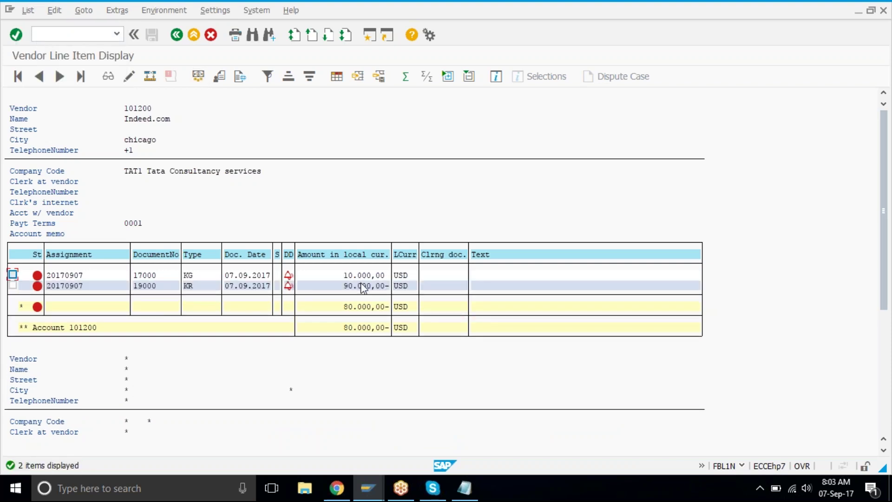
pyautogui.click(365, 289)
pyautogui.click(387, 275)
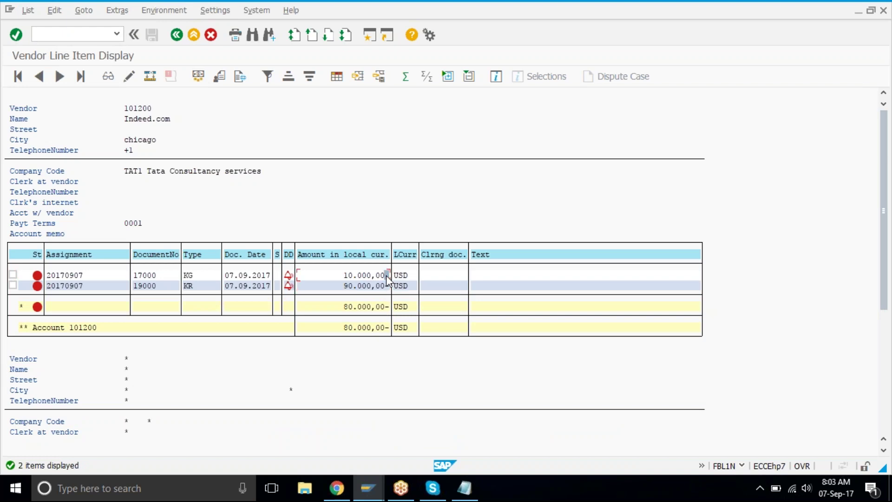
pyautogui.click(342, 310)
pyautogui.click(292, 274)
pyautogui.click(293, 288)
# Step: Switch to the Enter Vendor Invoice session and start an invoice for vendor 101200, dated 07092017, with an amount of 20000
pyautogui.click(372, 489)
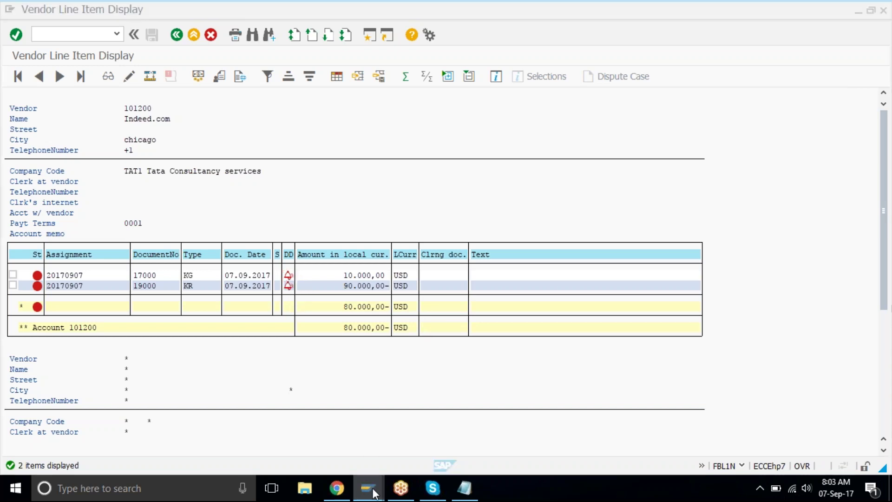
pyautogui.click(518, 446)
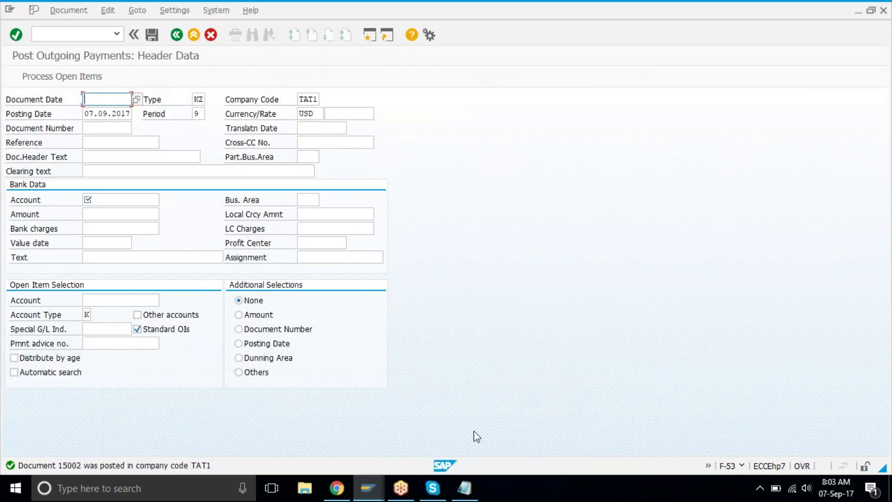
pyautogui.moveTo(372, 492)
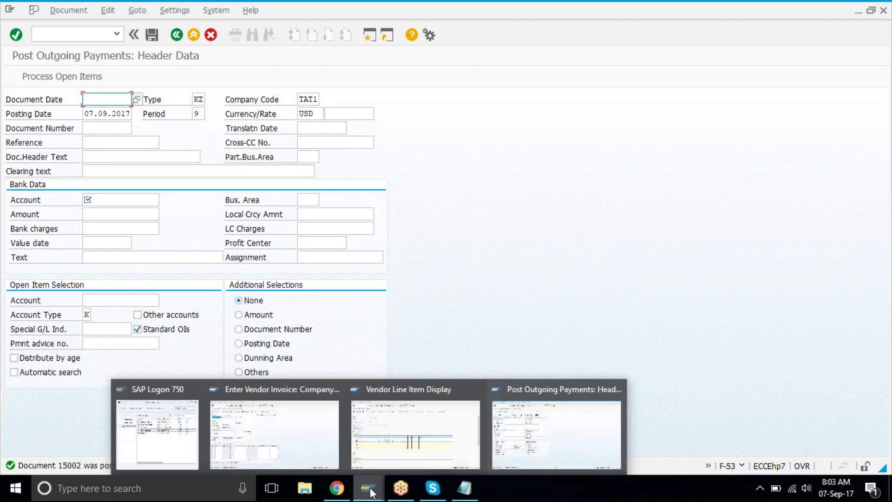
pyautogui.click(250, 415)
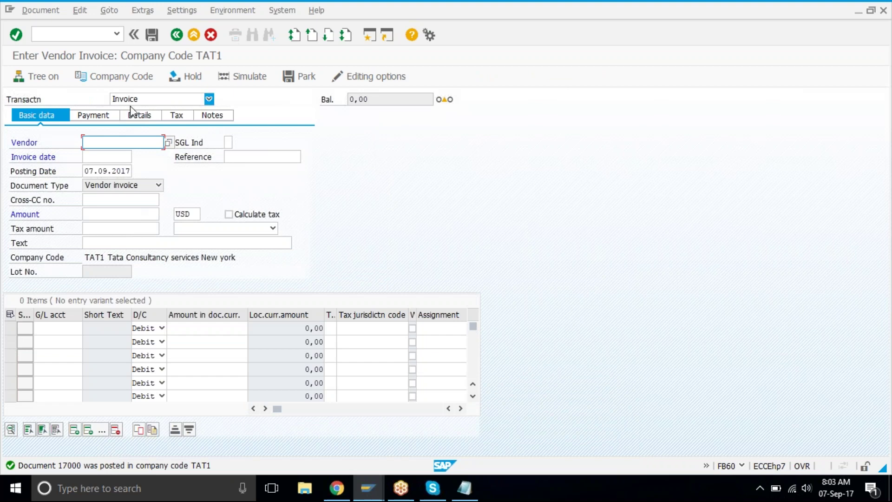
pyautogui.write('101200')
pyautogui.click(110, 157)
pyautogui.click(109, 157)
pyautogui.click(110, 170)
pyautogui.click(103, 217)
pyautogui.write('20000')
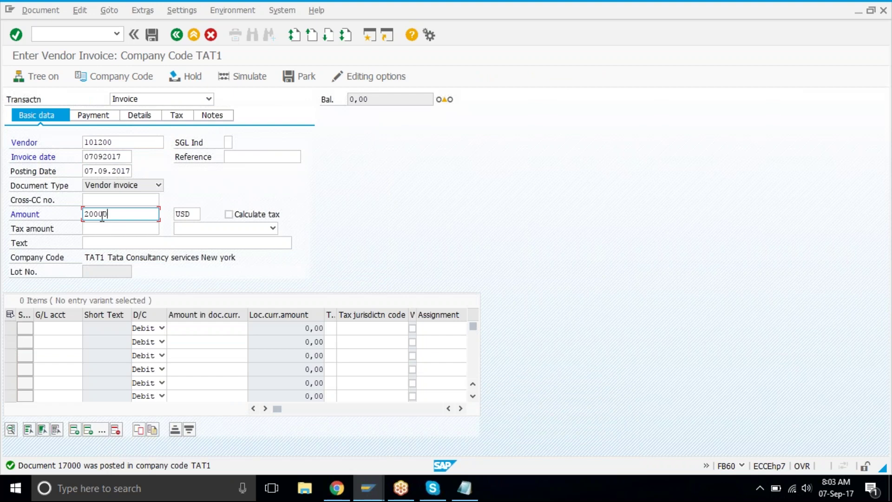
# Step: Add a debit line item on G/L account 4500 that takes over the full invoice amount and post the invoice
pyautogui.click(71, 326)
pyautogui.write('4500')
pyautogui.click(185, 329)
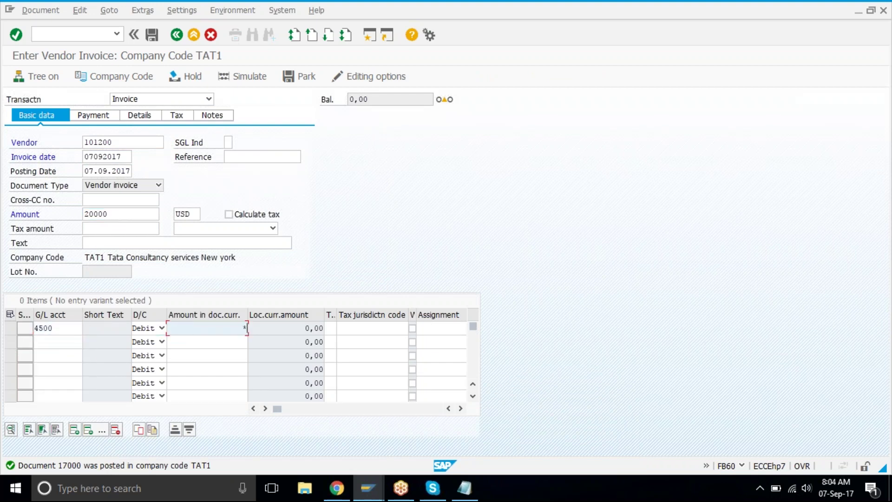
pyautogui.press('Return')
pyautogui.hotkey('ctrl', 's')
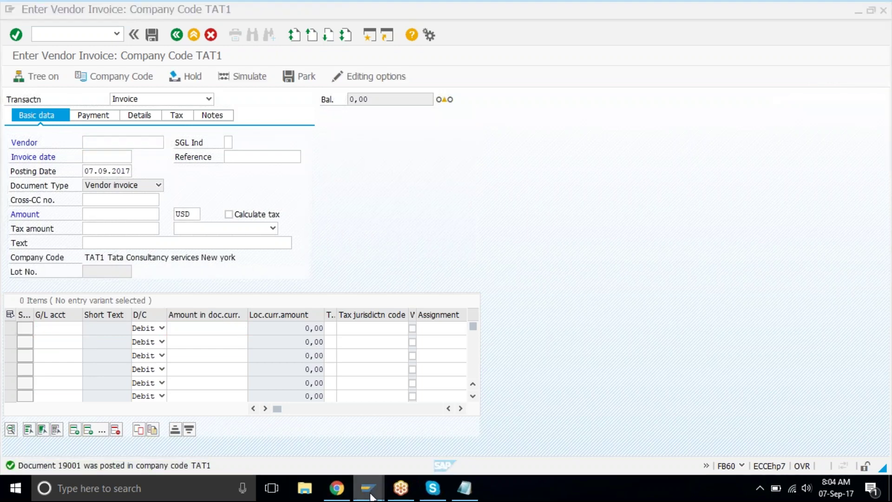
# Step: Refresh the Indeed.com list in the Vendor Line Item Display session and examine the document types of its items
pyautogui.moveTo(370, 496)
pyautogui.click(413, 428)
pyautogui.click(28, 10)
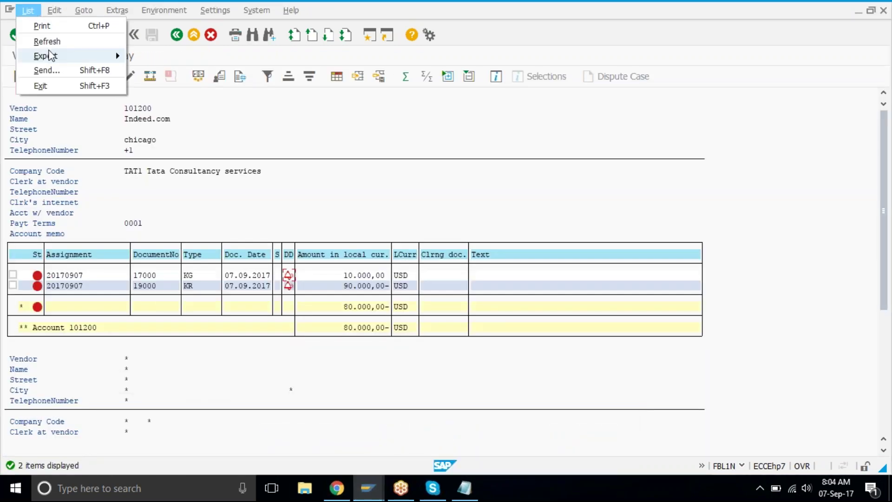
pyautogui.click(48, 41)
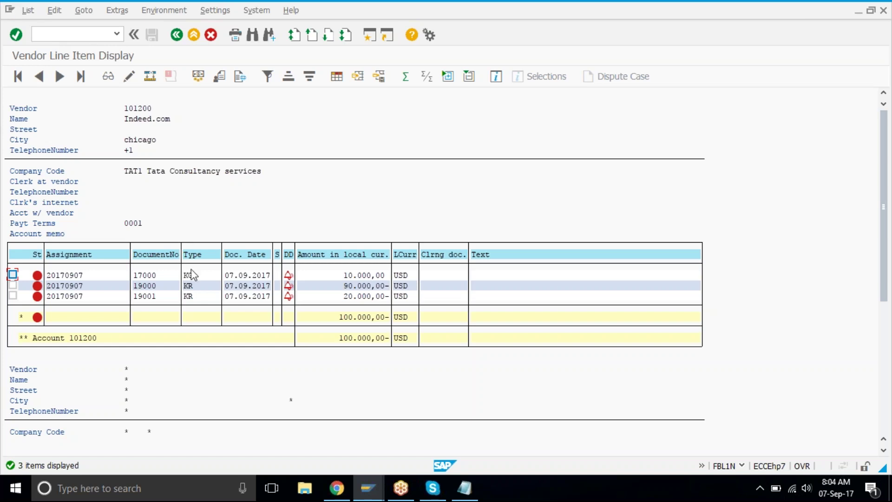
pyautogui.click(195, 288)
pyautogui.moveTo(176, 286); pyautogui.dragTo(206, 297)
# Step: Look up the meanings of document types kg and kr in the Notepad notes and return to the Vendor Line Item Display
pyautogui.click(464, 488)
pyautogui.moveTo(223, 169); pyautogui.dragTo(560, 172)
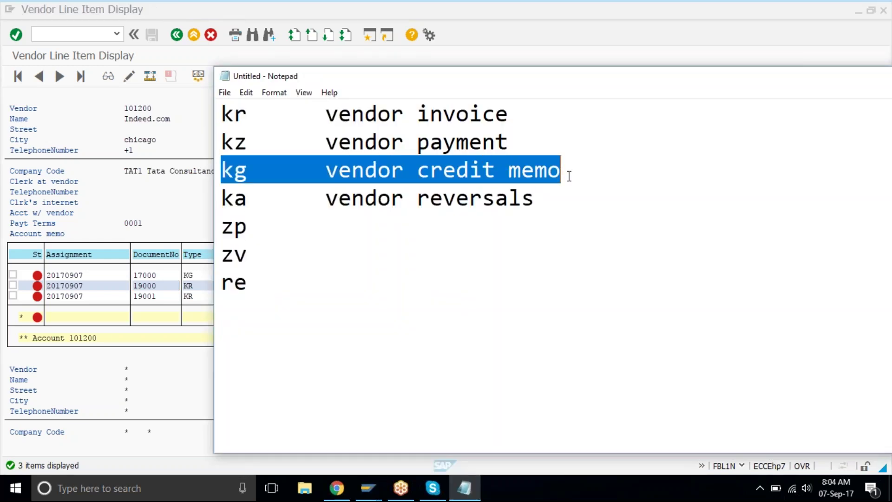
pyautogui.moveTo(221, 114); pyautogui.dragTo(248, 113)
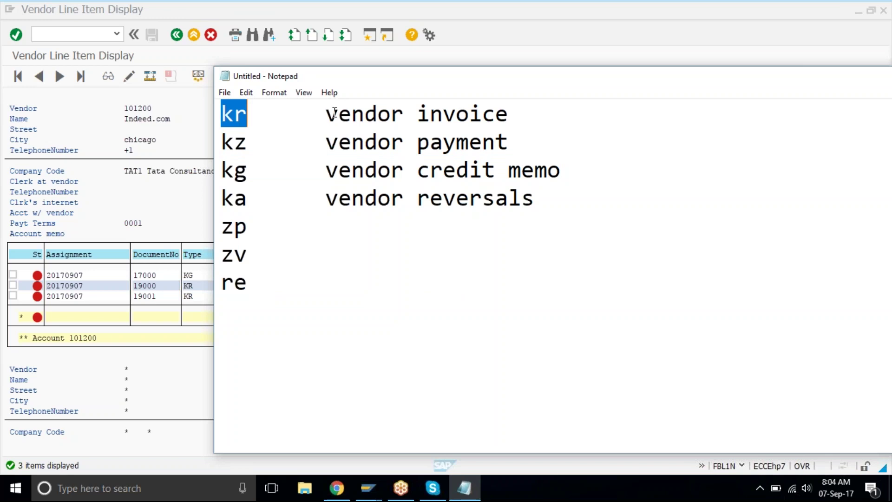
pyautogui.moveTo(335, 112); pyautogui.dragTo(534, 117)
pyautogui.click(199, 238)
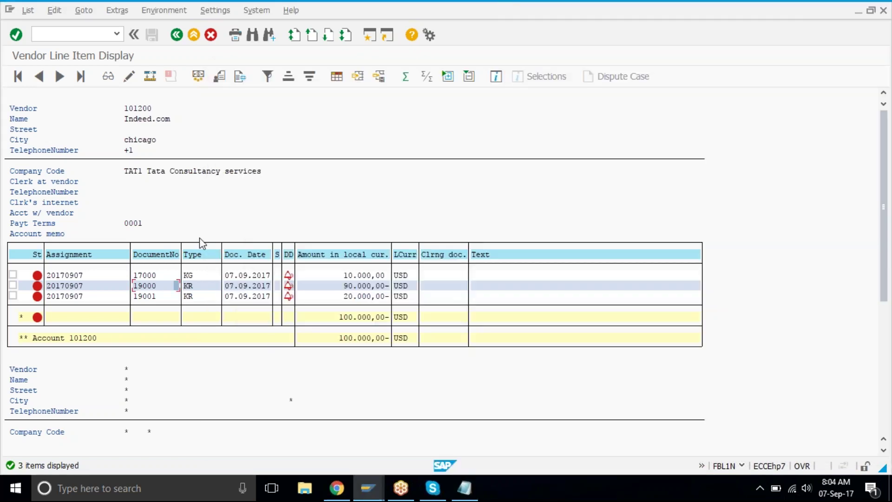
# Step: Examine the open item amounts, the vendor balance and the clearing document column in the Indeed.com list
pyautogui.click(221, 399)
pyautogui.moveTo(331, 319); pyautogui.dragTo(410, 321)
pyautogui.moveTo(337, 275); pyautogui.dragTo(416, 305)
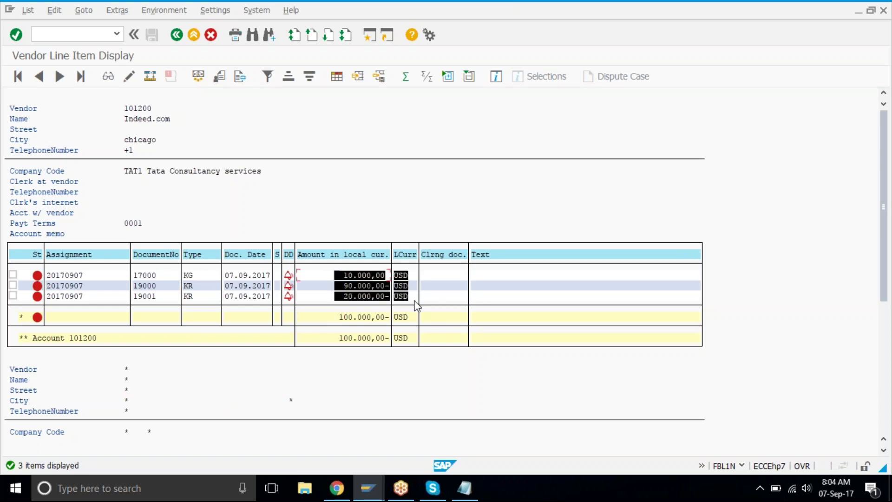
pyautogui.click(427, 275)
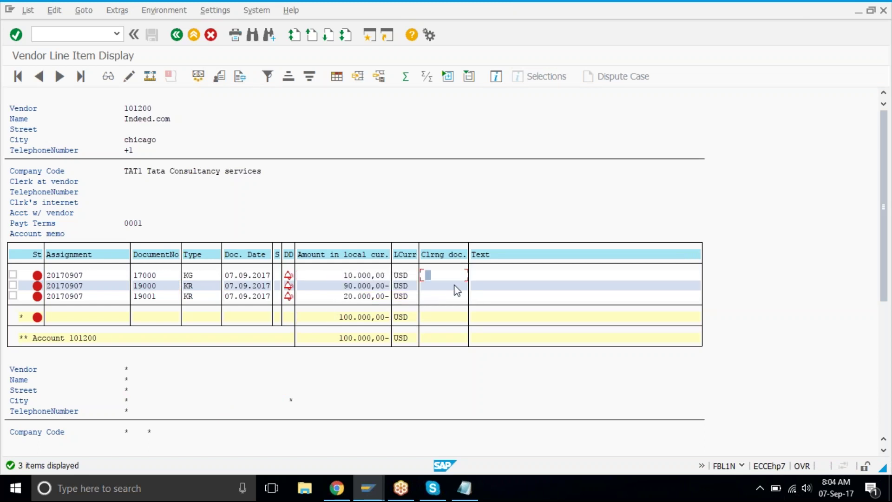
pyautogui.moveTo(360, 272); pyautogui.dragTo(457, 296)
pyautogui.click(457, 298)
# Step: In the Post Outgoing Payments session, enter document date 07092017, bank account 2010 and an amount of 100000
pyautogui.click(368, 488)
pyautogui.click(559, 422)
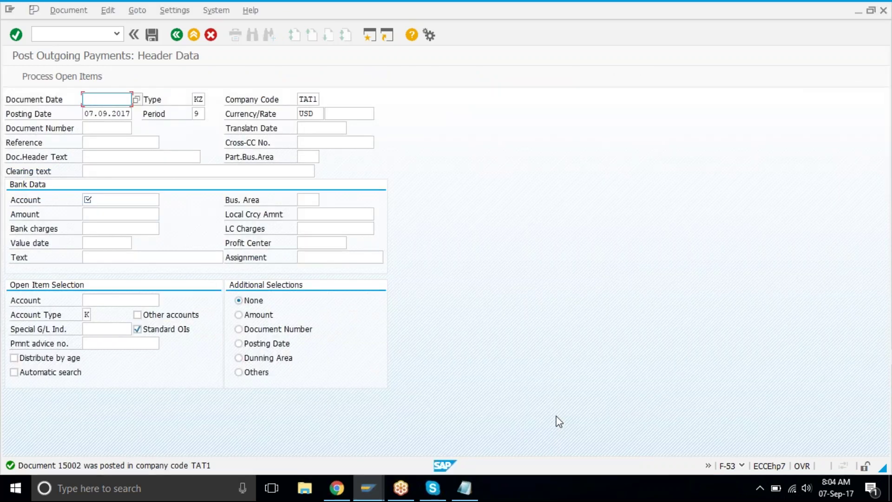
pyautogui.click(102, 112)
pyautogui.click(117, 200)
pyautogui.write('20')
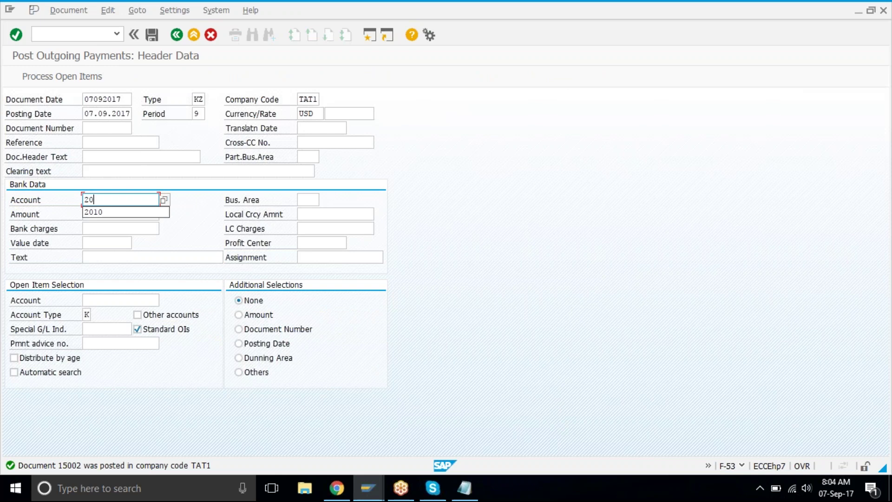
pyautogui.write('10')
pyautogui.press('Tab')
pyautogui.write('1')
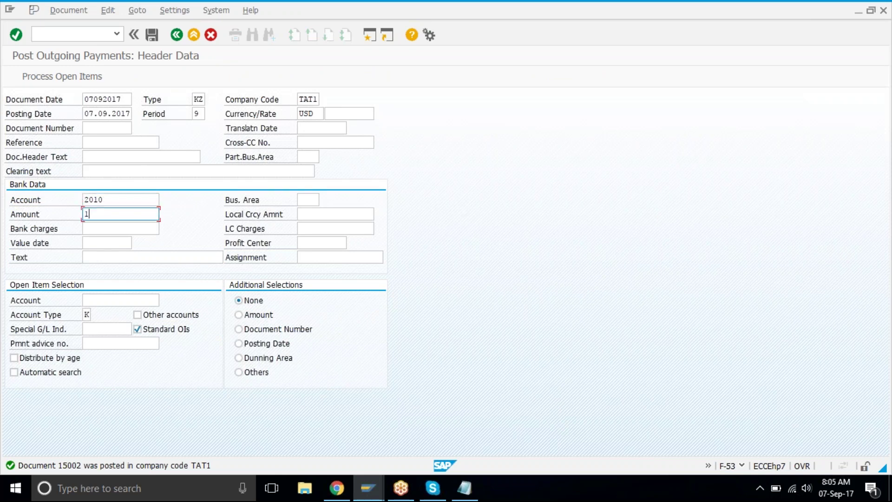
pyautogui.write('00000')
pyautogui.press('Tab')
pyautogui.press('Tab')
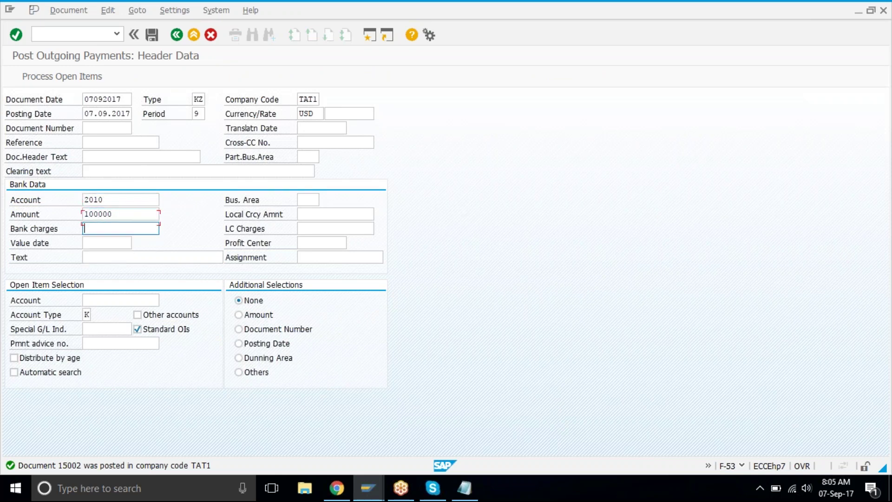
pyautogui.hotkey('alt', 'space')
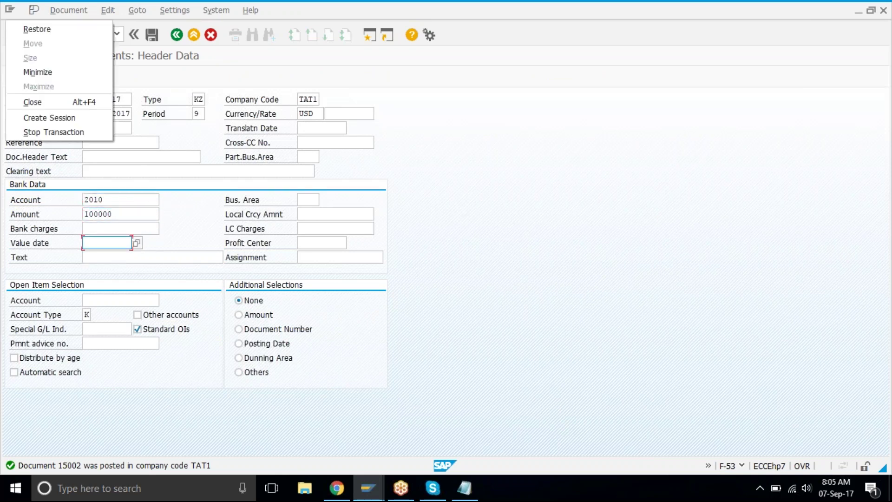
# Step: Set the value date to 07092017, select open items for vendor account 101200, and bring up its open items
pyautogui.click(103, 245)
pyautogui.press('Down')
pyautogui.press('Tab')
pyautogui.press('Tab')
pyautogui.press('Tab')
pyautogui.hotkey('shift', 'Tab')
pyautogui.press('Down')
pyautogui.press('Down')
pyautogui.press('Down')
pyautogui.press('Down')
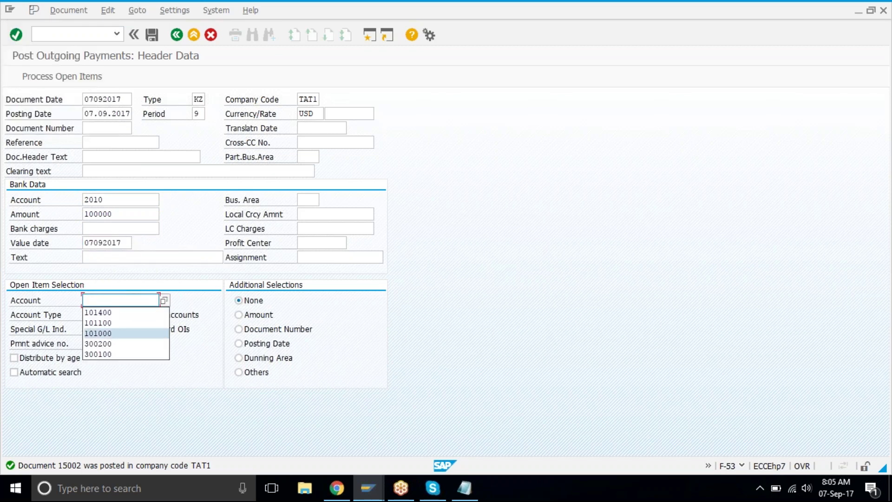
pyautogui.press('Return')
pyautogui.hotkey('ctrl', 'a')
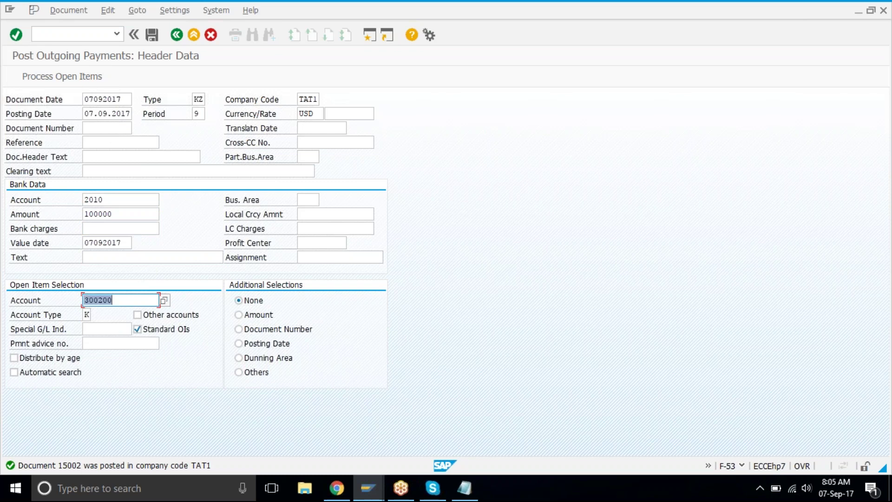
pyautogui.write('101200')
pyautogui.press('Return')
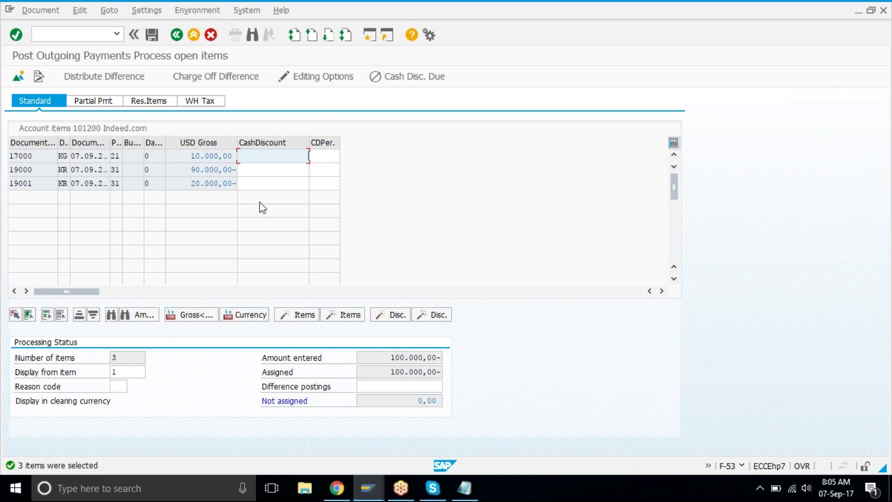
# Step: Deactivate the 20.000,00 invoice and the 10.000,00 credit memo, checking the assigned amount after each
pyautogui.doubleClick(206, 186)
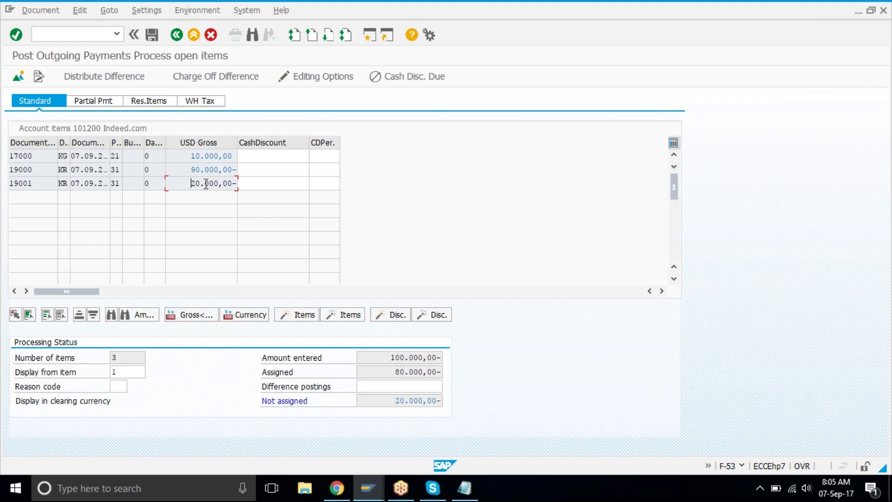
pyautogui.moveTo(385, 372); pyautogui.dragTo(450, 371)
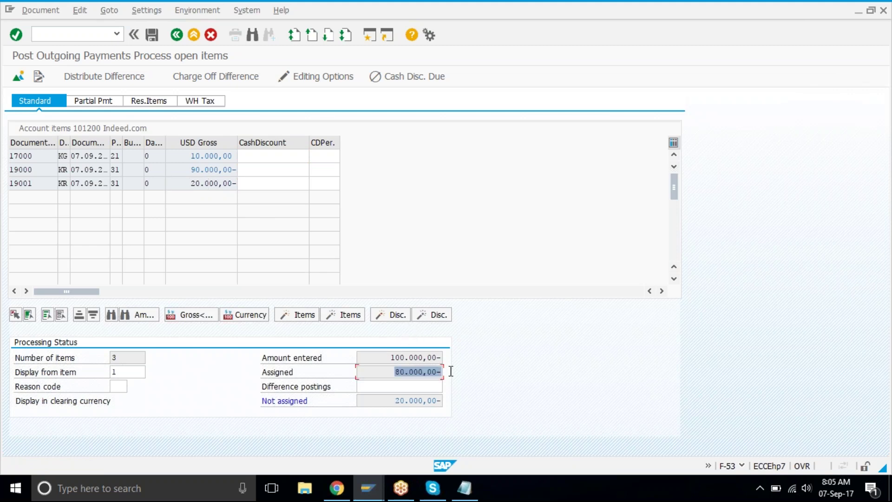
pyautogui.click(455, 372)
pyautogui.doubleClick(200, 156)
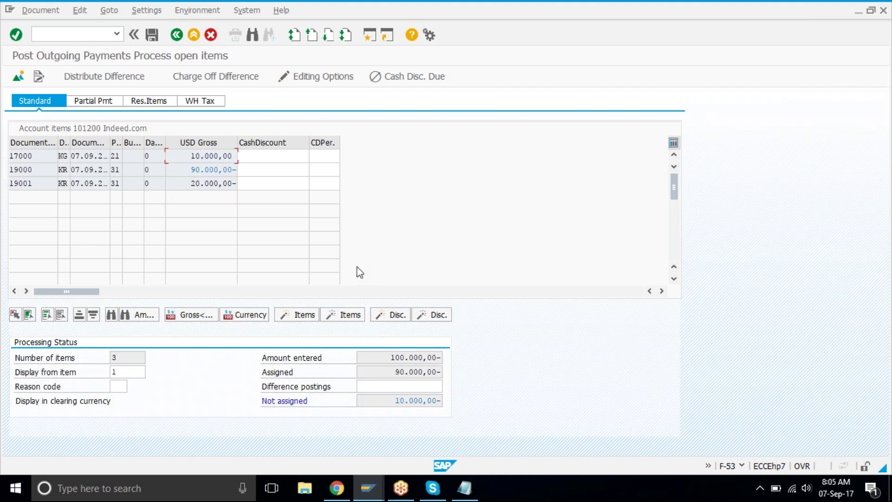
pyautogui.moveTo(394, 372); pyautogui.dragTo(455, 377)
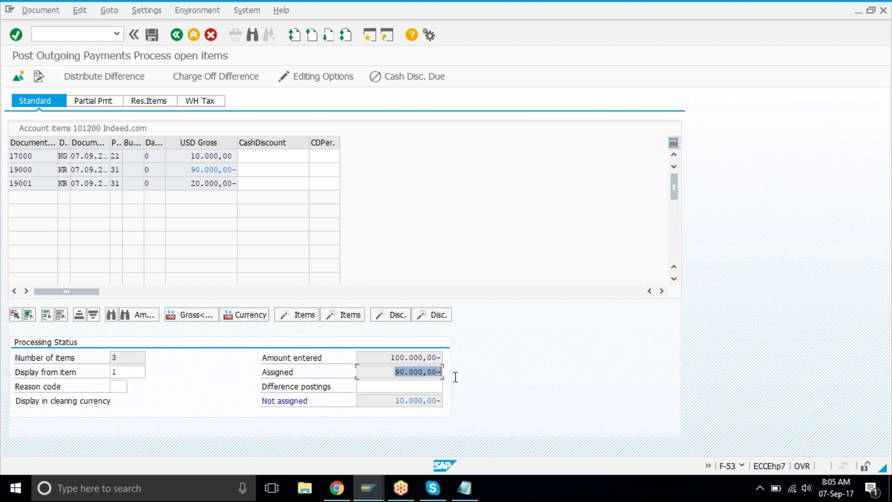
pyautogui.click(456, 377)
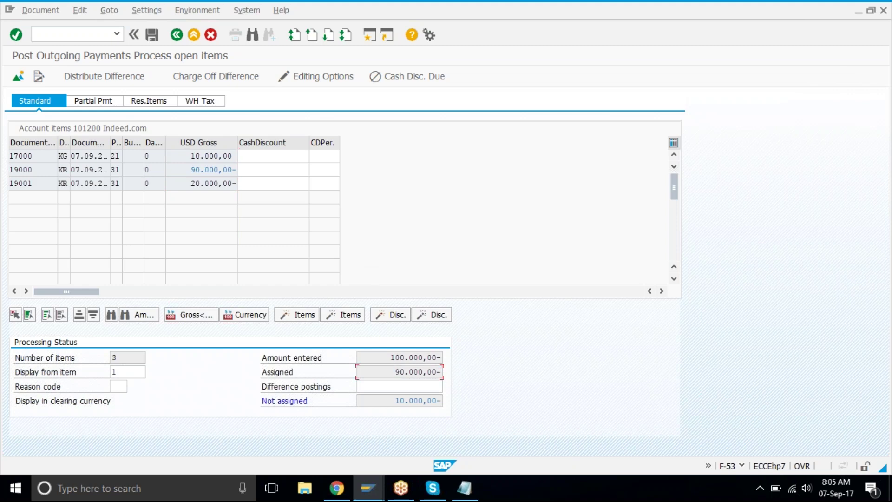
# Step: Reactivate the 10.000,00 credit memo and the 20.000,00 invoice and compare the amount entered with the assigned amount
pyautogui.doubleClick(206, 156)
pyautogui.doubleClick(213, 183)
pyautogui.click(384, 357)
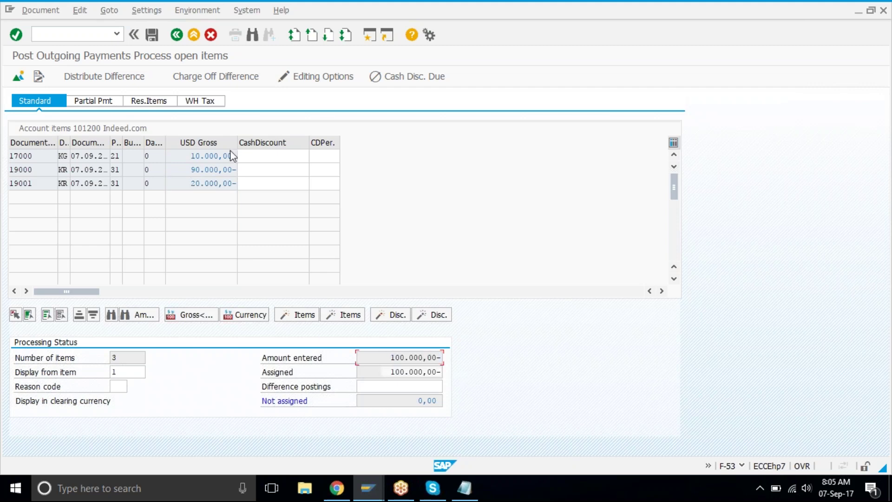
# Step: Deactivate all three Indeed.com open items, check the assigned amount, and try to post the payment
pyautogui.doubleClick(201, 155)
pyautogui.doubleClick(201, 169)
pyautogui.click(201, 183)
pyautogui.doubleClick(202, 184)
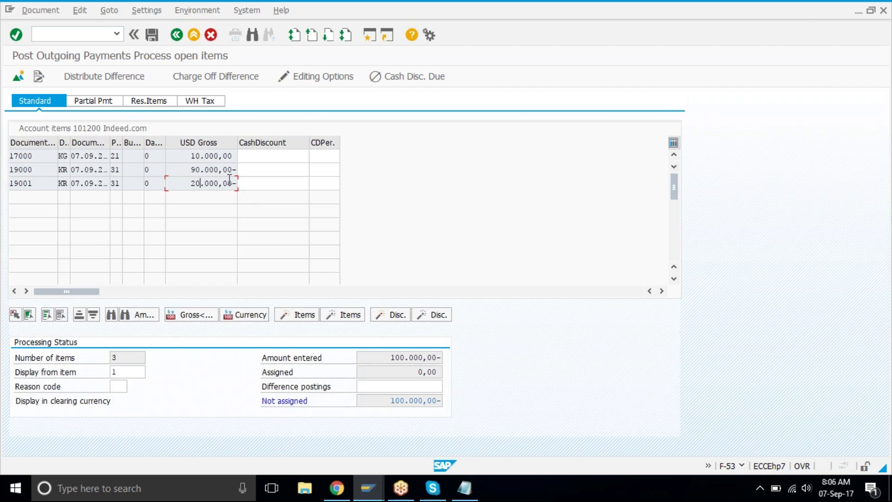
pyautogui.moveTo(399, 375); pyautogui.dragTo(459, 374)
pyautogui.click(459, 375)
pyautogui.click(153, 37)
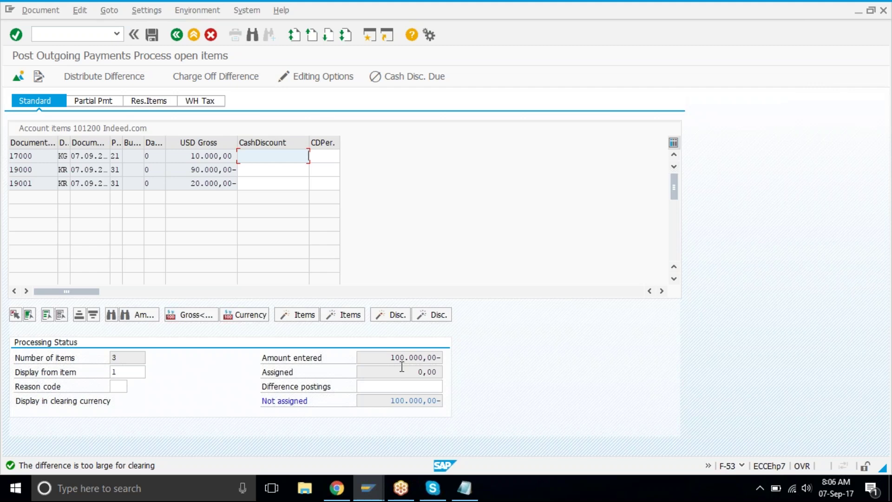
# Step: Activate the credit memo and both invoices again, check the assigned amount against the amount entered, and post the payment
pyautogui.doubleClick(205, 156)
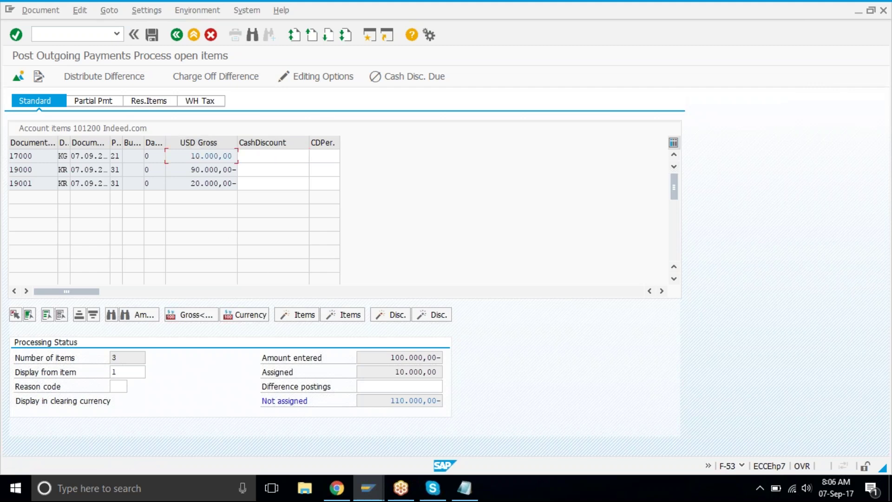
pyautogui.doubleClick(218, 169)
pyautogui.doubleClick(216, 183)
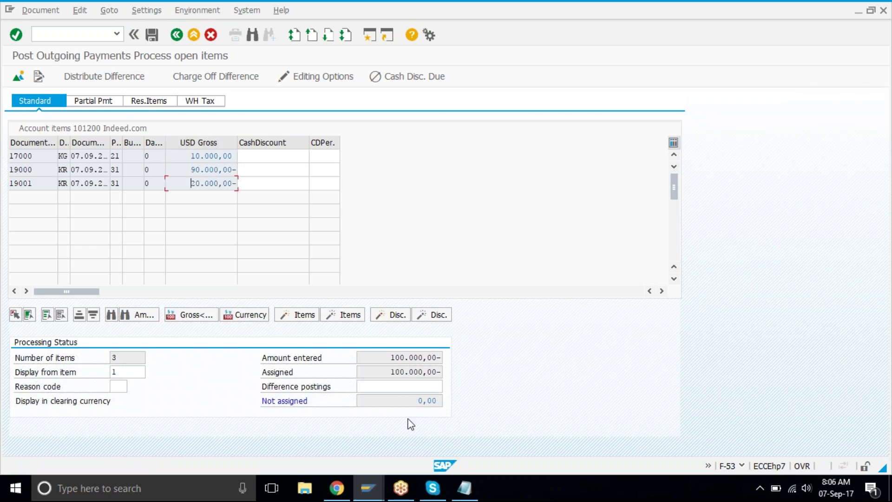
pyautogui.click(383, 372)
pyautogui.click(385, 357)
pyautogui.click(153, 37)
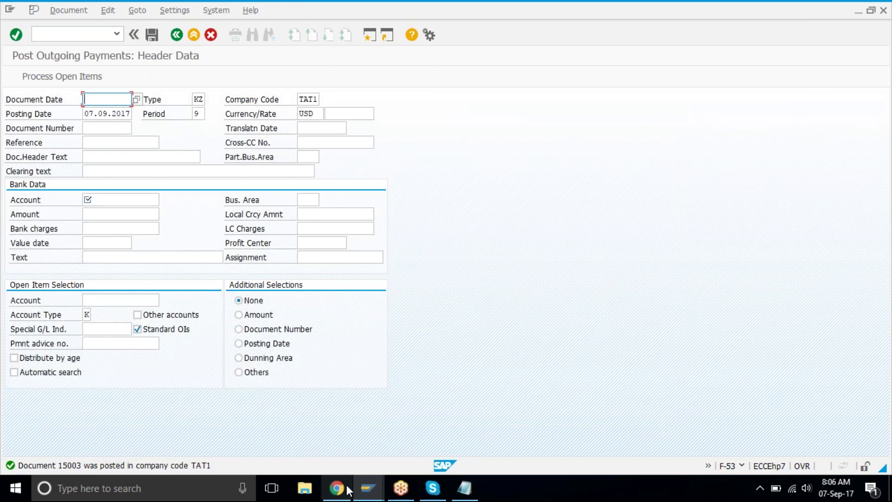
# Step: Refresh Indeed.com's vendor line items, check the clearing document of each item, and return to the selection screen
pyautogui.moveTo(367, 494)
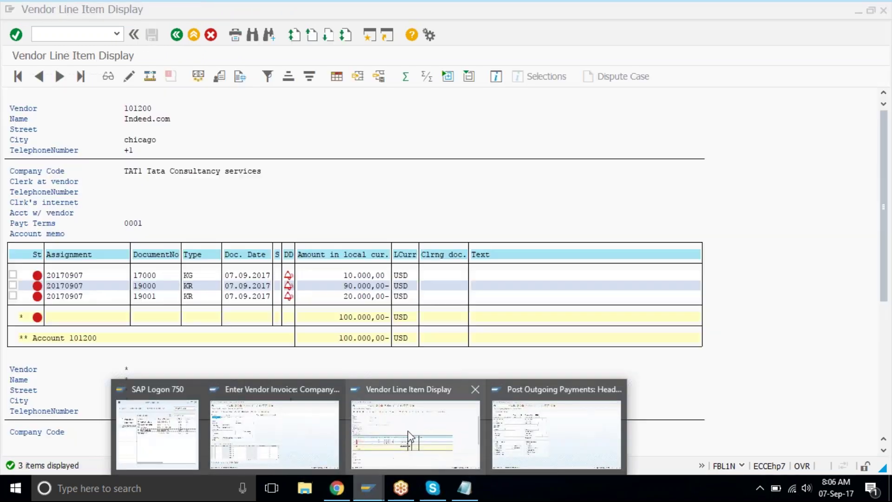
pyautogui.click(413, 439)
pyautogui.click(29, 10)
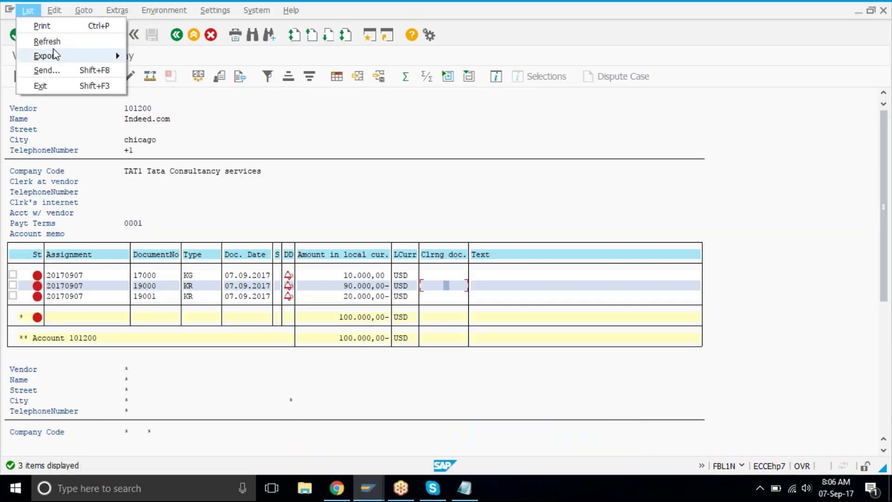
pyautogui.click(56, 43)
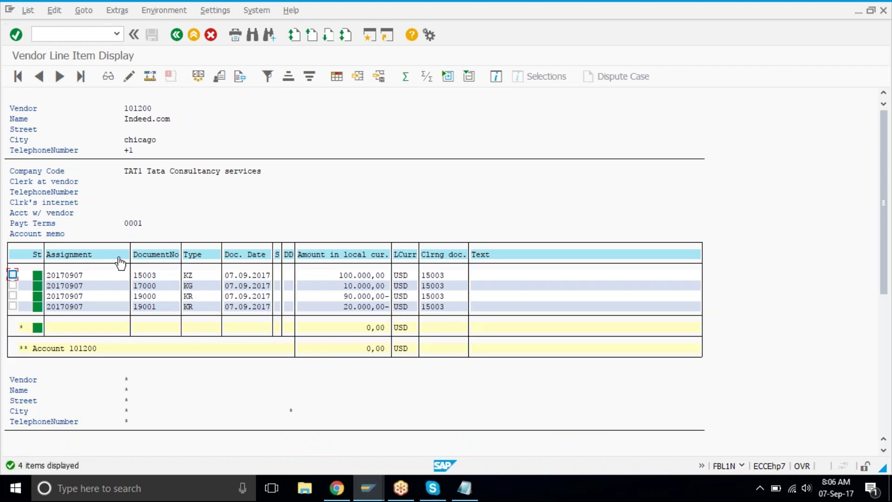
pyautogui.moveTo(453, 310); pyautogui.dragTo(130, 269)
pyautogui.moveTo(422, 276); pyautogui.dragTo(462, 287)
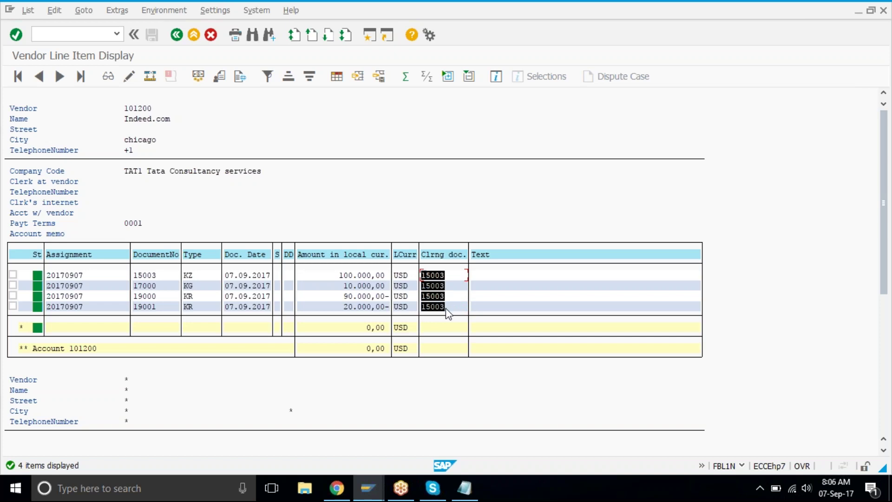
pyautogui.hotkey('ctrl', 'c')
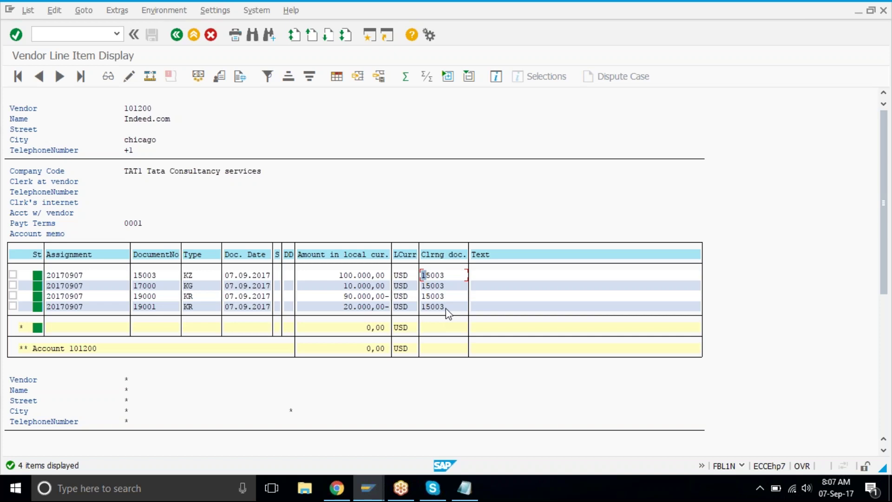
pyautogui.click(346, 201)
pyautogui.click(194, 35)
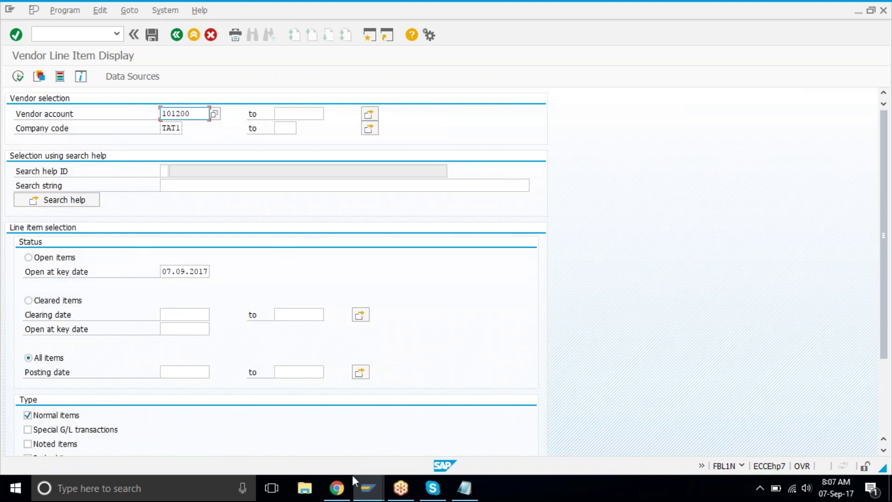
# Step: Switch to Notepad and replace the document type notes with the heading "manual payments"
pyautogui.click(360, 488)
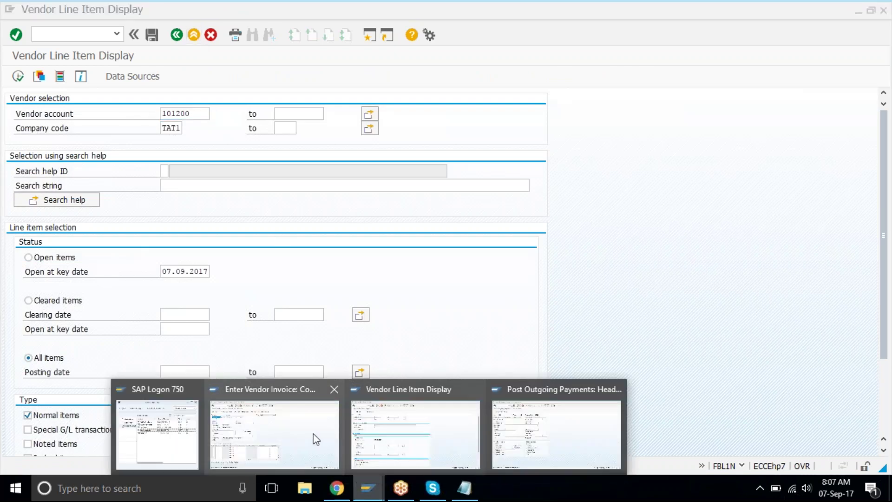
pyautogui.moveTo(316, 440)
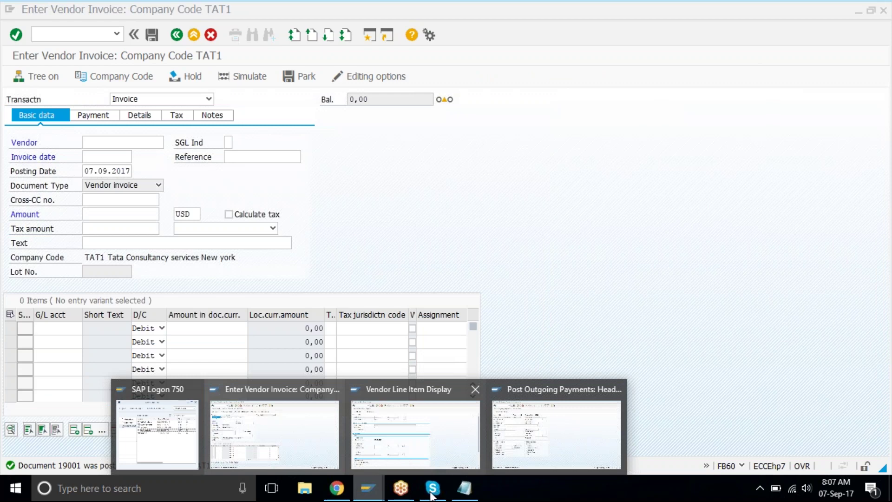
pyautogui.click(472, 497)
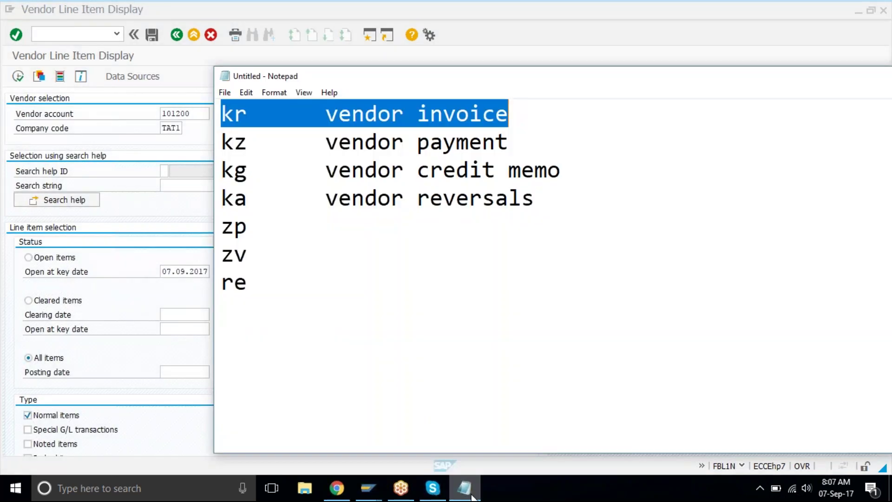
pyautogui.click(494, 328)
pyautogui.hotkey('ctrl', 'a')
pyautogui.write('manual pa')
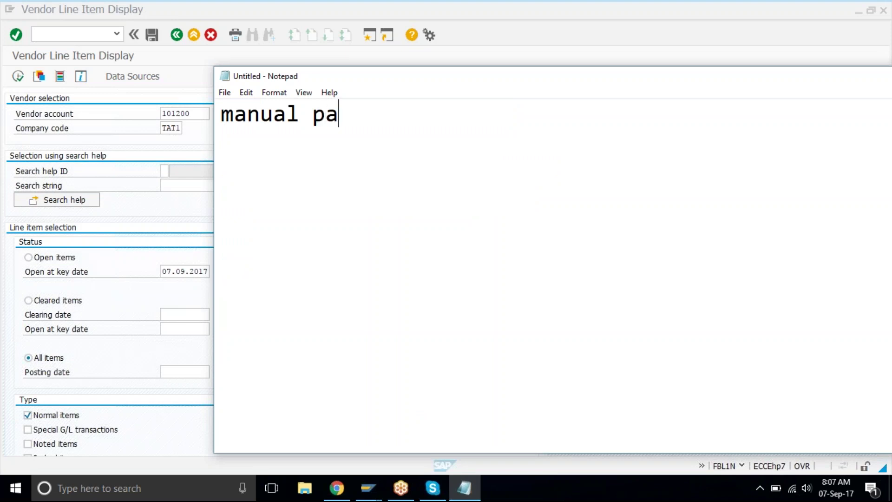
pyautogui.write('yments')
pyautogui.press('Return')
# Step: Add the indented lines "partial payment" and "residual payment" under the manual payments heading
pyautogui.press('Tab')
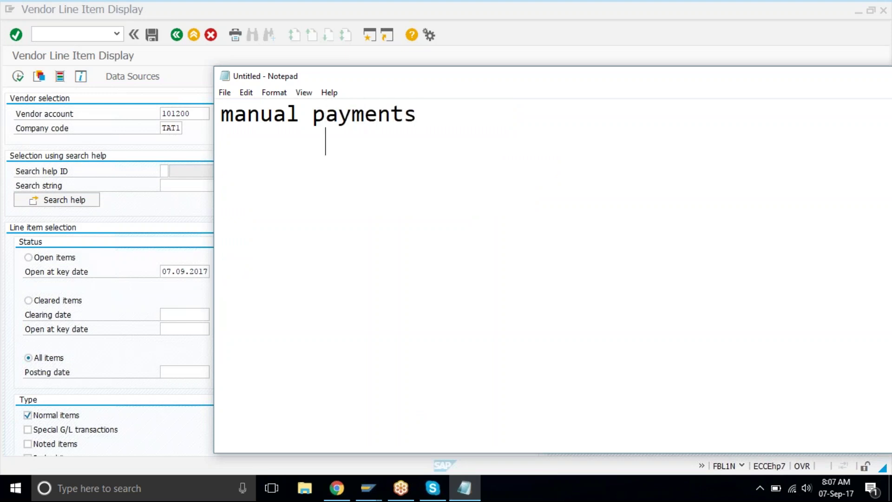
pyautogui.write('parti')
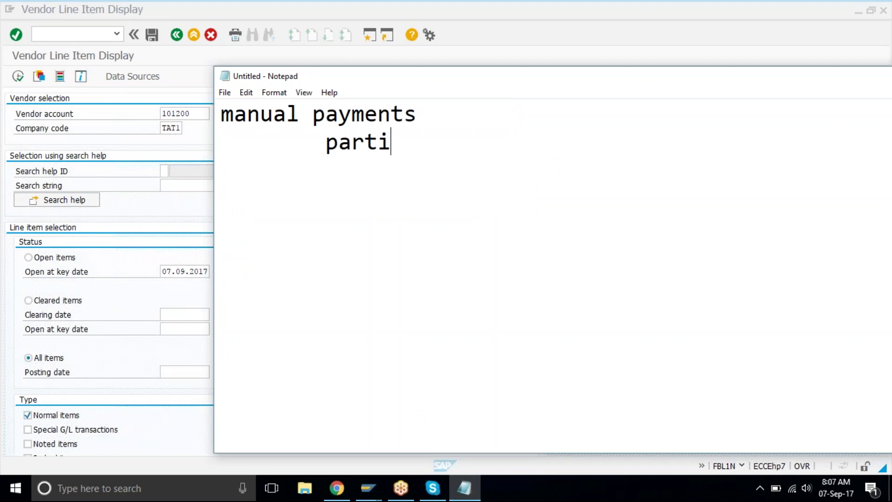
pyautogui.write('al payment')
pyautogui.press('Return')
pyautogui.press('Tab')
pyautogui.write('residual payment')
# Step: Insert an indented line "full payment" between the heading and the partial payment line
pyautogui.press('Up')
pyautogui.press('Up')
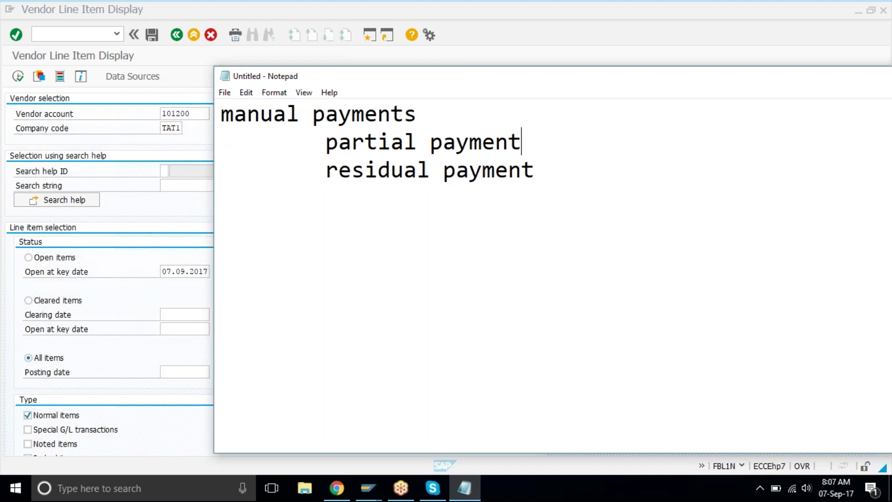
pyautogui.press('Return')
pyautogui.press('Tab')
pyautogui.write('f')
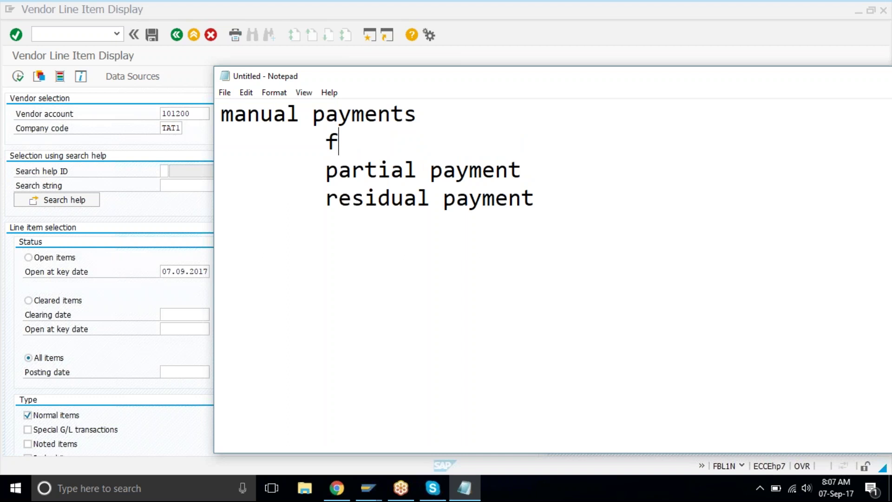
pyautogui.write('ull payment')
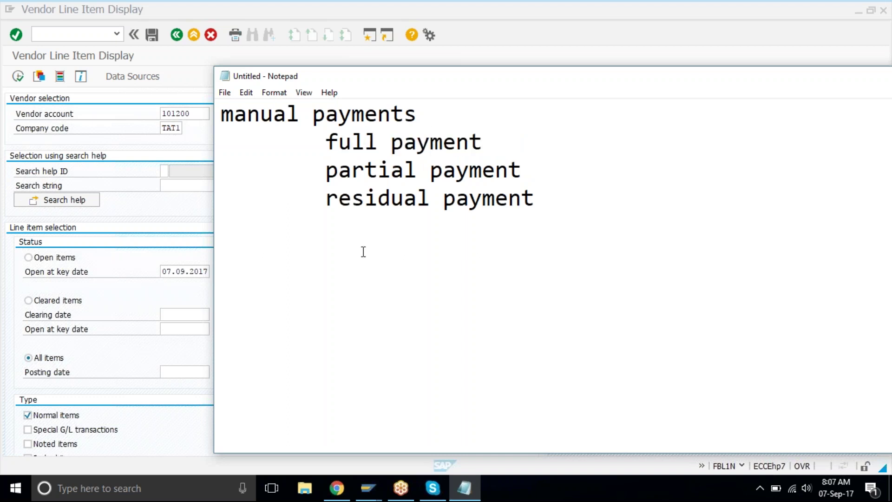
# Step: Highlight the full payment entry and the partial payment entry in the notes
pyautogui.click(318, 135)
pyautogui.moveTo(408, 144); pyautogui.dragTo(482, 142)
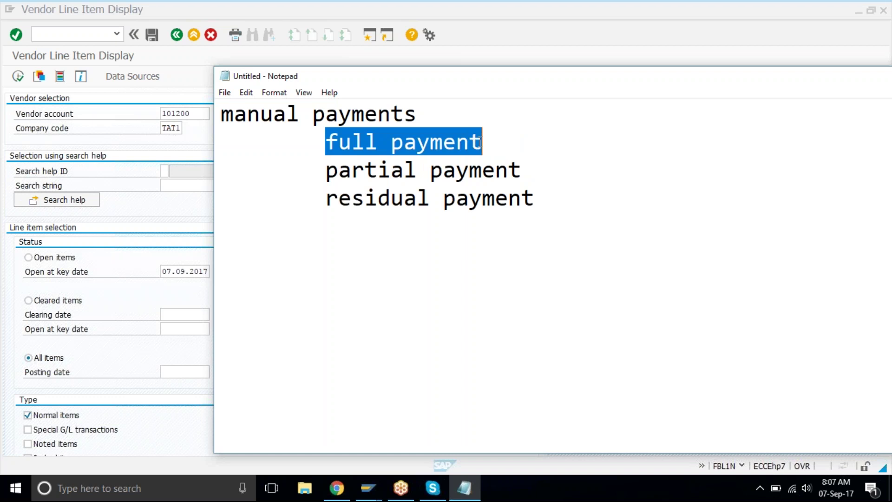
pyautogui.click(368, 490)
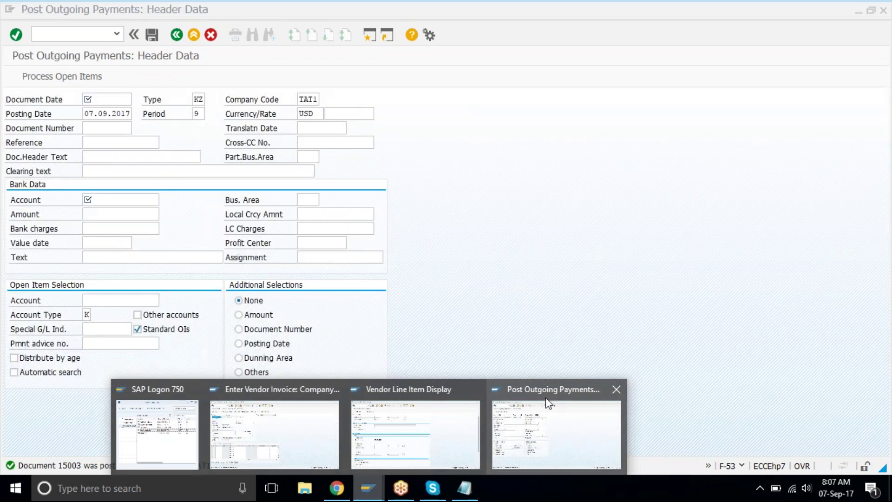
pyautogui.click(441, 217)
pyautogui.moveTo(324, 170); pyautogui.dragTo(542, 198)
pyautogui.click(543, 200)
pyautogui.moveTo(325, 171); pyautogui.dragTo(589, 161)
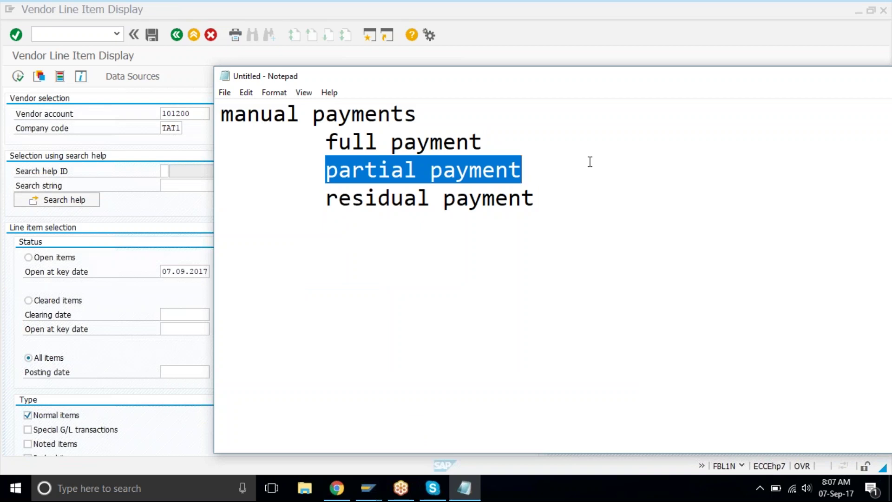
# Step: Switch to SAP's vendor invoice entry and fill in Accenture Inc.'s vendor account, invoice date 07092017 and amount 80000
pyautogui.click(176, 4)
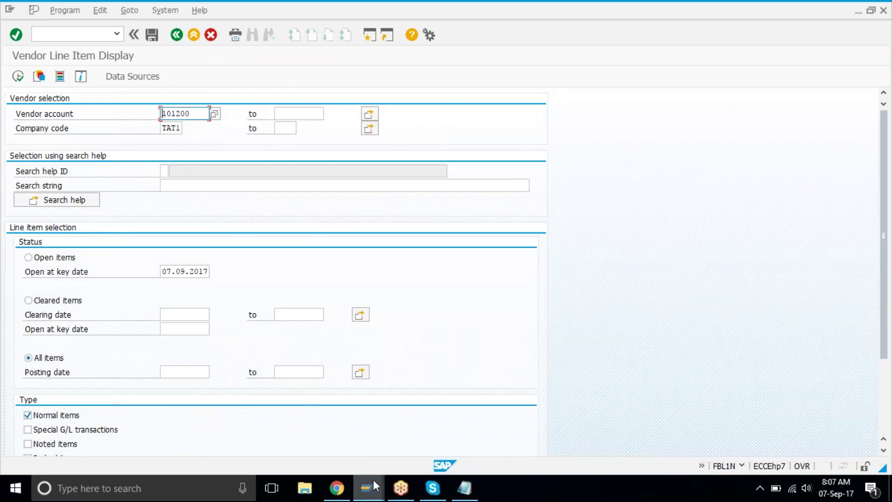
pyautogui.moveTo(373, 480)
pyautogui.click(331, 416)
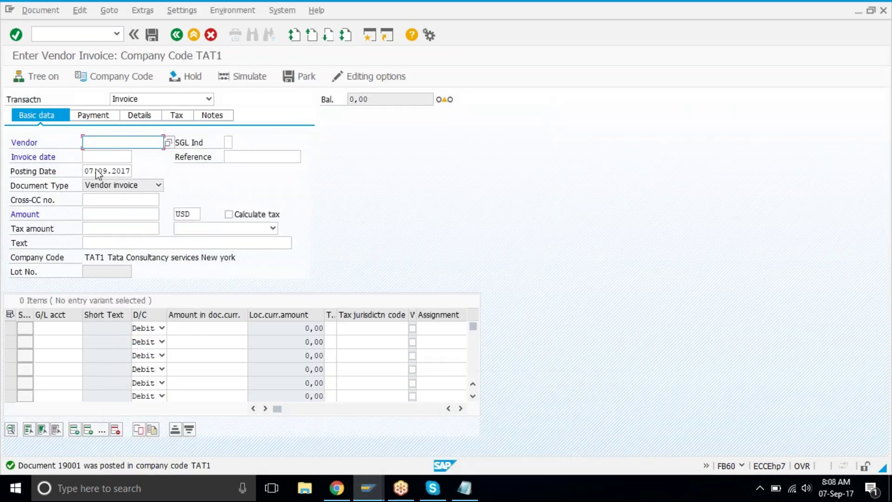
pyautogui.write('1012')
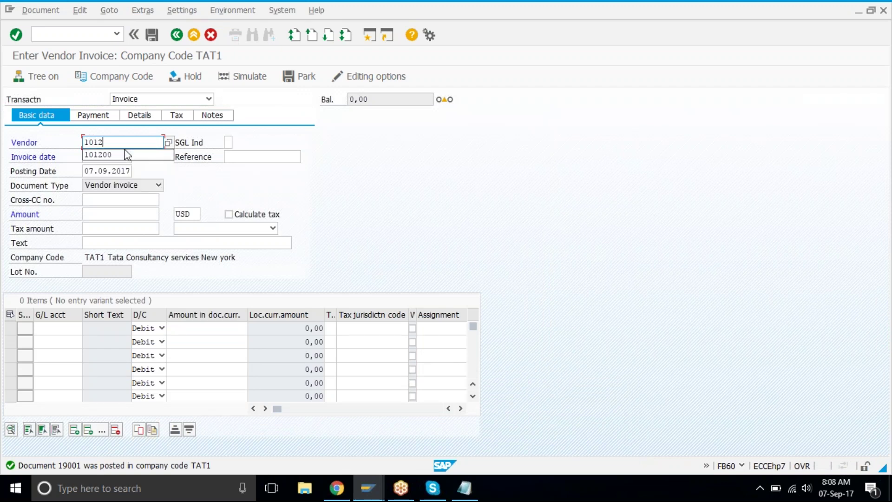
pyautogui.press('BackSpace')
pyautogui.write('100')
pyautogui.press('Return')
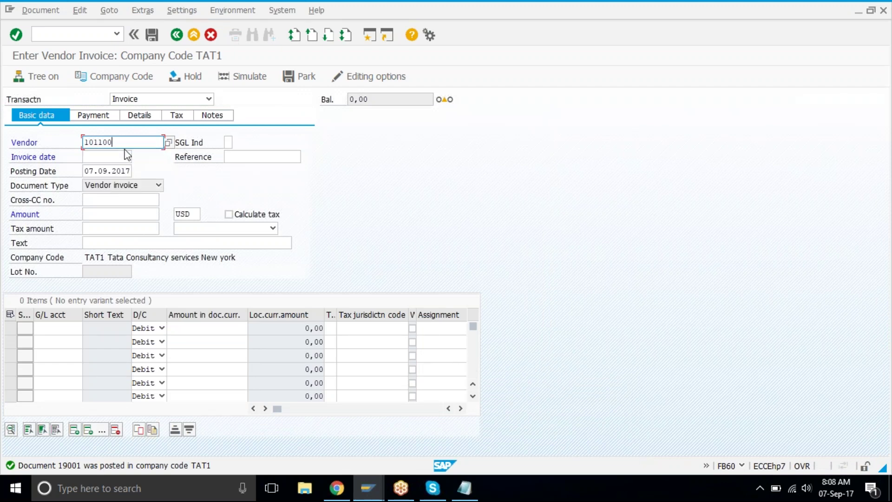
pyautogui.click(109, 156)
pyautogui.write('07092017')
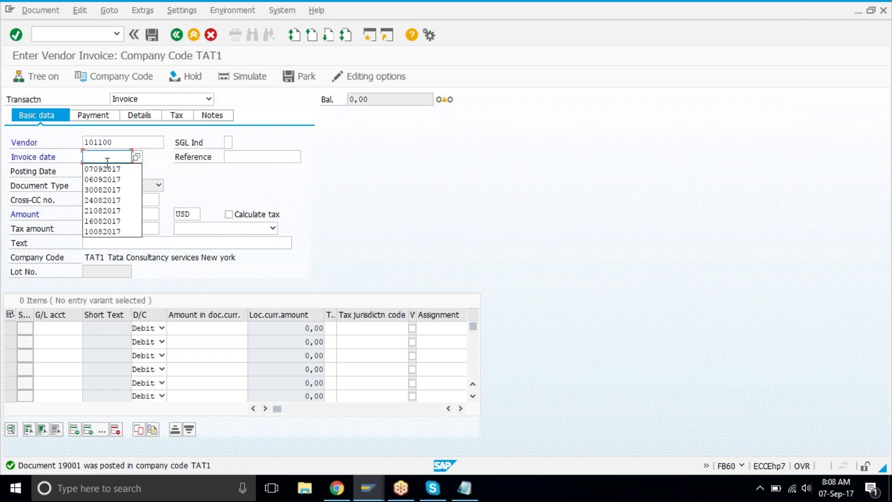
pyautogui.click(107, 215)
pyautogui.write('80000')
# Step: Add a debit line on G/L account 4500 for the full invoice amount using * and post the invoice
pyautogui.click(56, 328)
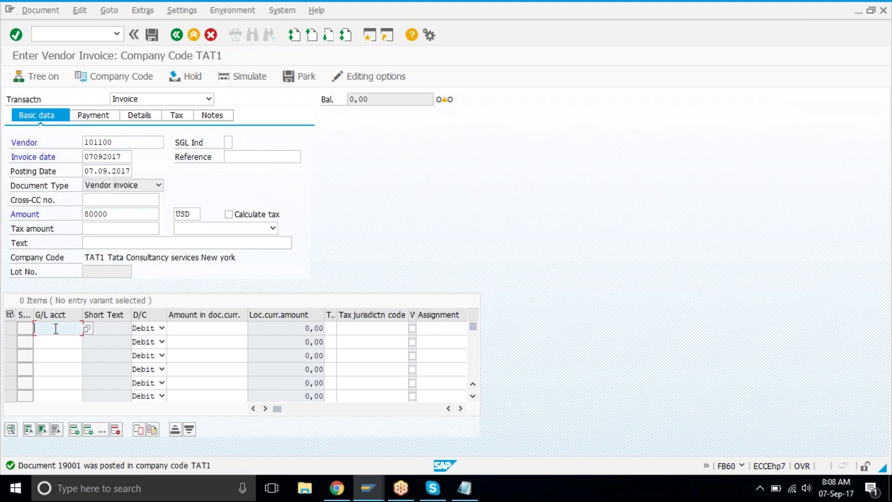
pyautogui.write('4500')
pyautogui.click(219, 325)
pyautogui.write('*')
pyautogui.press('Return')
pyautogui.hotkey('ctrl', 's')
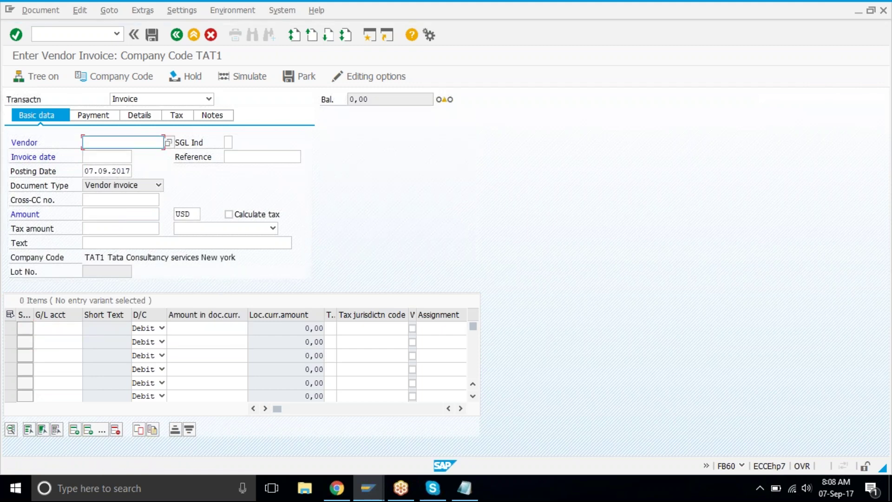
# Step: Display Accenture Inc.'s line items in company code TAT1 and check the open 80.000,00 invoice
pyautogui.moveTo(368, 488)
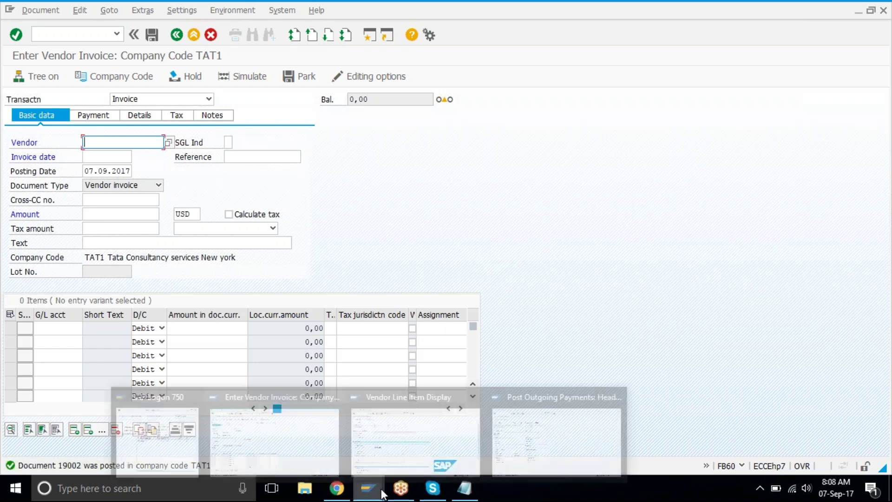
pyautogui.click(421, 423)
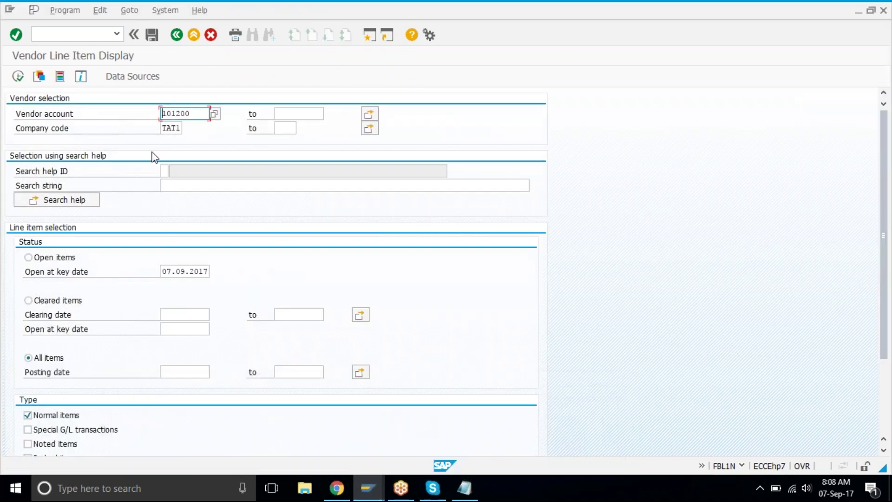
pyautogui.click(18, 76)
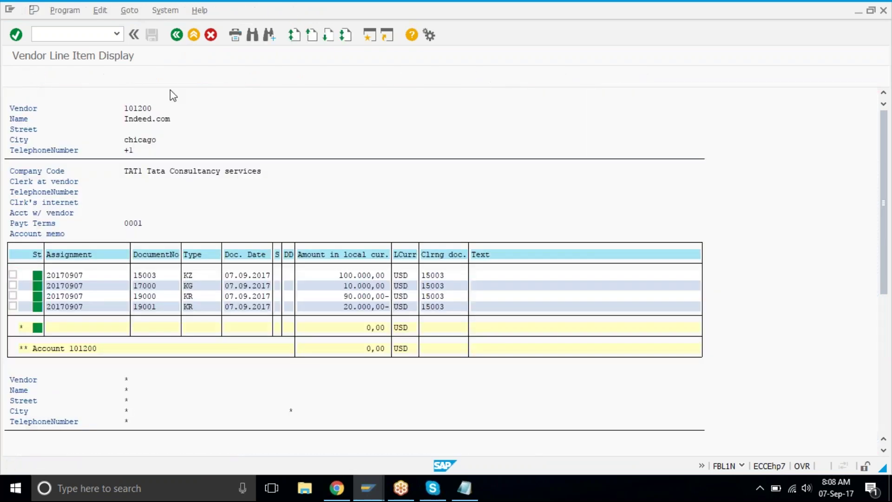
pyautogui.press('F3')
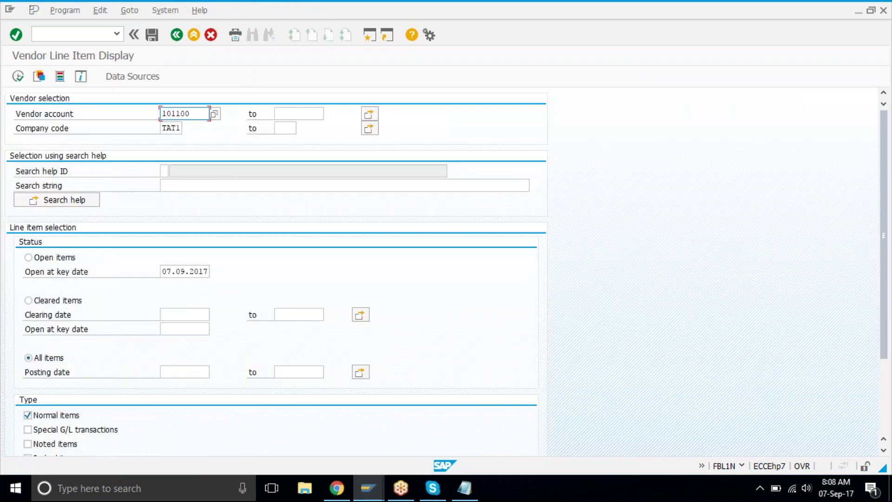
pyautogui.click(18, 77)
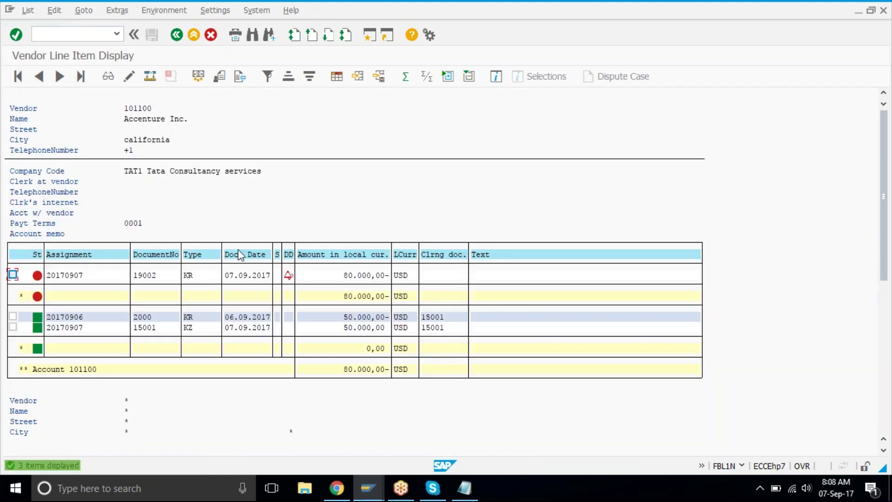
pyautogui.moveTo(323, 274); pyautogui.dragTo(422, 266)
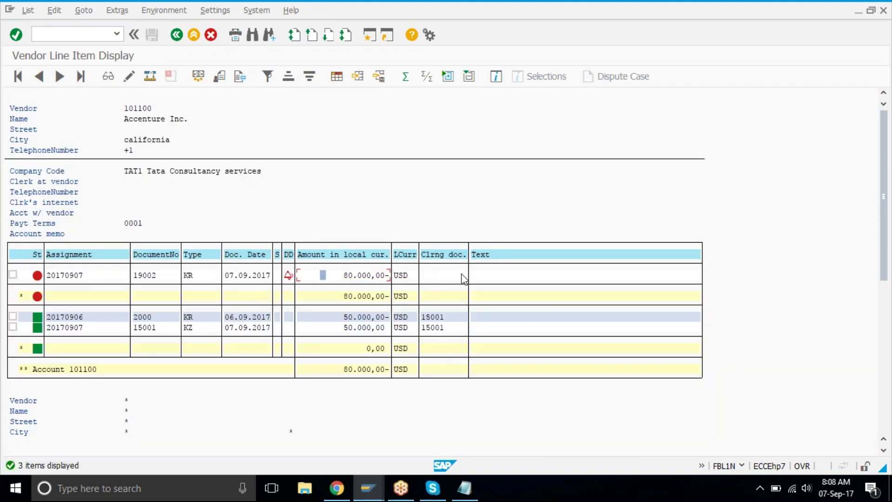
# Step: In the outgoing payment header, enter document date 07092017 and bank G/L account 2010
pyautogui.click(367, 487)
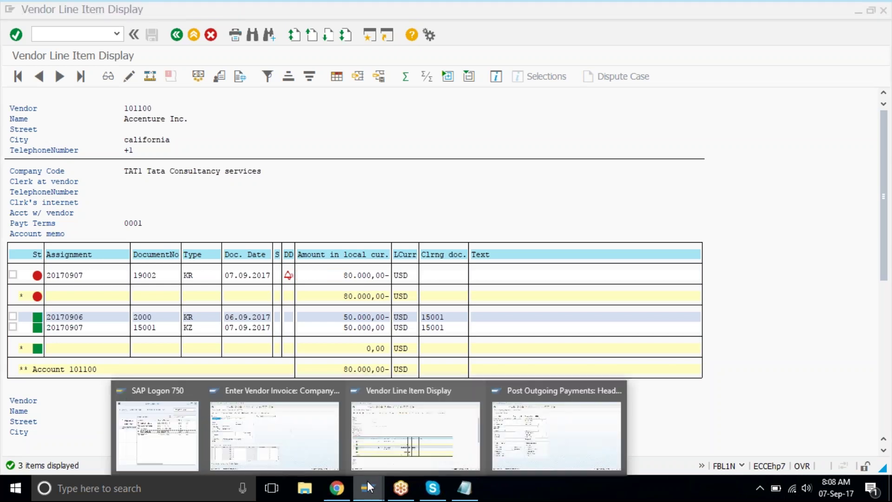
pyautogui.click(577, 405)
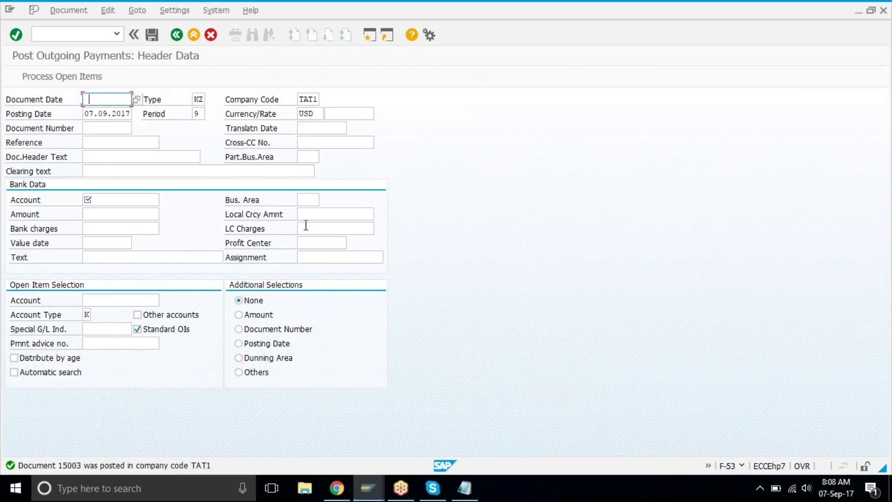
pyautogui.write('07092017')
pyautogui.press('Down')
pyautogui.press('Down')
pyautogui.press('Down')
pyautogui.press('Down')
pyautogui.press('Down')
pyautogui.write('2010')
# Step: Set the payment amount to 20000 and the value date to 07092017
pyautogui.press('Down')
pyautogui.write('200')
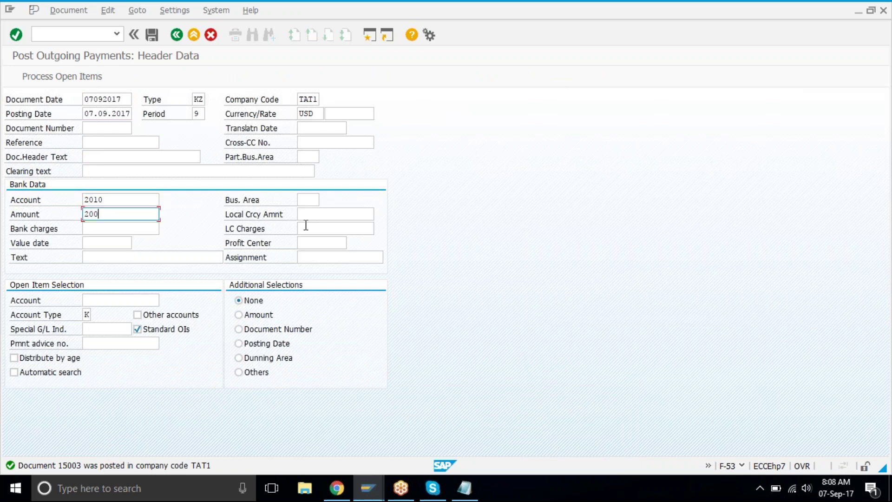
pyautogui.write('00')
pyautogui.press('Down')
pyautogui.press('Down')
pyautogui.write('07092017')
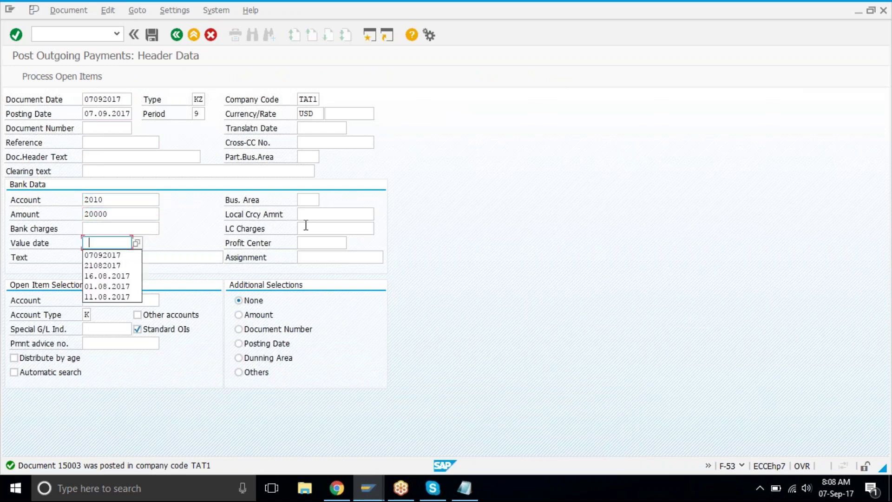
# Step: Enter Accenture Inc.'s vendor account as the open item account and process its open items
pyautogui.press('Down')
pyautogui.press('Down')
pyautogui.write('101200')
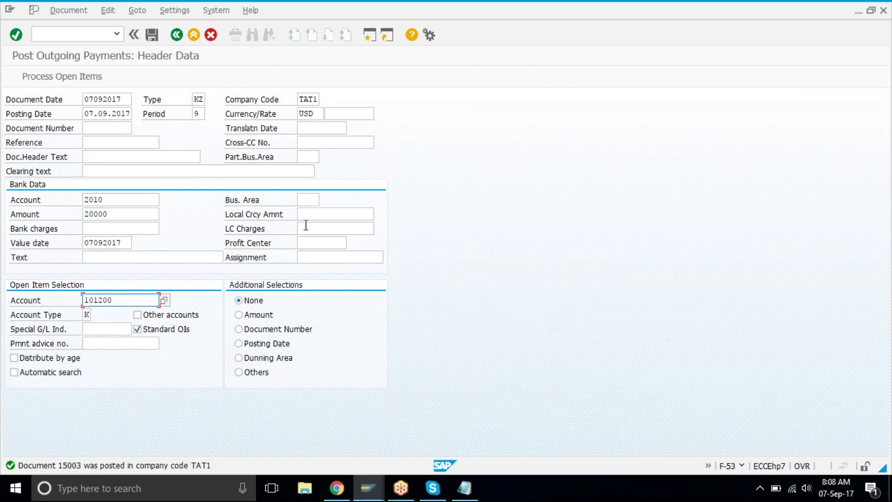
pyautogui.press('Return')
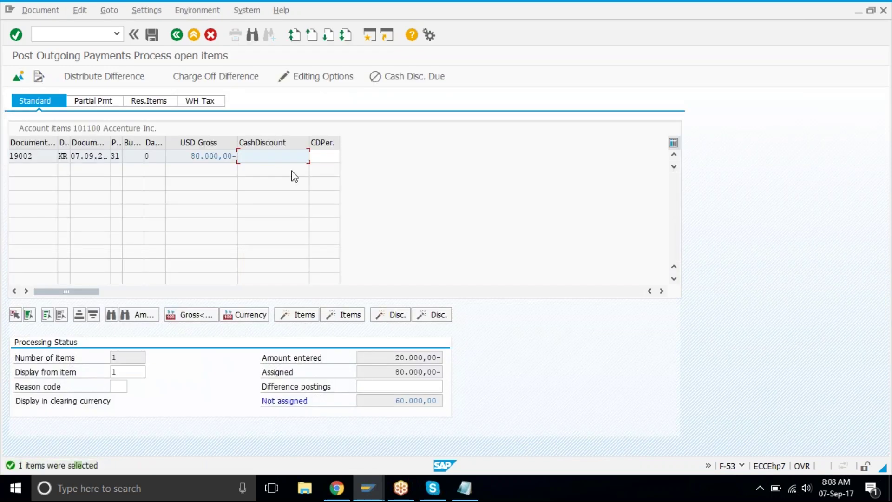
# Step: Compare the entered payment amount with the assigned amount and examine the not assigned difference in the processing status
pyautogui.click(381, 363)
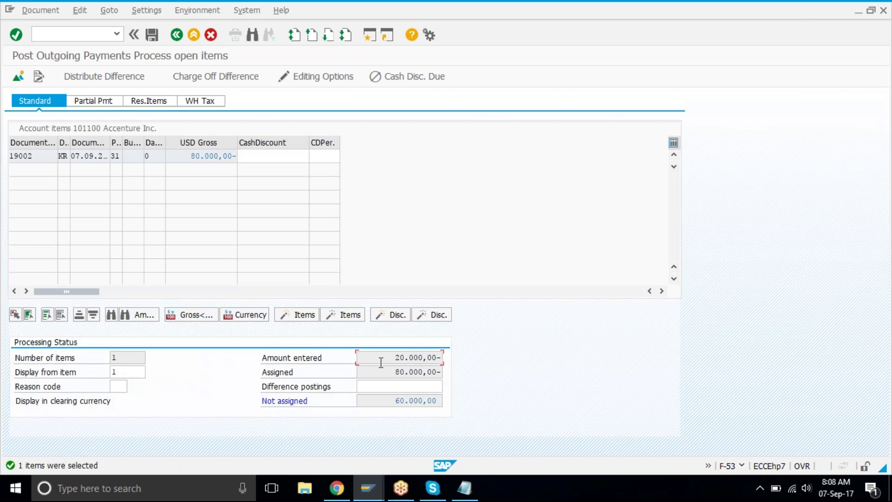
pyautogui.click(385, 373)
pyautogui.moveTo(319, 378); pyautogui.dragTo(448, 365)
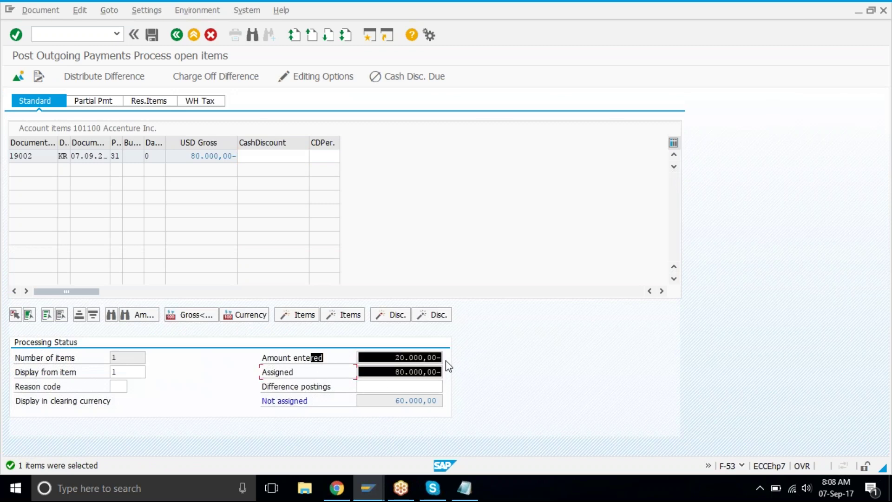
pyautogui.click(448, 366)
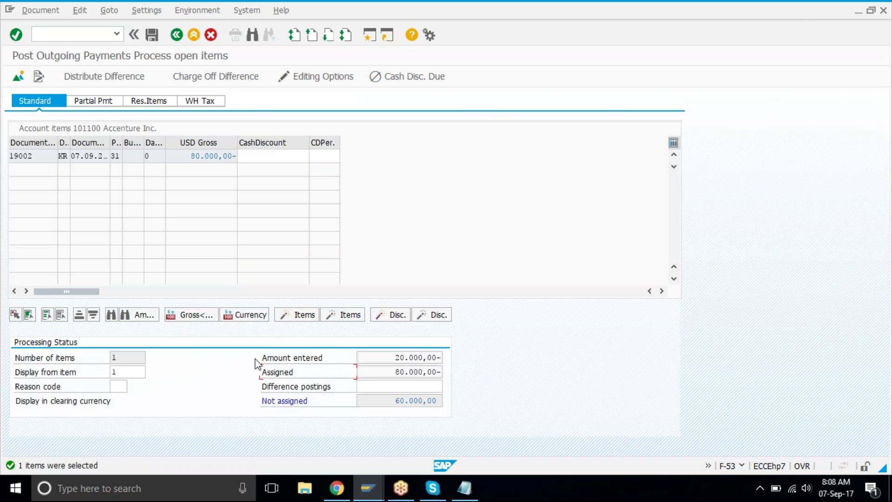
pyautogui.moveTo(259, 365); pyautogui.dragTo(474, 383)
pyautogui.click(453, 380)
pyautogui.moveTo(371, 400); pyautogui.dragTo(443, 402)
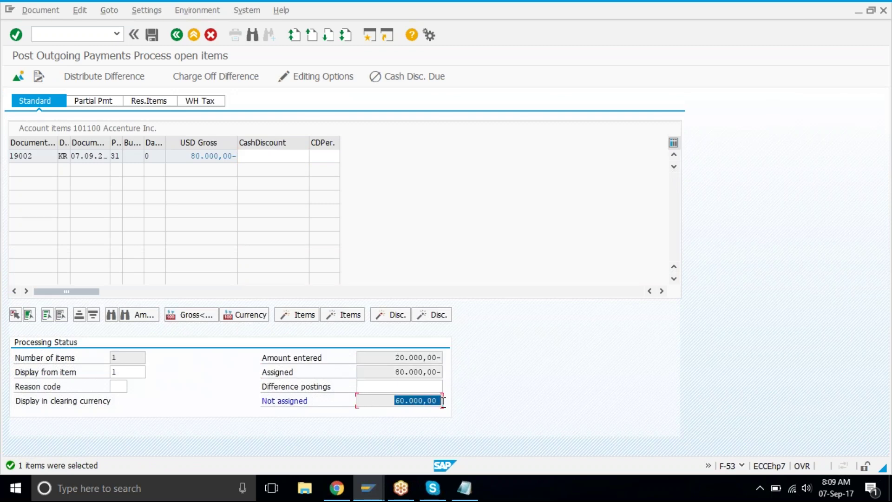
pyautogui.click(443, 401)
pyautogui.moveTo(386, 400); pyautogui.dragTo(464, 412)
pyautogui.click(386, 400)
# Step: View the partial payment and residual items options for the invoice, then return to the standard open item view
pyautogui.click(100, 101)
pyautogui.click(143, 102)
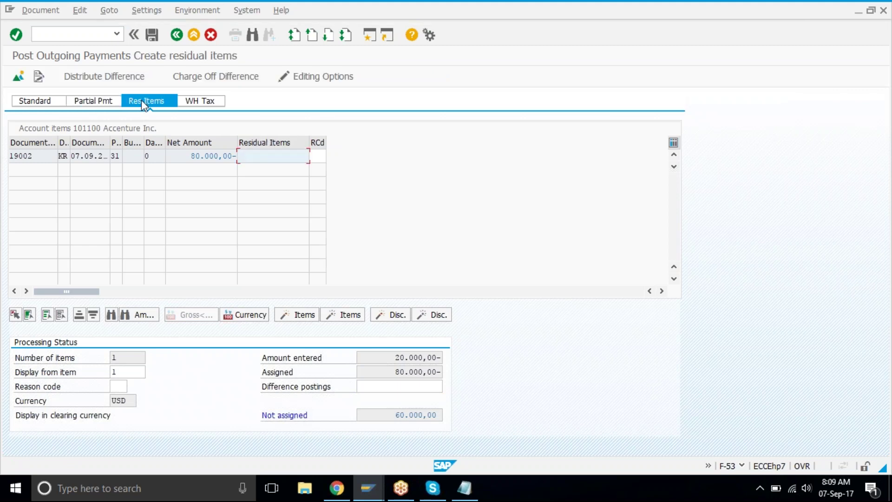
pyautogui.click(81, 104)
pyautogui.click(35, 100)
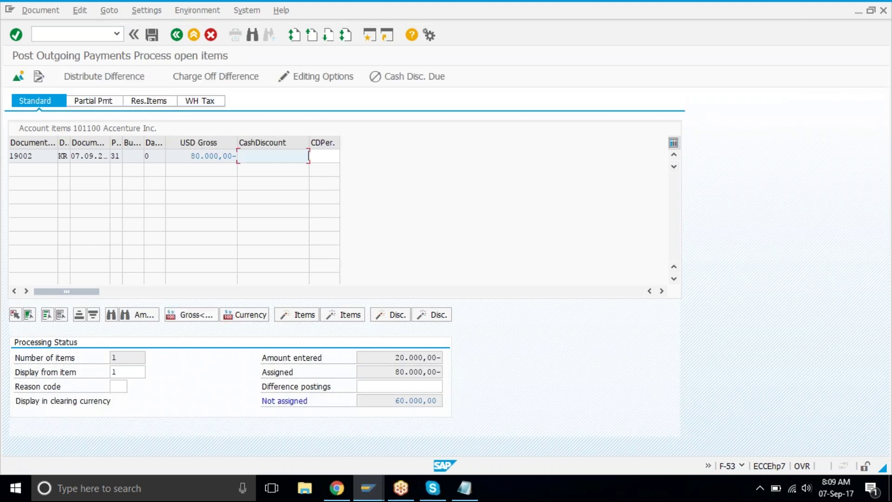
# Step: Enter a partial payment of 20.000,00 USD against the vendor's 80.000,00 invoice
pyautogui.click(95, 104)
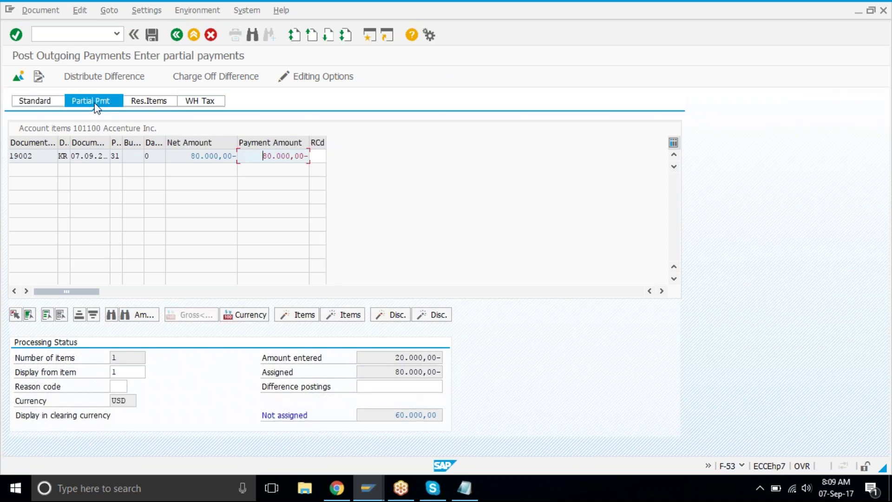
pyautogui.doubleClick(255, 158)
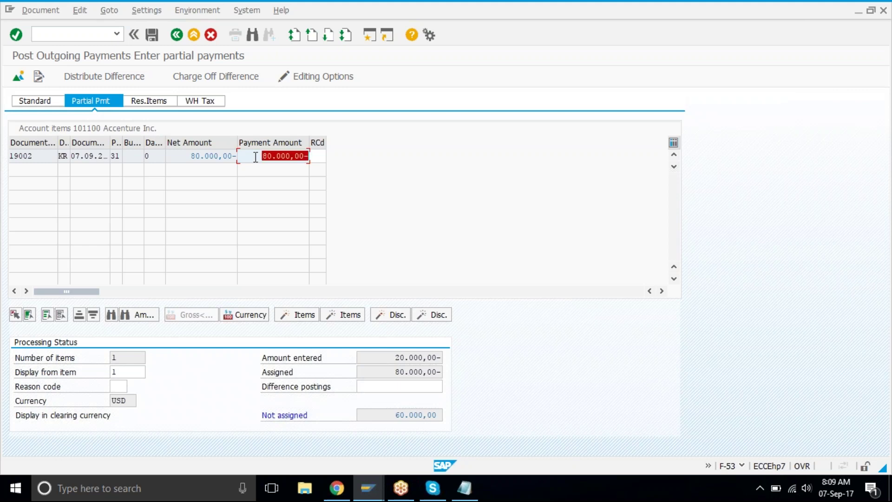
pyautogui.press('Delete')
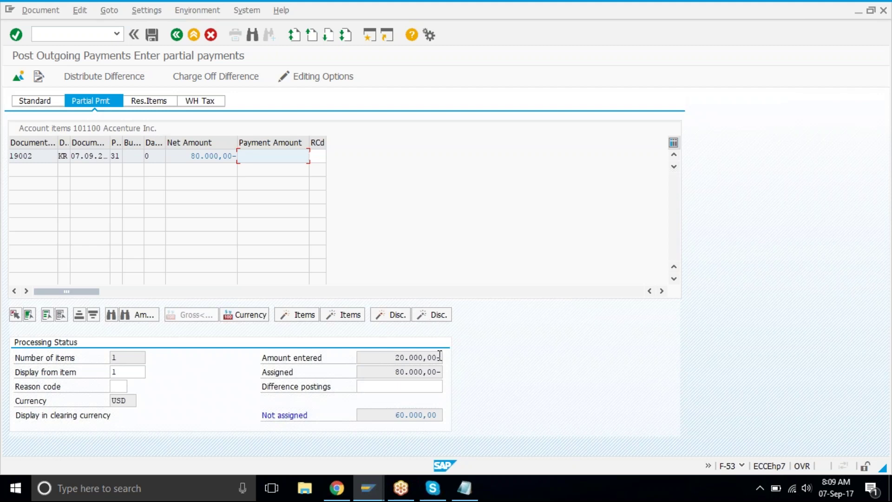
pyautogui.write('20000')
pyautogui.press('Return')
pyautogui.click(366, 355)
pyautogui.write('2')
pyautogui.press('Return')
pyautogui.doubleClick(188, 155)
pyautogui.doubleClick(259, 162)
pyautogui.press('Return')
# Step: Compare the payment amount with the entered and assigned amounts, and post the outgoing payment
pyautogui.moveTo(287, 157); pyautogui.dragTo(401, 358)
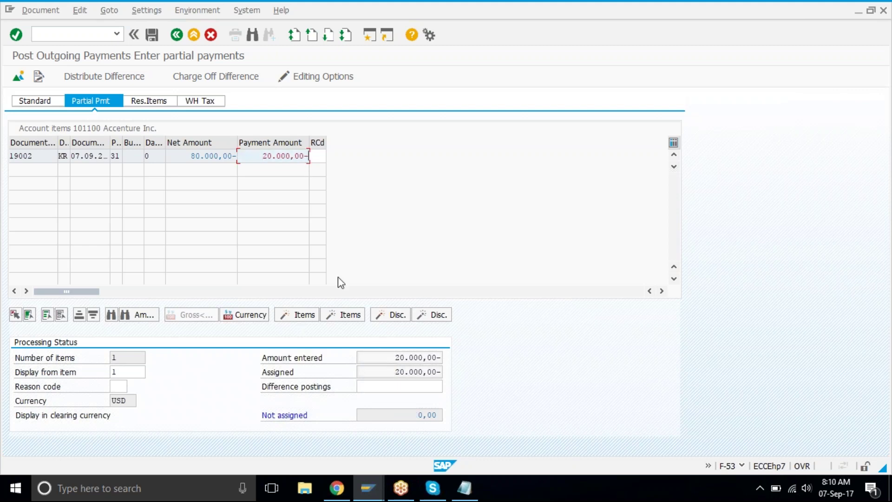
pyautogui.doubleClick(269, 157)
pyautogui.doubleClick(270, 156)
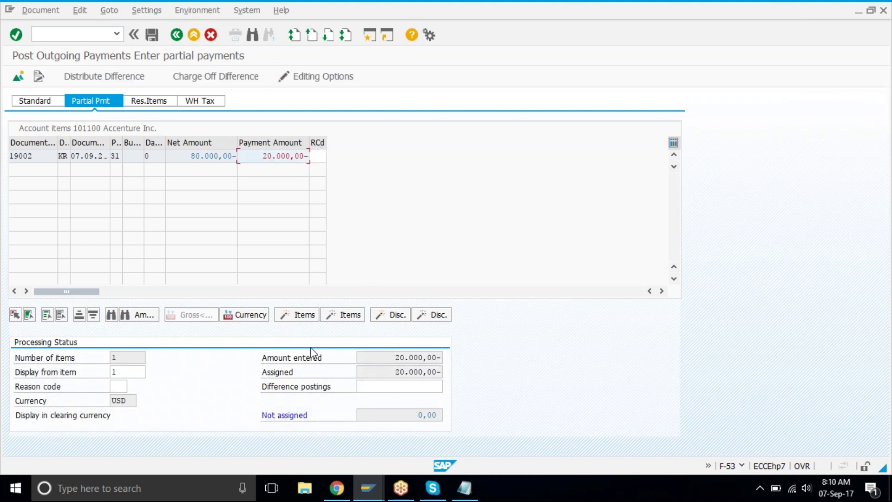
pyautogui.moveTo(268, 358); pyautogui.dragTo(440, 412)
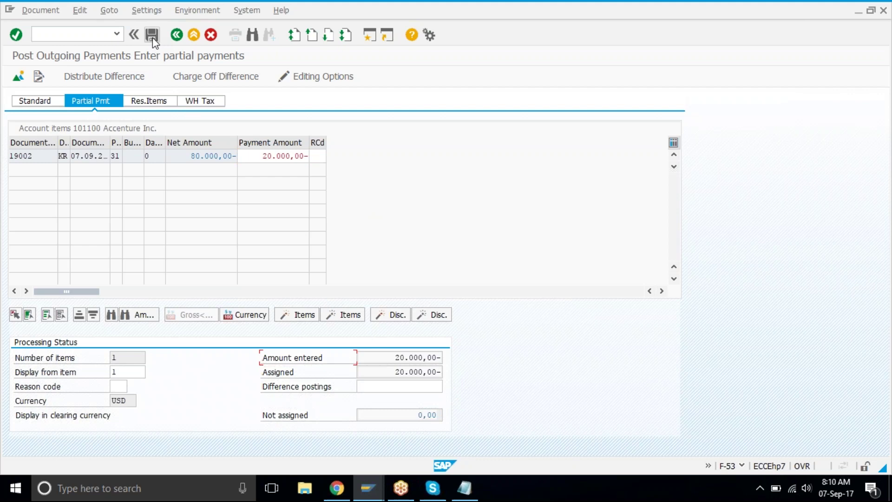
pyautogui.click(153, 40)
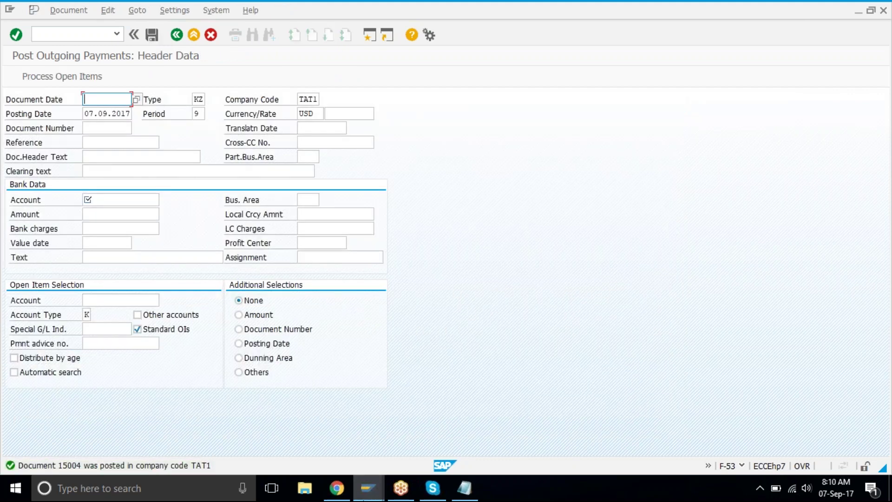
# Step: Refresh the vendor line item display for Accenture Inc. and review the open payment, invoice and subtotal amounts
pyautogui.moveTo(368, 488)
pyautogui.click(417, 423)
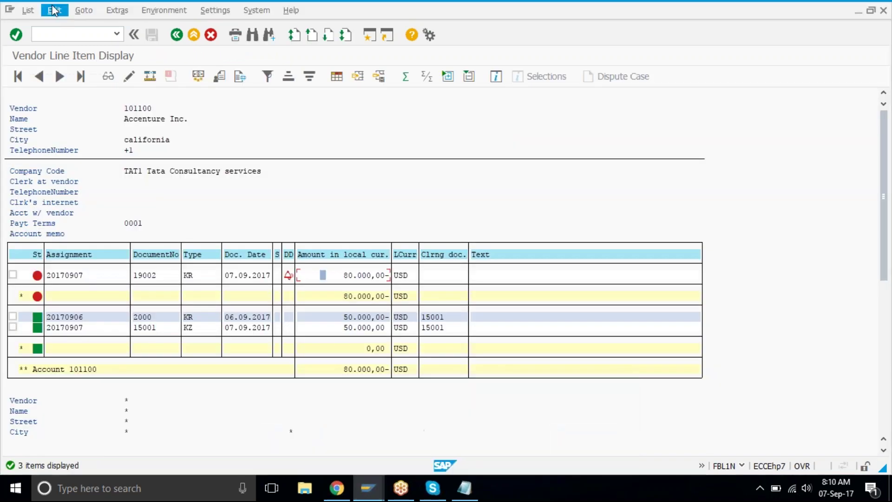
pyautogui.click(27, 10)
pyautogui.click(72, 43)
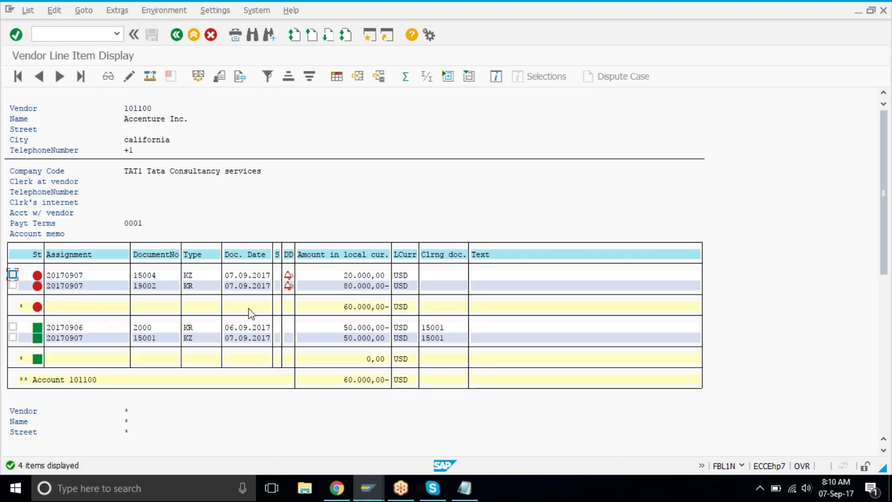
pyautogui.moveTo(172, 265); pyautogui.dragTo(418, 286)
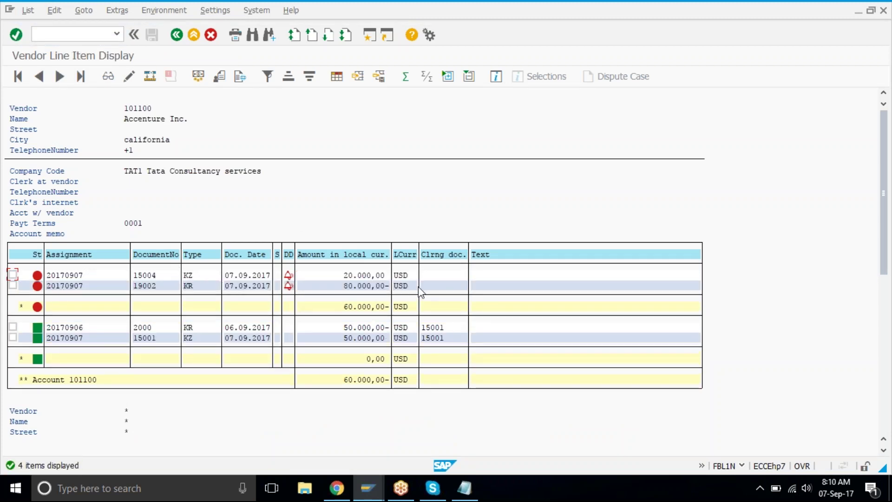
pyautogui.click(341, 276)
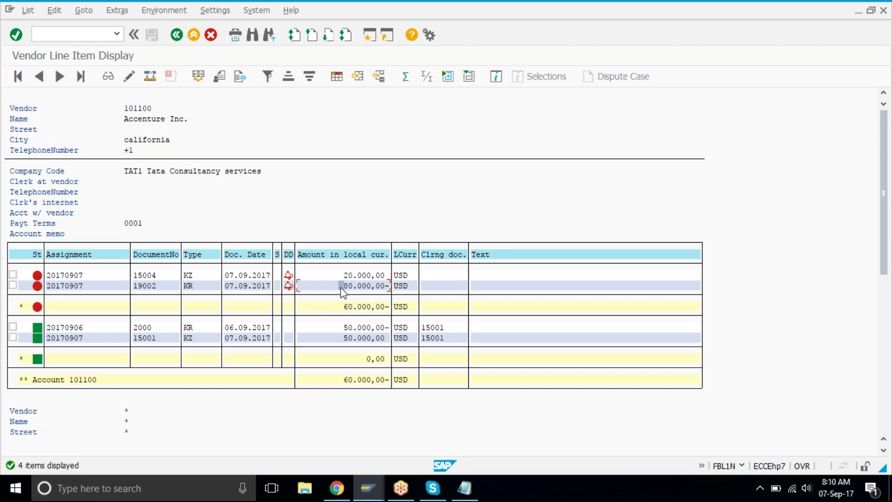
pyautogui.moveTo(330, 307); pyautogui.dragTo(415, 313)
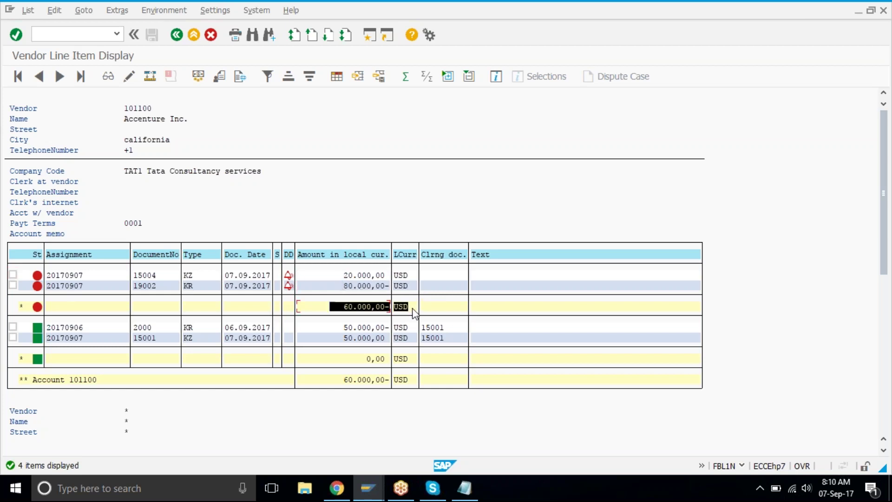
pyautogui.hotkey('ctrl', 'c')
# Step: Return to the outgoing payment header and set the document date to 07092017
pyautogui.click(370, 489)
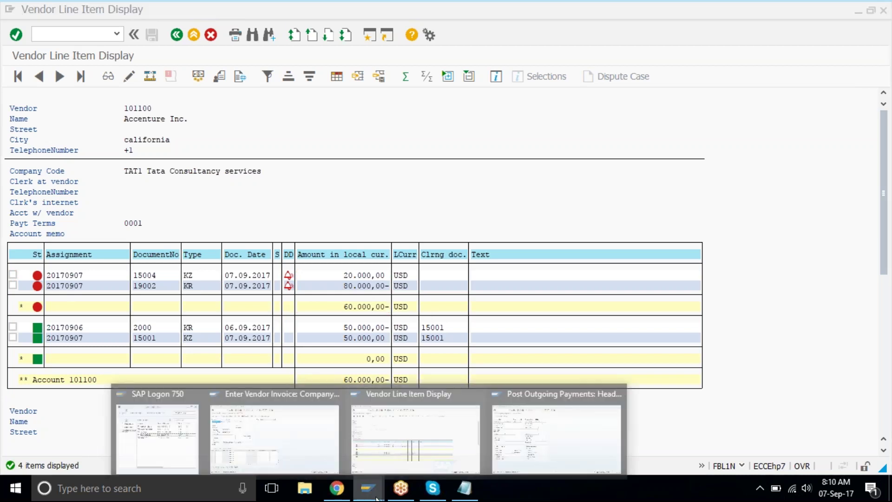
pyautogui.click(562, 442)
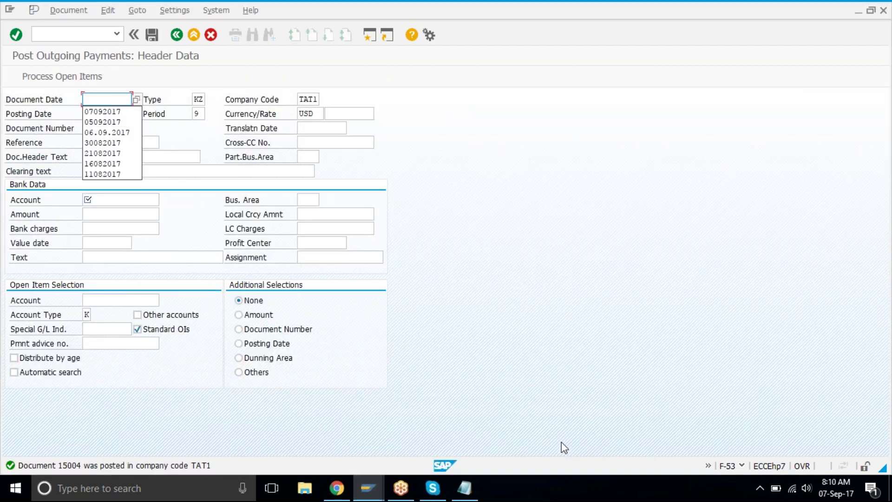
pyautogui.press('Down')
pyautogui.press('Return')
pyautogui.press('Down')
pyautogui.press('Down')
pyautogui.press('Down')
pyautogui.press('Down')
pyautogui.press('Down')
pyautogui.press('Down')
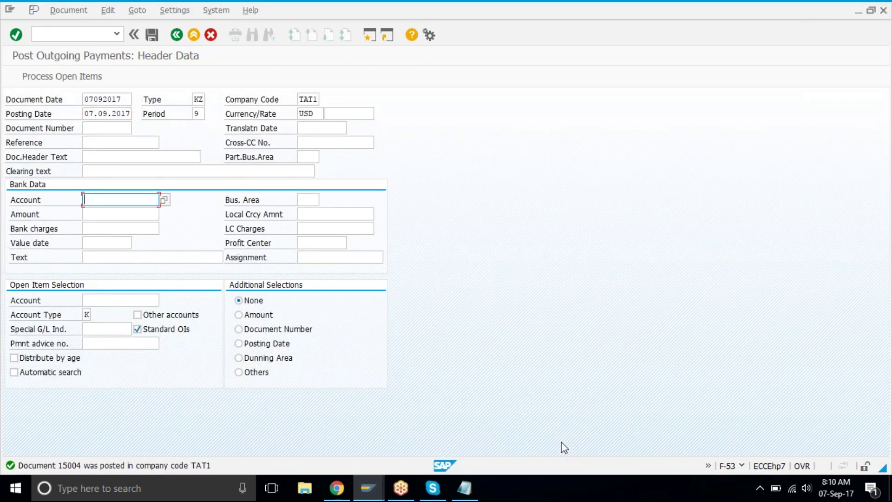
# Step: Enter the bank account and a payment amount of 30000 in the bank data
pyautogui.write('3')
pyautogui.press('BackSpace')
pyautogui.write('2010')
pyautogui.press('Tab')
pyautogui.write('300')
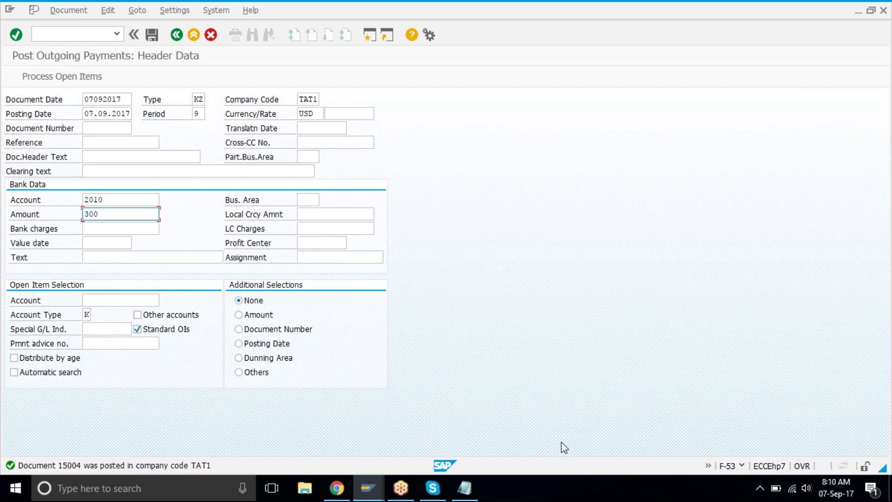
pyautogui.press('Tab')
pyautogui.press('Tab')
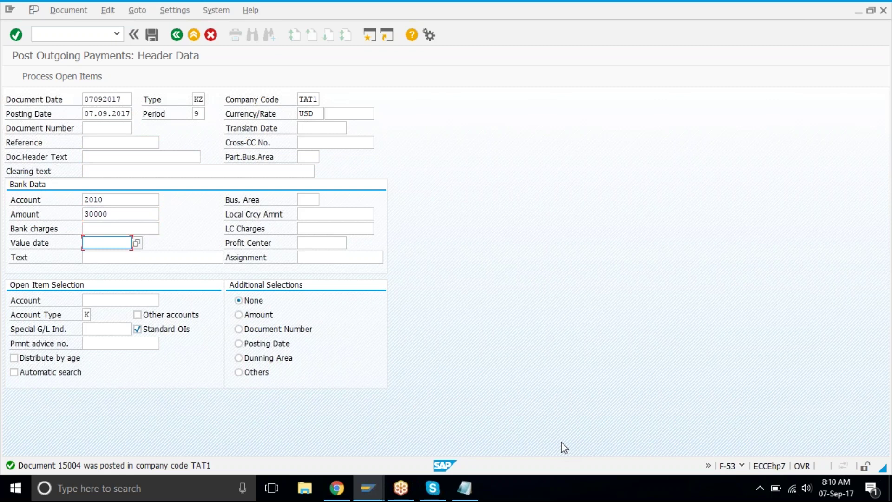
# Step: Set the value date to 07092017, choose Accenture Inc.'s vendor account for open item selection, and process the open items
pyautogui.press('Down')
pyautogui.press('Return')
pyautogui.press('Tab')
pyautogui.press('Tab')
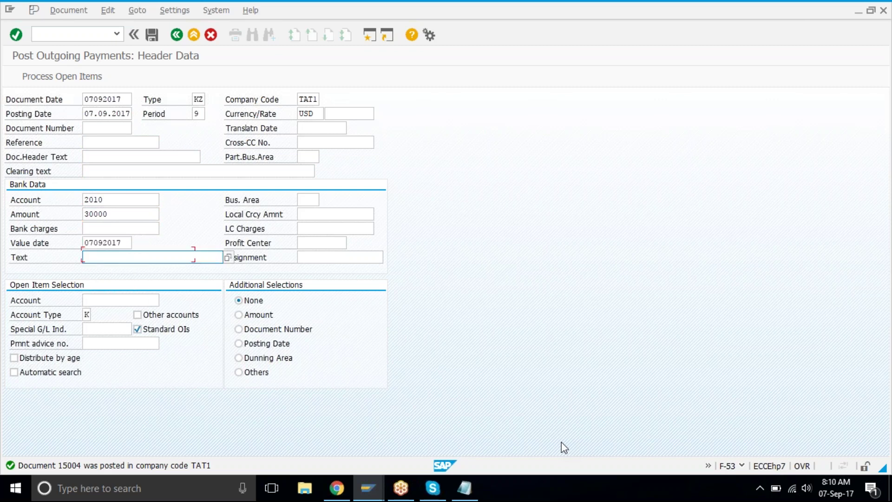
pyautogui.press('Down')
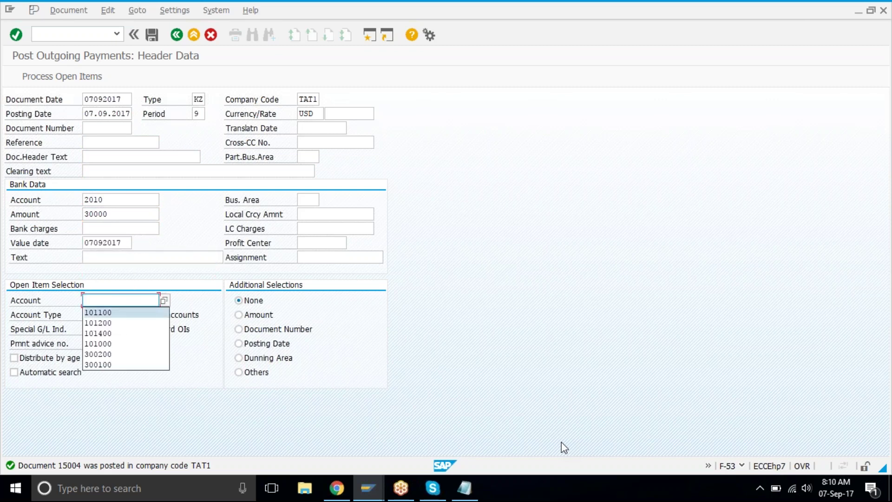
pyautogui.press('Return')
pyautogui.press('Return')
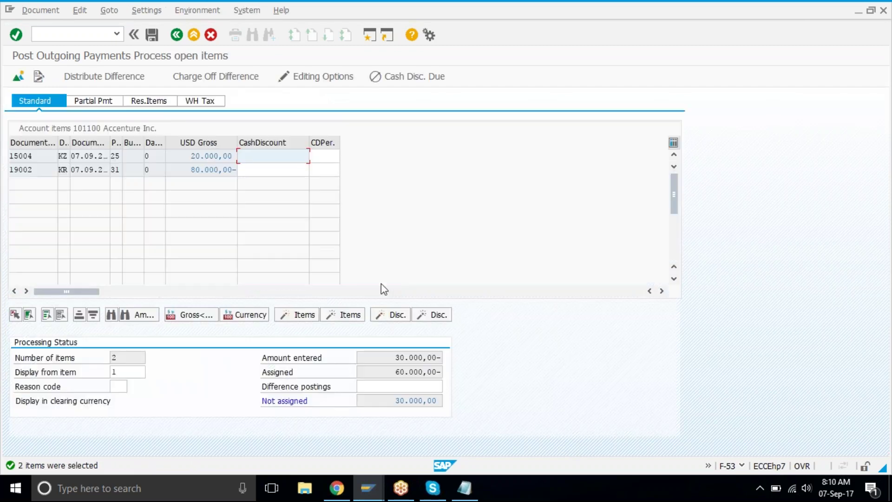
# Step: Show the items as partial payments and set the KR invoice's payment amount to 50.000,00
pyautogui.click(112, 102)
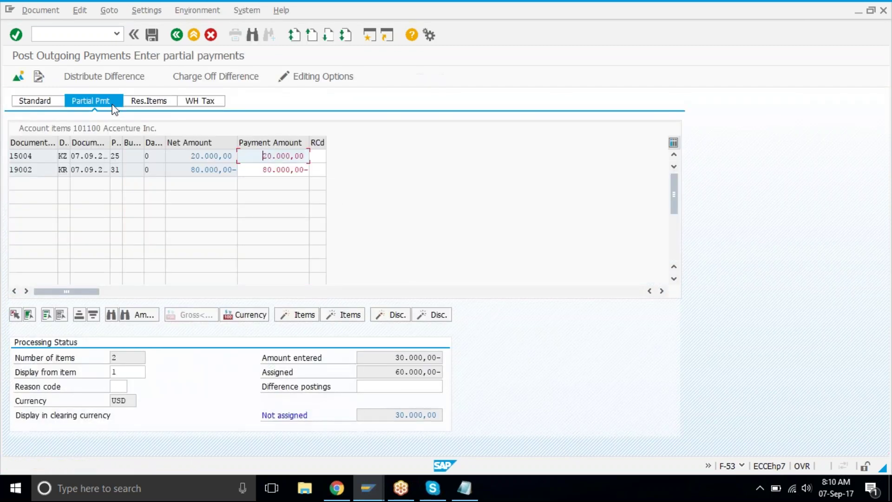
pyautogui.doubleClick(248, 172)
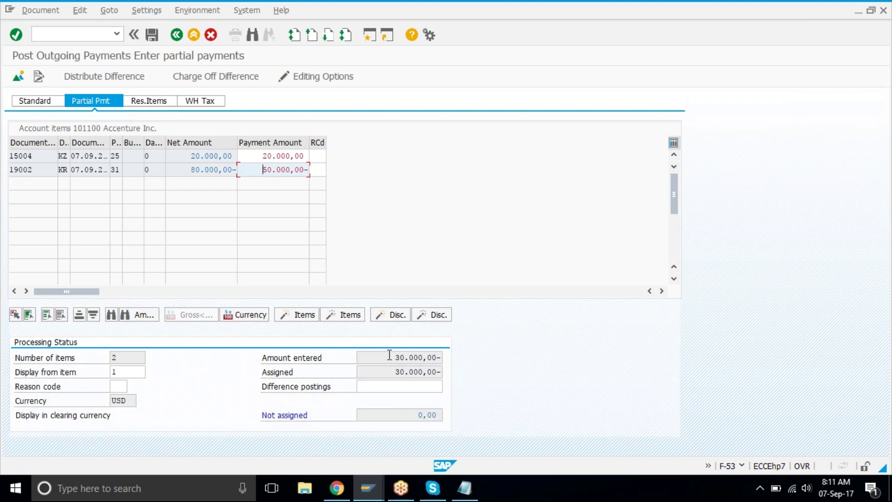
pyautogui.click(260, 157)
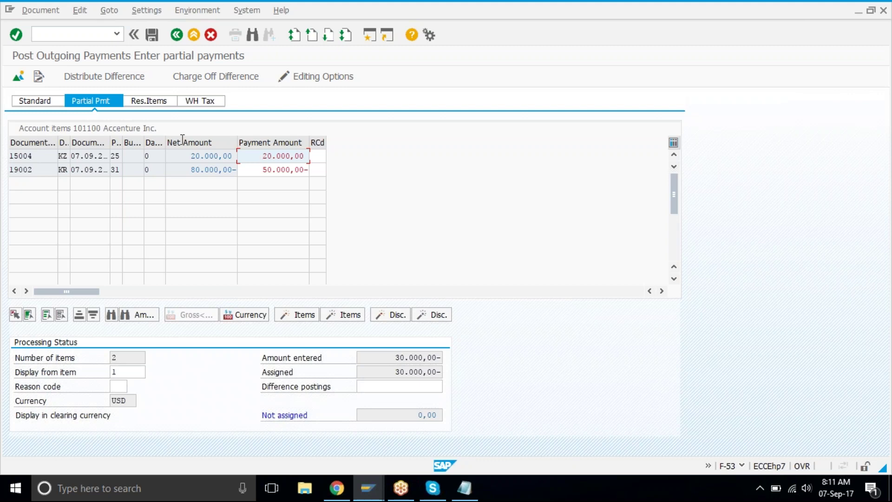
# Step: Deactivate the earlier 20.000,00 KZ payment item so that it is excluded from this payment
pyautogui.click(203, 153)
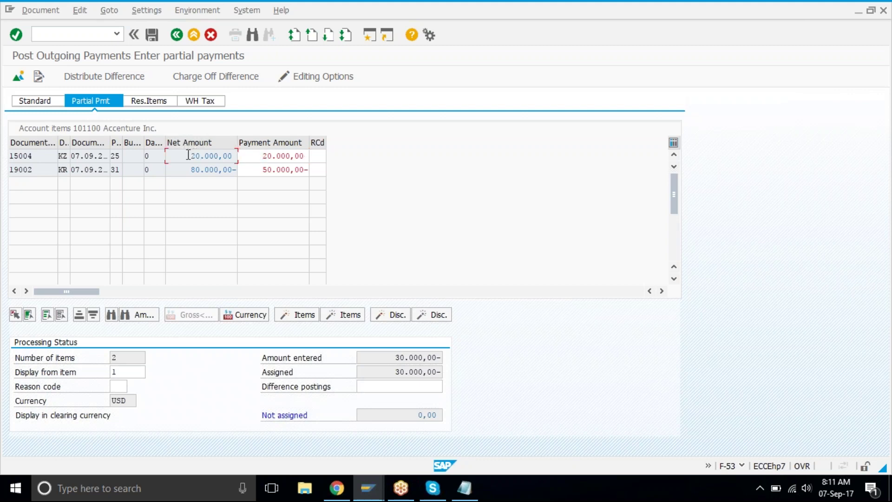
pyautogui.moveTo(191, 154); pyautogui.dragTo(231, 160)
pyautogui.click(231, 159)
pyautogui.doubleClick(201, 156)
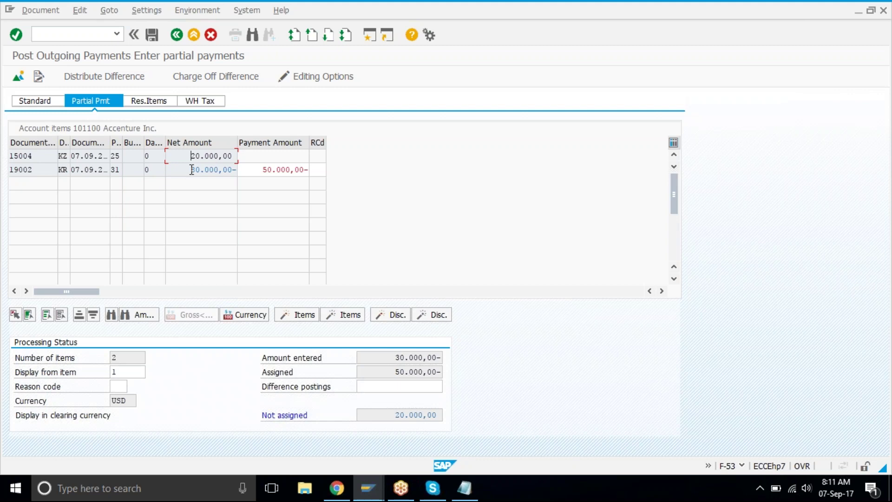
# Step: Change the KR invoice's partial payment amount to 30.000,00 and post the outgoing payment
pyautogui.doubleClick(256, 169)
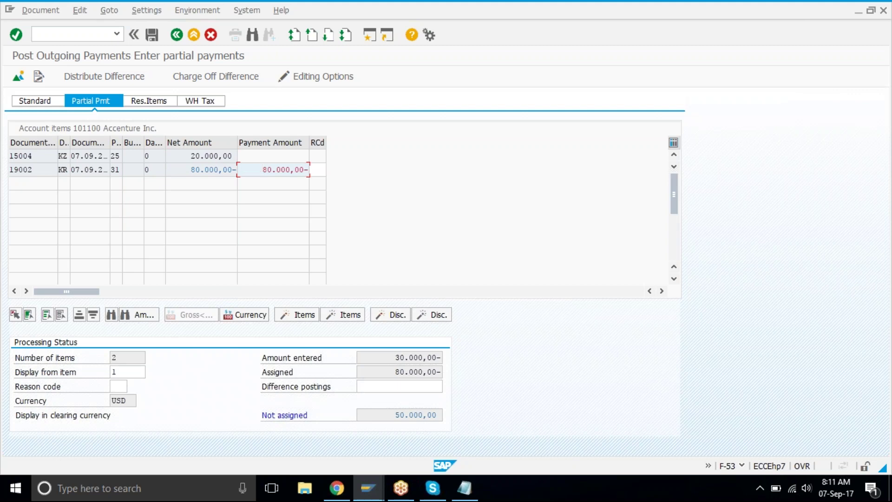
pyautogui.write('3')
pyautogui.press('Return')
pyautogui.click(149, 35)
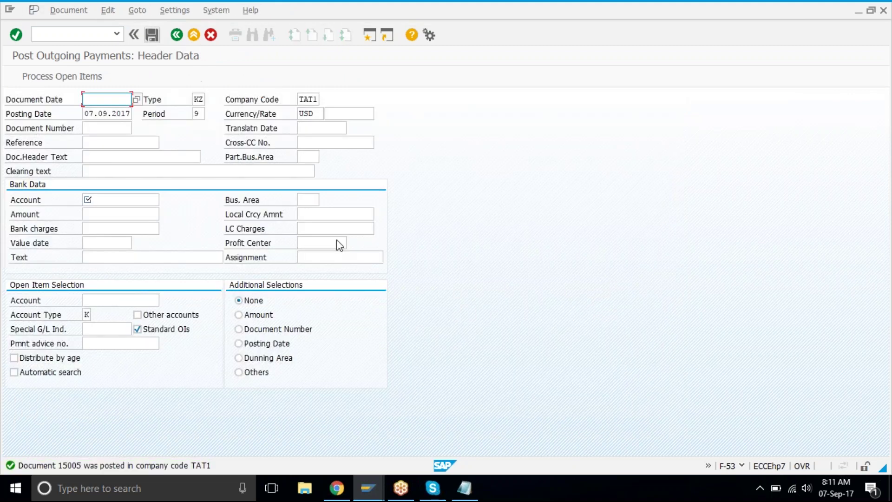
# Step: Refresh the vendor line item display again and check the open invoice against the two partial payments
pyautogui.click(382, 492)
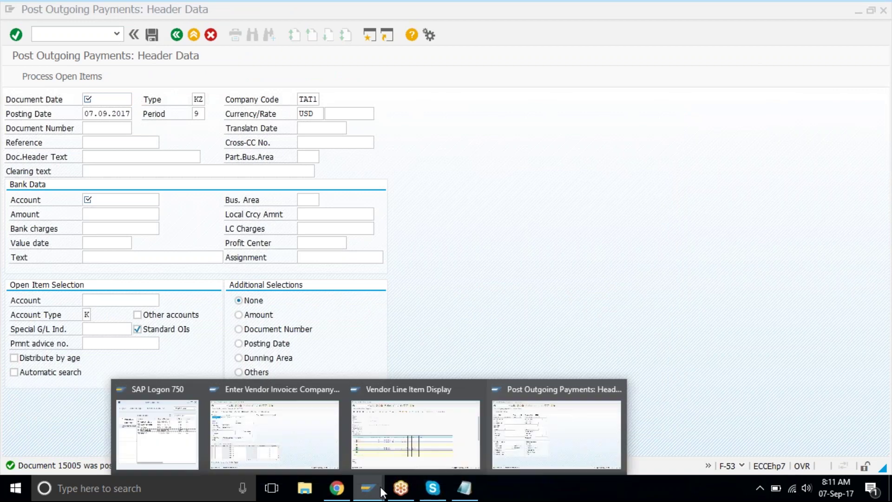
pyautogui.click(430, 414)
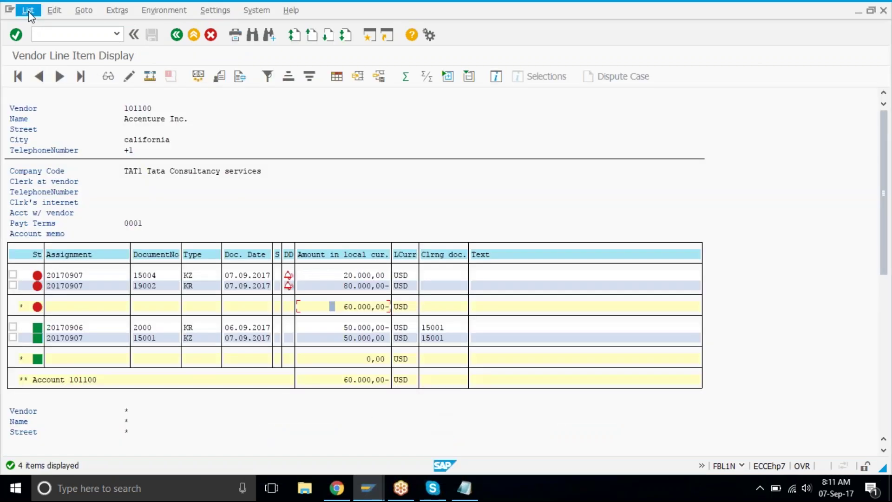
pyautogui.click(29, 11)
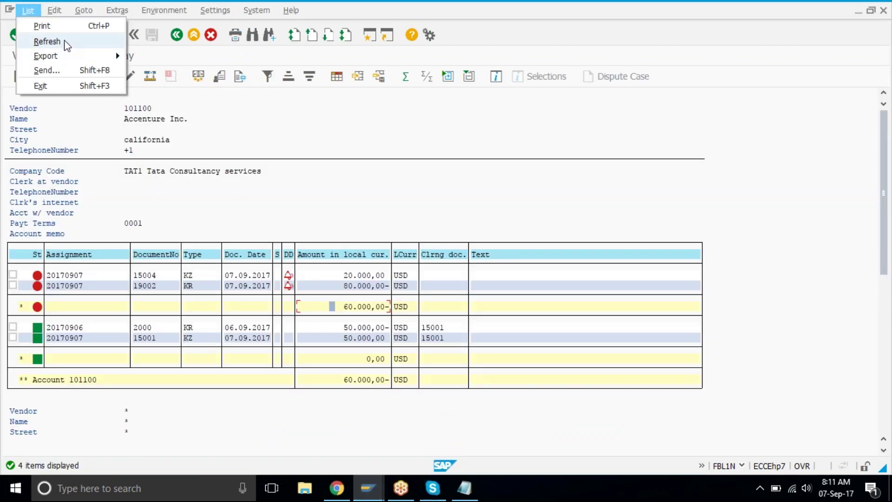
pyautogui.click(47, 41)
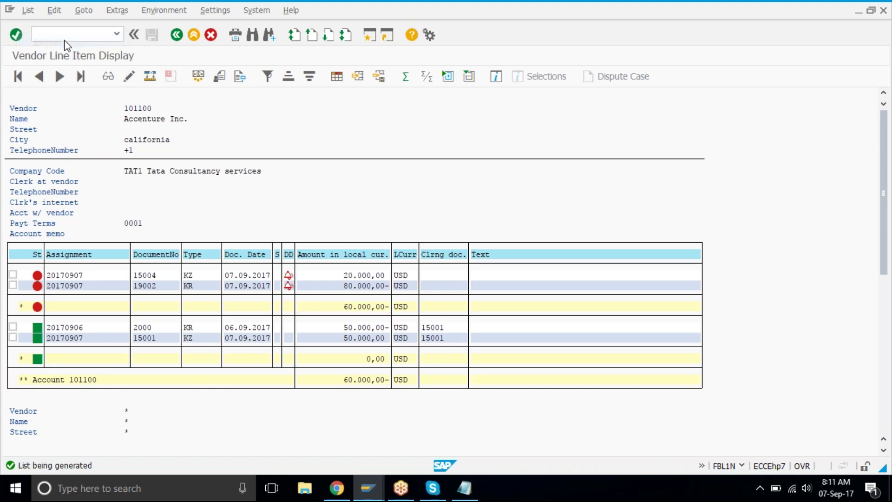
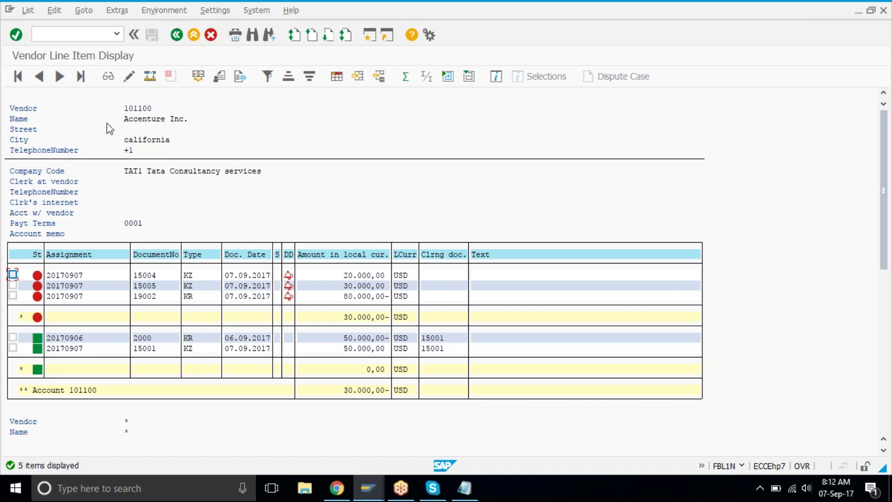
pyautogui.click(348, 298)
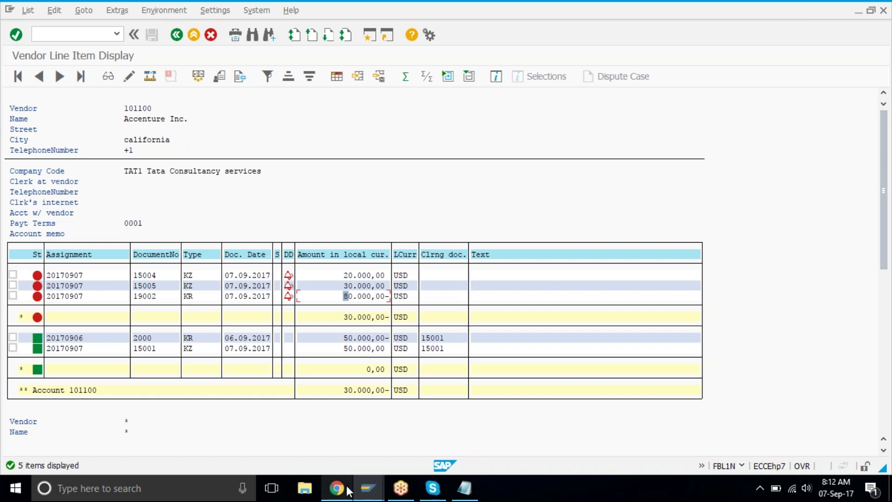
# Step: Switch to the outgoing payment entry and enter the bank account with an amount of 22000
pyautogui.click(364, 493)
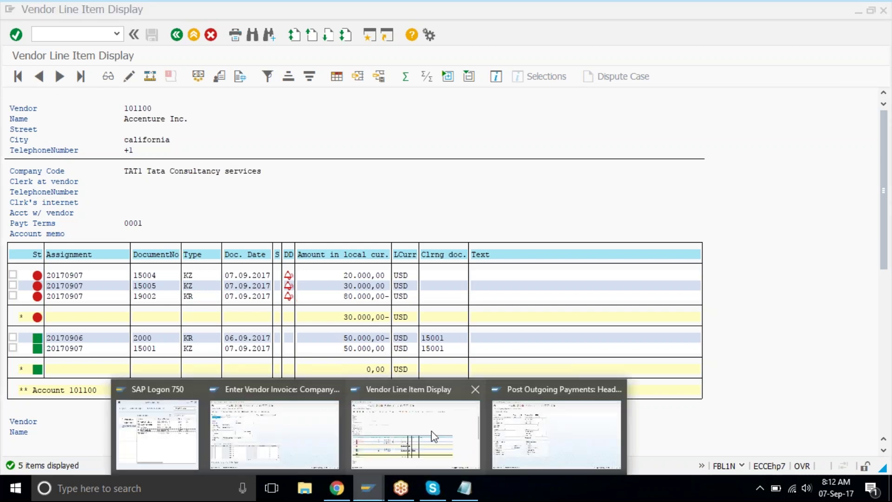
pyautogui.click(557, 441)
pyautogui.click(115, 213)
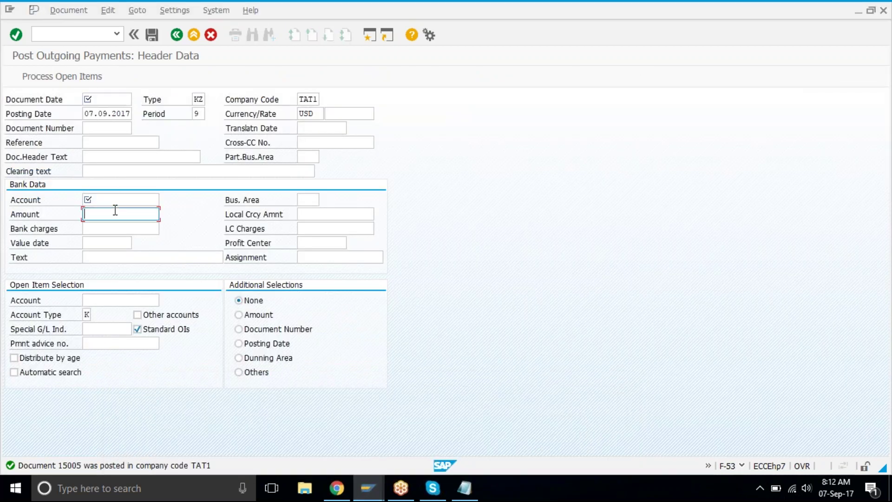
pyautogui.write('12000')
pyautogui.hotkey('shift', 'Tab')
pyautogui.write('2010')
pyautogui.press('Tab')
pyautogui.press('Tab')
pyautogui.press('Tab')
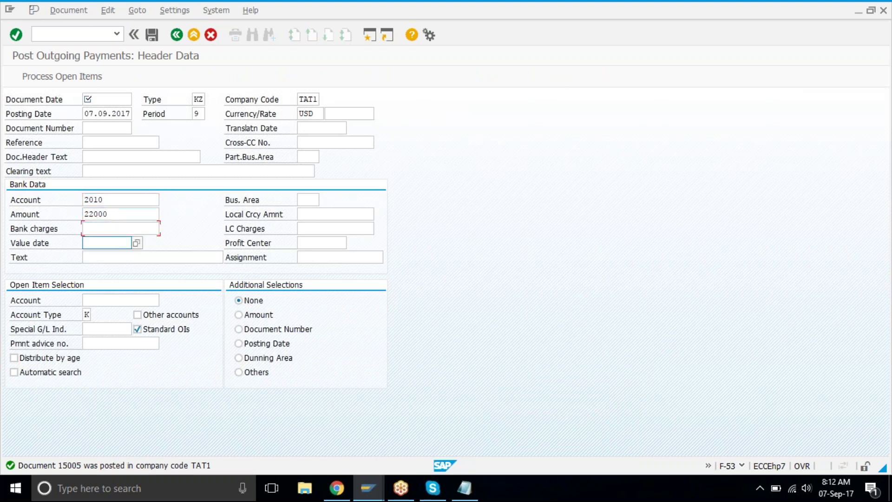
# Step: Set the value date and document date to 07092017 and load the open items of the vendor account for Accenture Inc
pyautogui.press('Down')
pyautogui.press('Return')
pyautogui.press('Tab')
pyautogui.press('Tab')
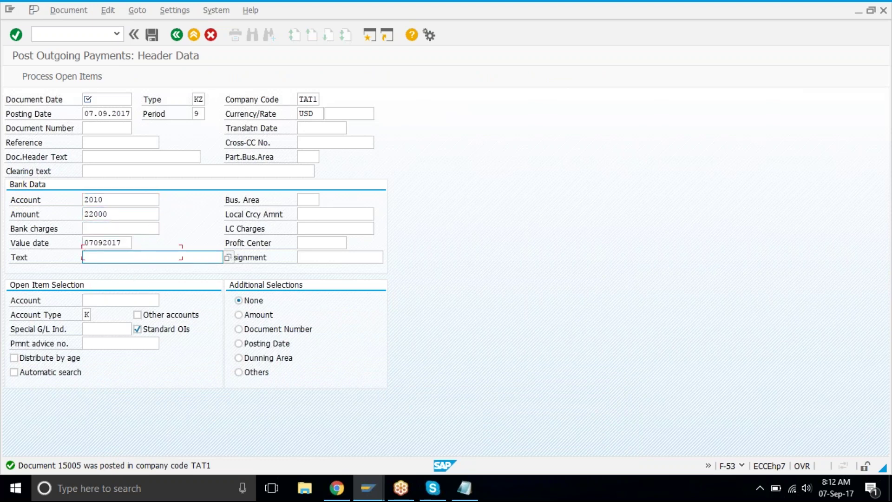
pyautogui.press('Down')
pyautogui.press('Return')
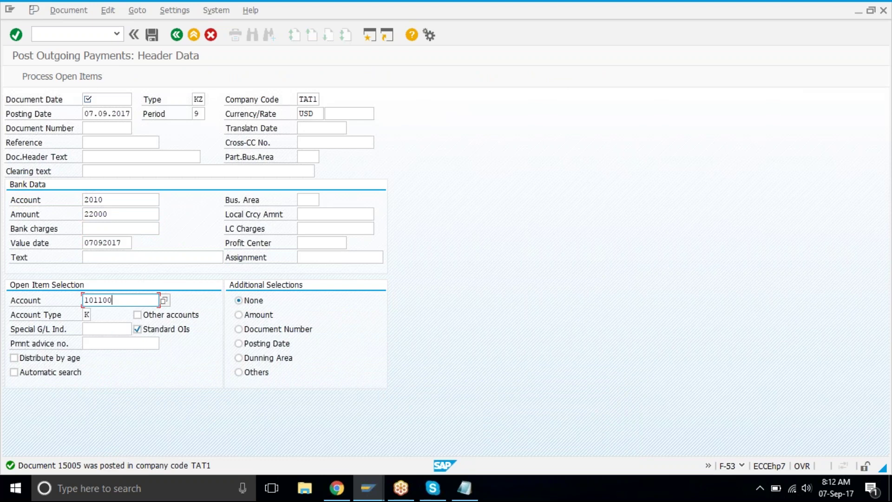
pyautogui.press('Return')
pyautogui.press('Down')
pyautogui.press('Return')
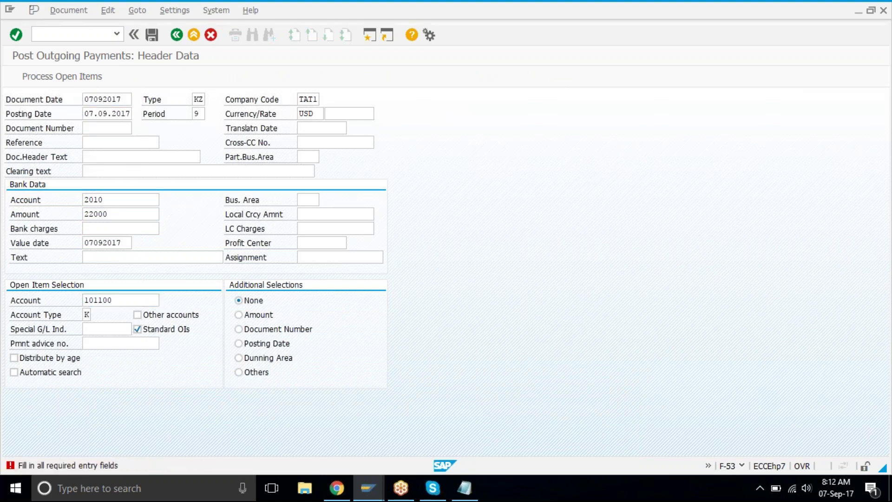
pyautogui.press('Return')
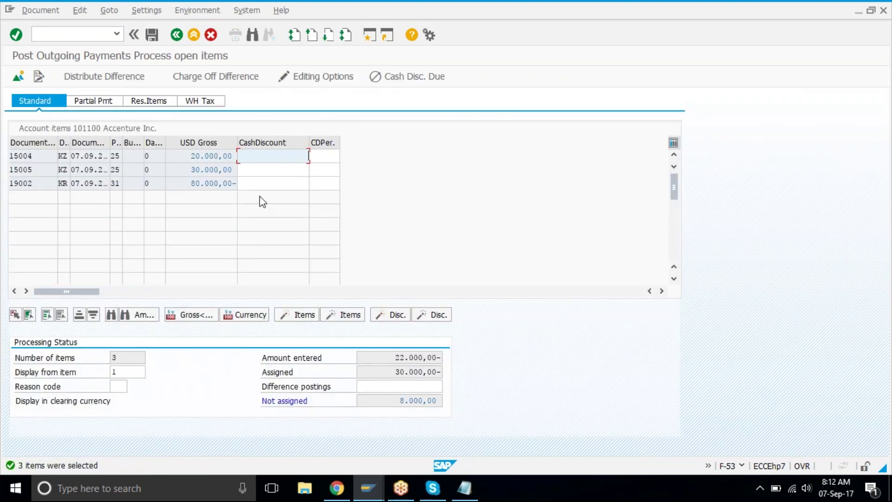
# Step: In the partial payment view, widen the document type column and deactivate the 20.000,00 and 30.000,00 KZ payment items
pyautogui.click(113, 101)
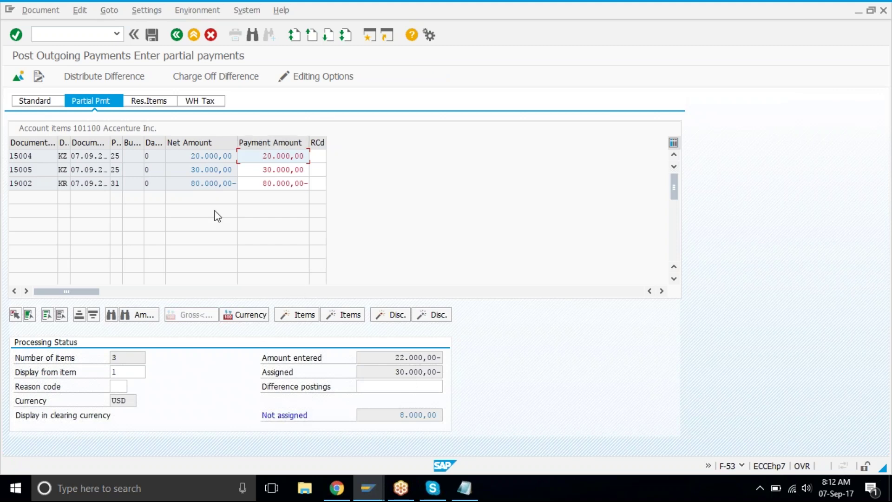
pyautogui.moveTo(70, 144); pyautogui.dragTo(84, 145)
pyautogui.click(74, 159)
pyautogui.click(73, 170)
pyautogui.click(73, 185)
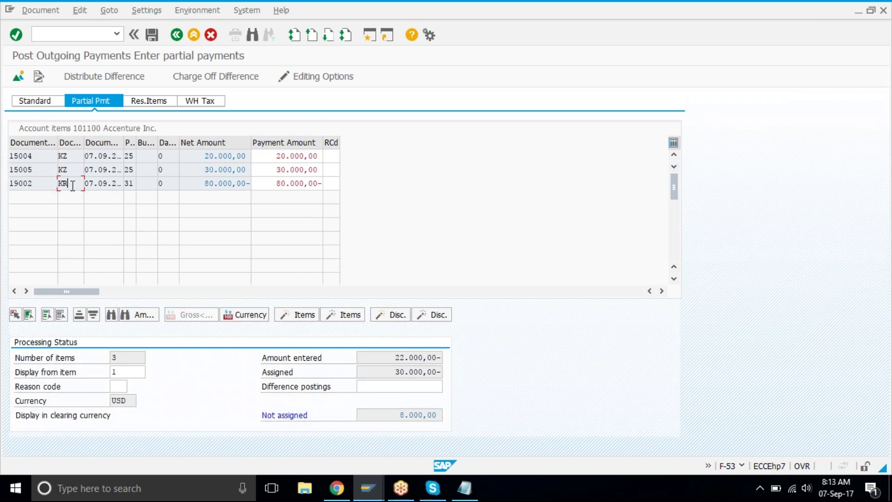
pyautogui.click(75, 160)
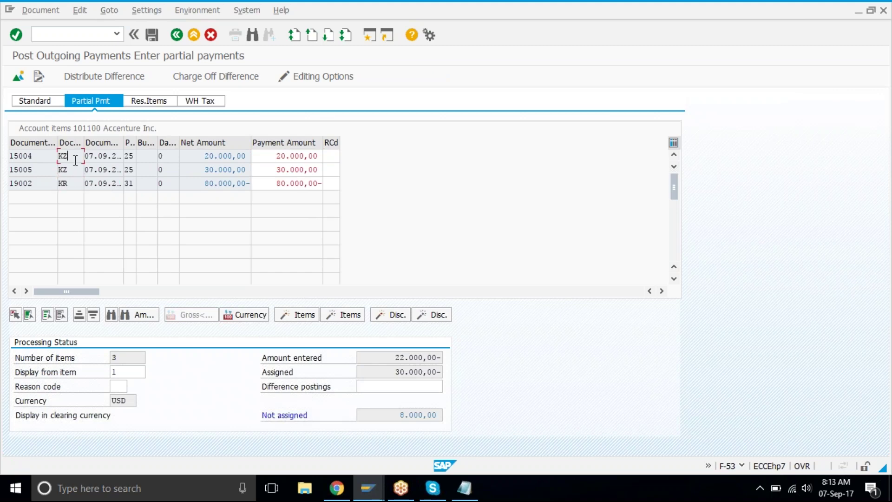
pyautogui.doubleClick(209, 158)
pyautogui.doubleClick(208, 172)
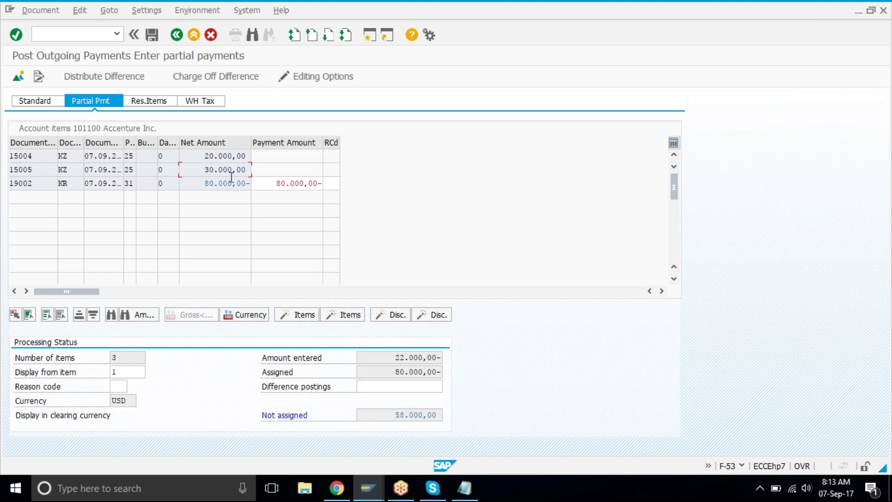
# Step: Set the KR invoice's partial payment amount to 22.000,00 and post the outgoing payment
pyautogui.doubleClick(274, 182)
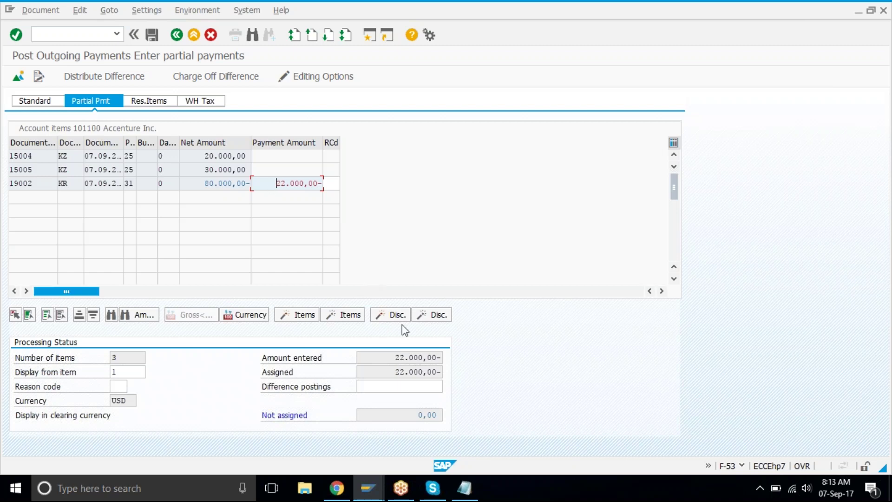
pyautogui.click(370, 356)
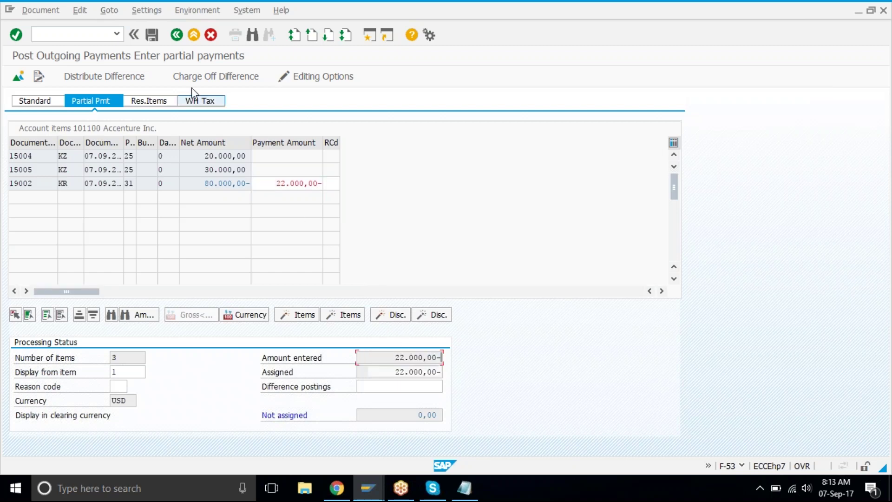
pyautogui.click(151, 34)
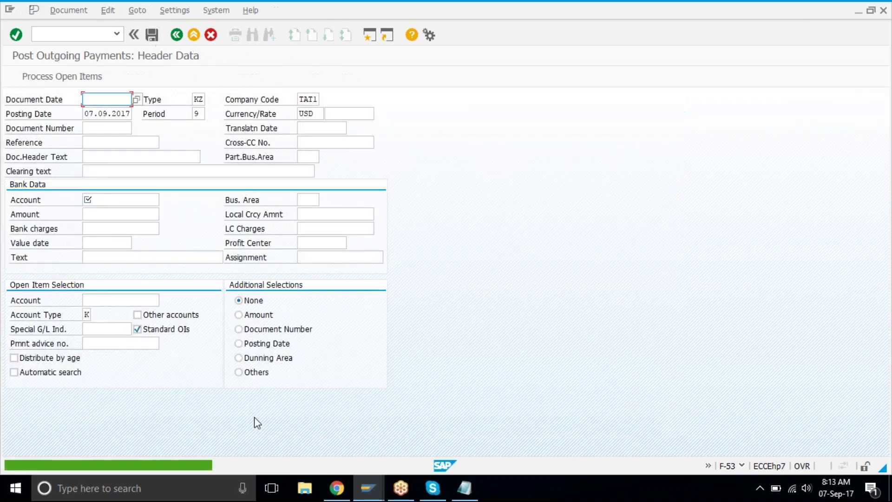
# Step: Refresh the vendor line item display and check the open KR invoice against the three partial payments and the remaining balance
pyautogui.moveTo(366, 493)
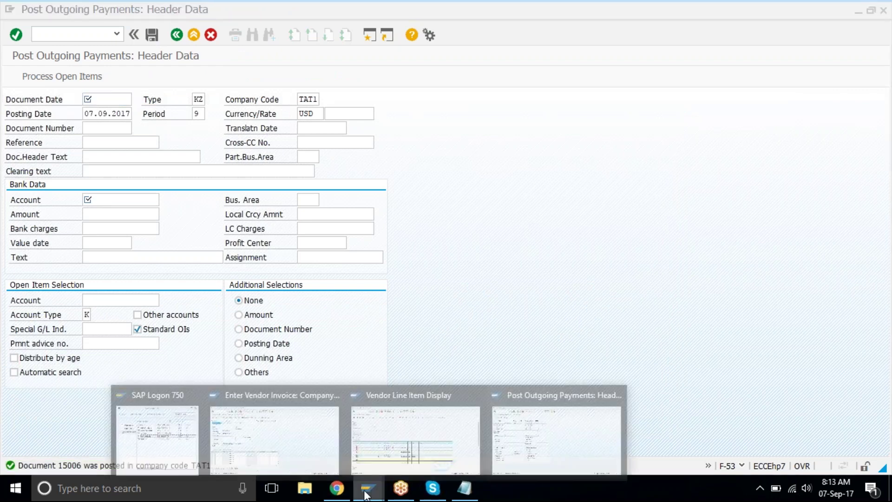
pyautogui.click(421, 432)
pyautogui.click(28, 11)
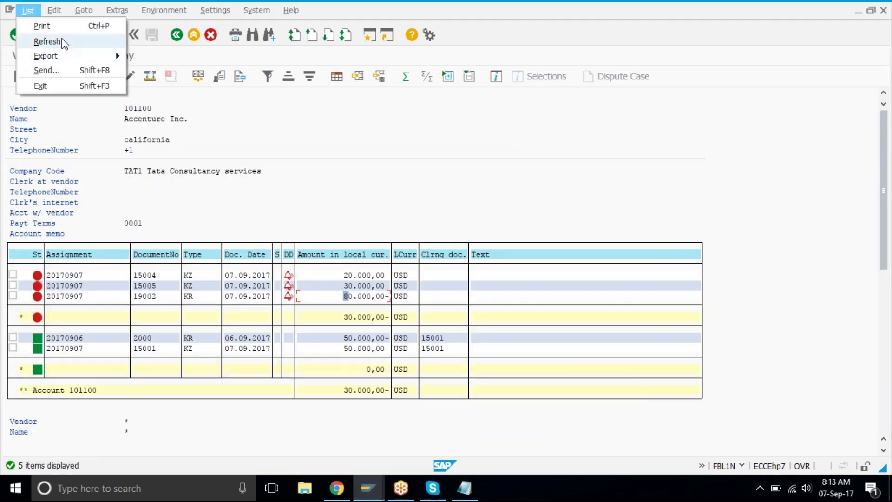
pyautogui.click(47, 42)
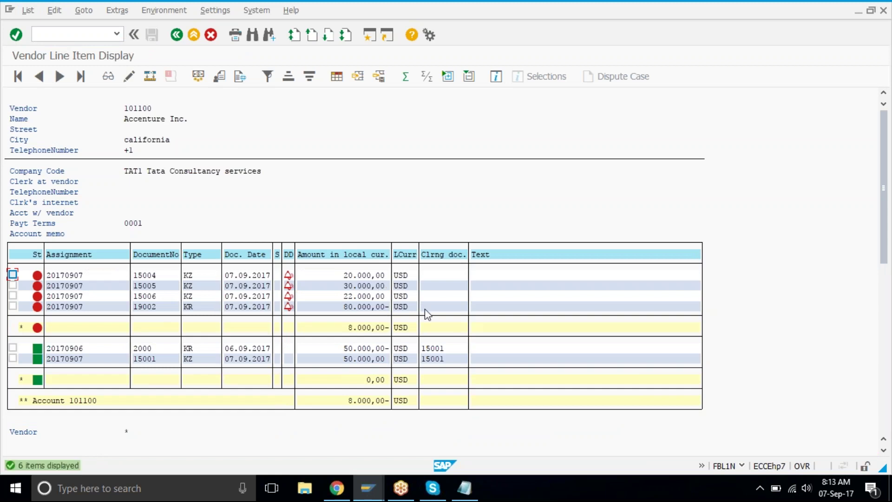
pyautogui.click(332, 274)
pyautogui.moveTo(342, 280); pyautogui.dragTo(382, 307)
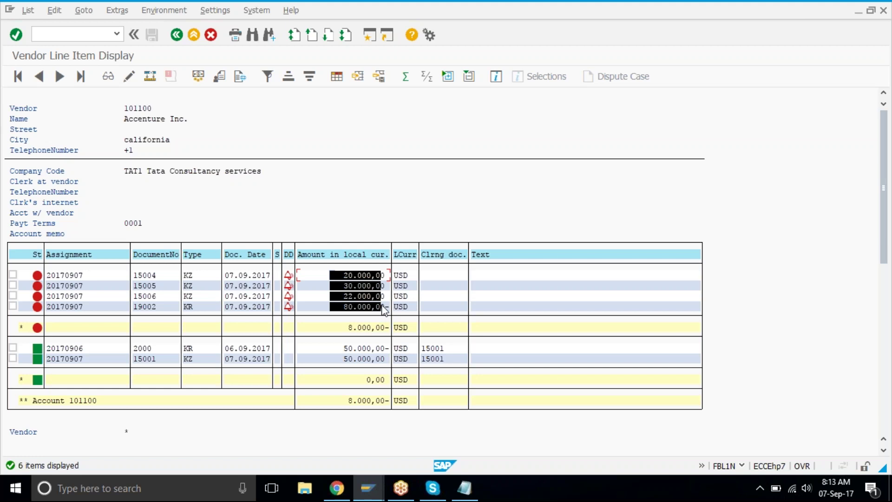
pyautogui.click(399, 306)
pyautogui.click(344, 327)
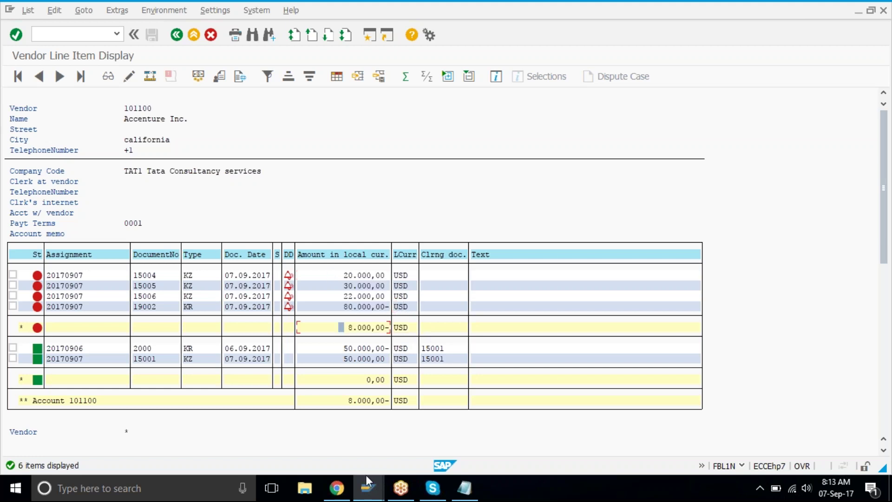
# Step: Start another outgoing payment with document date 07092017, the bank account and an amount of 8000
pyautogui.moveTo(378, 479)
pyautogui.click(550, 417)
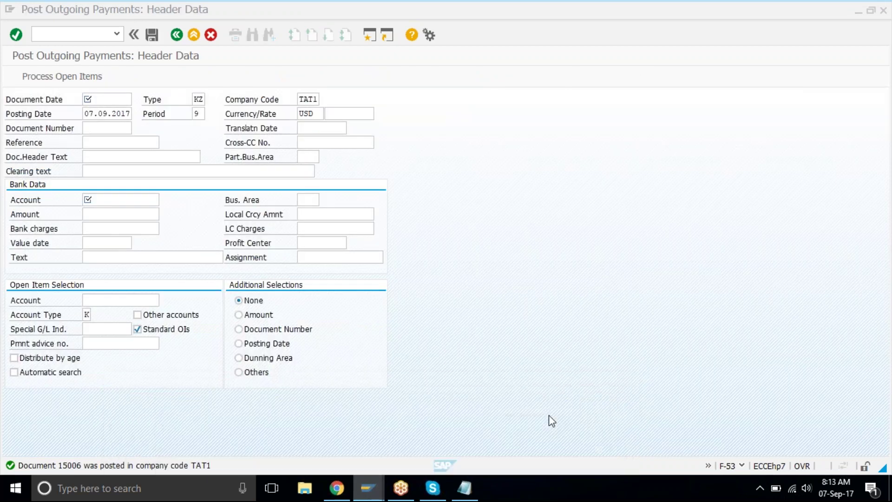
pyautogui.write('07092017')
pyautogui.press('Down')
pyautogui.press('Down')
pyautogui.press('Down')
pyautogui.press('Down')
pyautogui.press('Down')
pyautogui.press('Down')
pyautogui.write('2010')
pyautogui.press('Tab')
pyautogui.write('8')
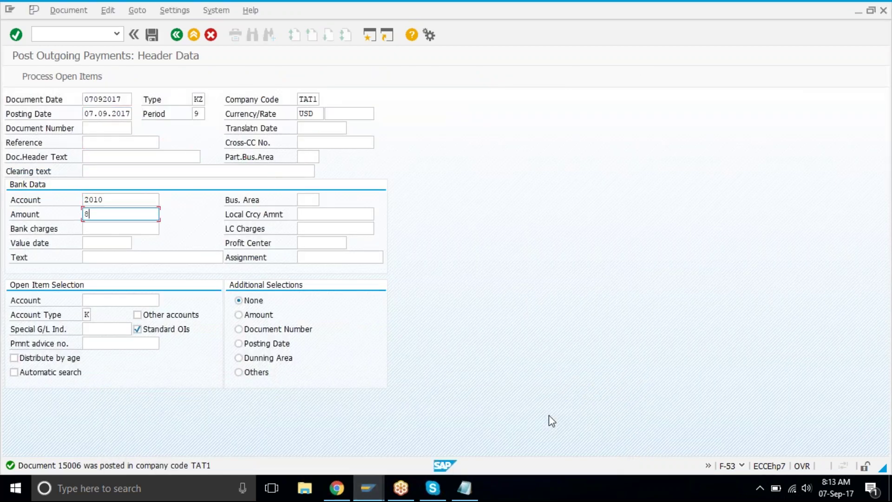
pyautogui.write('000')
# Step: Set the value date to 07092017 and load Accenture Inc.'s open items for the final payment
pyautogui.press('Tab')
pyautogui.press('Tab')
pyautogui.write('07092017')
pyautogui.press('Down')
pyautogui.press('Down')
pyautogui.press('Down')
pyautogui.press('Return')
pyautogui.hotkey('shift', 'F4')
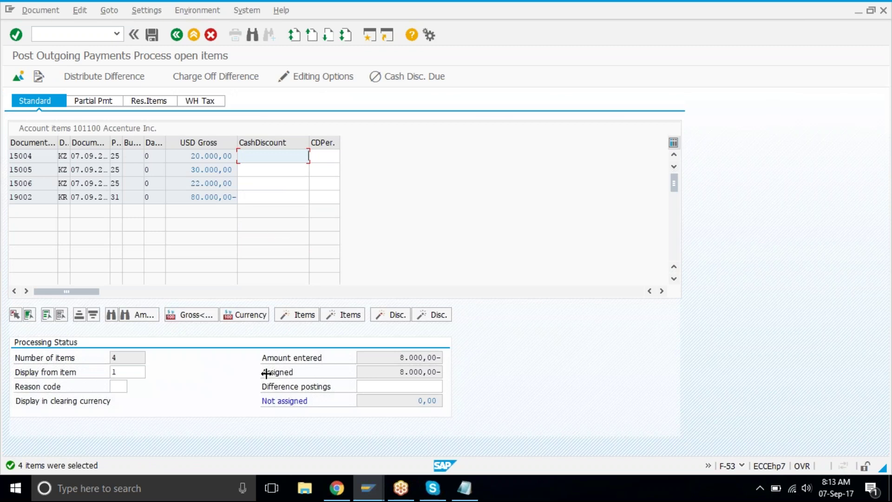
# Step: Compare the entered and assigned amounts with all items active in the standard view, and post the final payment
pyautogui.click(387, 357)
pyautogui.click(391, 371)
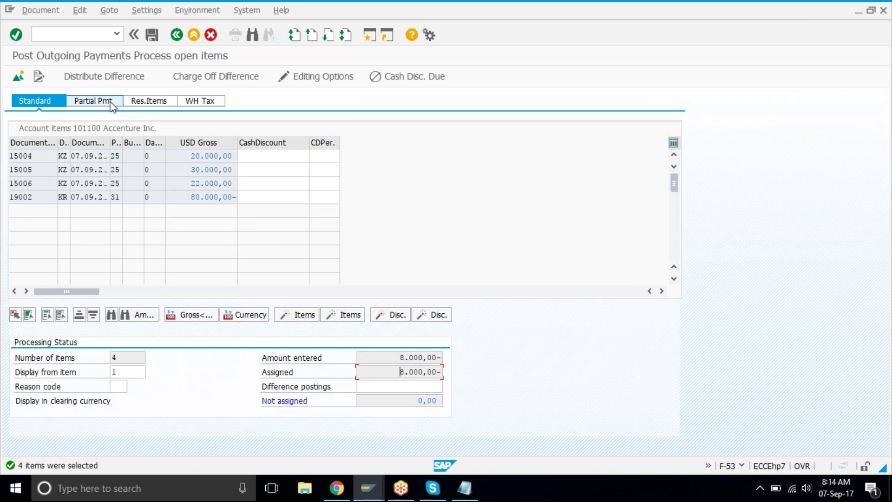
pyautogui.click(52, 100)
pyautogui.click(152, 34)
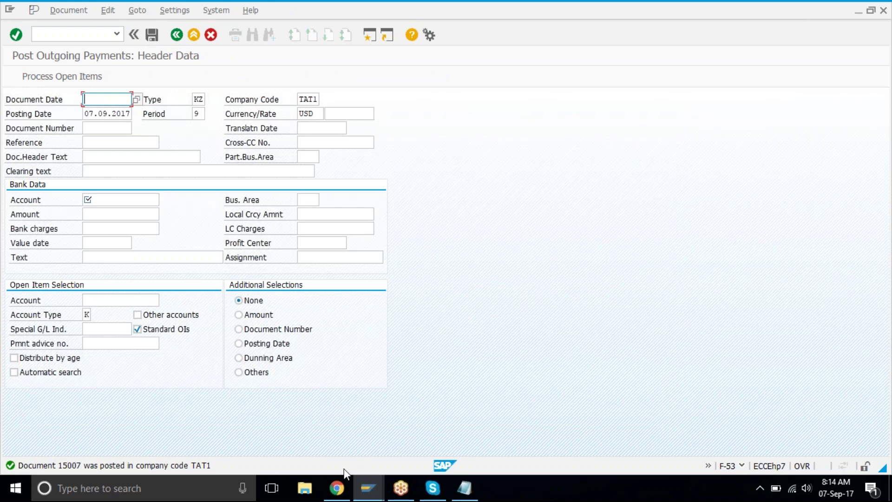
# Step: Refresh the vendor line items and check the clearing document of the four KZ payments and the 80.000,00 KR invoice
pyautogui.moveTo(370, 491)
pyautogui.click(416, 439)
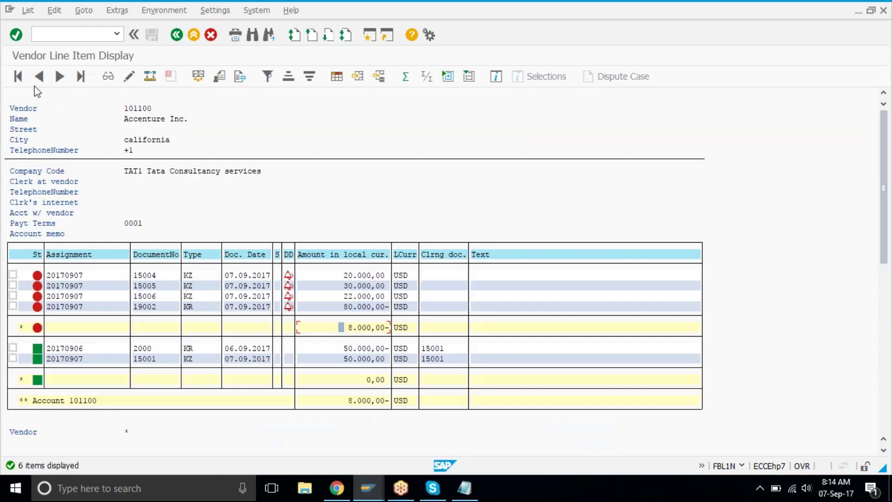
pyautogui.click(29, 9)
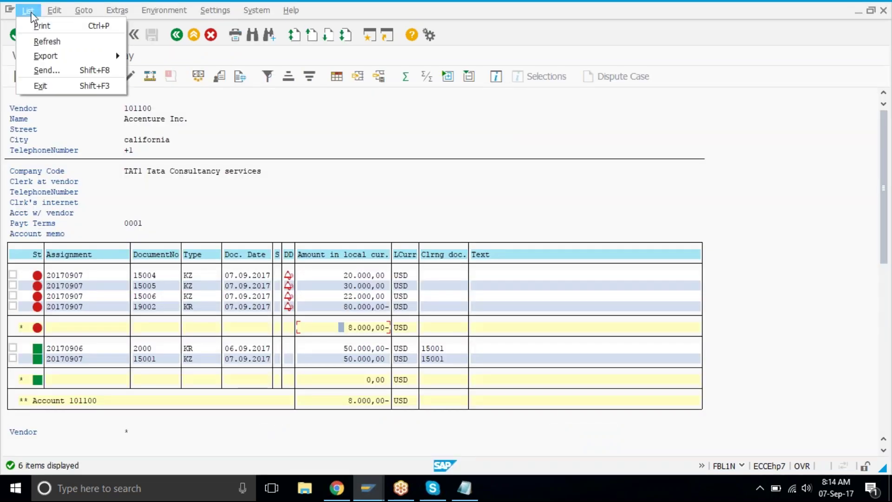
pyautogui.click(48, 42)
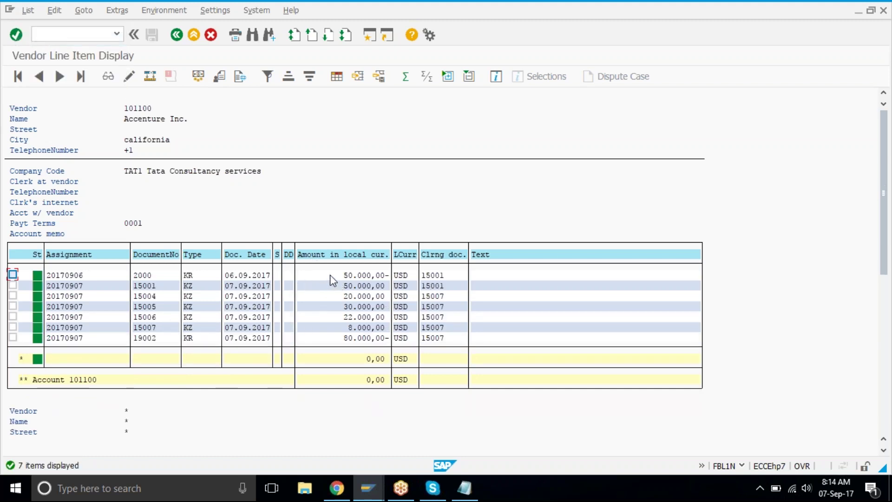
pyautogui.click(331, 285)
pyautogui.moveTo(350, 307); pyautogui.dragTo(386, 329)
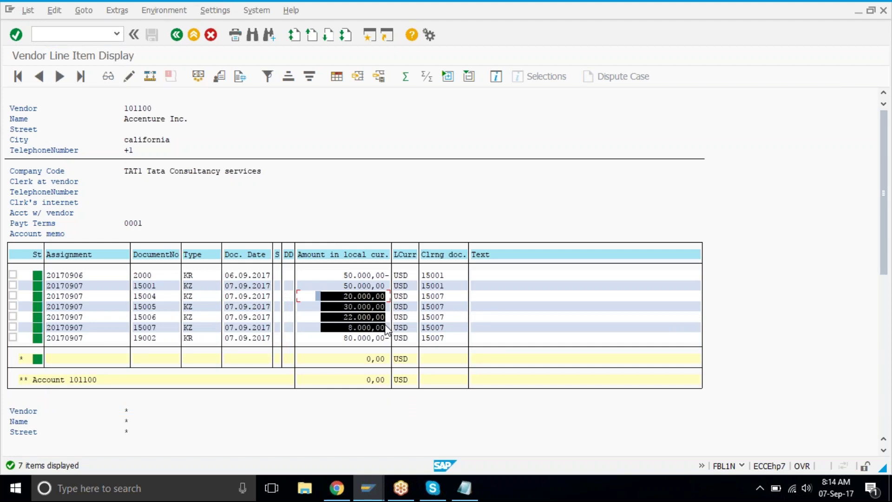
pyautogui.moveTo(134, 295); pyautogui.dragTo(462, 342)
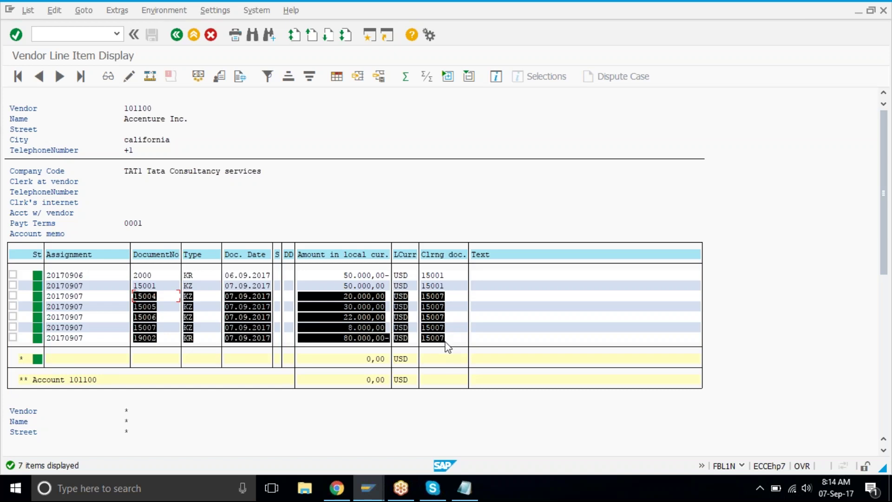
pyautogui.hotkey('ctrl', 'c')
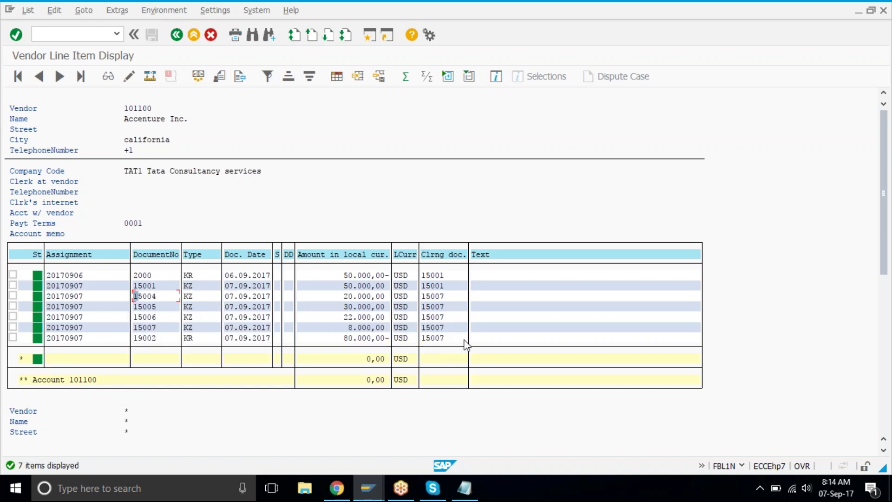
pyautogui.moveTo(460, 338); pyautogui.dragTo(44, 268)
pyautogui.hotkey('ctrl', 'c')
pyautogui.click(194, 223)
pyautogui.click(356, 222)
pyautogui.click(223, 171)
pyautogui.click(160, 225)
pyautogui.moveTo(163, 233); pyautogui.dragTo(4, 89)
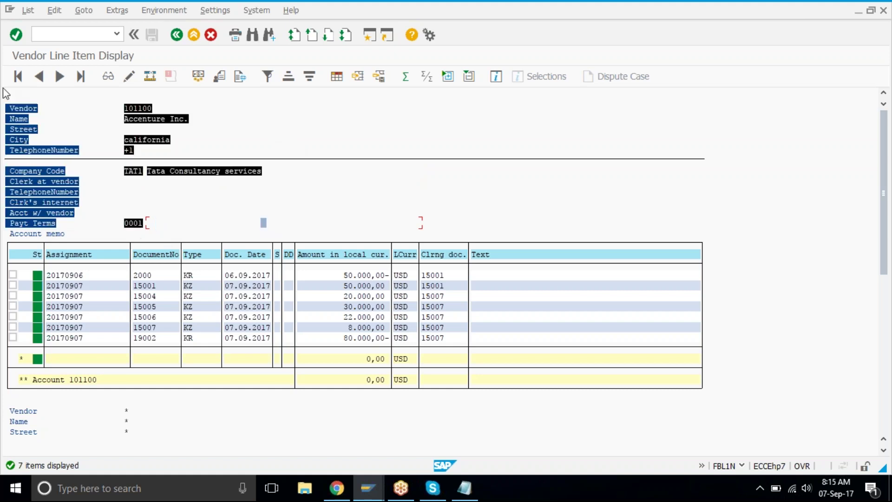
pyautogui.click(291, 132)
pyautogui.click(290, 136)
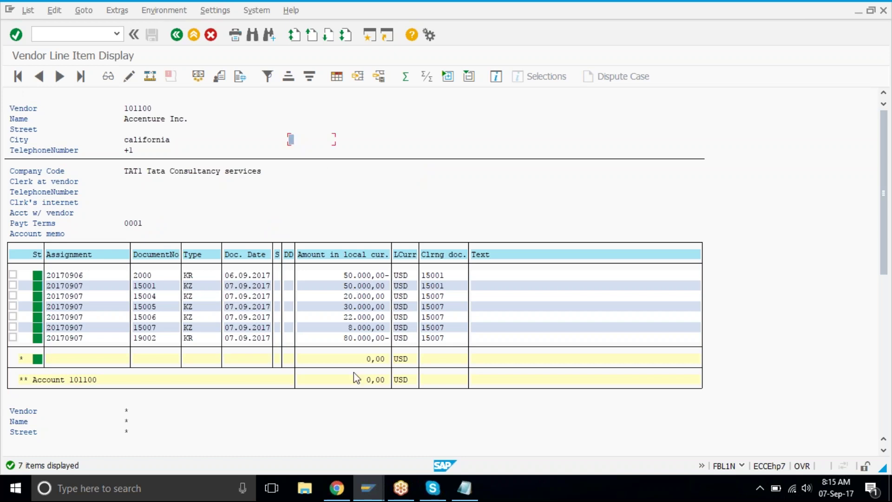
# Step: Switch to the vendor invoice entry and enter the vendor account for Indeed.com with invoice date 07092017
pyautogui.moveTo(364, 493)
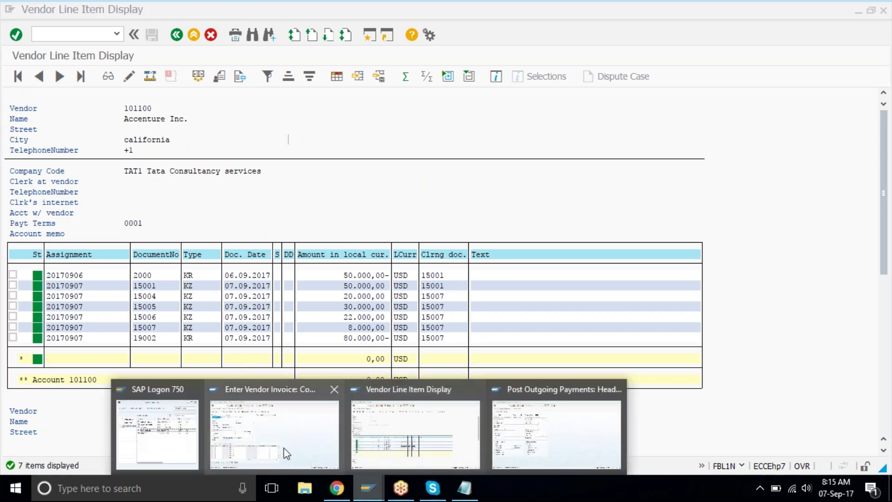
pyautogui.click(285, 454)
pyautogui.click(162, 141)
pyautogui.press('Down')
pyautogui.press('Down')
pyautogui.press('Return')
pyautogui.press('Tab')
pyautogui.press('Down')
pyautogui.press('Down')
pyautogui.press('Return')
# Step: Set the vendor invoice amount to 70000 USD
pyautogui.press('Down')
pyautogui.press('Down')
pyautogui.press('Down')
pyautogui.write('80000')
pyautogui.press('Down')
pyautogui.press('Down')
pyautogui.press('Up')
pyautogui.press('Up')
pyautogui.write('7')
# Step: Add a debit line item on the purchase account for the full invoice amount
pyautogui.press('Down')
pyautogui.press('Down')
pyautogui.press('Down')
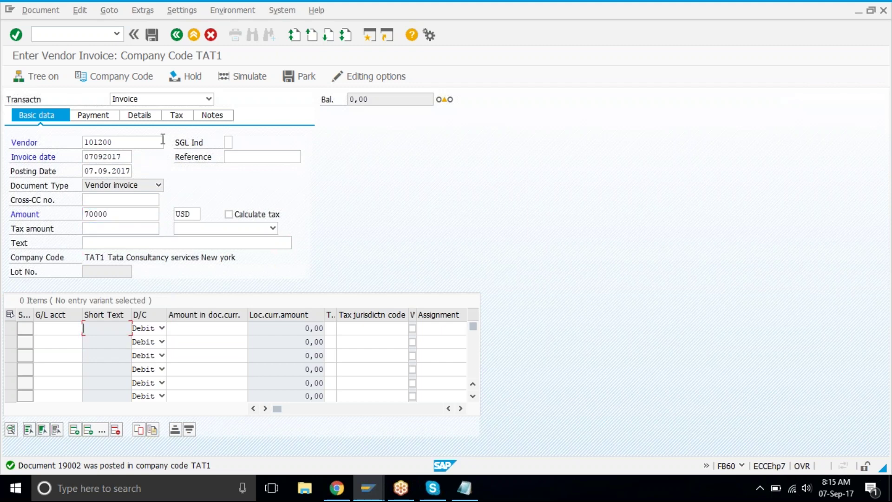
pyautogui.press('Left')
pyautogui.write('4500')
pyautogui.press('Tab')
pyautogui.press('Tab')
pyautogui.press('Down')
pyautogui.press('Up')
pyautogui.write('*')
pyautogui.press('Return')
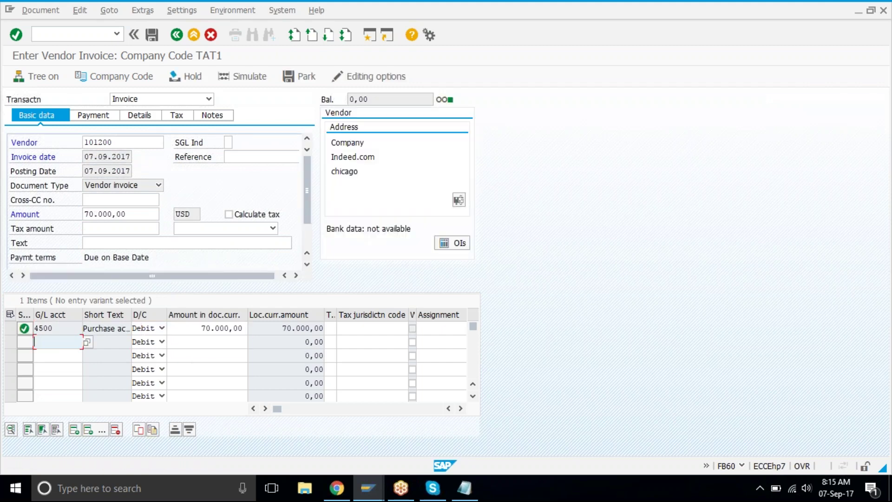
# Step: Post the 70.000,00 USD vendor invoice and list all line items of the Indeed.com vendor account
pyautogui.hotkey('ctrl', 's')
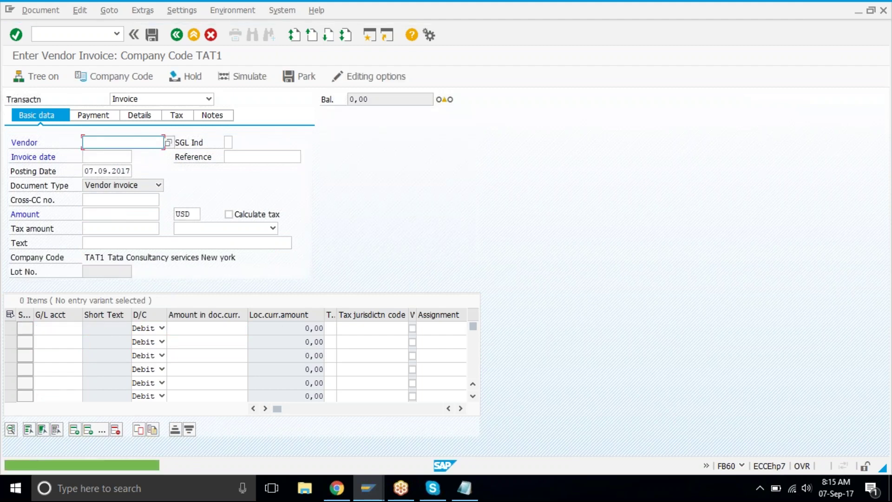
pyautogui.click(371, 488)
pyautogui.click(419, 428)
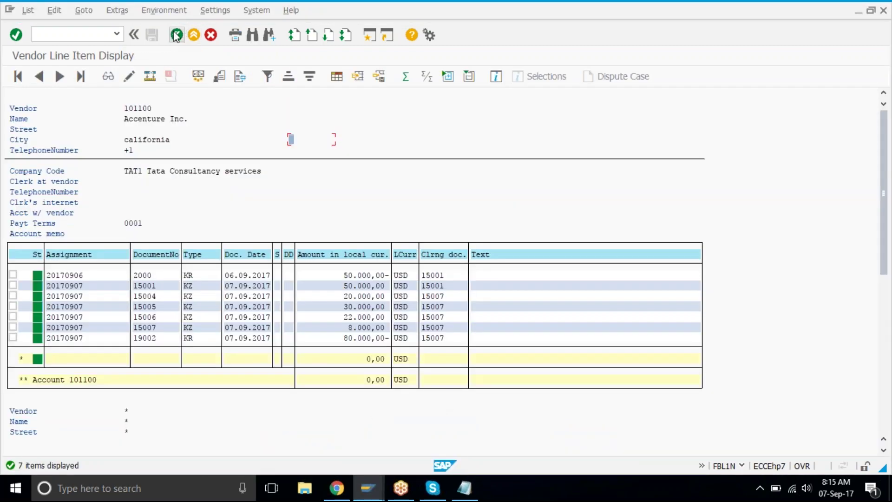
pyautogui.click(172, 32)
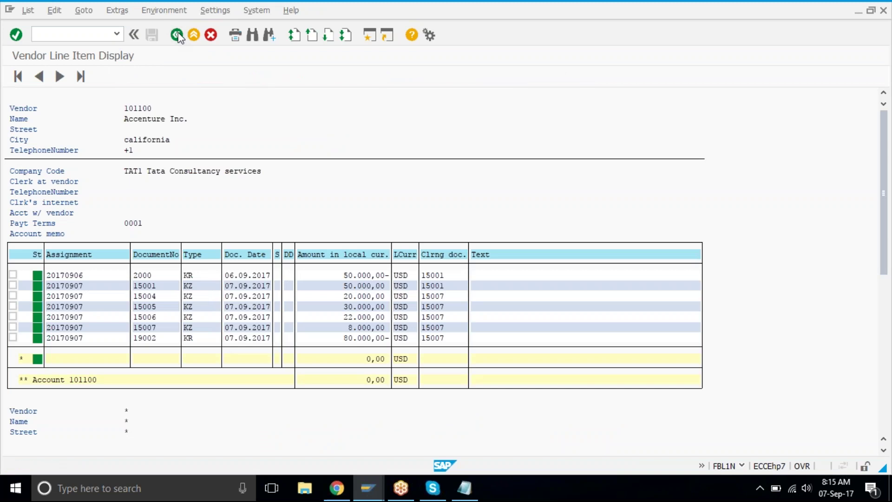
pyautogui.click(179, 113)
pyautogui.write('200')
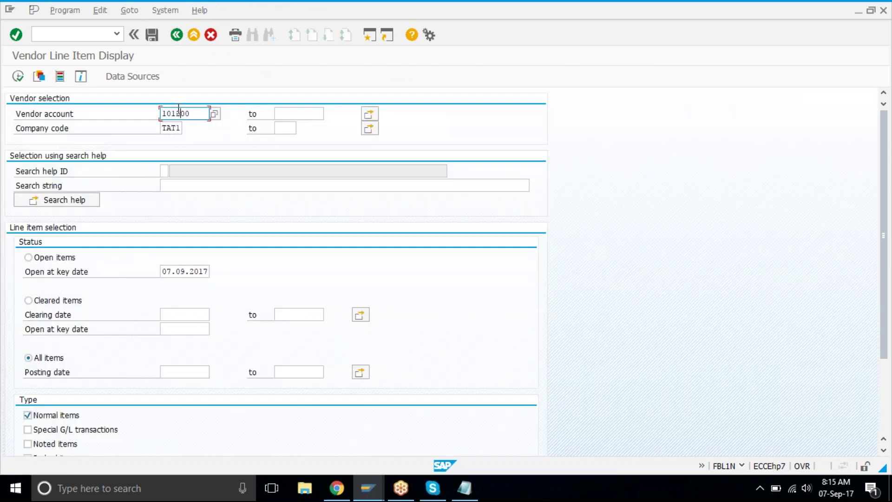
pyautogui.click(34, 79)
pyautogui.click(17, 77)
# Step: Check the vendor name and the amount of the open KR invoice in the line item list
pyautogui.click(139, 120)
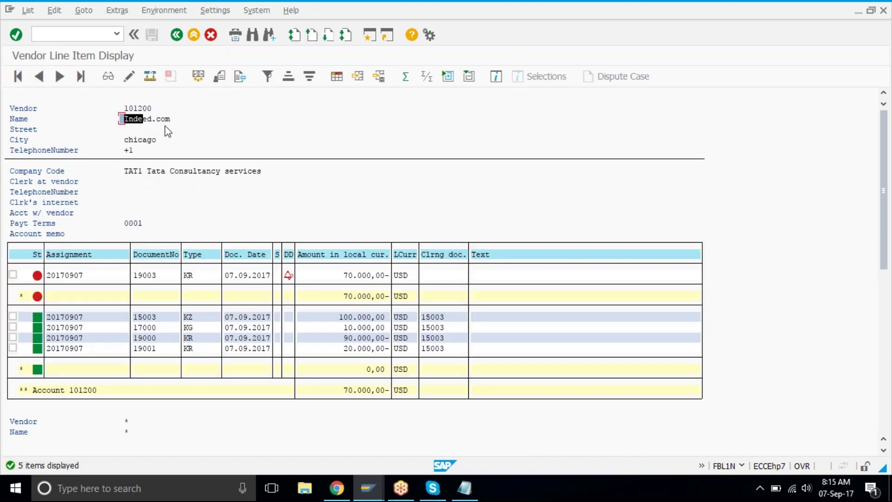
pyautogui.click(313, 275)
pyautogui.moveTo(312, 276); pyautogui.dragTo(439, 279)
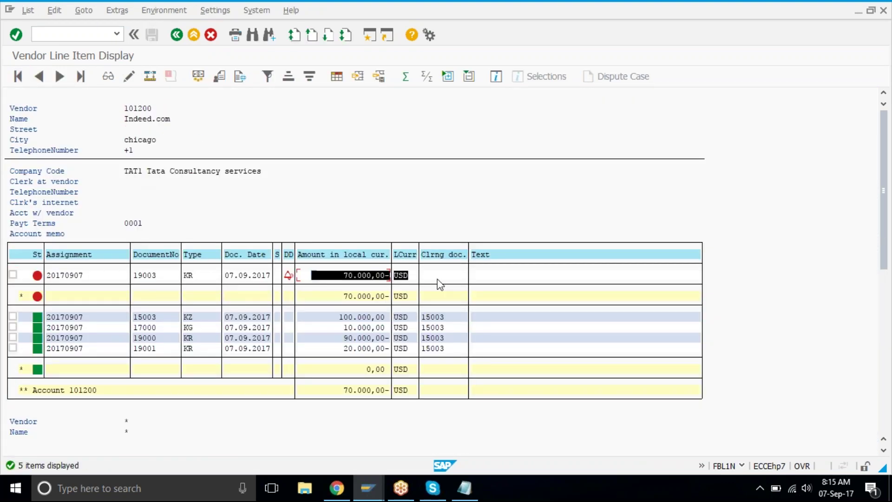
# Step: Switch to the outgoing payment entry and set the document date to 07092017
pyautogui.click(366, 493)
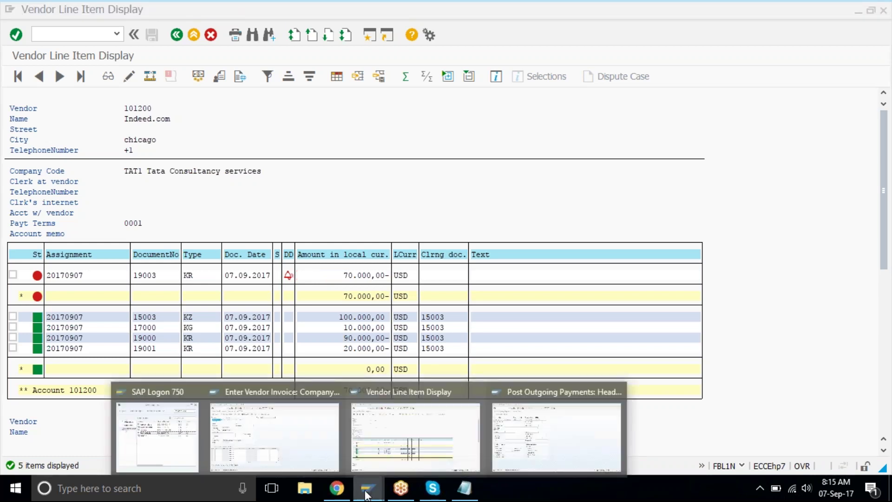
pyautogui.click(564, 428)
pyautogui.press('Down')
pyautogui.press('Down')
pyautogui.press('Down')
pyautogui.press('Down')
pyautogui.press('Down')
pyautogui.press('Down')
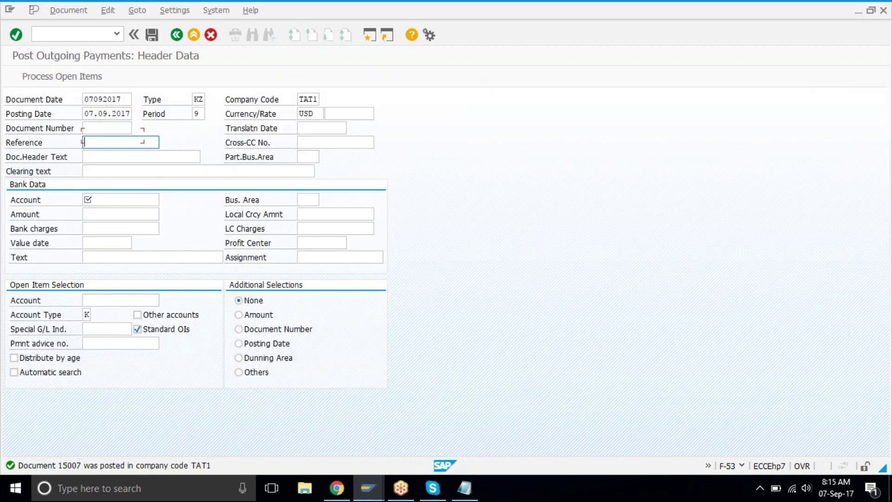
pyautogui.press('Return')
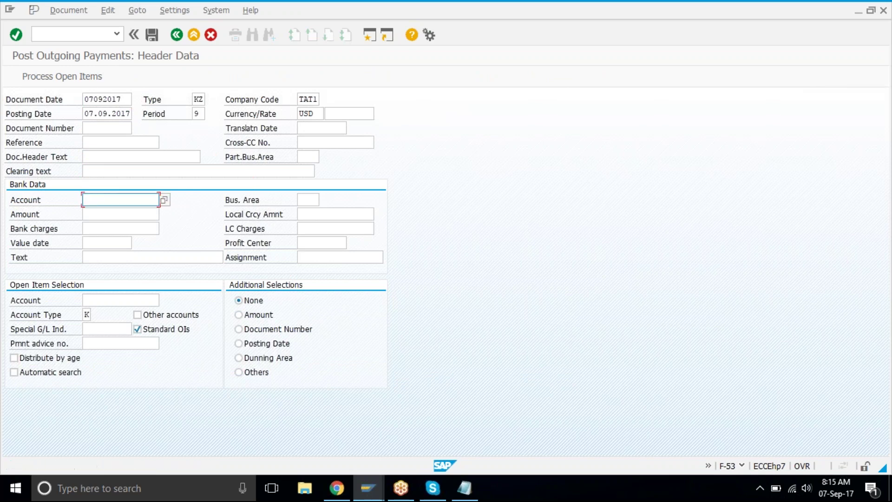
# Step: Enter the Bank Of America account with an amount of 25000 and value date 07092017
pyautogui.write('2010')
pyautogui.press('Return')
pyautogui.press('BackSpace')
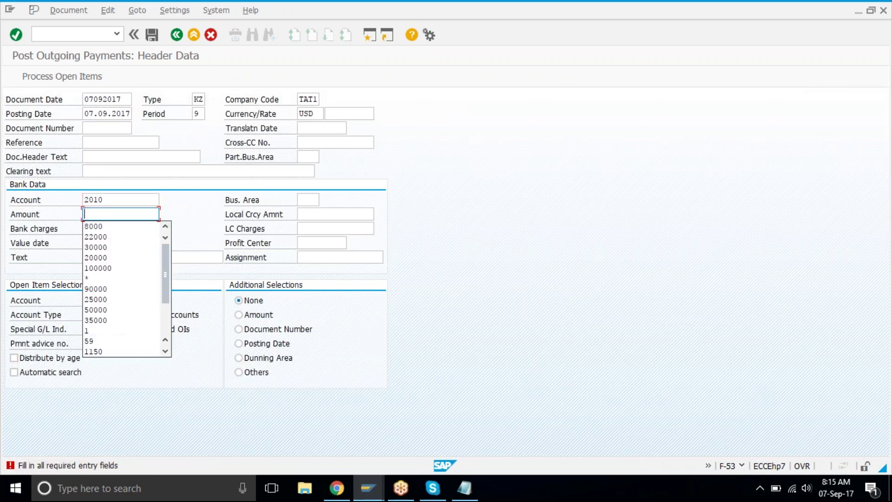
pyautogui.write('25000')
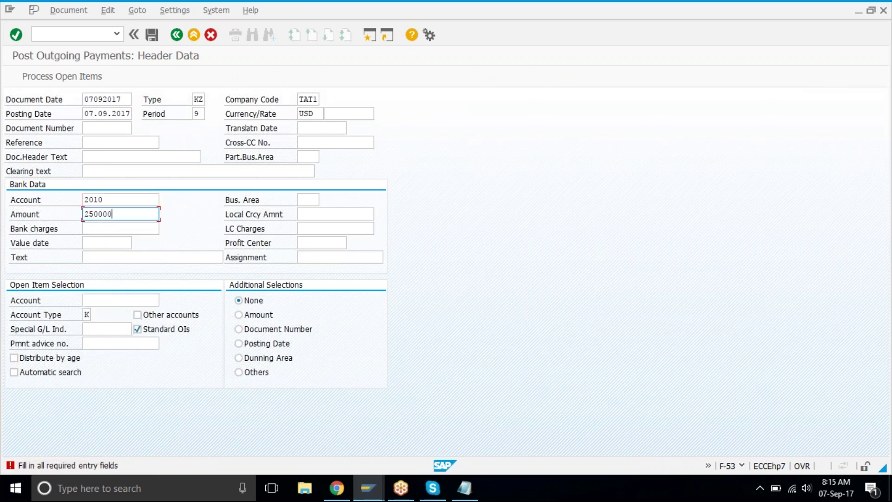
pyautogui.click(109, 240)
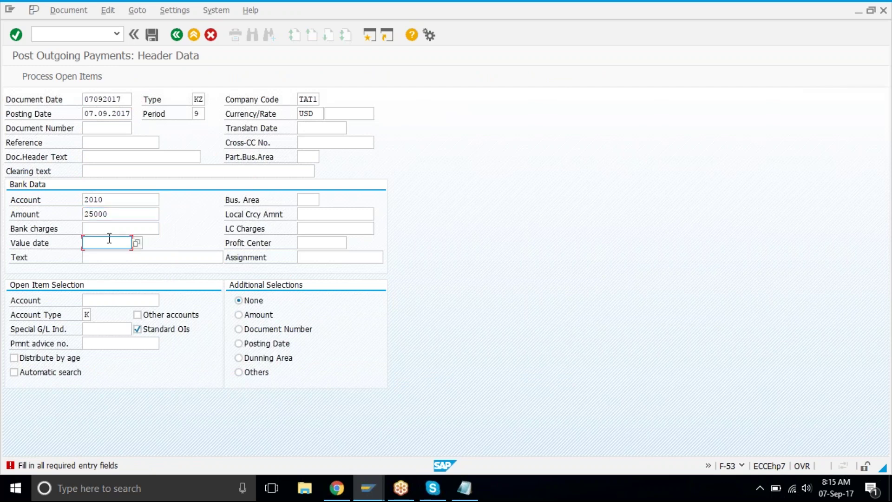
pyautogui.press('Down')
pyautogui.press('Return')
# Step: Enter the Indeed.com vendor account for the open item selection and process its open items
pyautogui.press('Down')
pyautogui.press('Down')
pyautogui.press('Down')
pyautogui.press('Up')
pyautogui.write('101100')
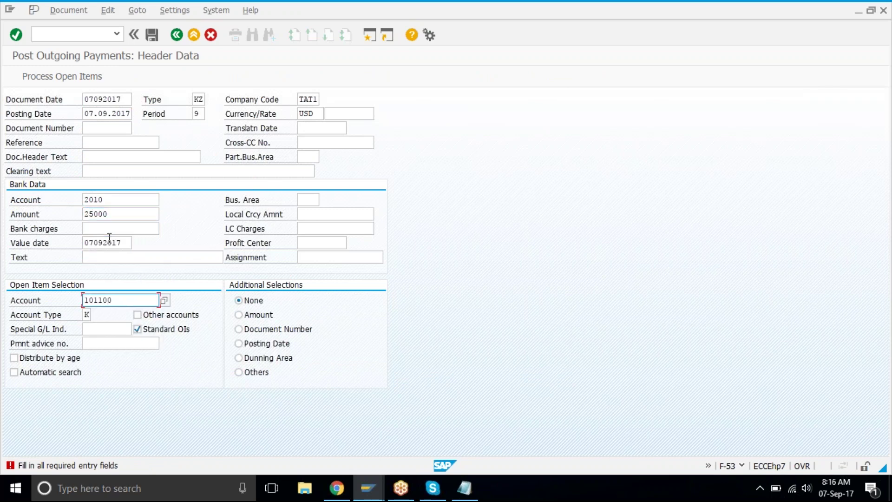
pyautogui.write('2')
pyautogui.press('Return')
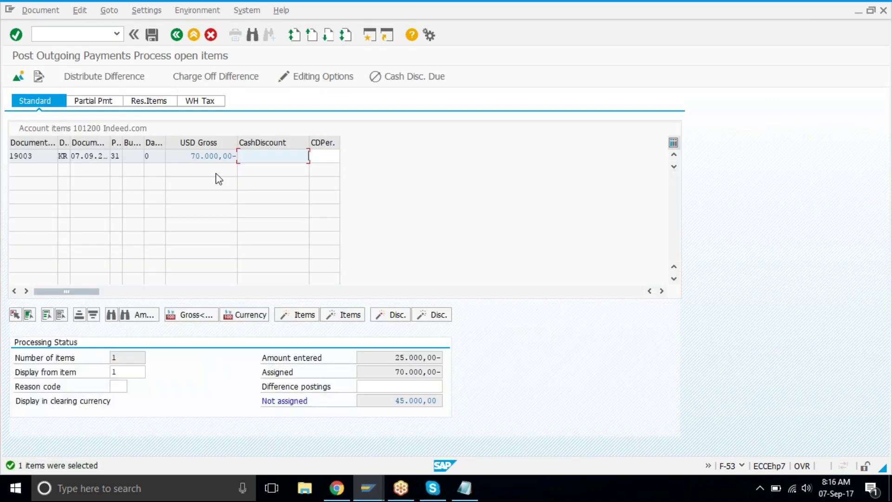
# Step: Try to post the payment, then assign the unpaid 45.000,00 USD as a residual item of the invoice
pyautogui.click(152, 35)
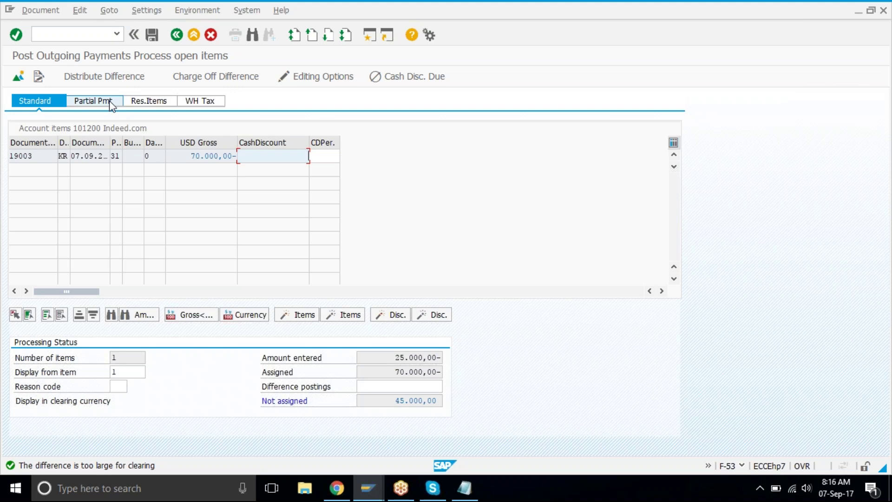
pyautogui.click(111, 103)
pyautogui.click(142, 102)
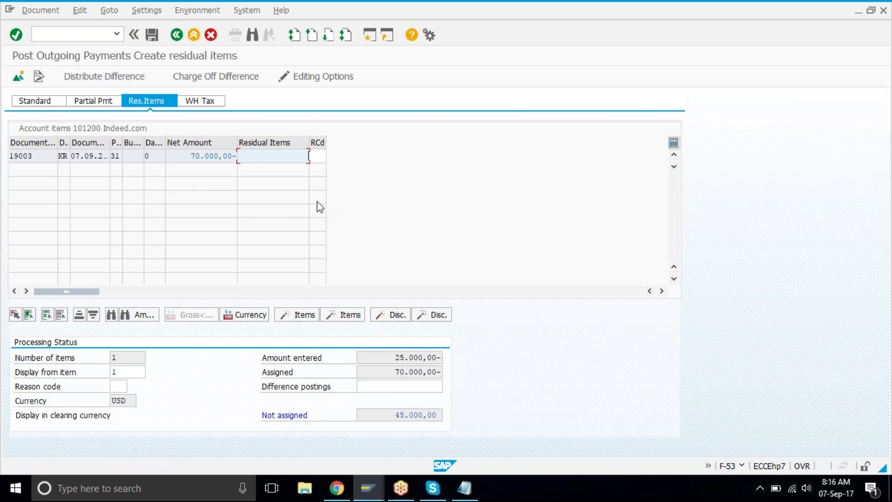
pyautogui.doubleClick(260, 157)
pyautogui.click(381, 359)
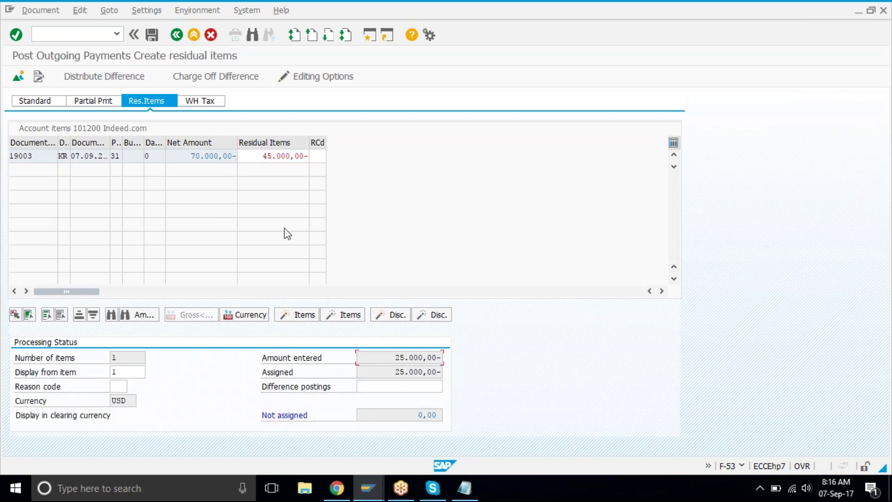
# Step: Review the invoice's document number and its residual amount before posting
pyautogui.click(256, 160)
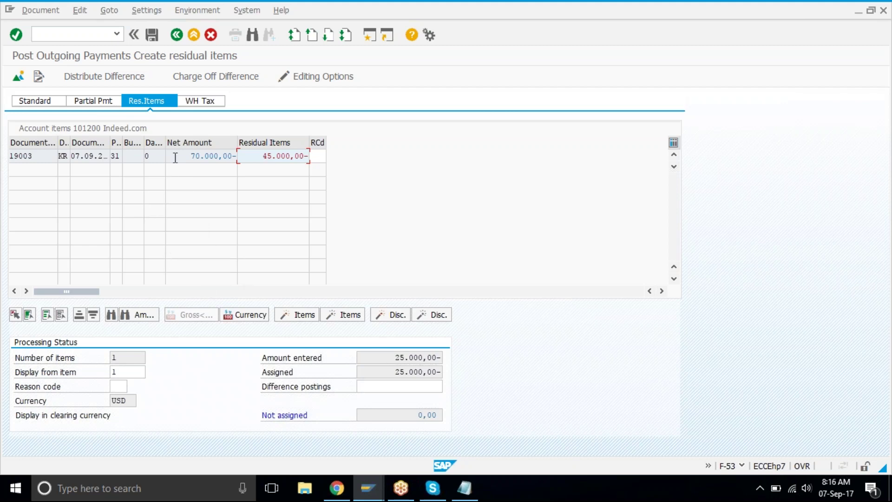
pyautogui.moveTo(39, 158); pyautogui.dragTo(6, 158)
pyautogui.click(7, 158)
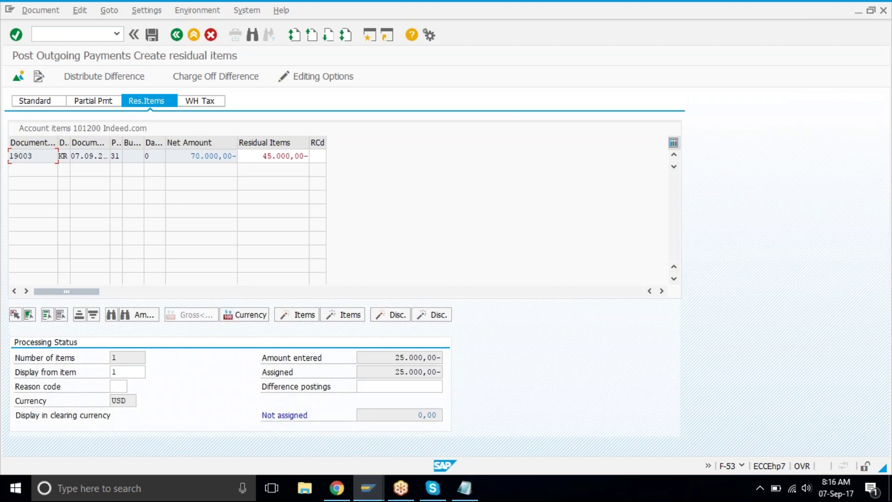
pyautogui.moveTo(256, 156); pyautogui.dragTo(310, 165)
pyautogui.click(309, 161)
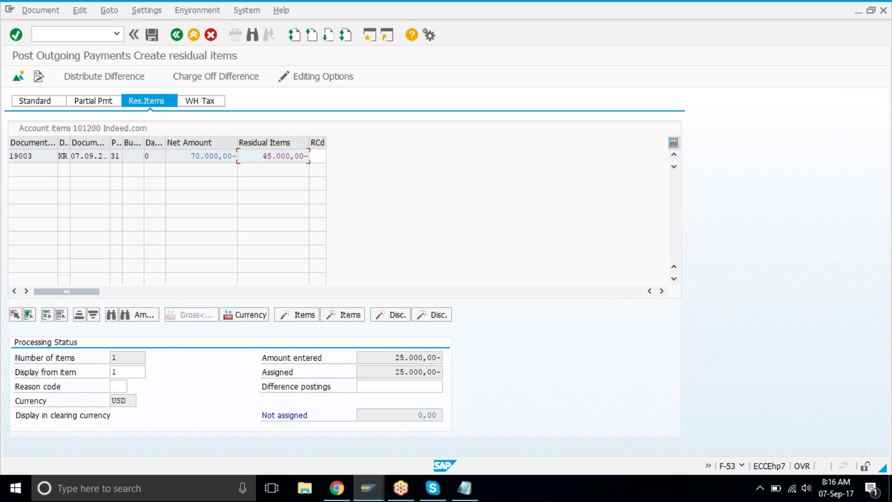
# Step: Add the text inv1 to the 45.000,00 USD residual line item and post the payment
pyautogui.click(152, 34)
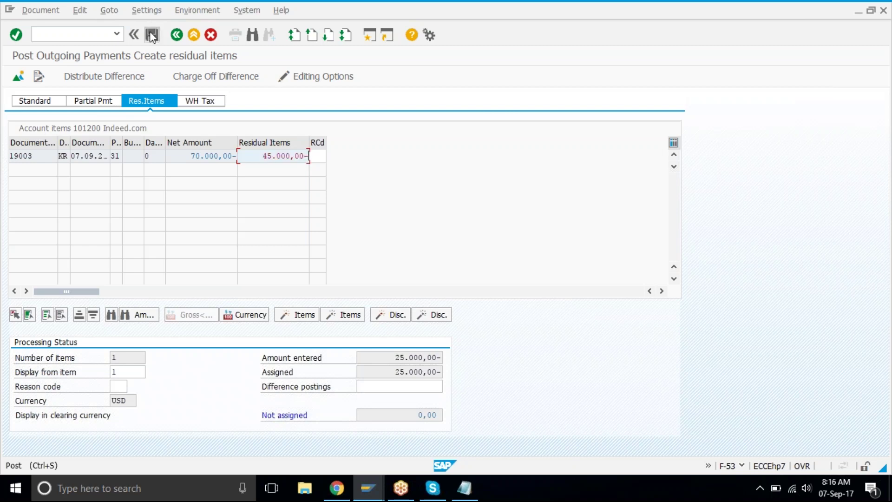
pyautogui.doubleClick(187, 211)
pyautogui.click(176, 35)
pyautogui.click(150, 34)
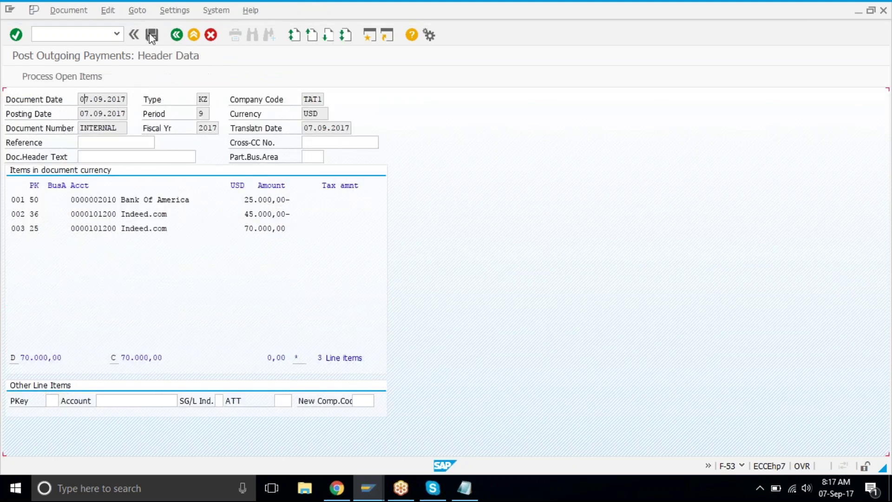
# Step: Switch to the vendor line item display, check the original open invoice and refresh the list
pyautogui.moveTo(366, 494)
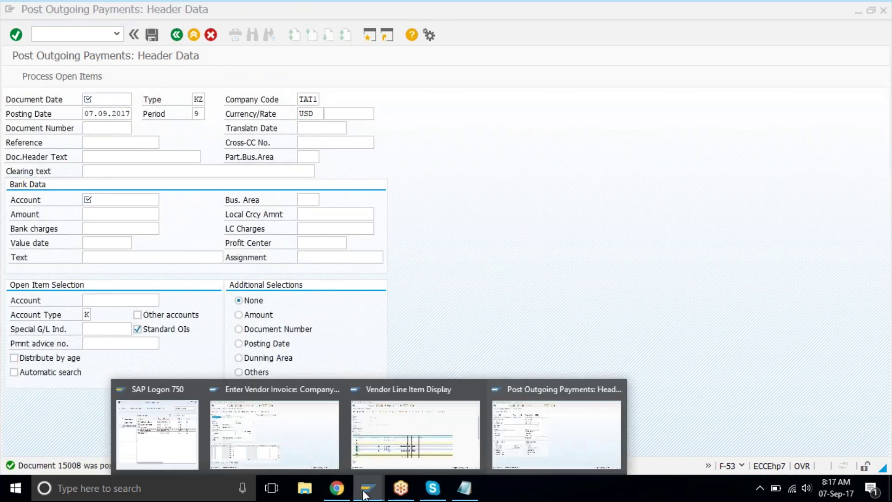
pyautogui.click(418, 430)
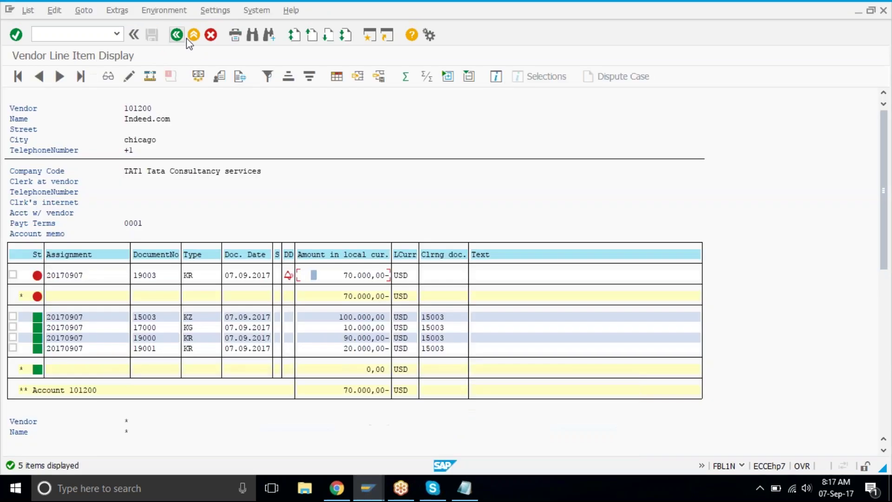
pyautogui.click(23, 10)
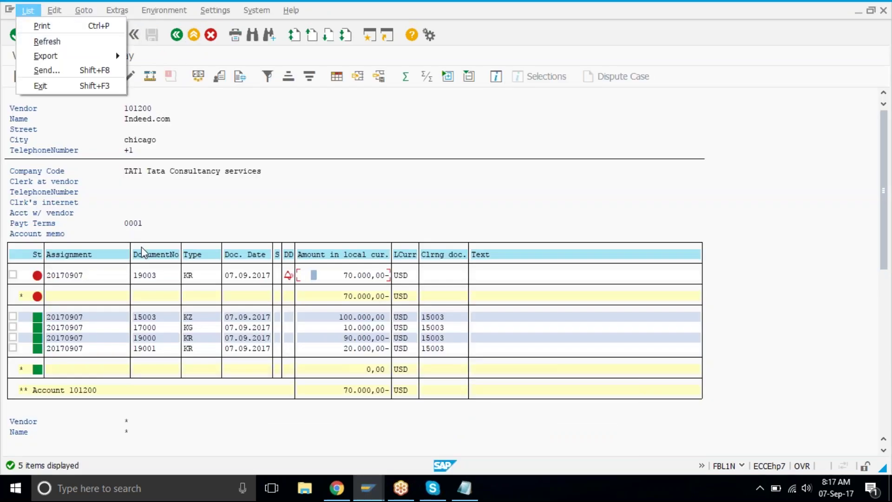
pyautogui.moveTo(139, 275); pyautogui.dragTo(186, 276)
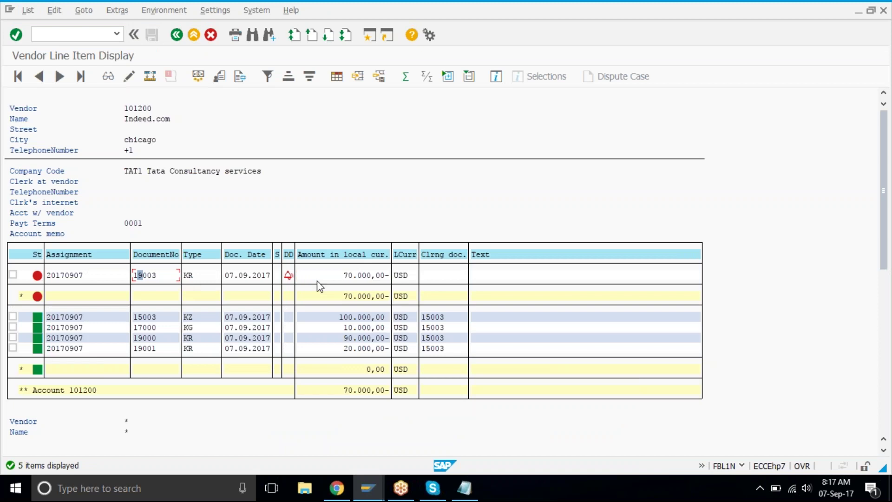
pyautogui.moveTo(326, 279); pyautogui.dragTo(410, 278)
pyautogui.click(27, 10)
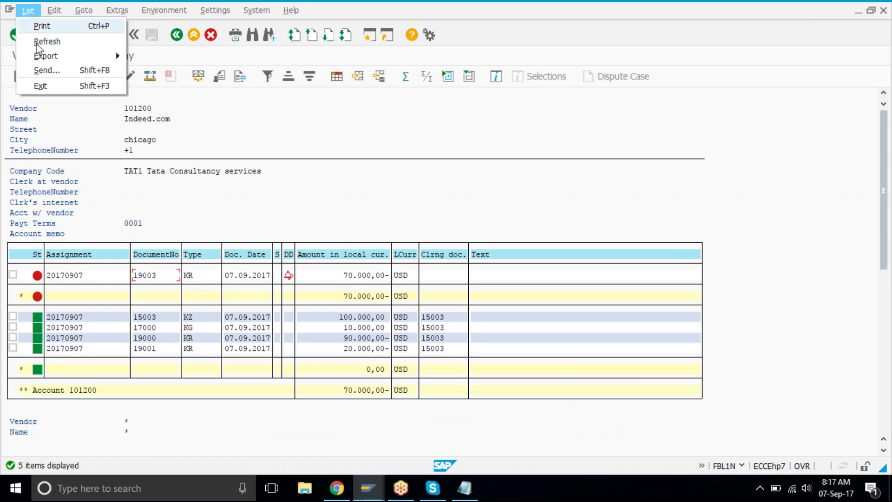
pyautogui.click(51, 42)
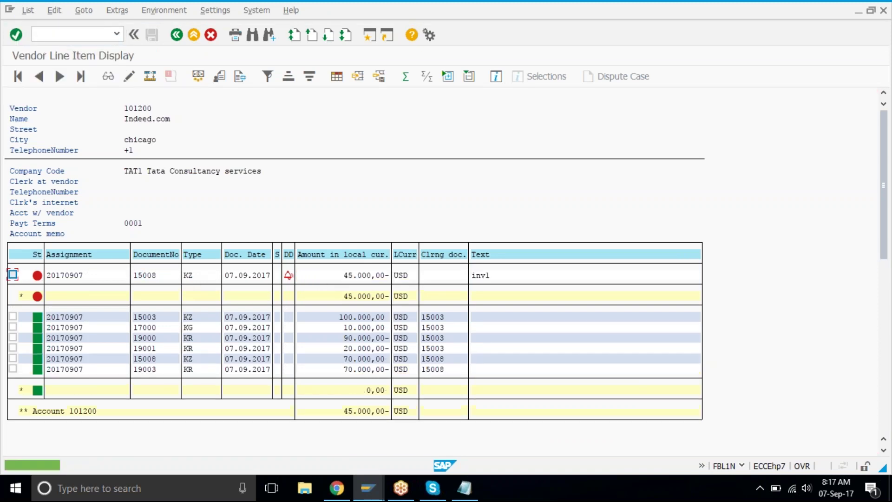
# Step: Examine the cleared invoice and payment pair and the open residual item with the text inv1
pyautogui.moveTo(133, 356); pyautogui.dragTo(479, 380)
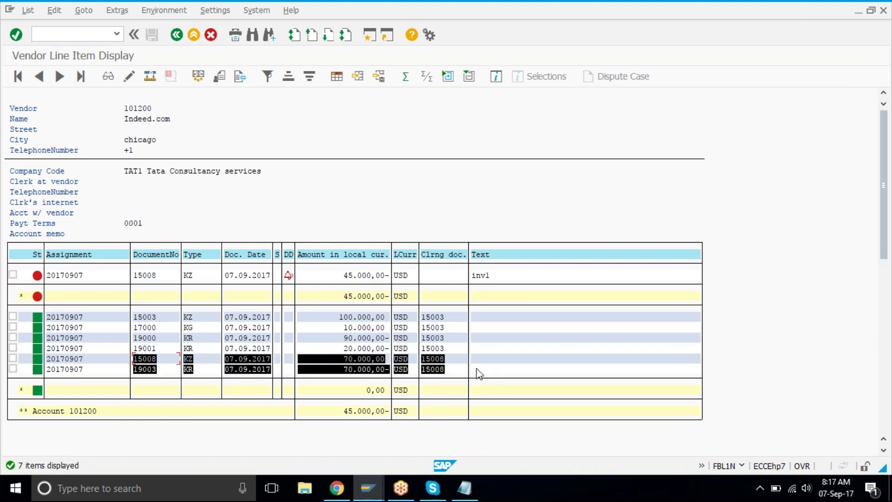
pyautogui.click(457, 367)
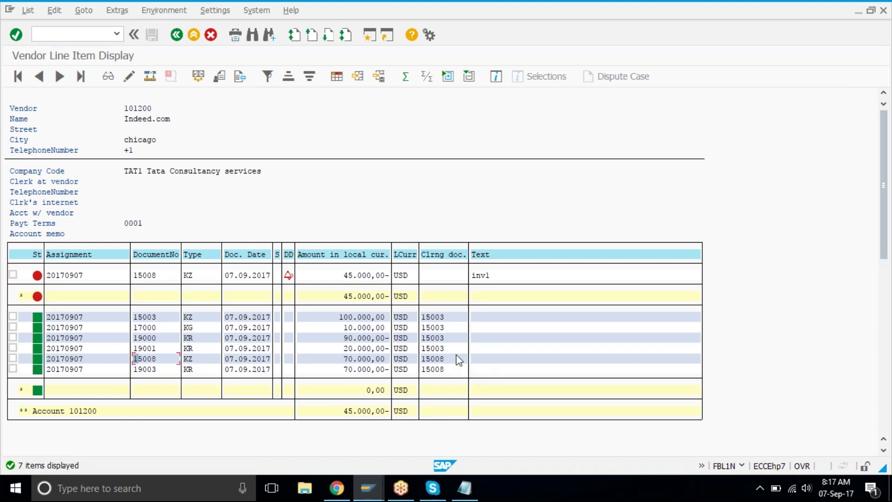
pyautogui.click(20, 275)
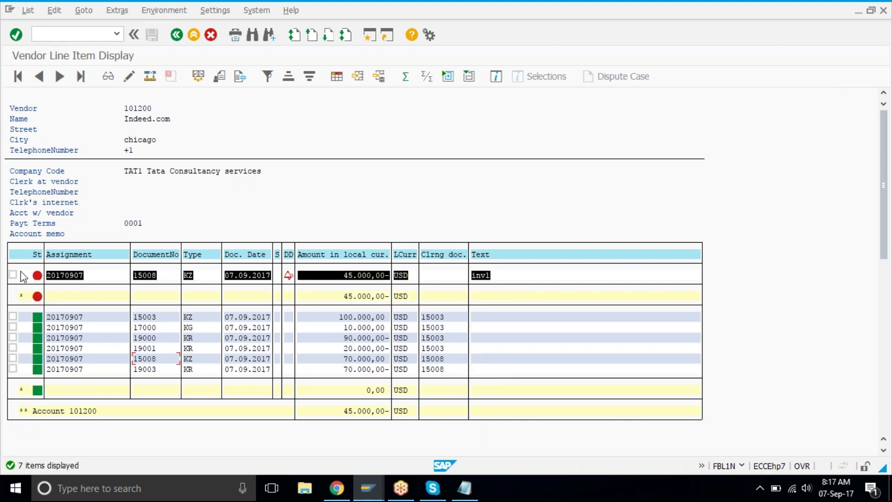
pyautogui.click(19, 271)
pyautogui.moveTo(20, 273); pyautogui.dragTo(134, 233)
pyautogui.click(166, 226)
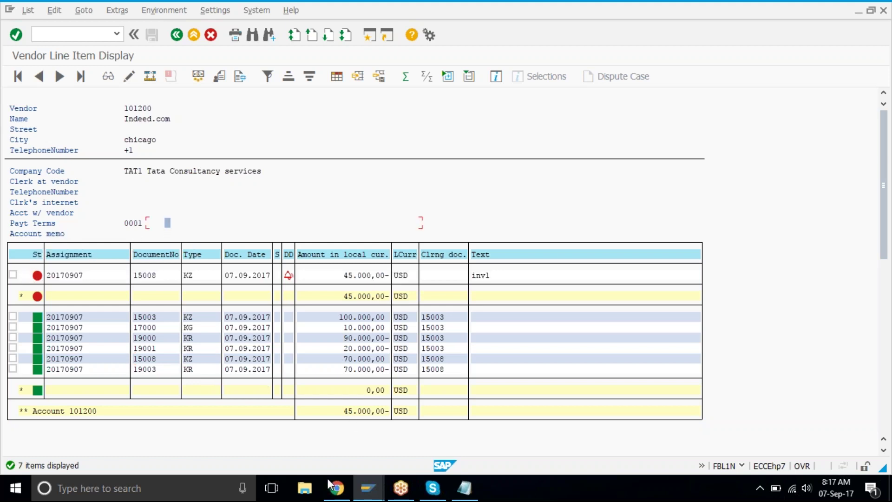
# Step: Return to the outgoing payment entry and set the new payment's document date to 07092017
pyautogui.moveTo(375, 495)
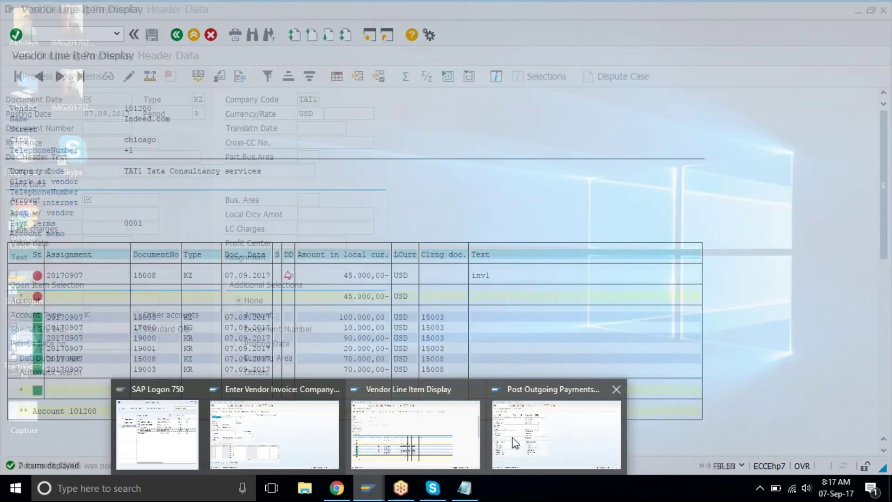
pyautogui.click(515, 442)
pyautogui.press('space')
pyautogui.press('Down')
pyautogui.press('Return')
pyautogui.press('Down')
pyautogui.press('Down')
pyautogui.press('Down')
pyautogui.press('Down')
pyautogui.press('Down')
pyautogui.press('Down')
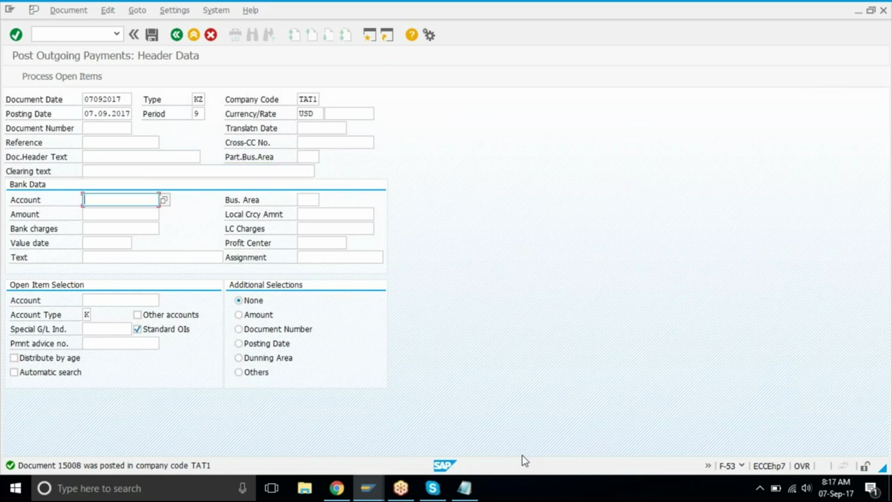
# Step: Enter the bank account with amount 30000 and value date 07092017, select the Indeed.com vendor account and process its open items
pyautogui.write('0')
pyautogui.press('Tab')
pyautogui.write('30000')
pyautogui.press('Tab')
pyautogui.press('Tab')
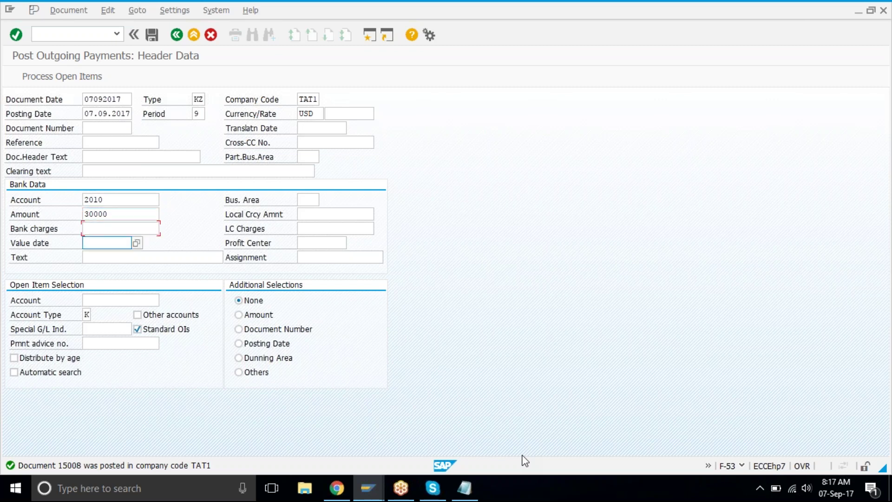
pyautogui.press('Down')
pyautogui.press('Tab')
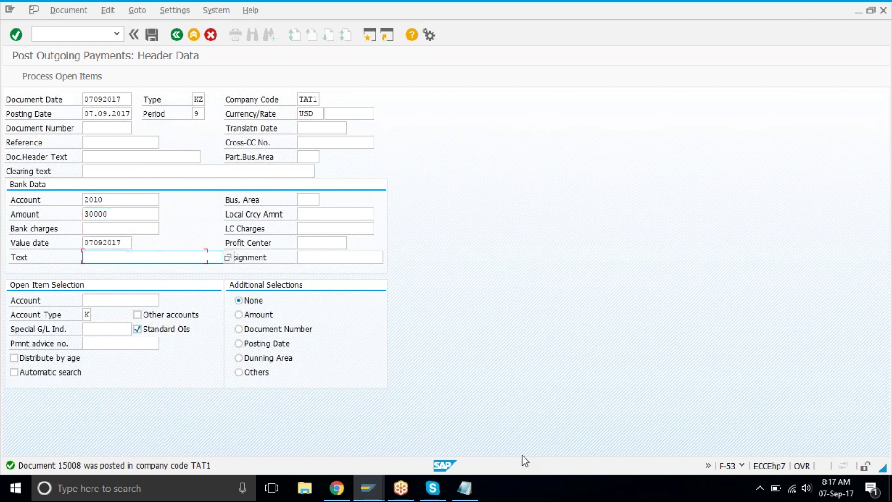
pyautogui.press('Tab')
pyautogui.press('Down')
pyautogui.press('Return')
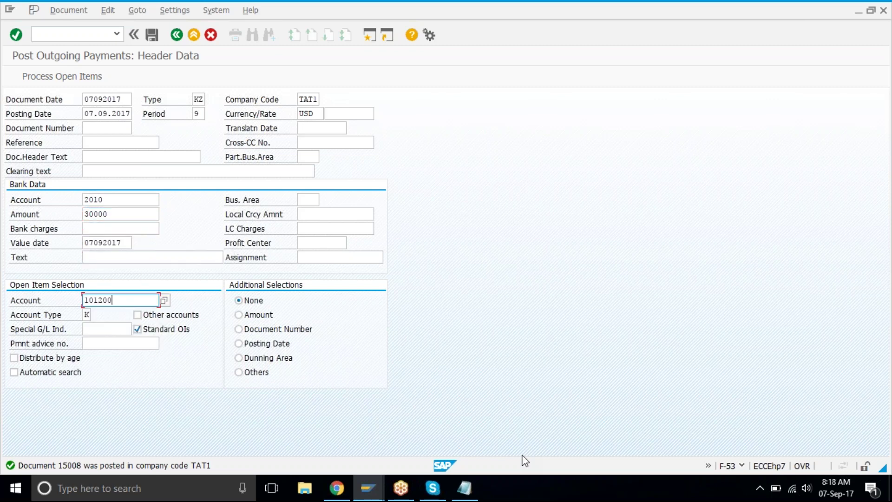
pyautogui.press('Return')
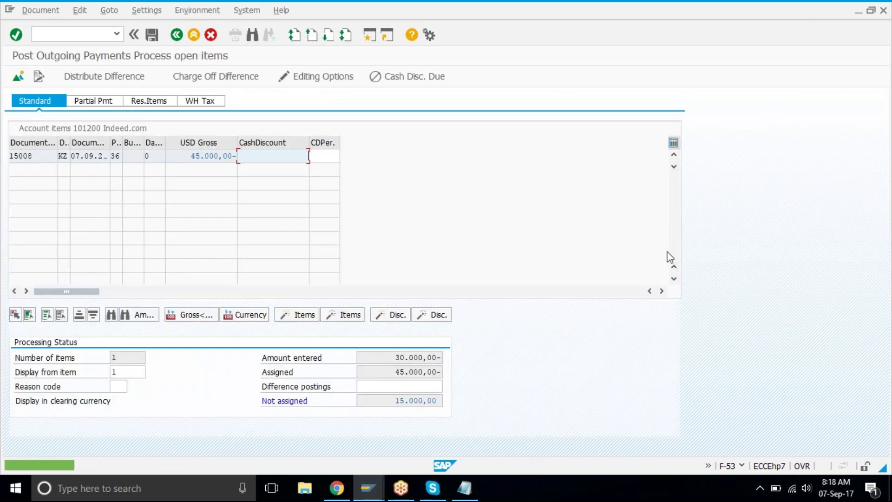
# Step: Assign a 15.000,00 USD residual item to the open 45.000,00 USD item and submit the payment for posting
pyautogui.click(159, 103)
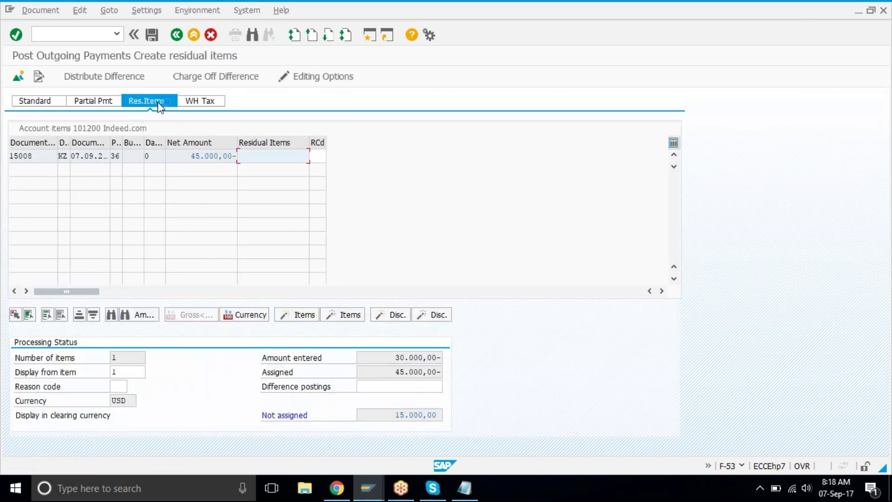
pyautogui.click(285, 156)
pyautogui.doubleClick(275, 156)
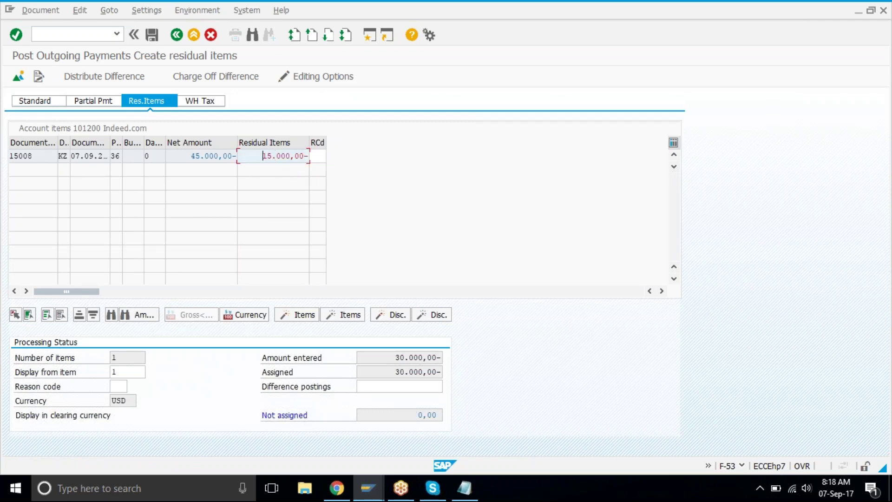
pyautogui.click(152, 35)
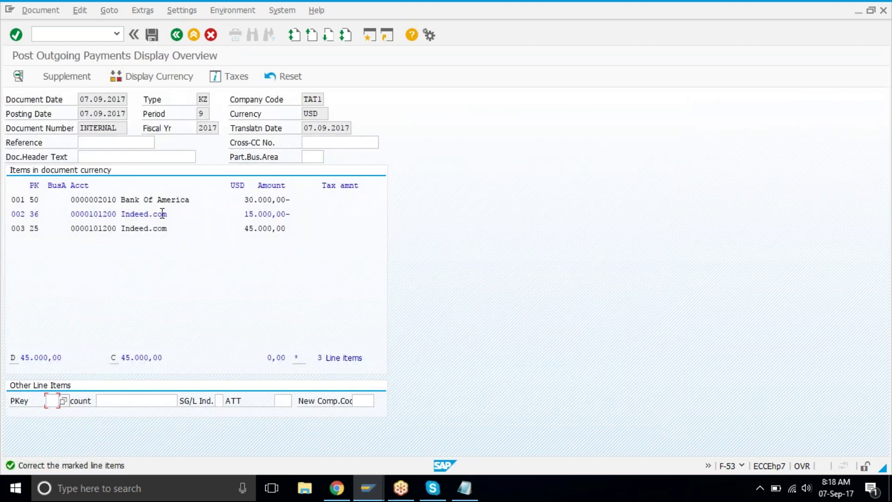
# Step: Add the text inv 2 to the 15.000,00 USD residual line item and post the payment
pyautogui.press('Return')
pyautogui.write('in')
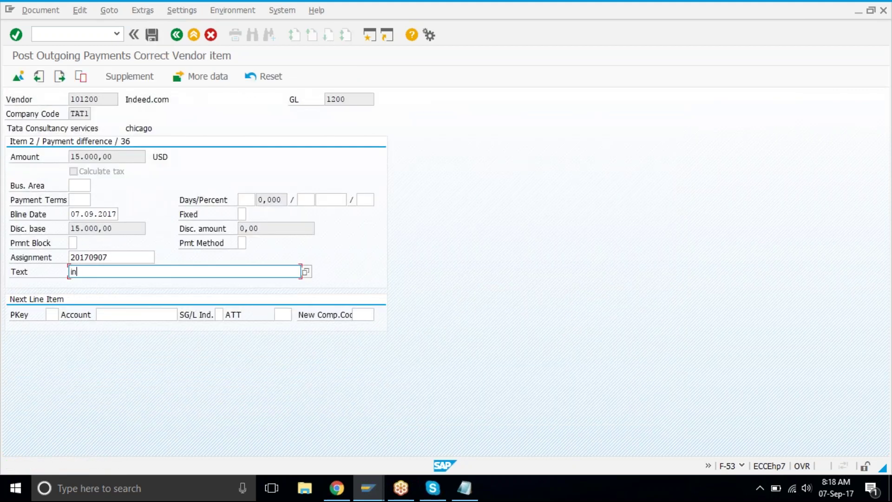
pyautogui.write('v 2')
pyautogui.press('Return')
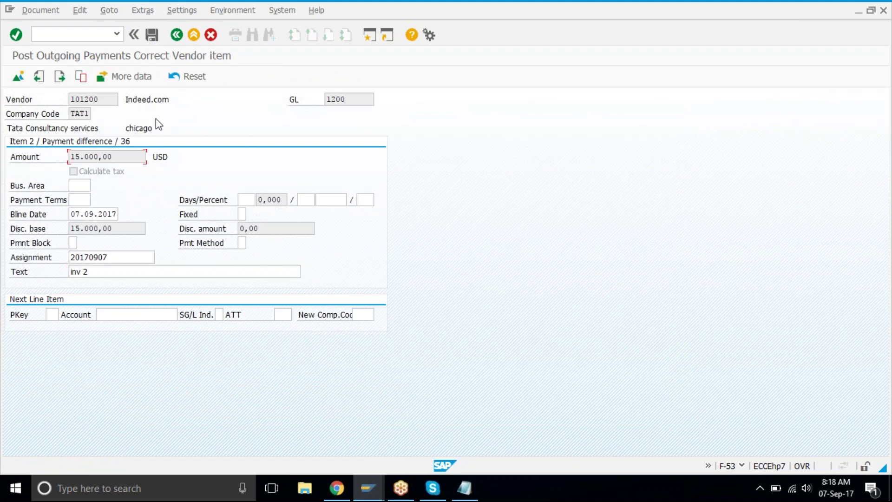
pyautogui.click(152, 35)
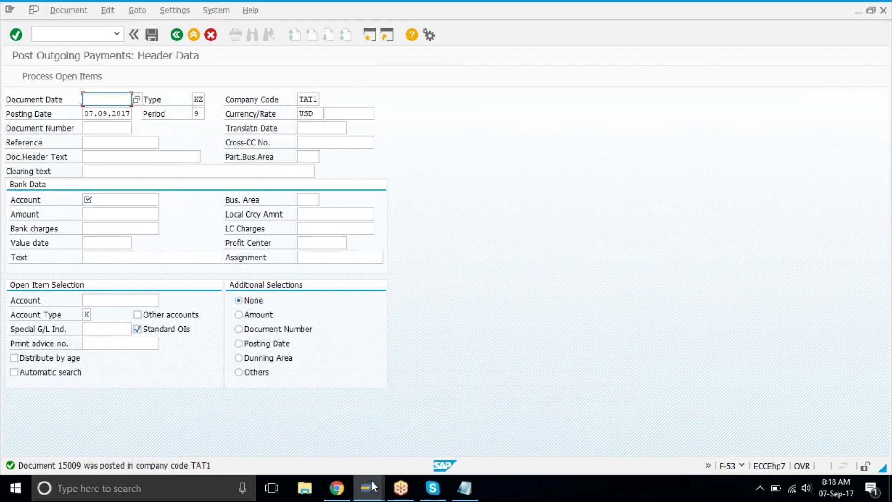
# Step: Switch to the vendor line item display and refresh the list
pyautogui.moveTo(372, 480)
pyautogui.click(414, 409)
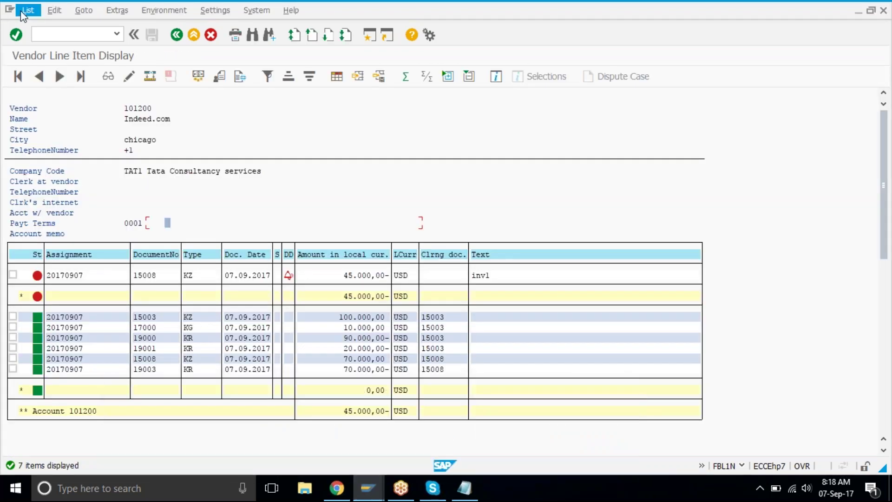
pyautogui.click(22, 11)
pyautogui.click(67, 41)
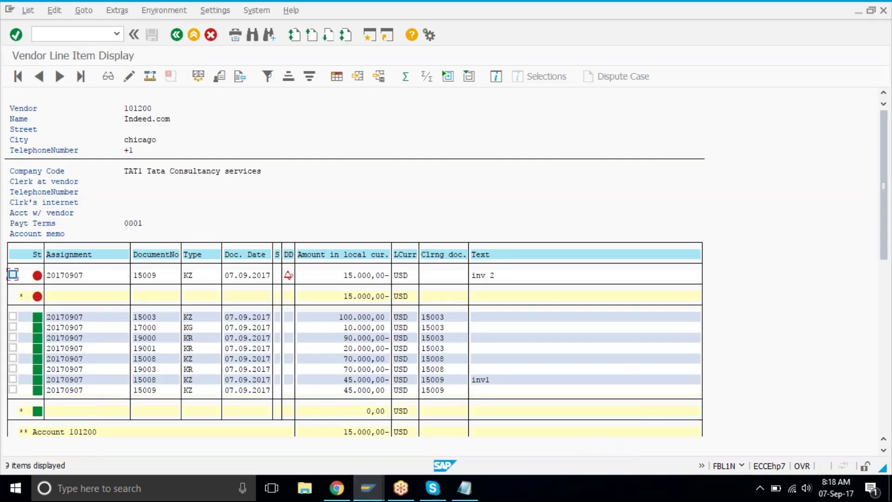
# Step: Examine the cleared 70.000,00 and 45.000,00 USD item pairs with their clearing documents
pyautogui.moveTo(327, 358); pyautogui.dragTo(469, 396)
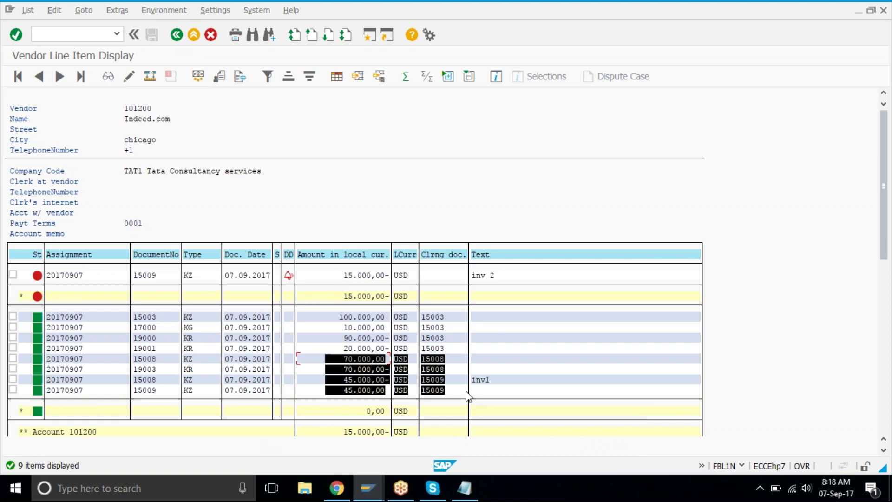
pyautogui.click(328, 359)
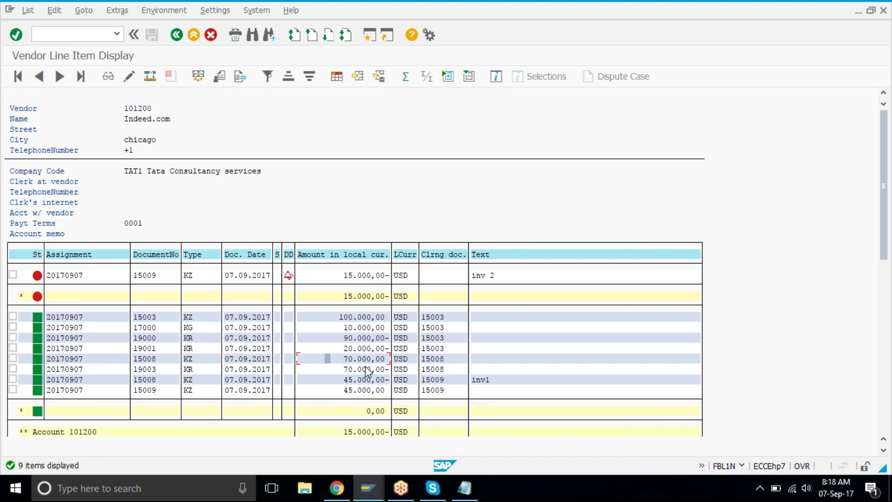
pyautogui.click(342, 359)
pyautogui.moveTo(342, 362); pyautogui.dragTo(405, 369)
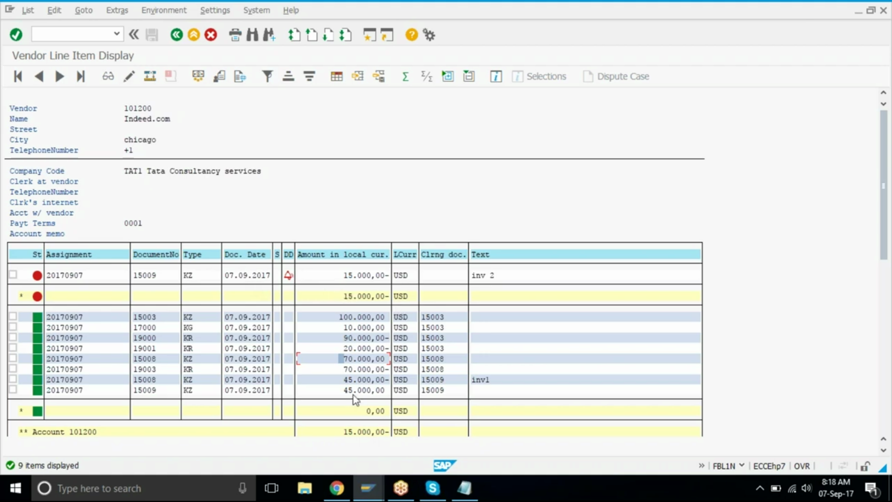
pyautogui.moveTo(339, 364); pyautogui.dragTo(390, 395)
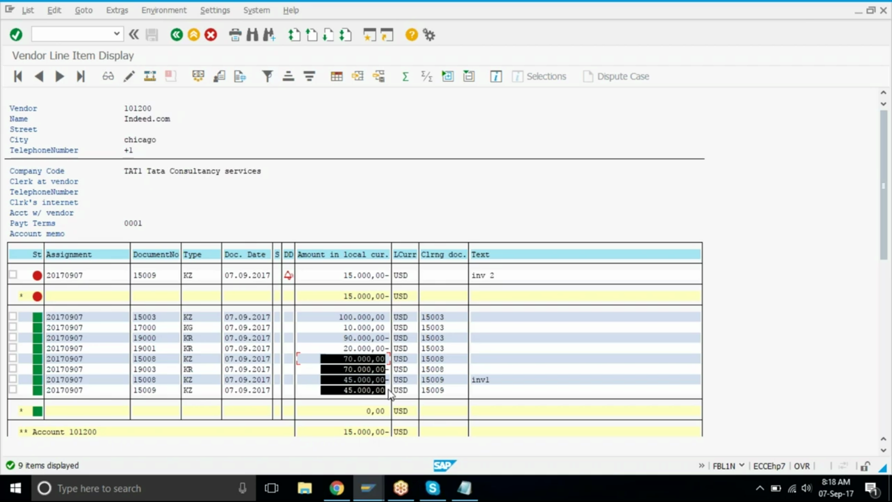
pyautogui.click(390, 394)
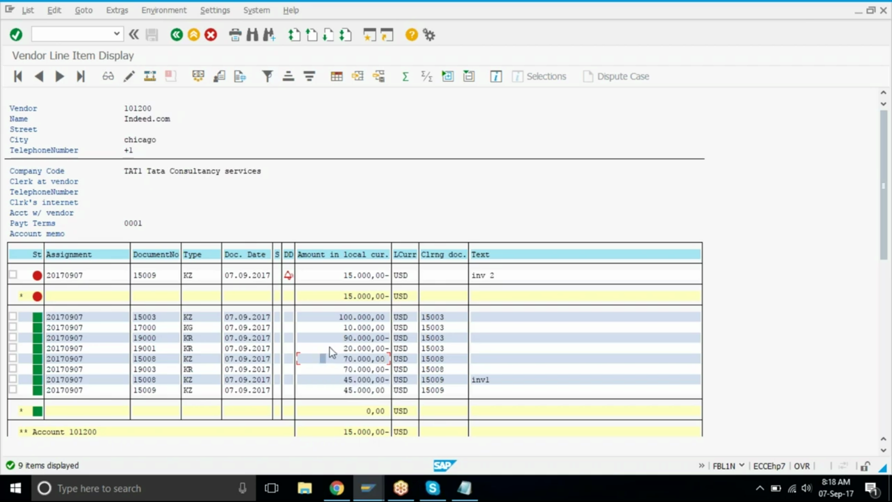
pyautogui.moveTo(335, 361); pyautogui.dragTo(390, 395)
pyautogui.moveTo(348, 354); pyautogui.dragTo(348, 358)
# Step: Open the document overview of the cleared 70.000,00 USD payment, review its bank and residual lines, and return to the list
pyautogui.doubleClick(350, 361)
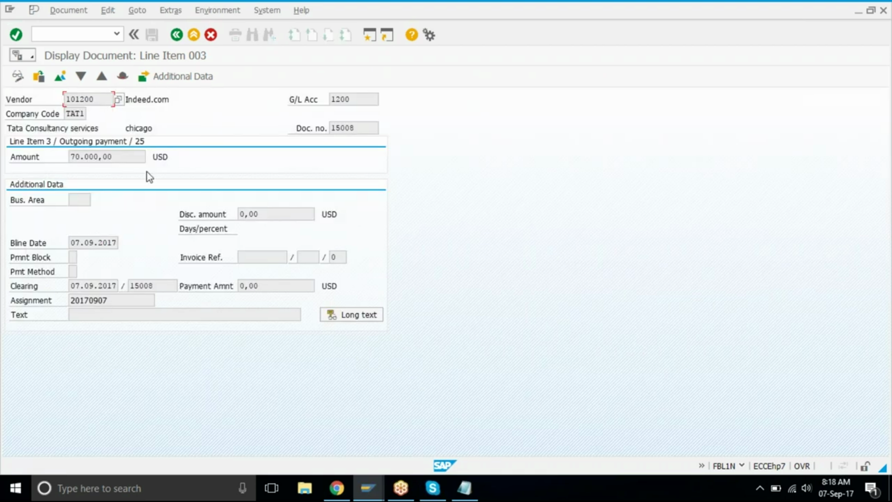
pyautogui.click(60, 78)
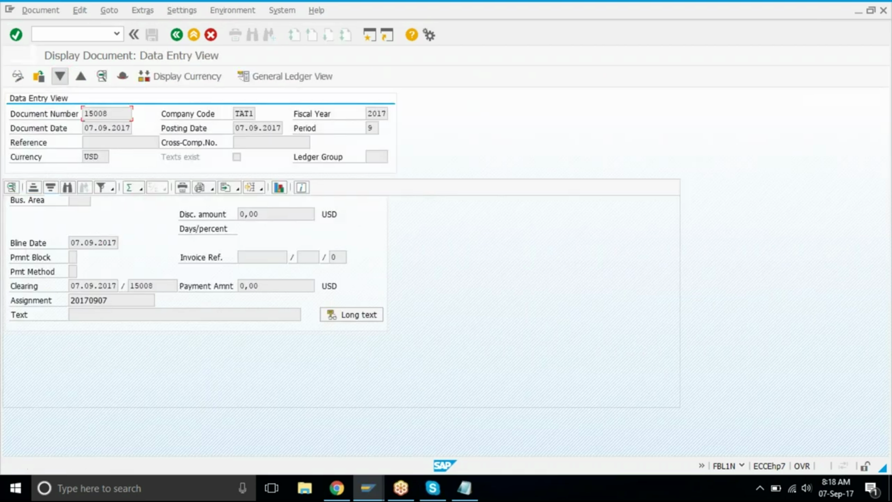
pyautogui.click(286, 214)
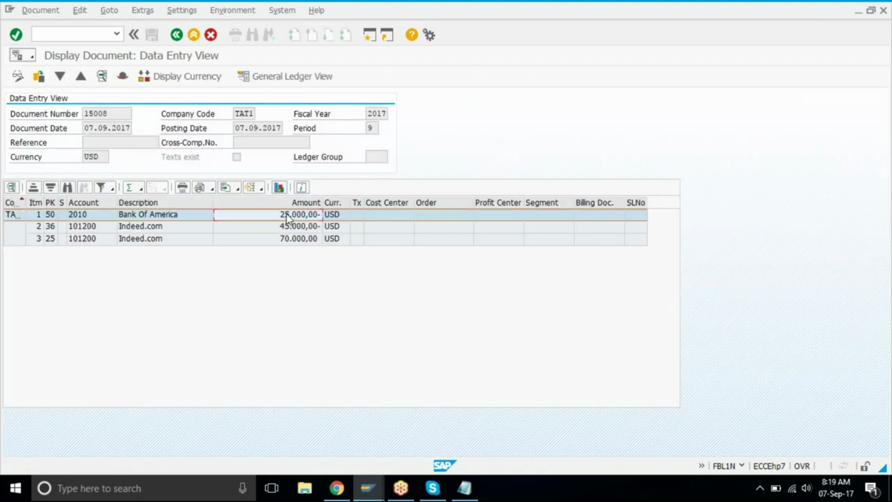
pyautogui.click(245, 225)
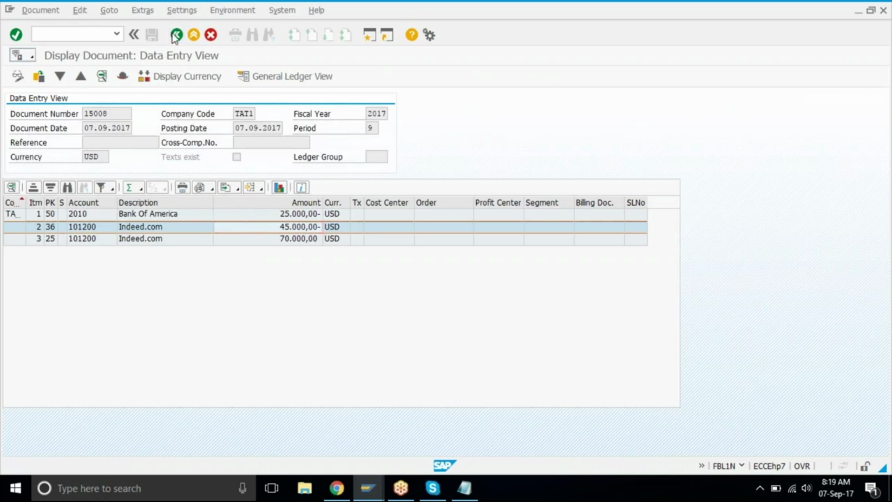
pyautogui.click(176, 34)
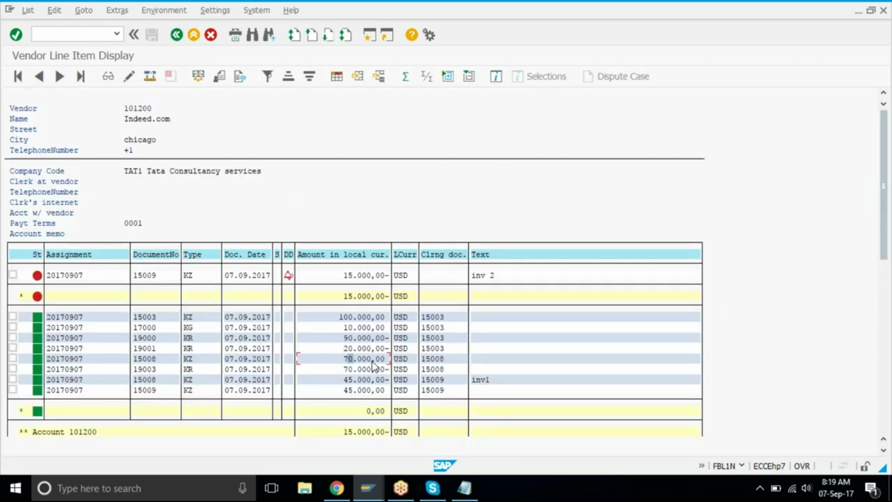
# Step: Check the cleared inv1 residual item and compare the amounts and clearing documents of the two residual payments
pyautogui.click(365, 379)
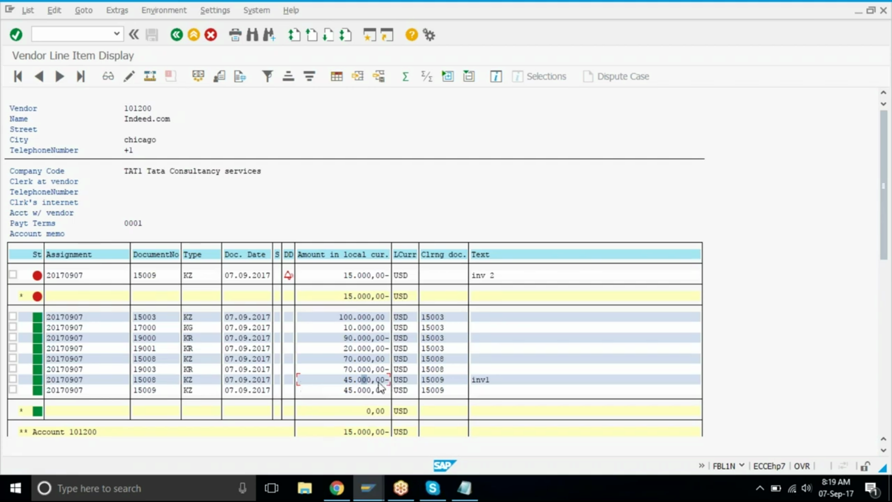
pyautogui.moveTo(337, 359); pyautogui.dragTo(457, 396)
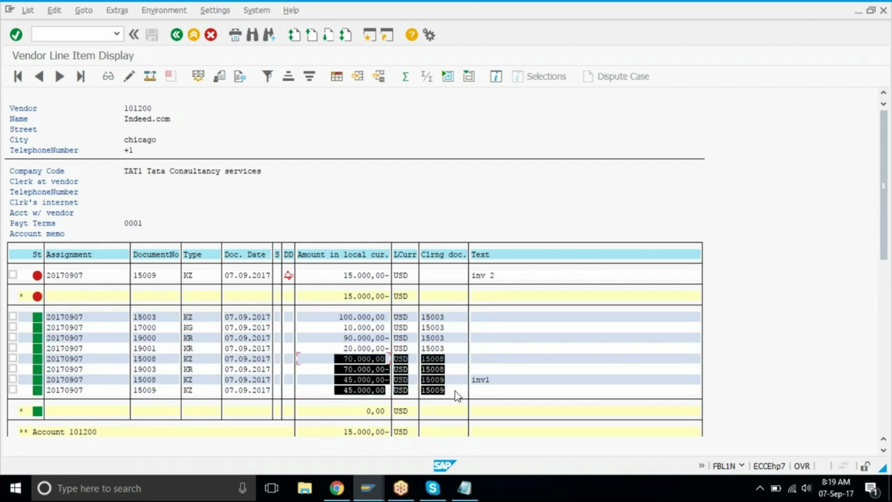
pyautogui.hotkey('ctrl', 'c')
pyautogui.click(319, 223)
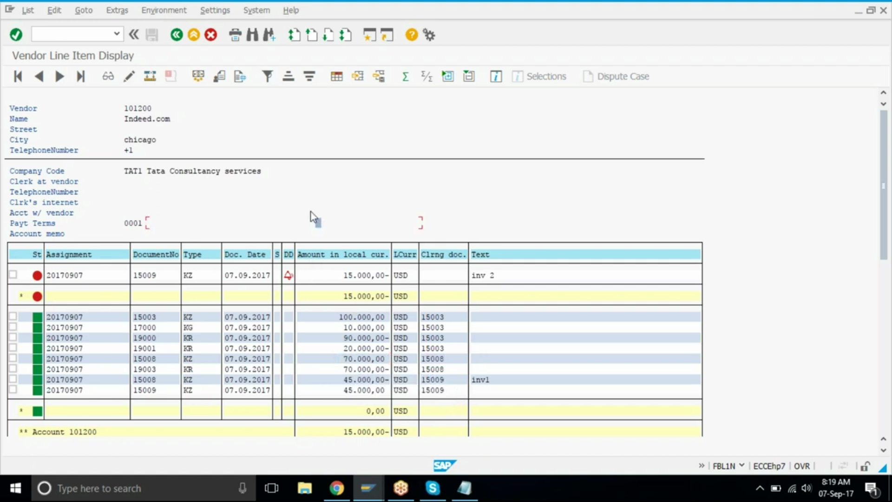
# Step: Return to the outgoing payment entry and set the final payment's document date to 07092017
pyautogui.moveTo(370, 492)
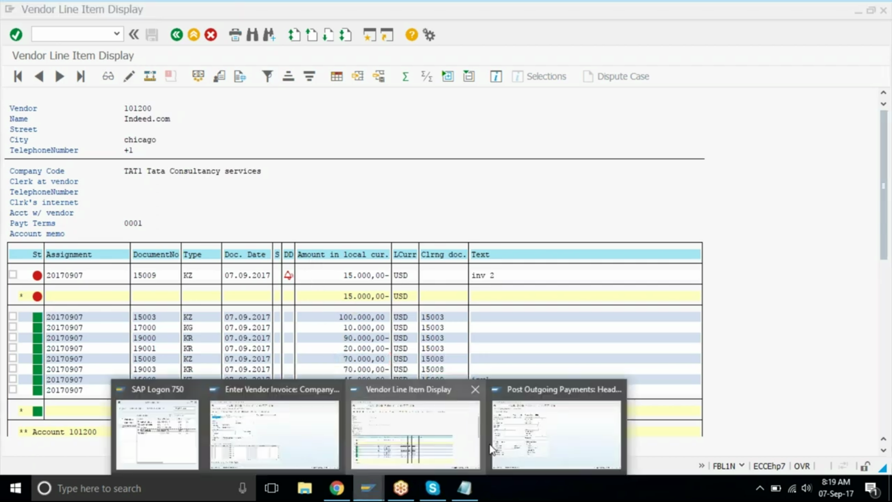
pyautogui.click(498, 448)
pyautogui.press('Down')
pyautogui.press('Return')
pyautogui.press('Down')
pyautogui.press('Down')
pyautogui.press('Down')
pyautogui.press('Down')
pyautogui.press('Down')
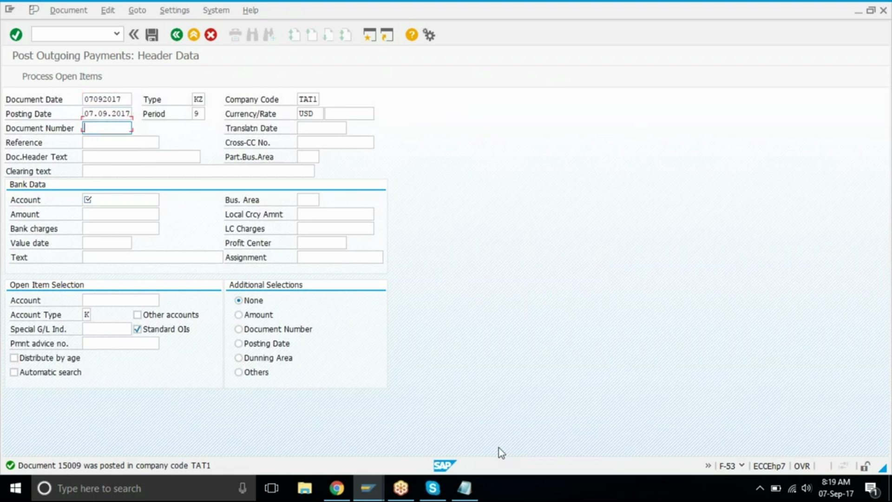
# Step: Enter the bank account, the amount 15000 and the value date 07092017 in the bank data
pyautogui.press('Down')
pyautogui.write('2010')
pyautogui.press('Down')
pyautogui.press('Down')
pyautogui.press('Up')
pyautogui.write('15000')
pyautogui.press('Down')
pyautogui.press('Down')
pyautogui.press('Down')
pyautogui.press('Return')
# Step: Select the Indeed.com vendor account for the open item selection and process its open items
pyautogui.press('Down')
pyautogui.press('Down')
pyautogui.press('Down')
pyautogui.press('Up')
pyautogui.press('Down')
pyautogui.press('Return')
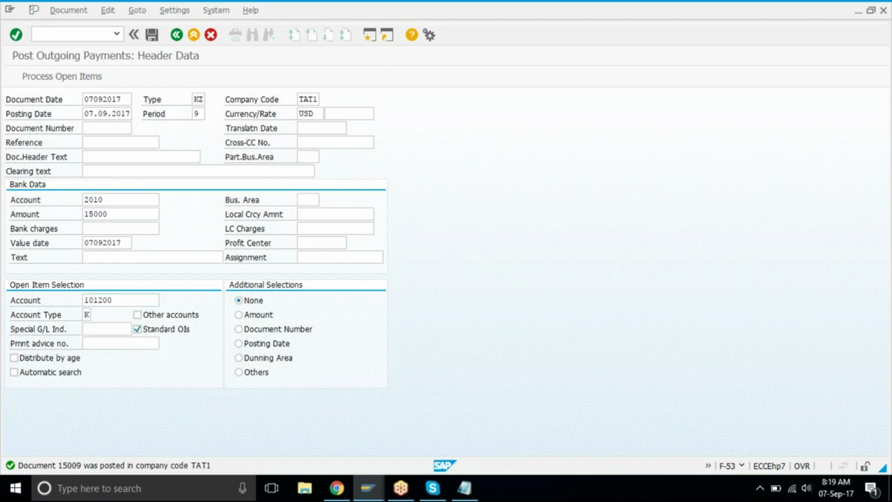
pyautogui.press('Return')
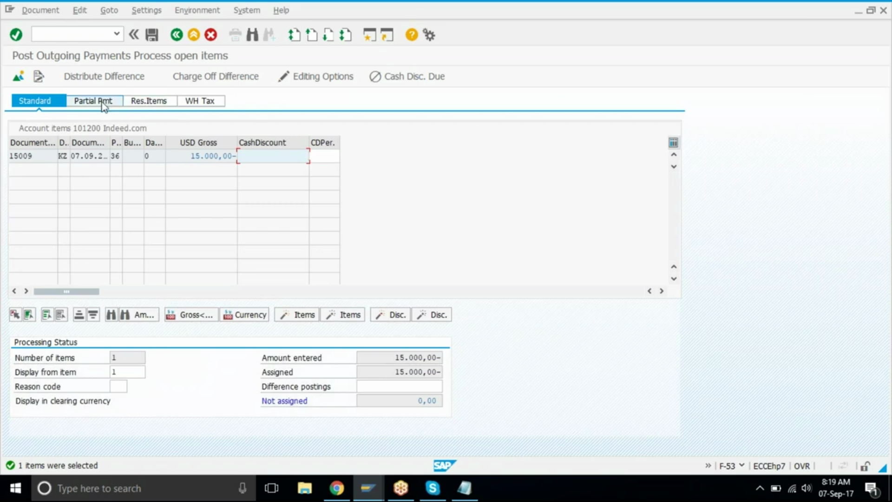
# Step: Check the entered and unassigned amounts under the standard method and post the final payment
pyautogui.click(401, 366)
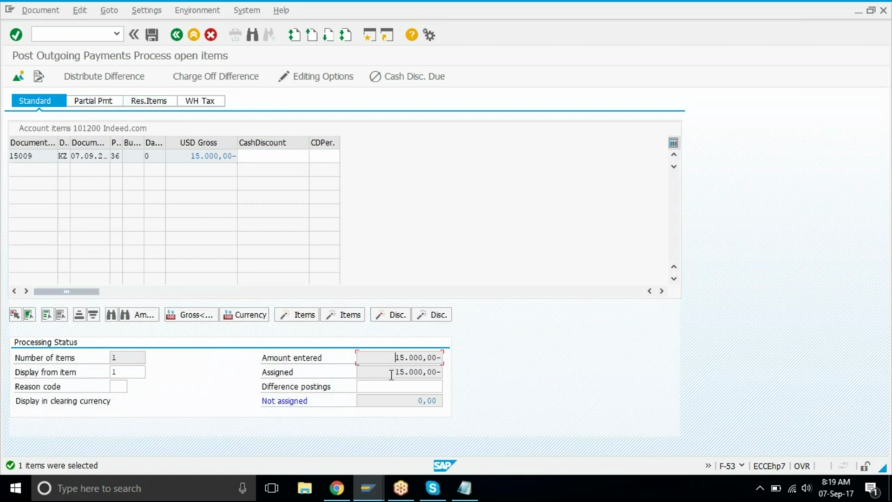
pyautogui.click(398, 400)
pyautogui.click(38, 106)
pyautogui.click(150, 36)
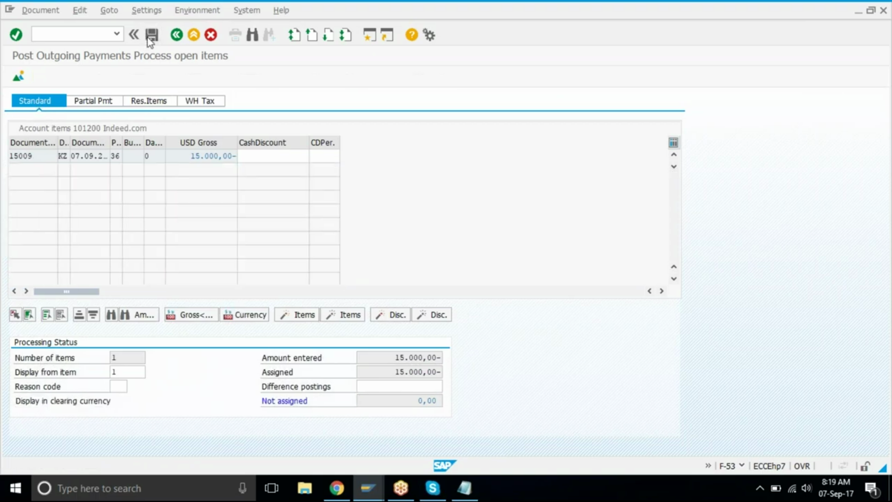
# Step: Switch back to the vendor line item display and refresh it after the final payment
pyautogui.click(368, 493)
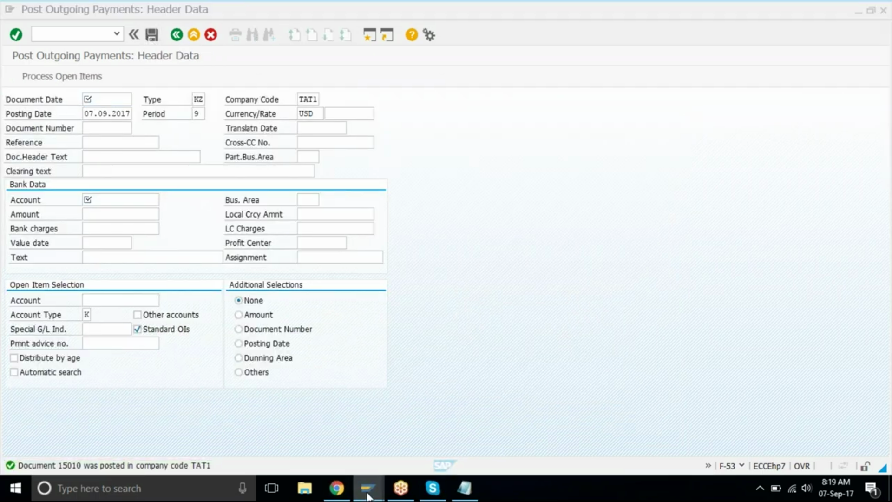
pyautogui.click(415, 439)
pyautogui.click(27, 11)
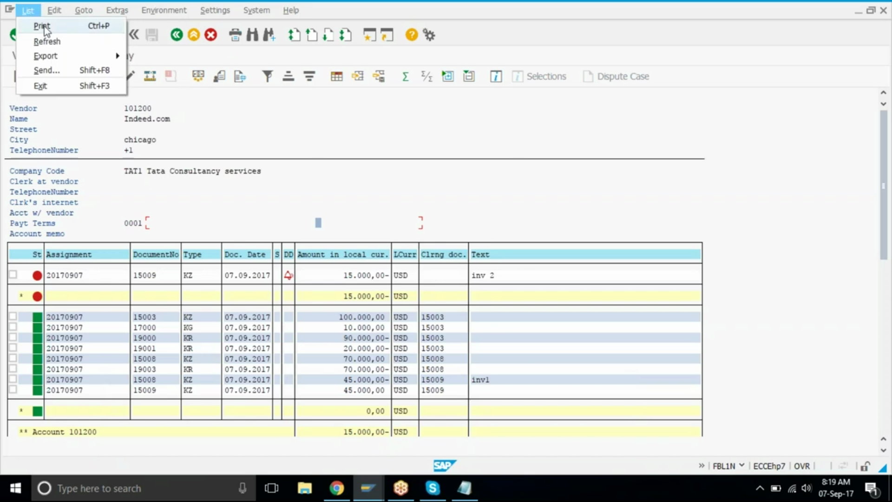
pyautogui.click(47, 42)
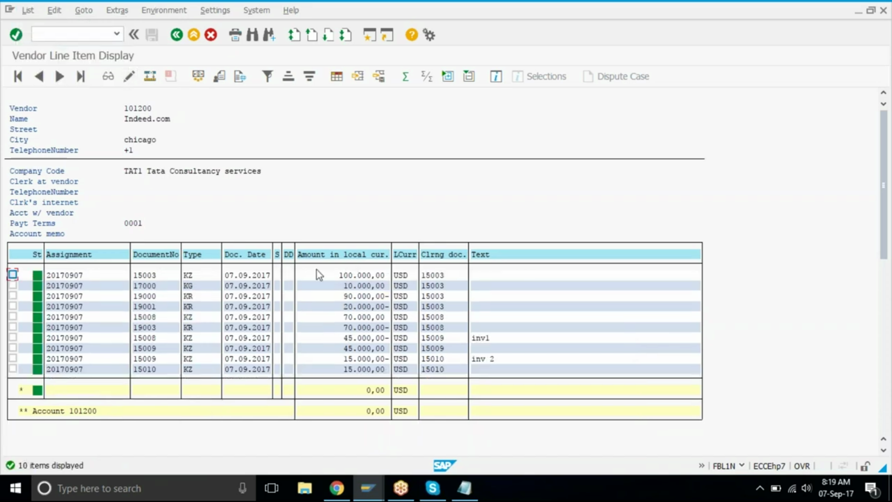
# Step: Examine all cleared items of the vendor, including the inv1 and inv 2 residual texts
pyautogui.hotkey('ctrl', 'y')
pyautogui.moveTo(133, 274); pyautogui.dragTo(505, 376)
pyautogui.hotkey('ctrl', 'c')
pyautogui.moveTo(461, 339); pyautogui.dragTo(499, 343)
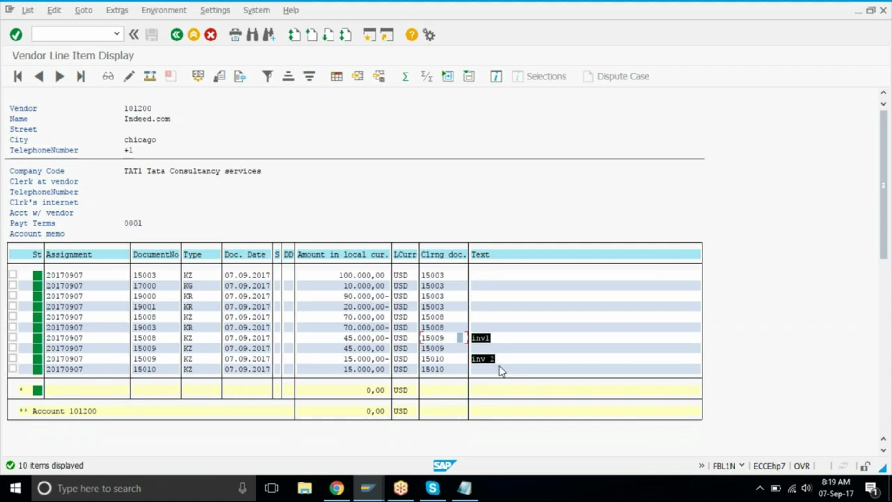
# Step: Examine the cleared 70.000,00 USD invoice and payment lines with their clearing document, and return to the line item selection
pyautogui.hotkey('ctrl', 'c')
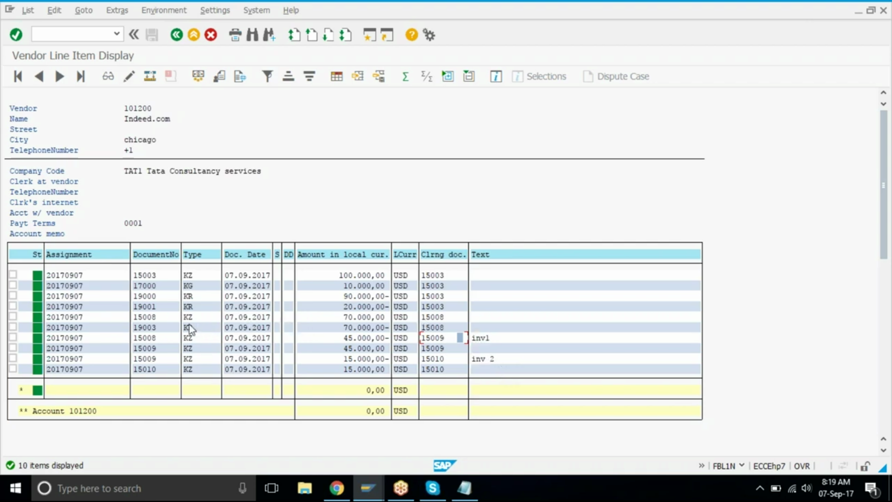
pyautogui.moveTo(107, 316); pyautogui.dragTo(370, 327)
pyautogui.click(371, 327)
pyautogui.moveTo(208, 329); pyautogui.dragTo(464, 331)
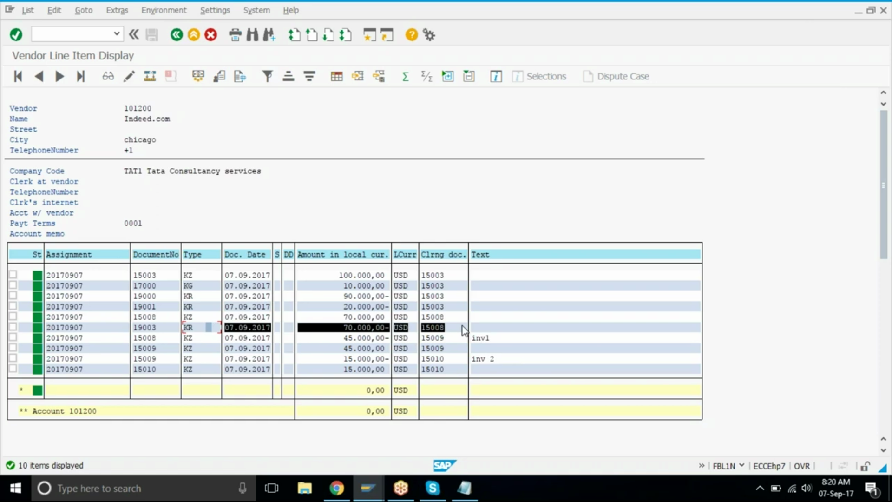
pyautogui.hotkey('ctrl', 'c')
pyautogui.click(338, 217)
pyautogui.click(177, 36)
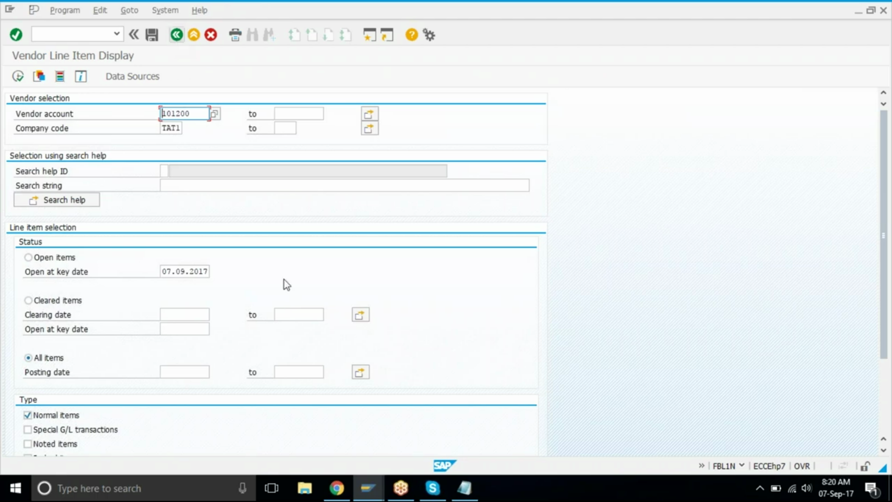
# Step: Switch to the training document in Google Sheets and fill the Accounts Payable topics from Vendor Account Groups to Residual Clearing with light green
pyautogui.click(304, 488)
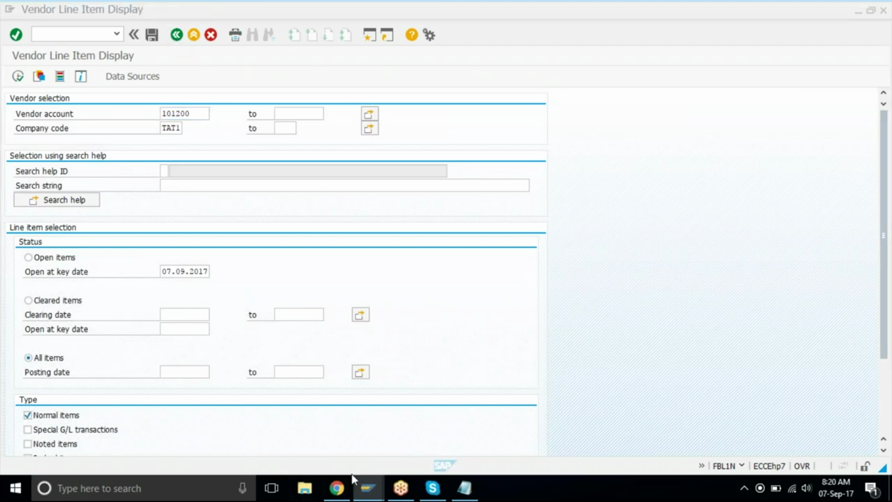
pyautogui.click(337, 488)
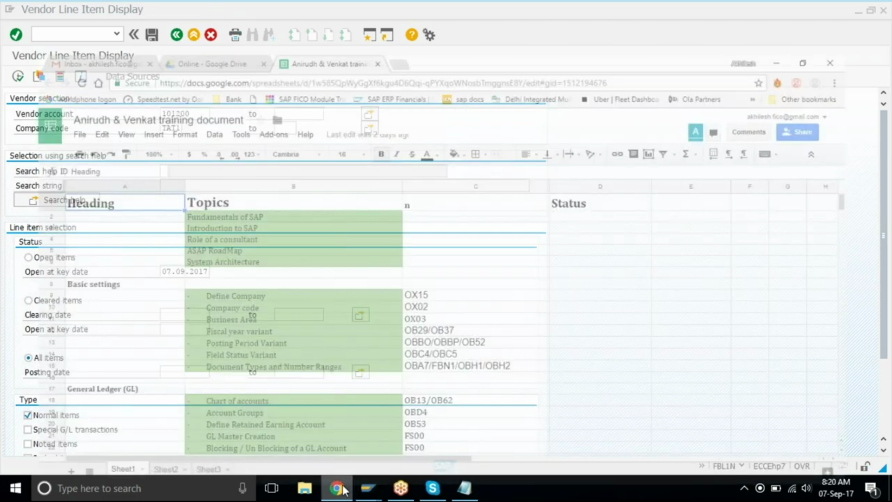
pyautogui.click(690, 79)
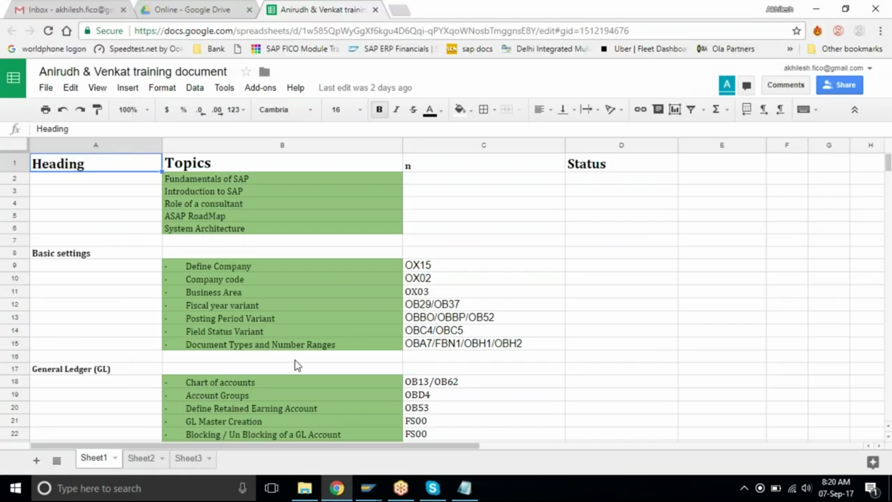
pyautogui.scroll(-12, 295, 360)
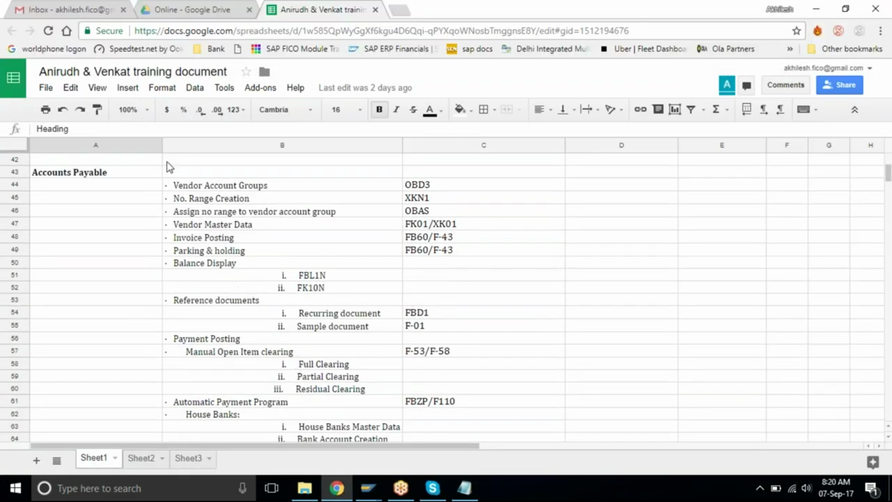
pyautogui.moveTo(177, 185); pyautogui.dragTo(259, 253)
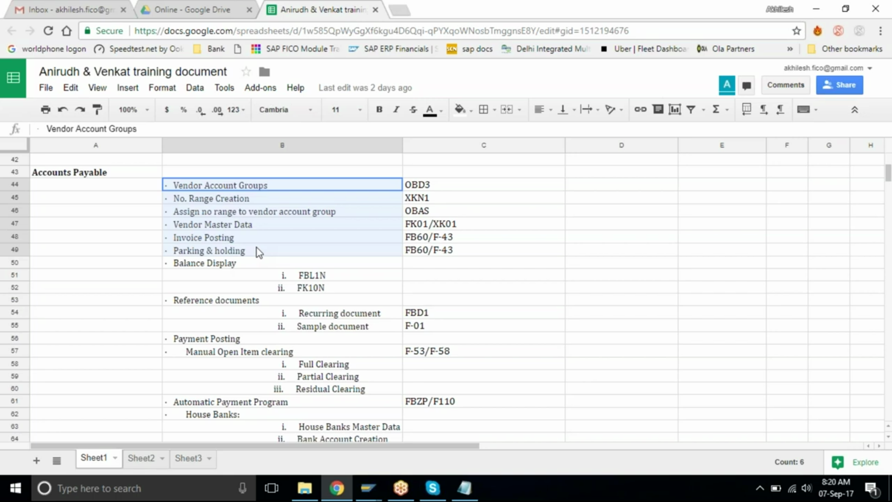
pyautogui.moveTo(264, 258); pyautogui.dragTo(334, 325)
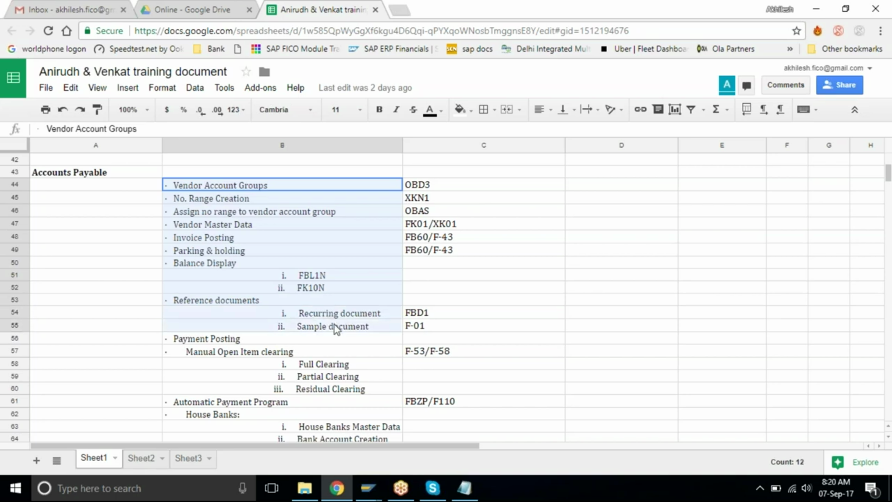
pyautogui.moveTo(334, 324); pyautogui.dragTo(356, 394)
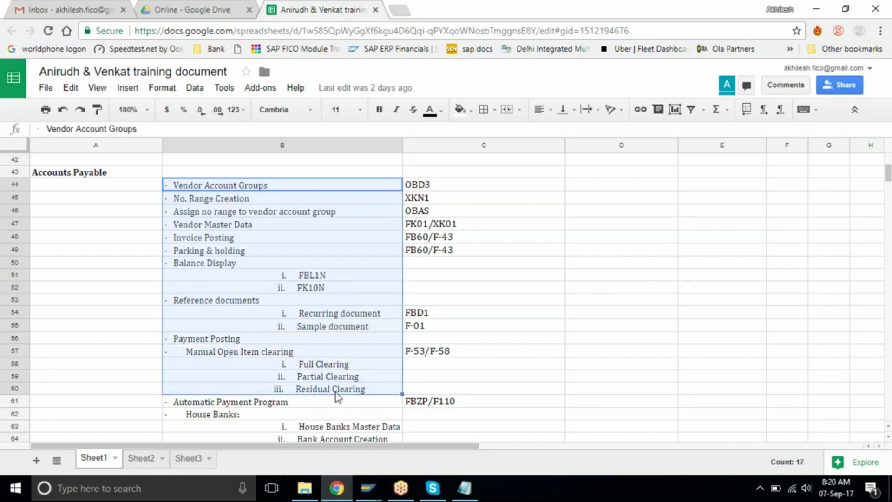
pyautogui.click(462, 110)
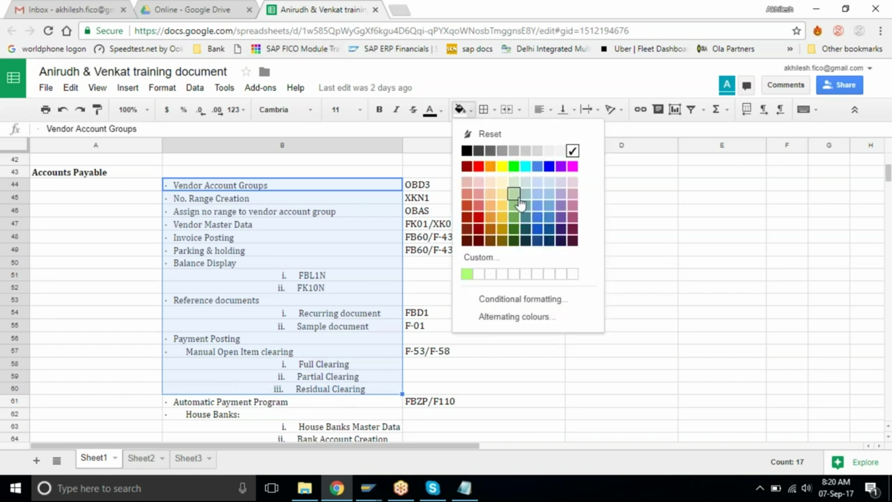
pyautogui.click(515, 195)
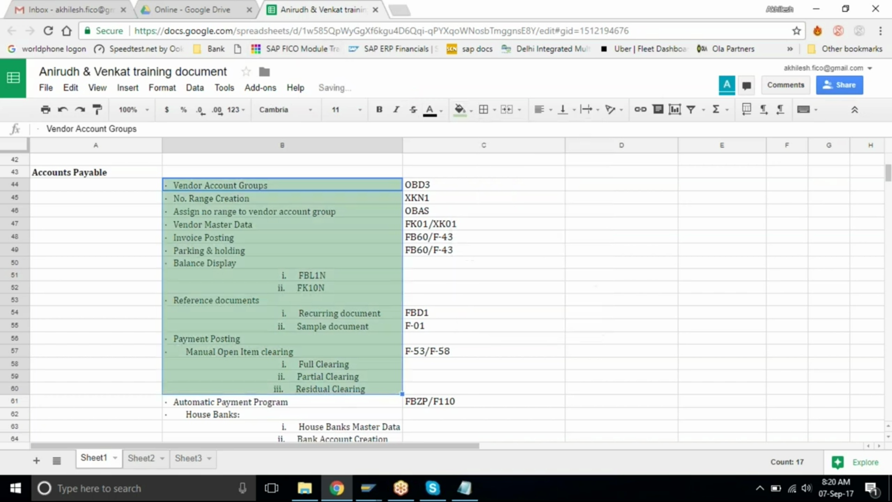
# Step: Review the shaded and remaining Accounts Payable topics, then minimise the spreadsheet and close the File Explorer window
pyautogui.click(339, 264)
pyautogui.scroll(1, 340, 264)
pyautogui.scroll(2, 340, 264)
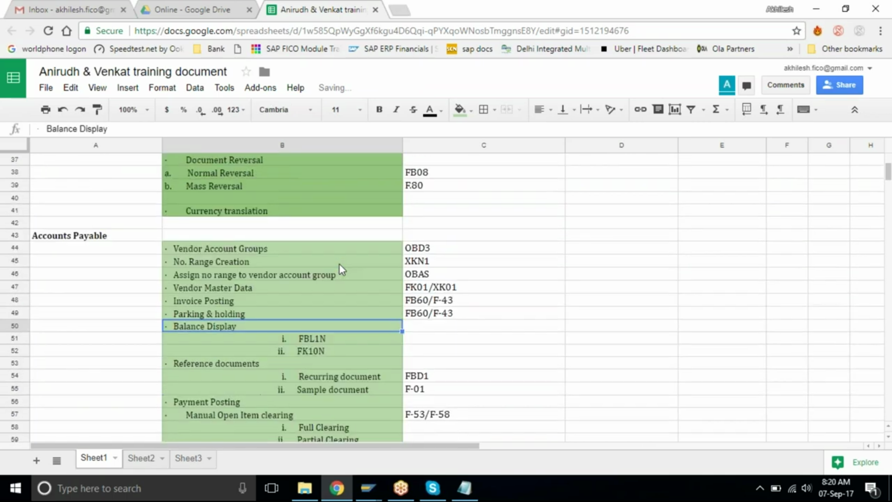
pyautogui.scroll(-4, 339, 264)
pyautogui.scroll(1, 337, 274)
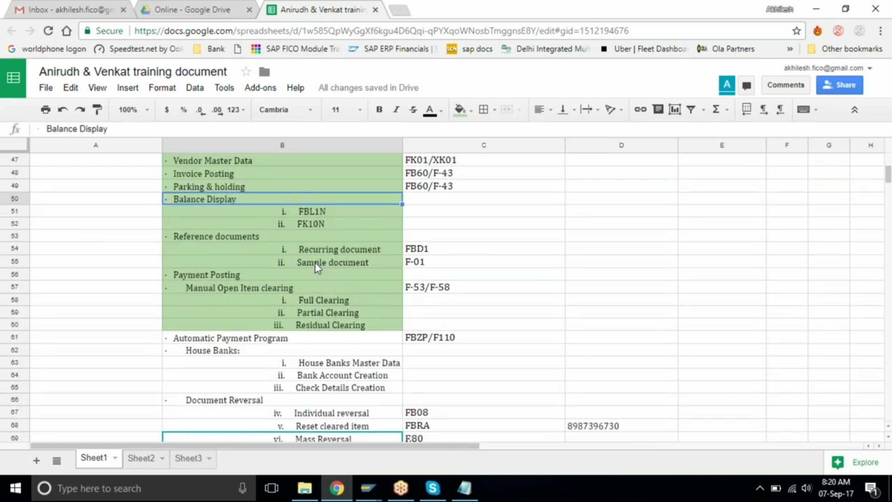
pyautogui.click(244, 241)
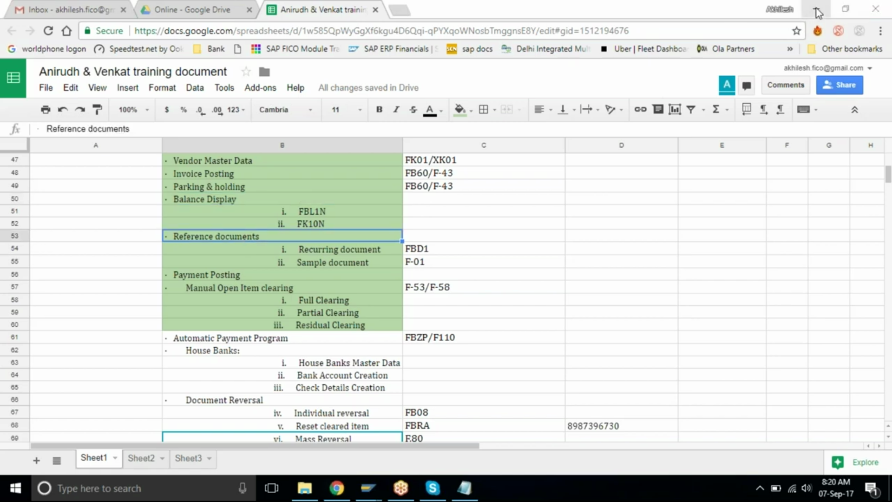
pyautogui.click(814, 12)
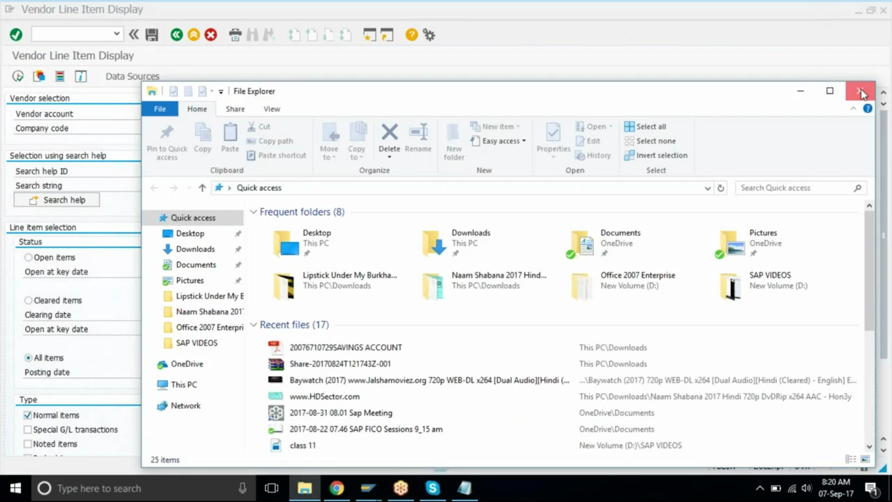
pyautogui.click(861, 94)
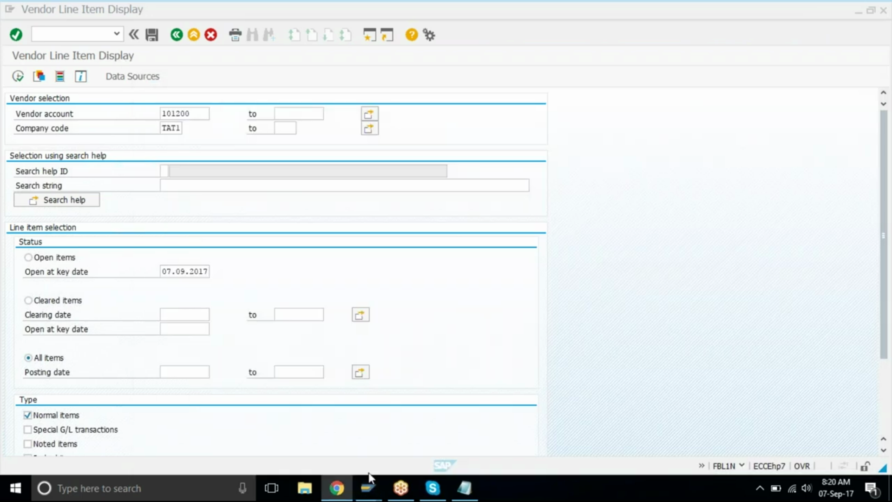
# Step: Switch to the SAP vendor invoice entry session and enter Indeed.com as vendor with invoice date 07.09.2017
pyautogui.moveTo(369, 489)
pyautogui.click(300, 418)
pyautogui.press('space')
pyautogui.press('Down')
pyautogui.press('Return')
pyautogui.press('Tab')
pyautogui.press('Tab')
pyautogui.hotkey('shift', 'Tab')
pyautogui.press('space')
pyautogui.press('Down')
pyautogui.press('Return')
# Step: Enter an invoice amount of 70000 USD, debit the full amount to G/L account 4500, and park the invoice
pyautogui.press('Tab')
pyautogui.press('Tab')
pyautogui.press('Tab')
pyautogui.write('70000')
pyautogui.press('Tab')
pyautogui.press('Tab')
pyautogui.press('Tab')
pyautogui.hotkey('shift', 'Tab')
pyautogui.write('4500')
pyautogui.press('Tab')
pyautogui.press('Tab')
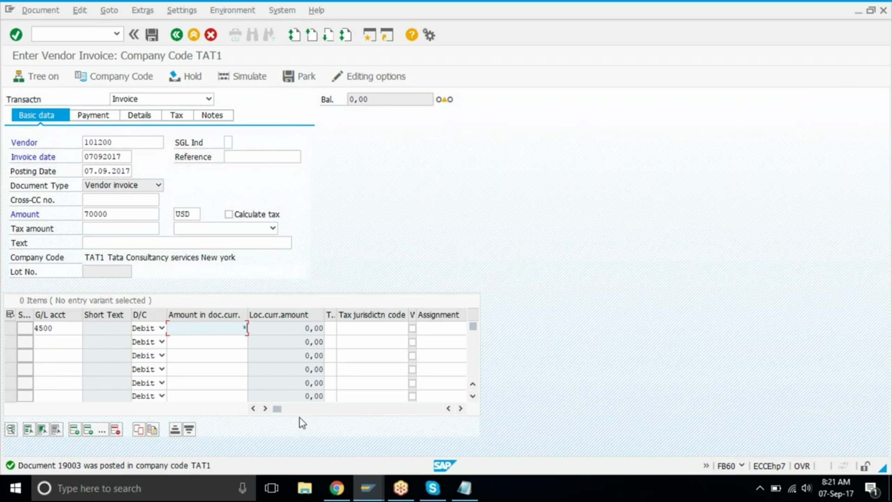
pyautogui.press('Return')
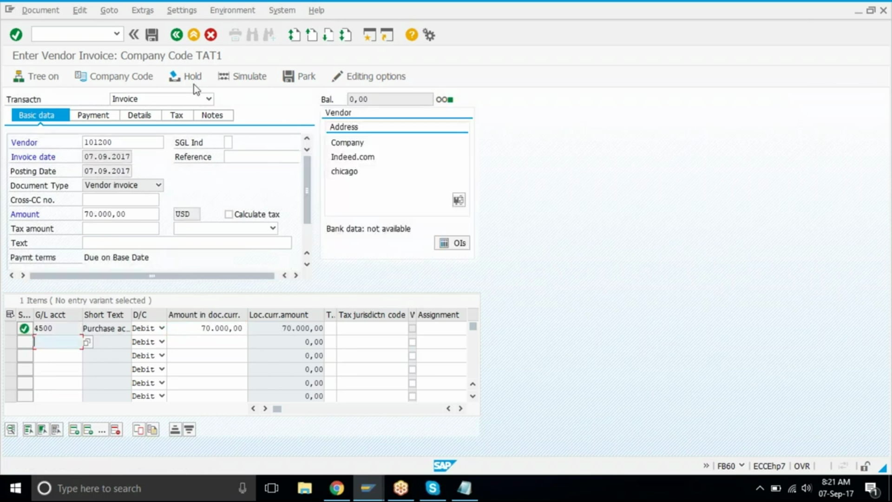
pyautogui.click(292, 86)
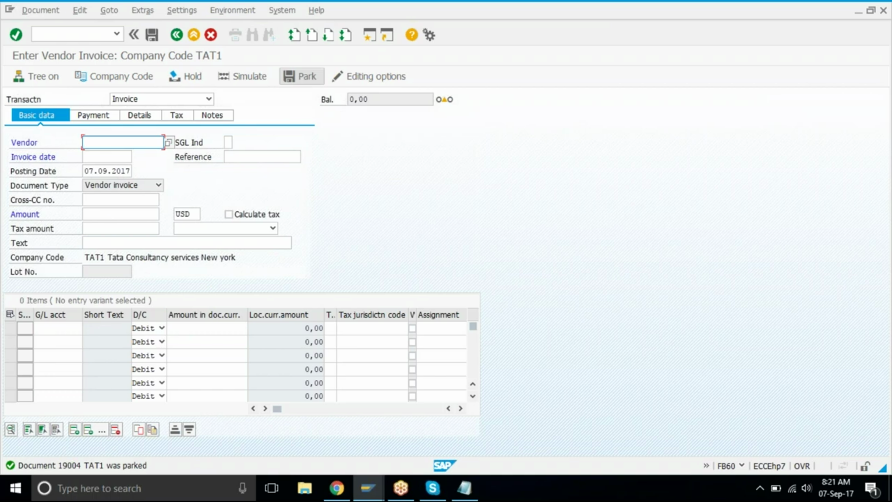
# Step: Start another Indeed.com vendor invoice dated 07.09.2017 and try to hold it without an amount
pyautogui.press('Down')
pyautogui.press('Return')
pyautogui.press('Tab')
pyautogui.press('Down')
pyautogui.press('Return')
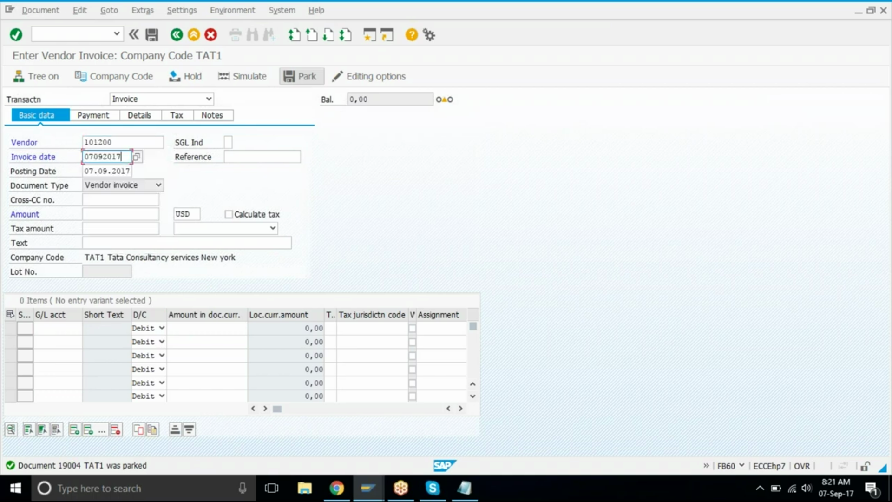
pyautogui.click(202, 77)
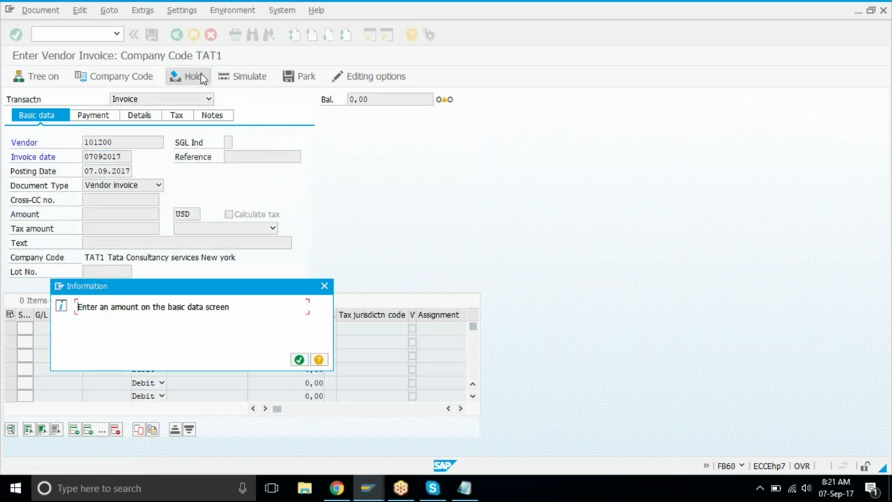
pyautogui.press('Return')
# Step: Set the invoice amount to 1 USD and hold the document under temporary document number 1
pyautogui.click(86, 214)
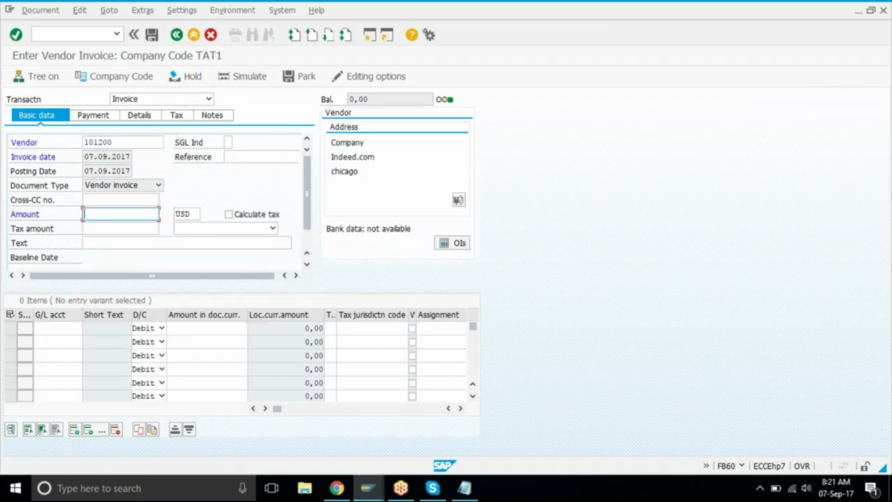
pyautogui.write('1')
pyautogui.press('Return')
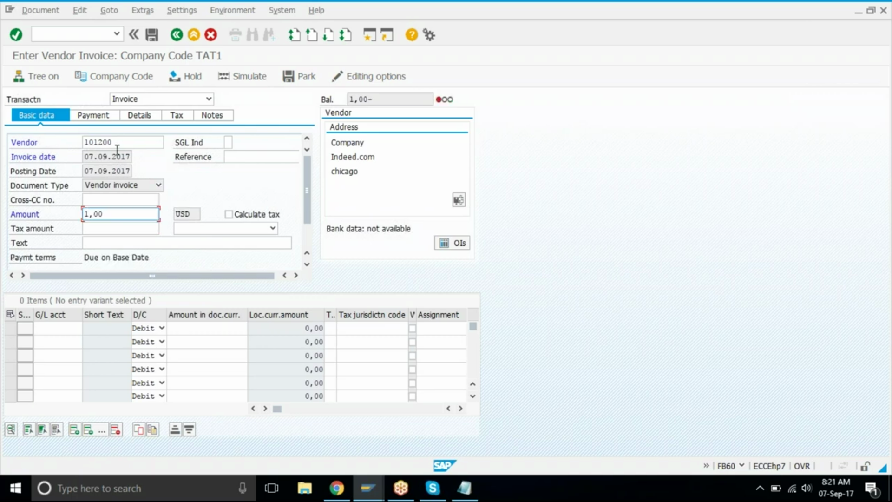
pyautogui.click(191, 76)
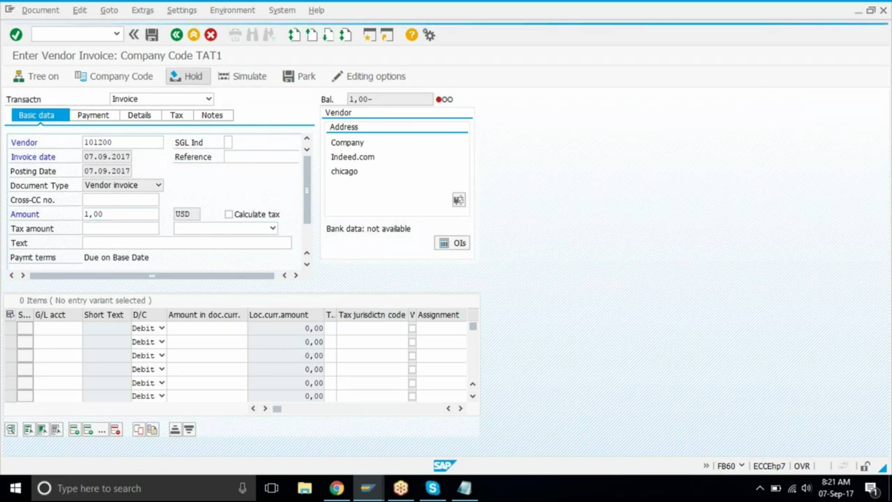
pyautogui.write('1')
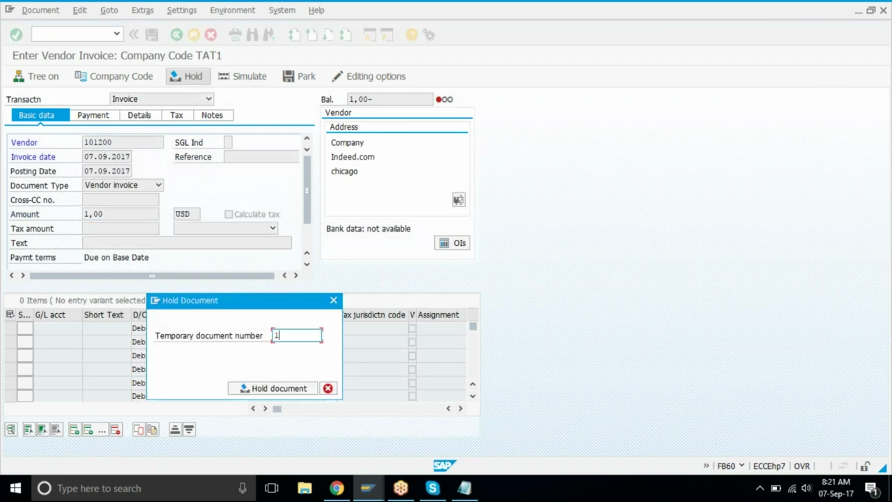
pyautogui.press('Return')
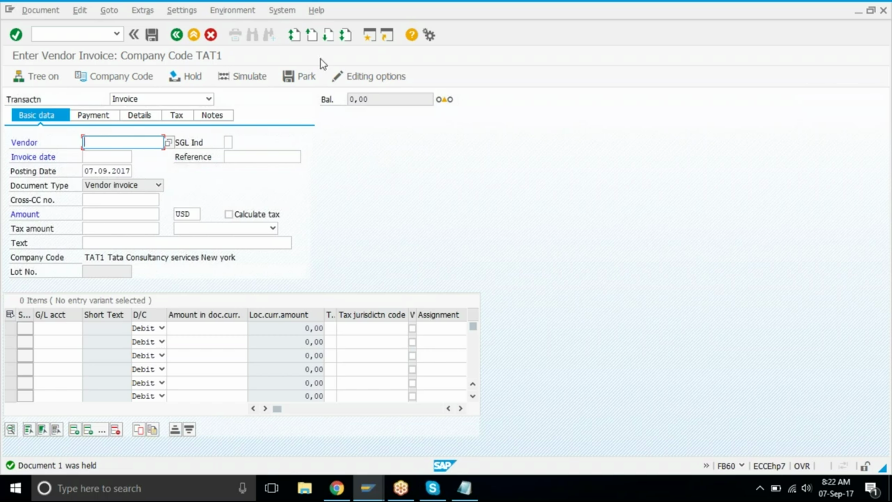
# Step: Exit vendor invoice entry and open the FBD1 Recurring Entry Document transaction from the Accounts Payable reference documents
pyautogui.click(193, 37)
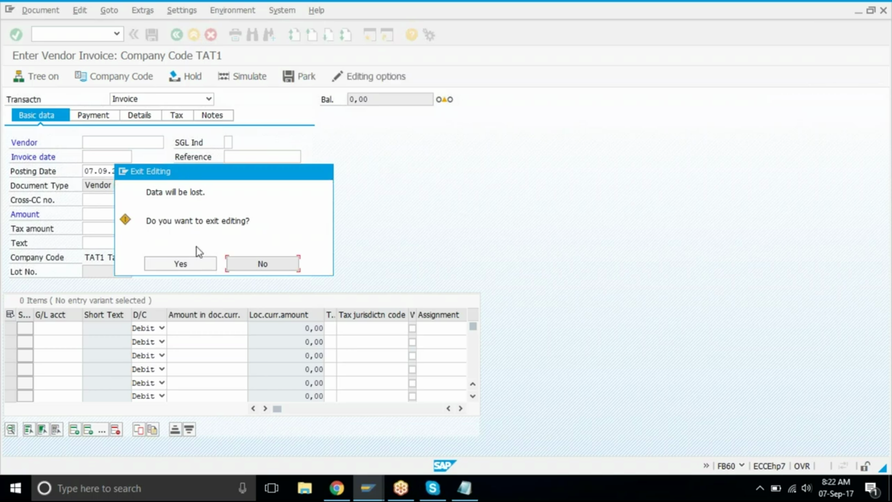
pyautogui.click(198, 263)
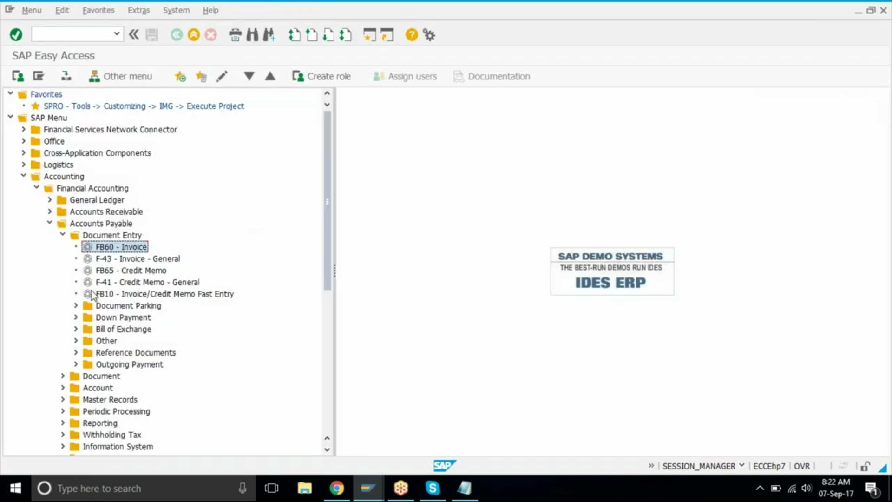
pyautogui.click(75, 352)
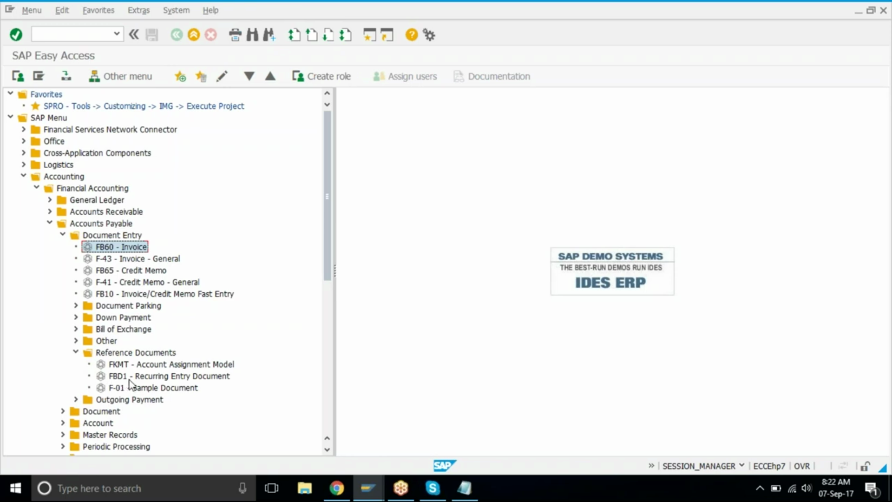
pyautogui.doubleClick(168, 377)
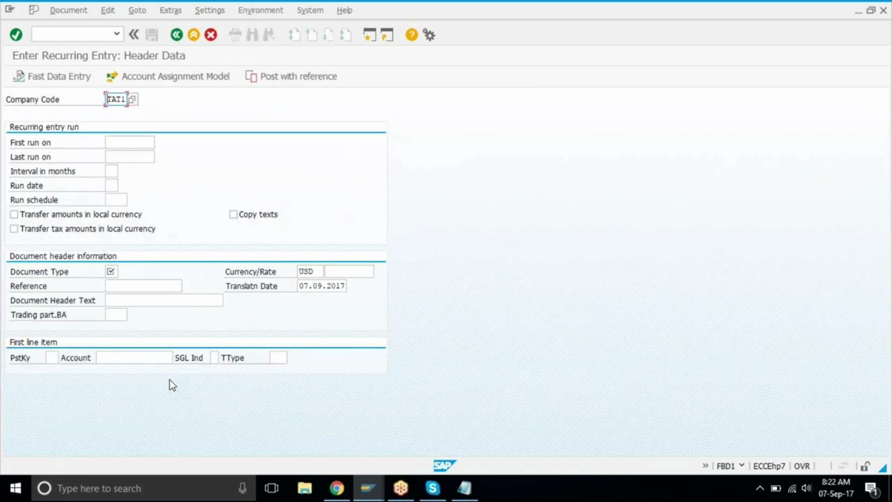
# Step: Set the recurring entry's first run to 07.09.2017 and its last run to 07.09.2025
pyautogui.click(131, 147)
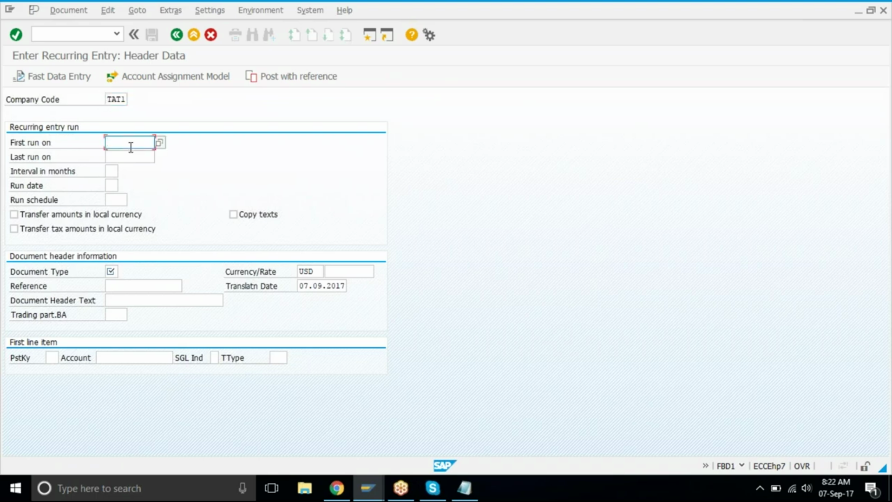
pyautogui.write('07.09.2017')
pyautogui.press('Tab')
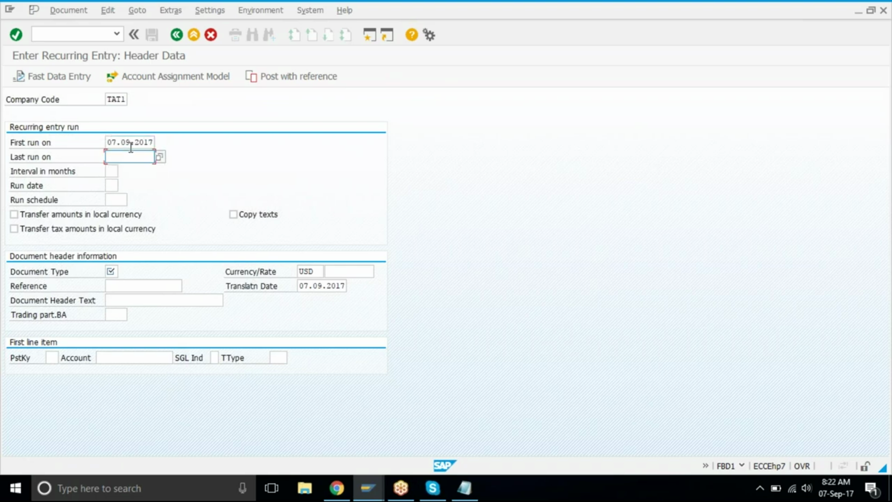
pyautogui.write('0')
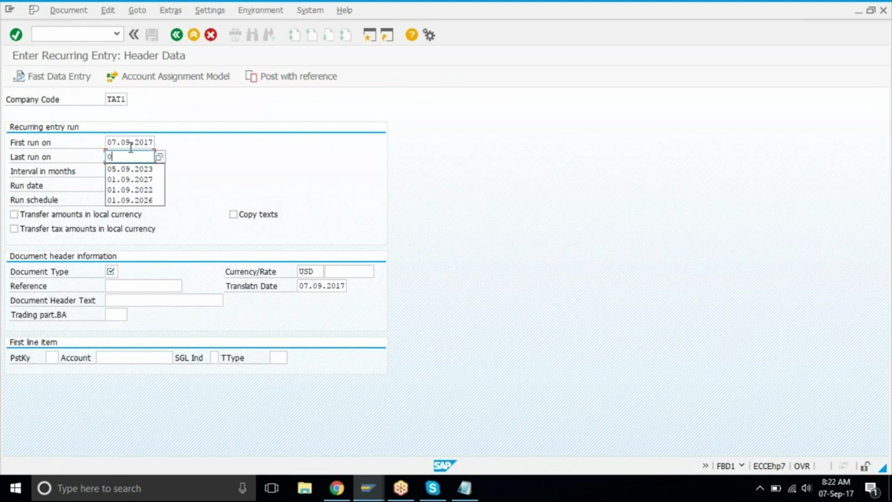
pyautogui.write('7.09.2025')
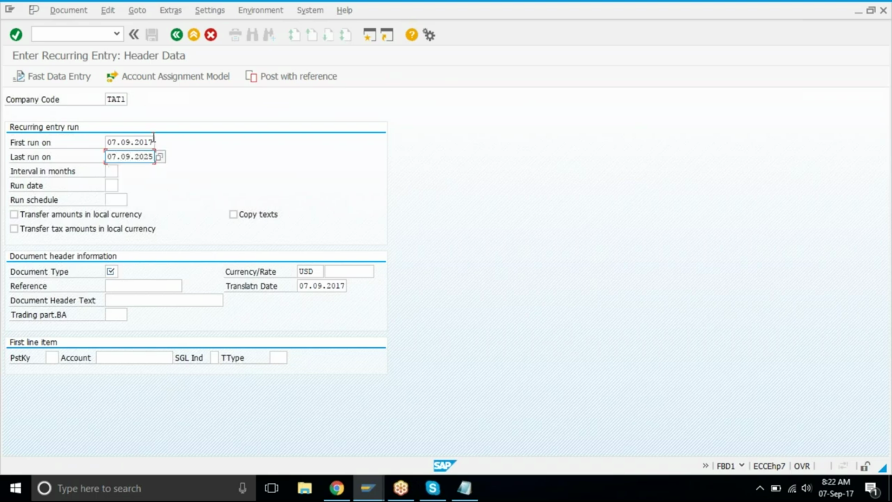
# Step: Set the recurring entry's interval to 03, every 3 months
pyautogui.click(113, 170)
pyautogui.click(123, 171)
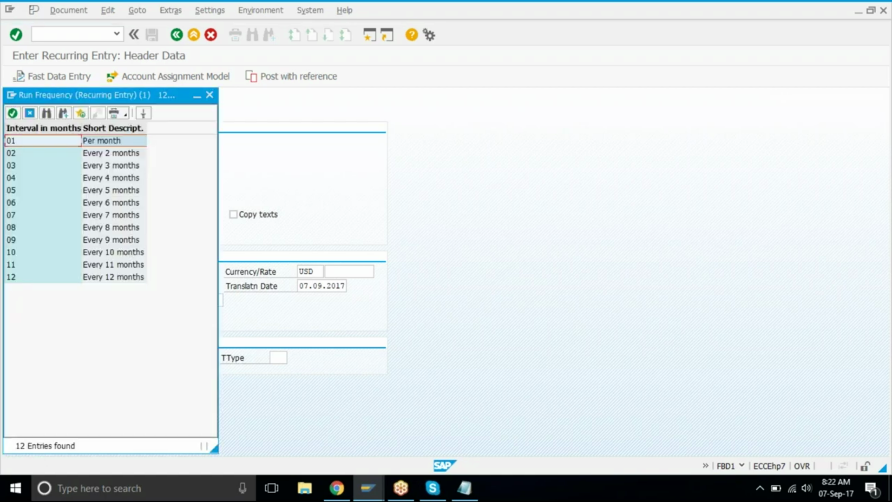
pyautogui.click(99, 169)
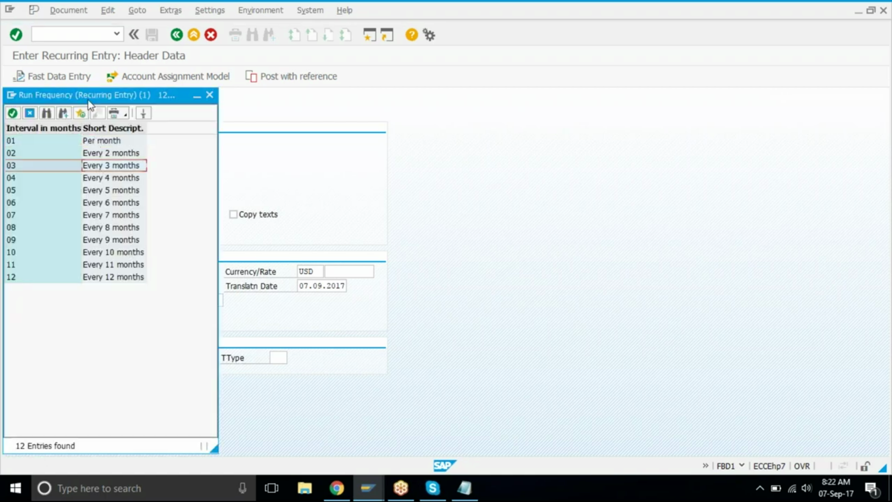
pyautogui.moveTo(89, 101); pyautogui.dragTo(283, 75)
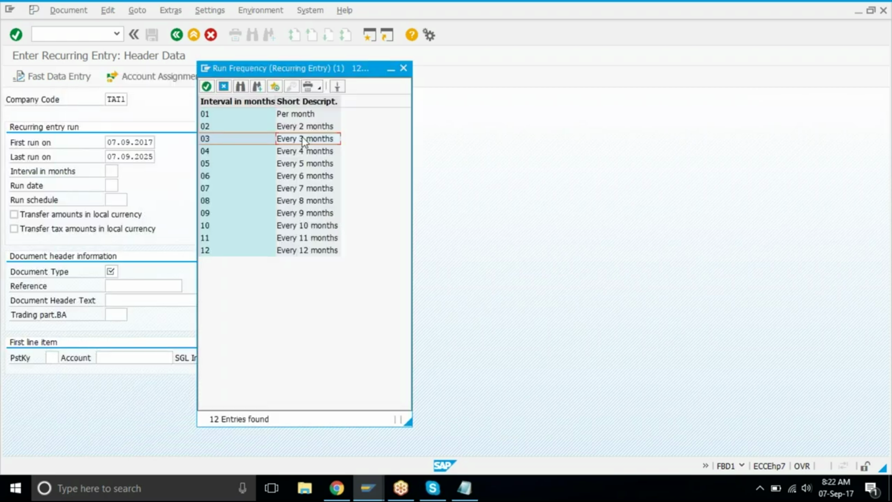
pyautogui.doubleClick(303, 142)
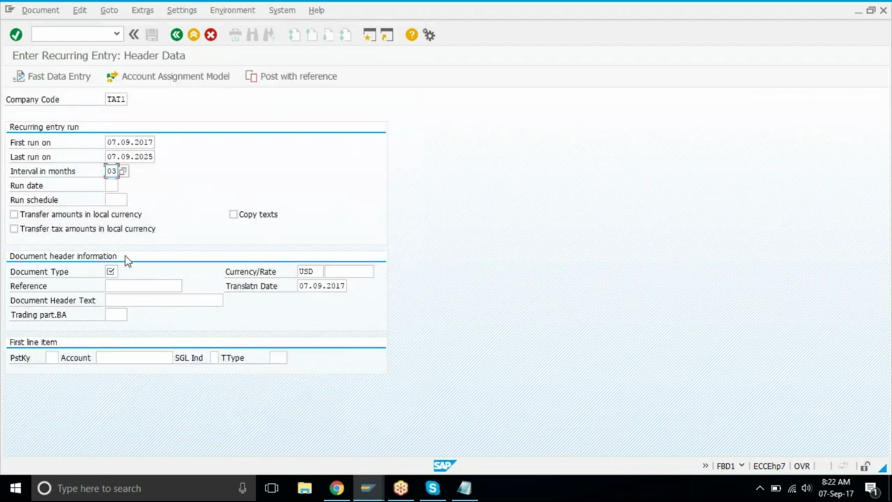
# Step: Set document type KR and posting key 31 with vendor Emaar Group as the first line item, and proceed to the vendor item
pyautogui.click(112, 271)
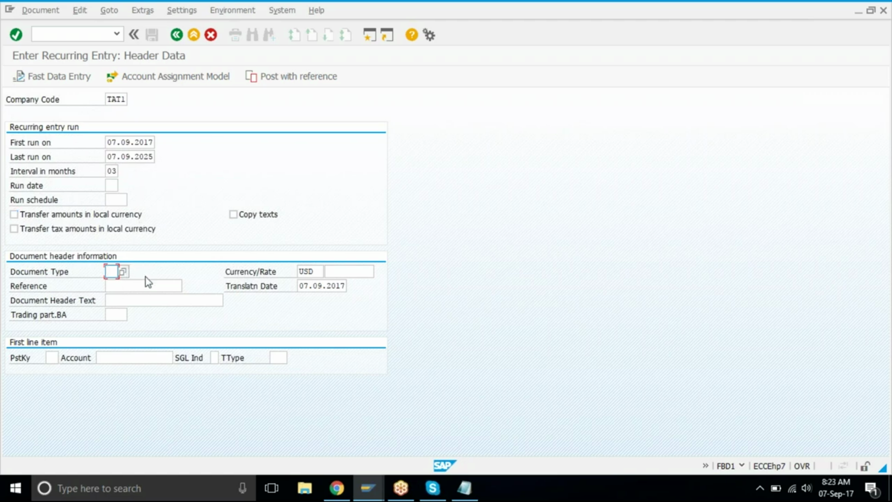
pyautogui.write('kr')
pyautogui.click(115, 284)
pyautogui.click(51, 357)
pyautogui.write('31')
pyautogui.click(130, 354)
pyautogui.click(178, 358)
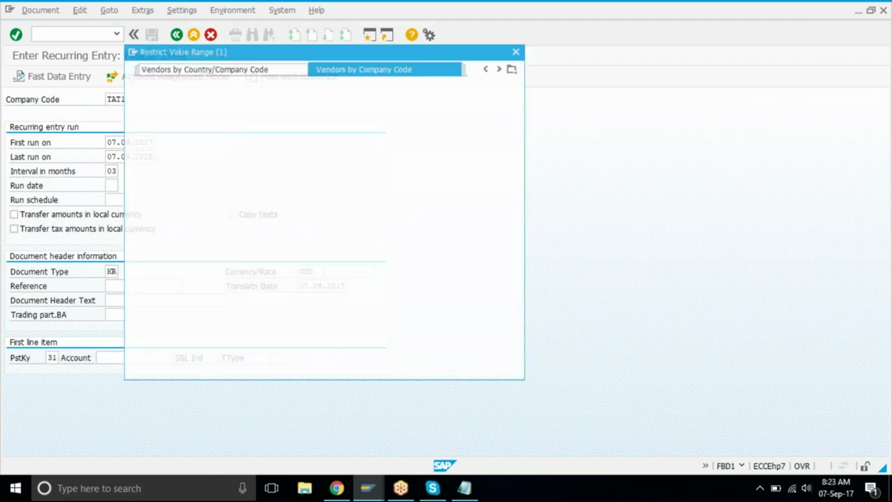
pyautogui.press('Return')
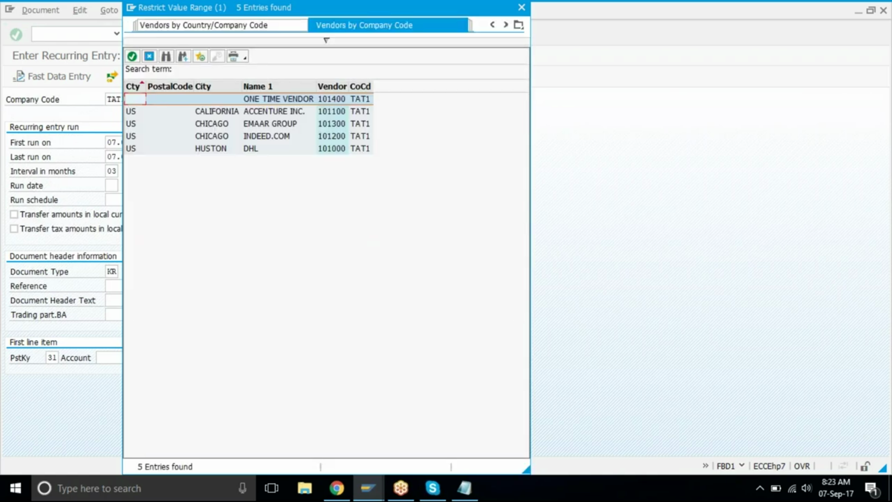
pyautogui.press('Down')
pyautogui.press('Down')
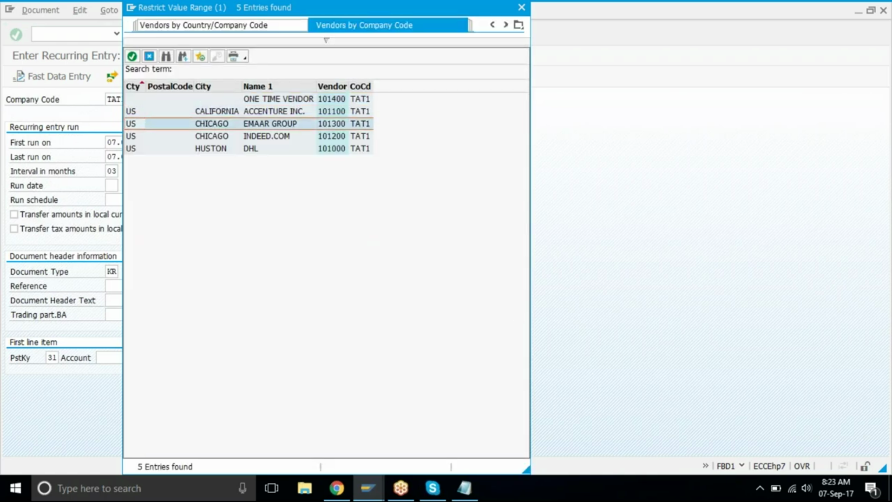
pyautogui.press('Return')
pyautogui.press('Return')
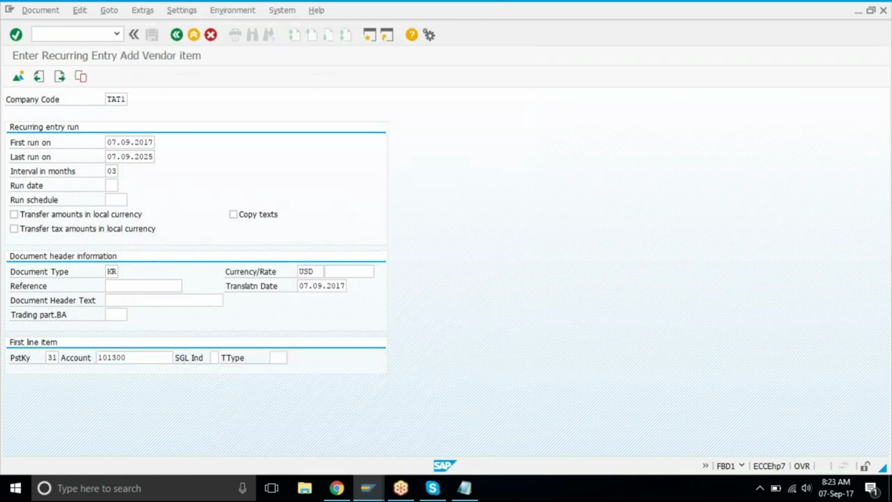
# Step: Enter 65000 USD as the vendor item's amount and add a debit line with posting key 40 and G/L account 4500
pyautogui.write('65000')
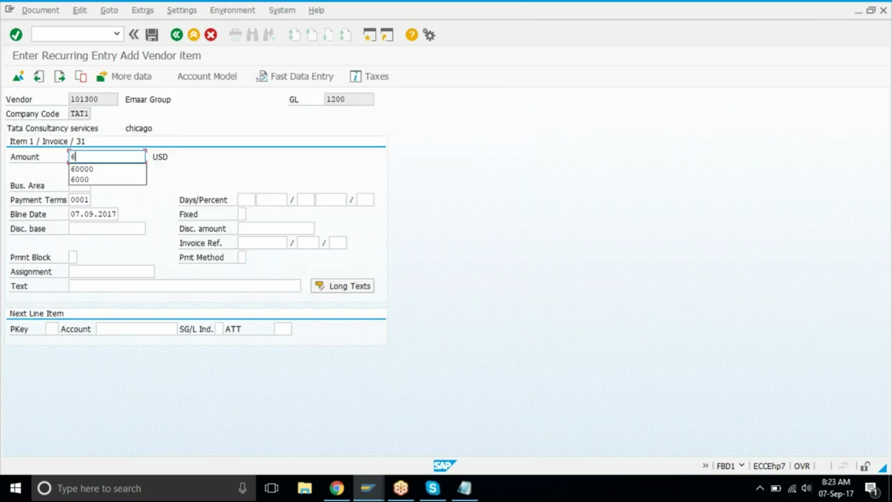
pyautogui.press('Down')
pyautogui.press('Down')
pyautogui.press('Down')
pyautogui.press('Down')
pyautogui.press('Down')
pyautogui.press('Down')
pyautogui.press('Down')
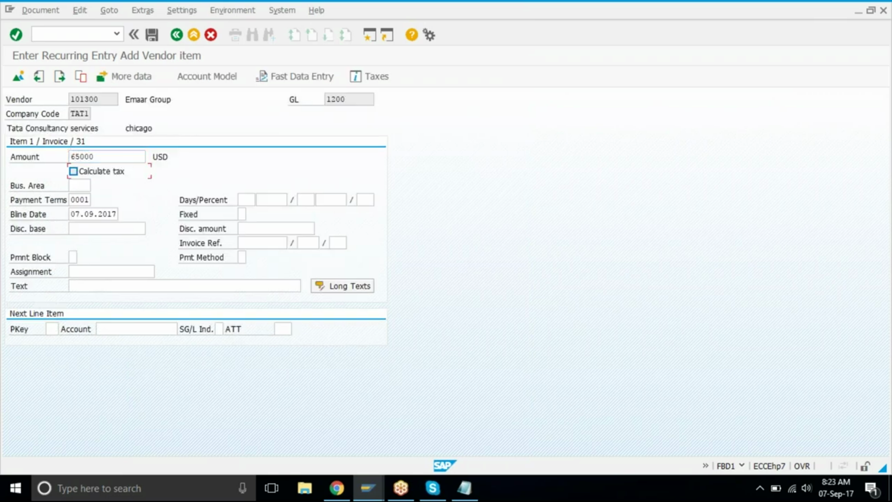
pyautogui.press('Down')
pyautogui.press('Down')
pyautogui.write('40')
pyautogui.click(148, 324)
pyautogui.write('4500')
pyautogui.press('Return')
# Step: Carry the balancing amount into the Purchase acct line with *, save the recurring entry document and exit the transaction
pyautogui.write('*')
pyautogui.press('Return')
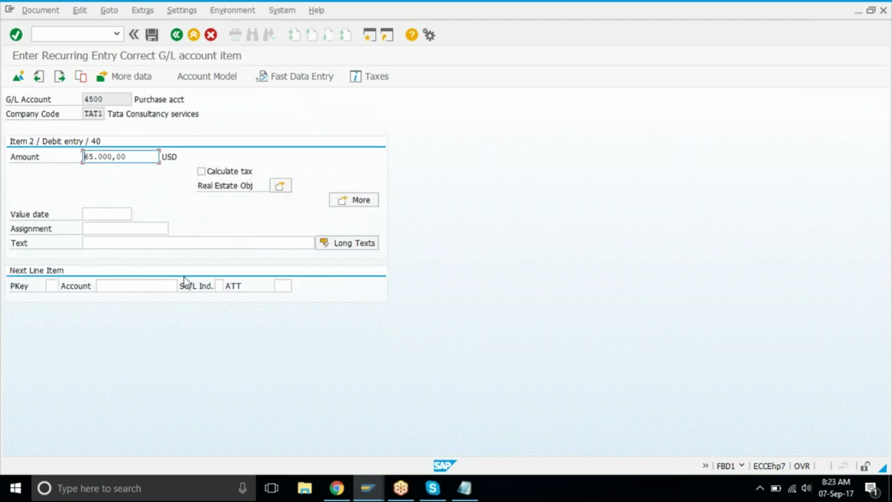
pyautogui.click(152, 38)
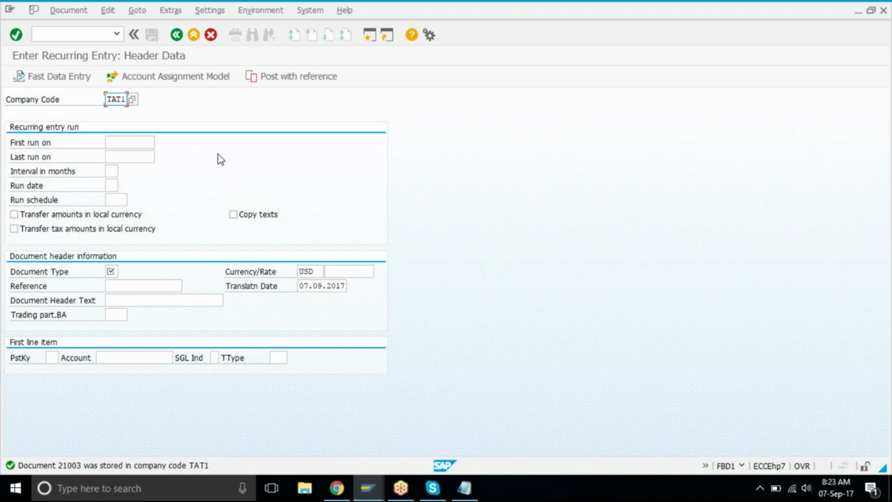
pyautogui.click(193, 36)
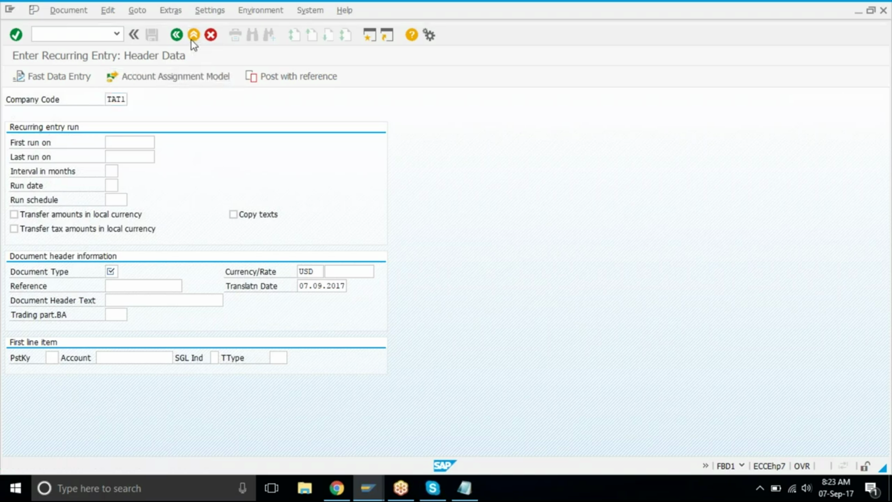
# Step: Switch to Google Drive in Chrome and open the videos folder in My Drive
pyautogui.click(336, 488)
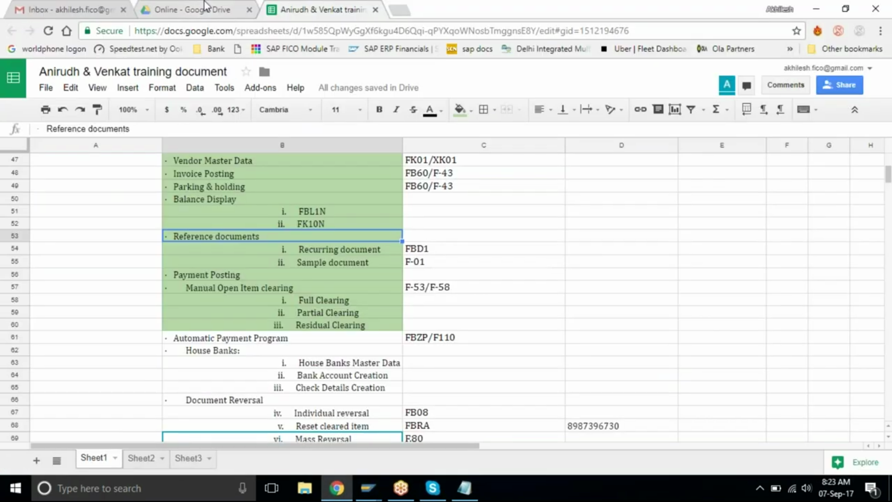
pyautogui.click(200, 9)
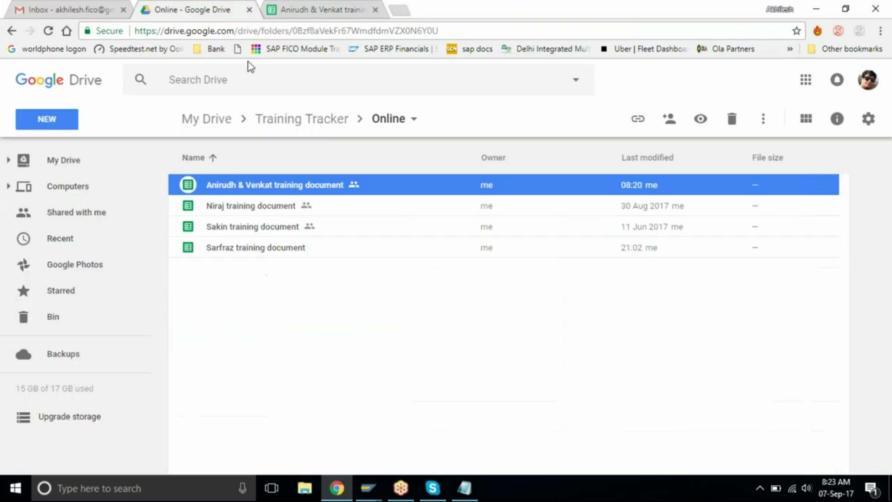
pyautogui.click(211, 119)
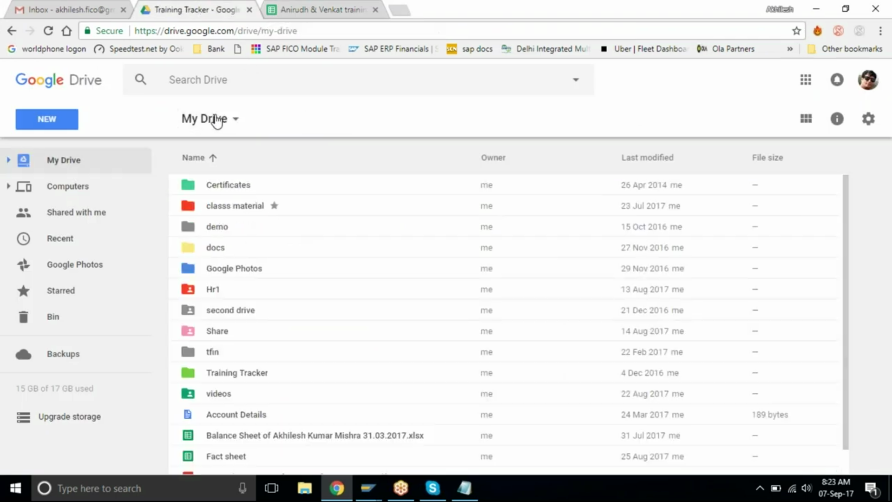
pyautogui.doubleClick(263, 394)
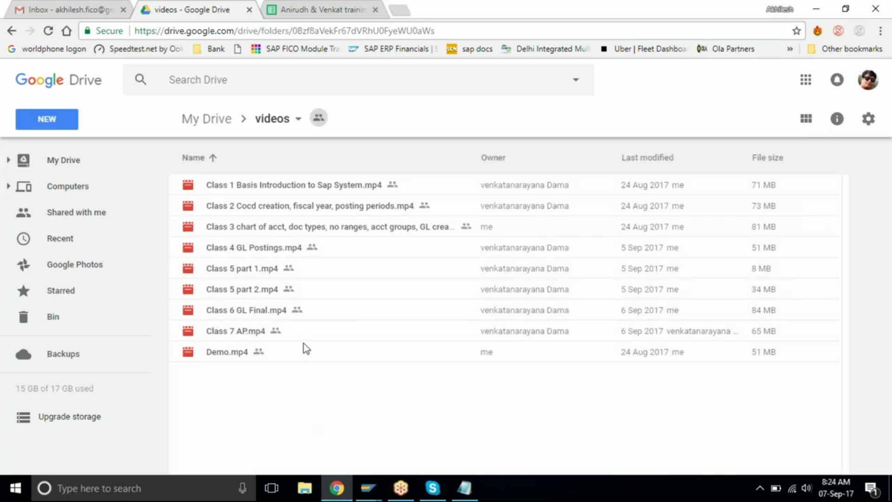
# Step: Examine the class recordings in the videos folder, from Class 4 GL Postings to Class 7 AP
pyautogui.click(299, 332)
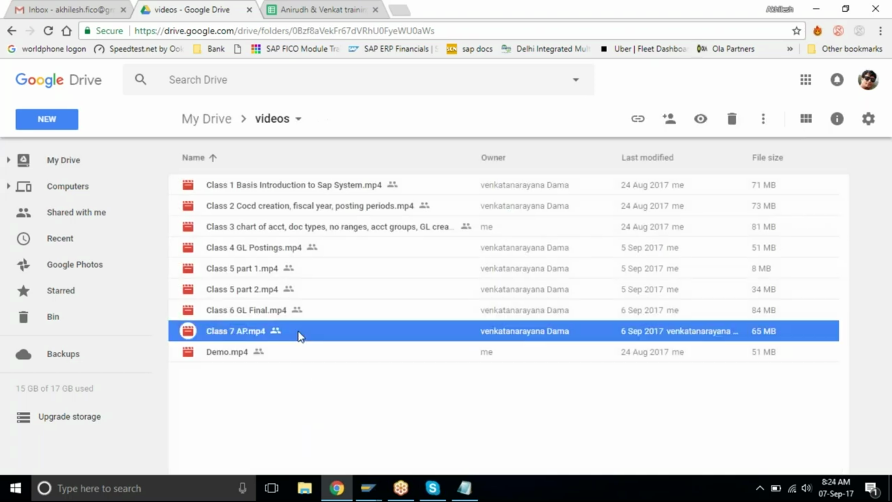
pyautogui.click(248, 308)
pyautogui.click(272, 292)
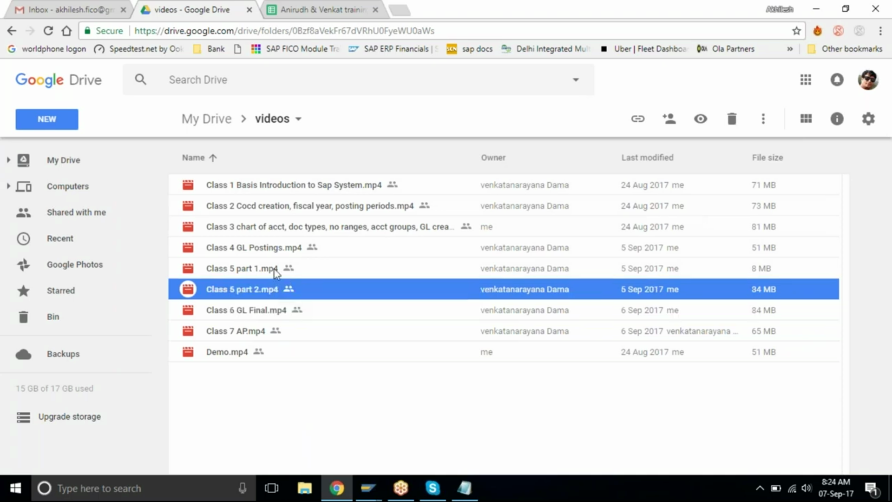
pyautogui.click(276, 269)
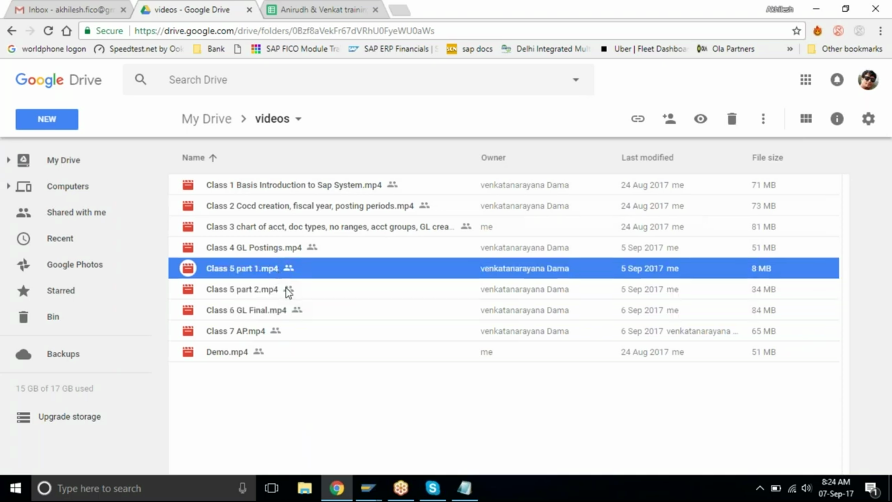
pyautogui.click(289, 291)
pyautogui.click(289, 268)
pyautogui.click(323, 288)
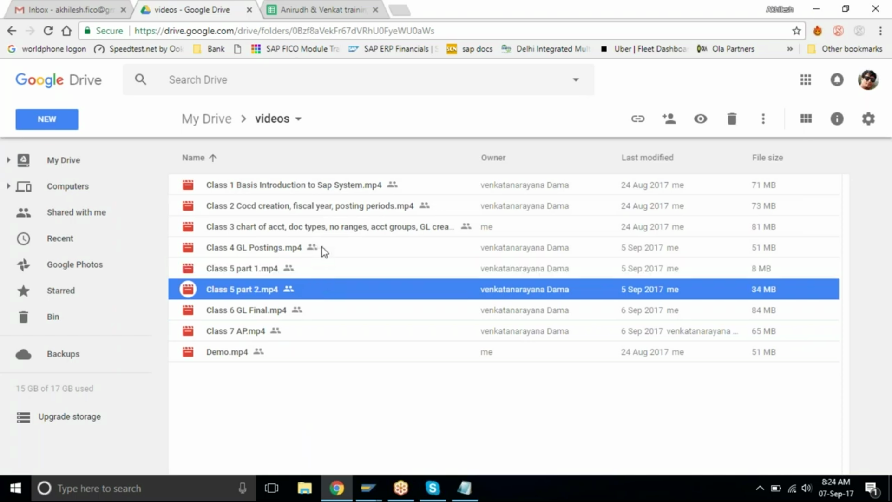
pyautogui.click(324, 251)
pyautogui.click(259, 274)
pyautogui.moveTo(259, 274); pyautogui.dragTo(271, 306)
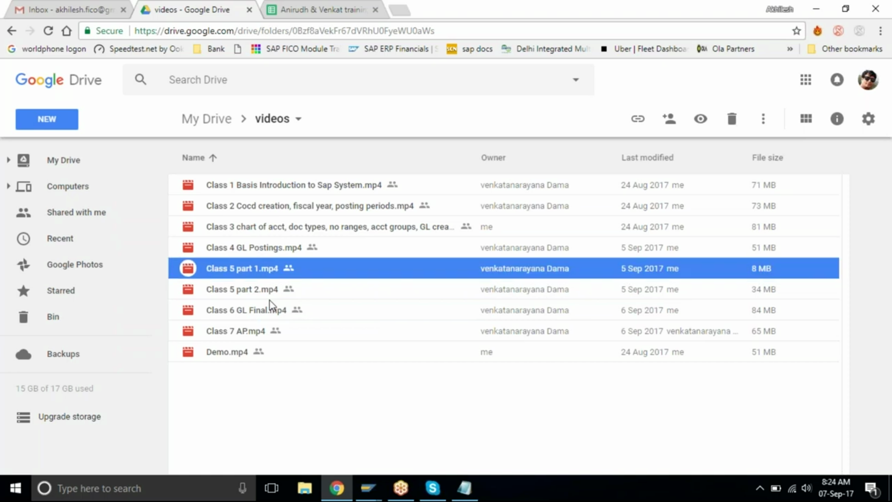
pyautogui.click(345, 407)
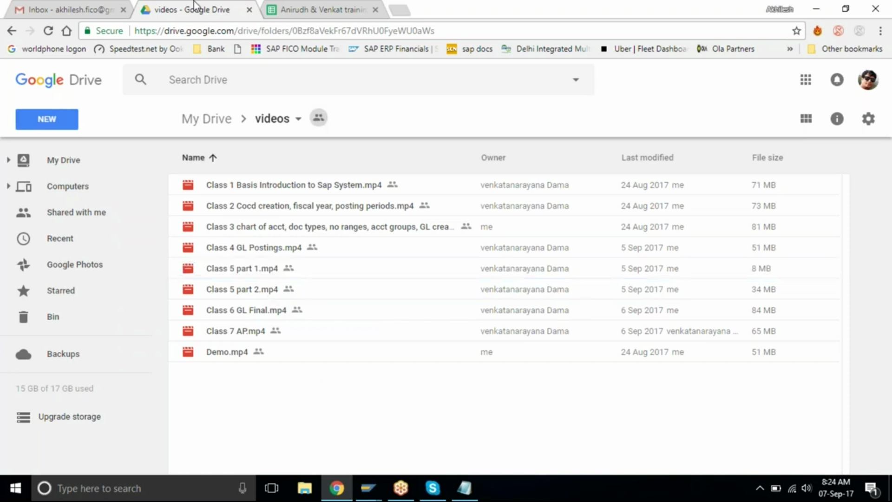
# Step: Return to SAP Easy Access and collapse the Reference Documents and Document Entry folders under Accounts Payable
pyautogui.click(824, 7)
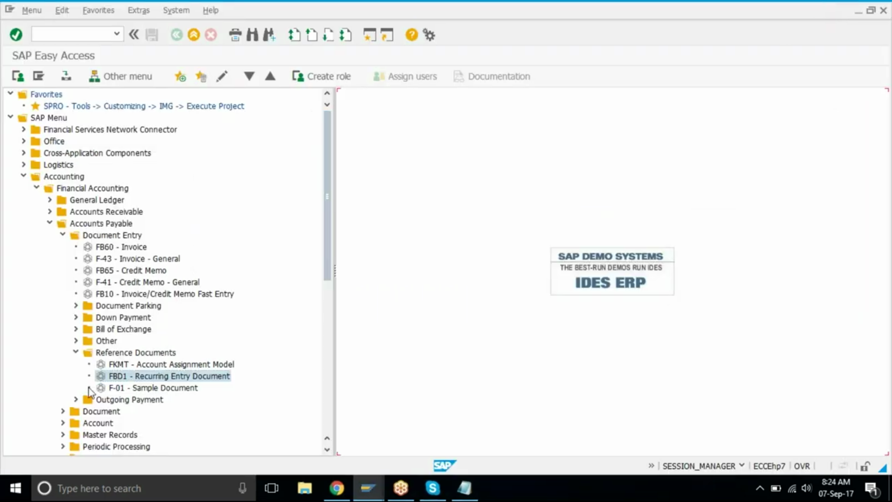
pyautogui.click(75, 353)
pyautogui.click(63, 236)
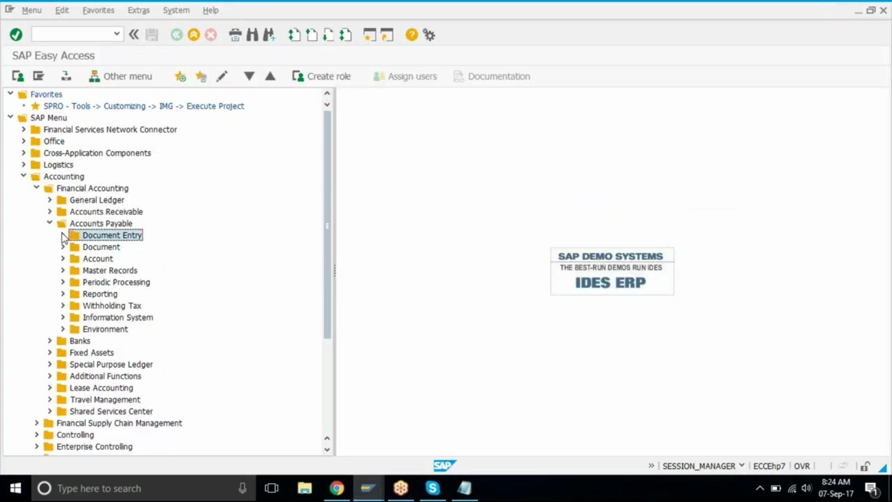
# Step: Switch to the training document in Chrome and review the unshaded Accounts Payable topics from Automatic Payment Program to Cash discount received
pyautogui.click(344, 492)
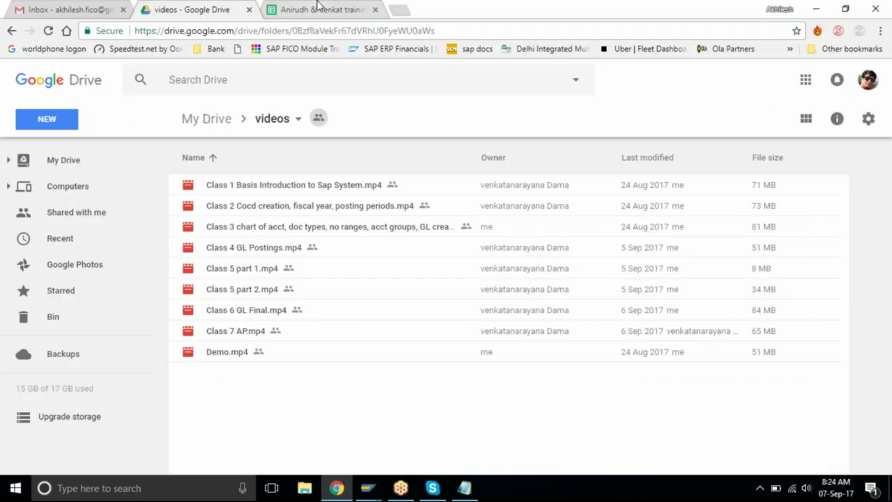
pyautogui.click(318, 6)
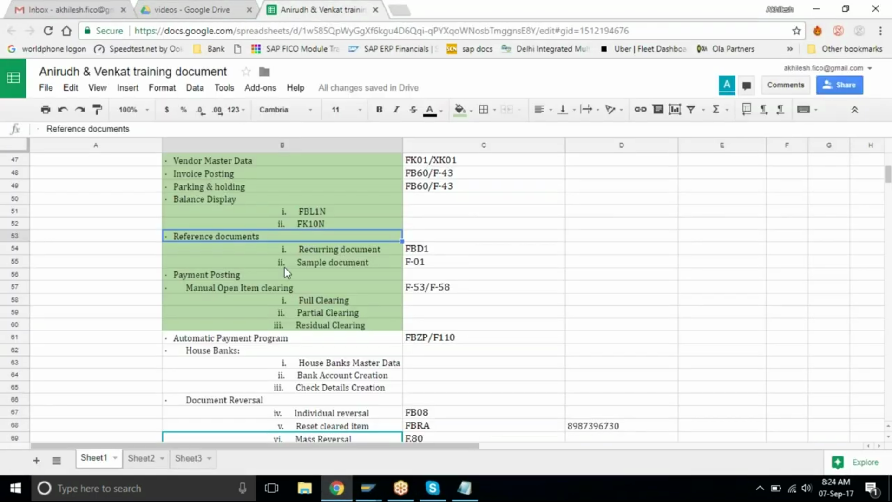
pyautogui.scroll(-1, 284, 267)
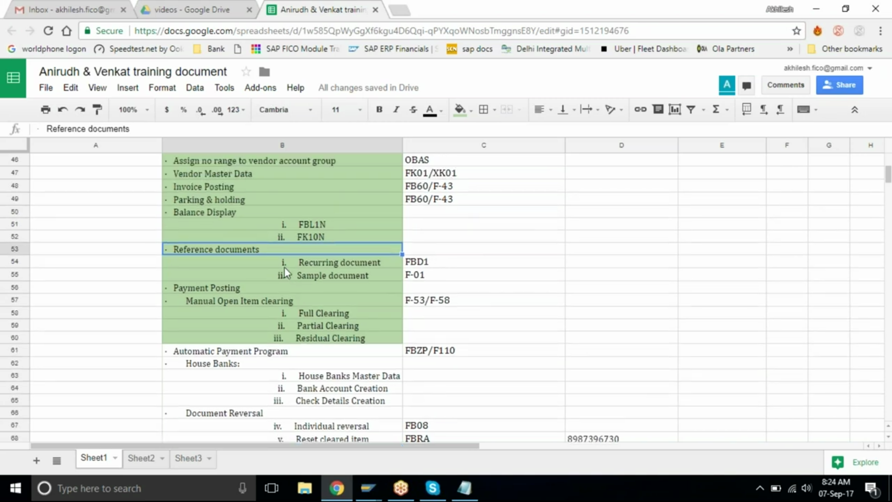
pyautogui.scroll(-1, 285, 269)
pyautogui.scroll(-4, 284, 269)
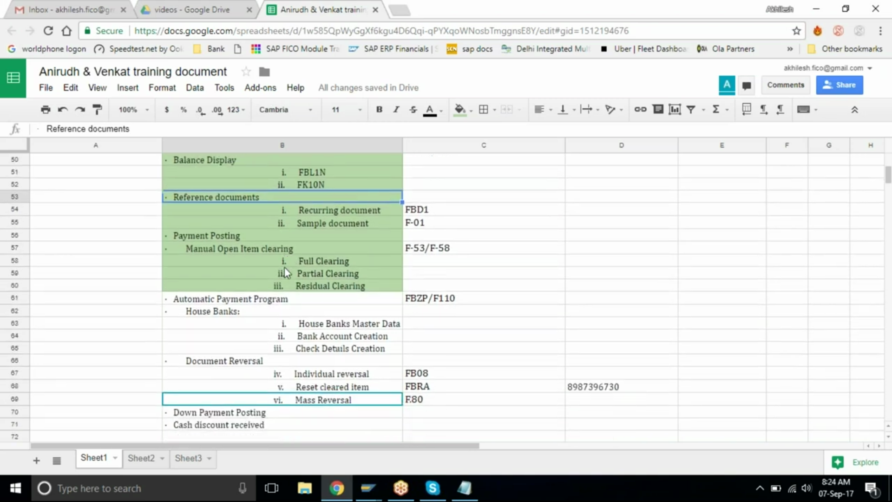
pyautogui.click(178, 239)
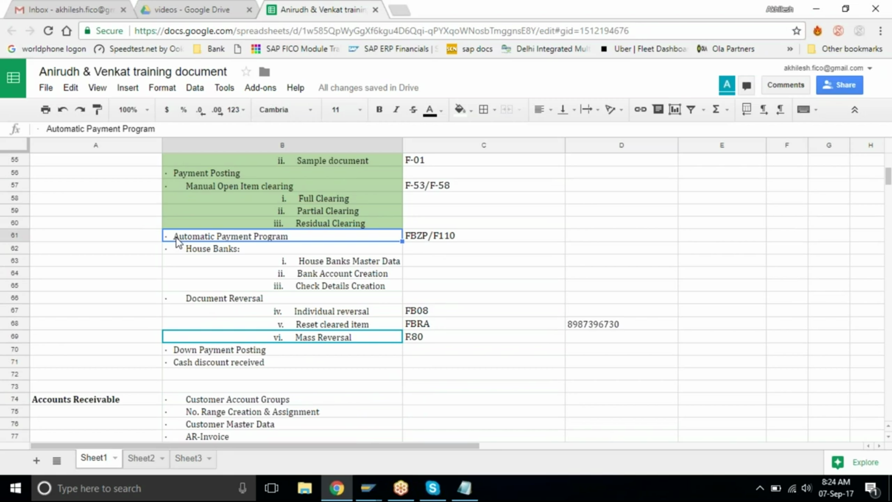
pyautogui.click(219, 305)
pyautogui.click(251, 365)
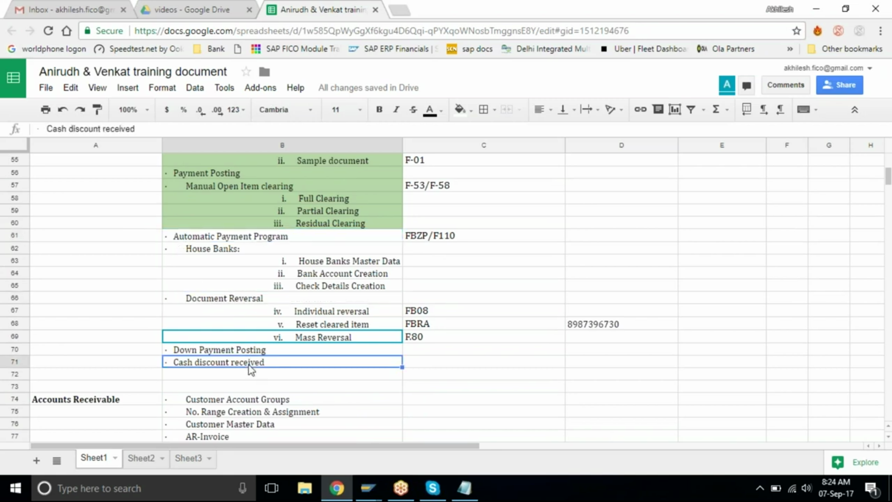
# Step: Shade the Document Reversal, Individual reversal and Reset cleared item cells B66:B68 green
pyautogui.click(238, 301)
pyautogui.keyDown('shift'); pyautogui.click(279, 320); pyautogui.keyUp('shift')
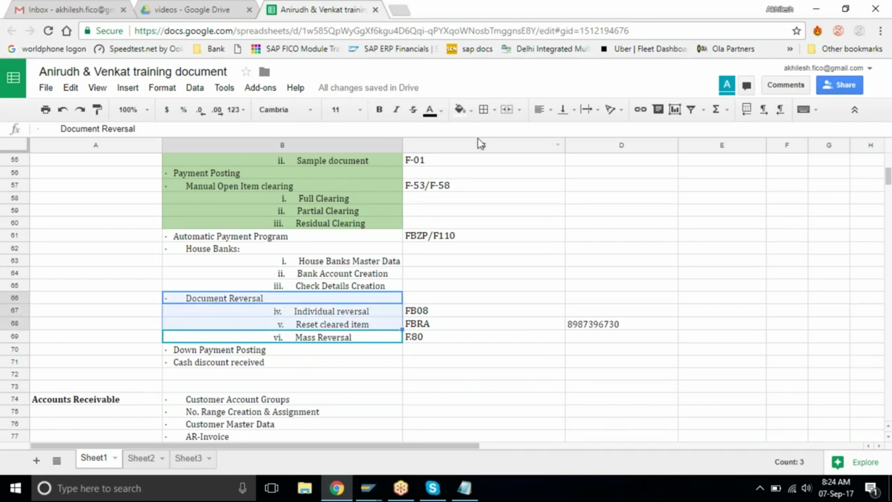
pyautogui.click(464, 112)
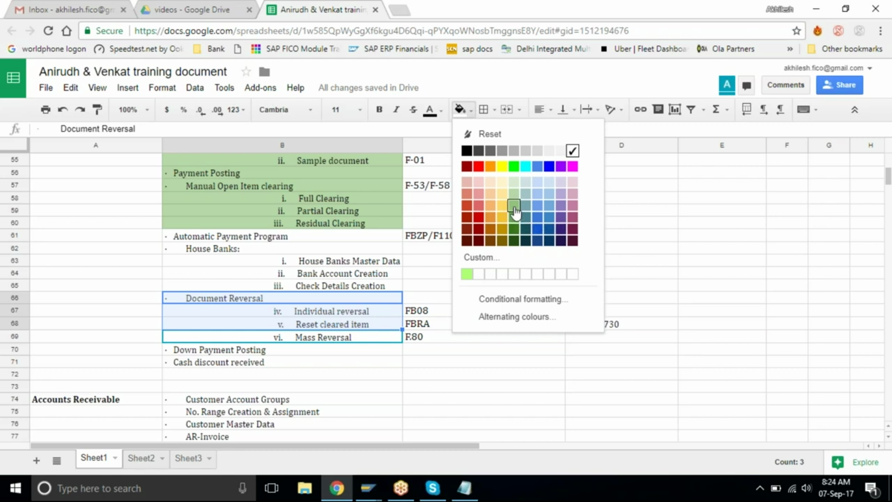
pyautogui.click(514, 207)
pyautogui.click(496, 363)
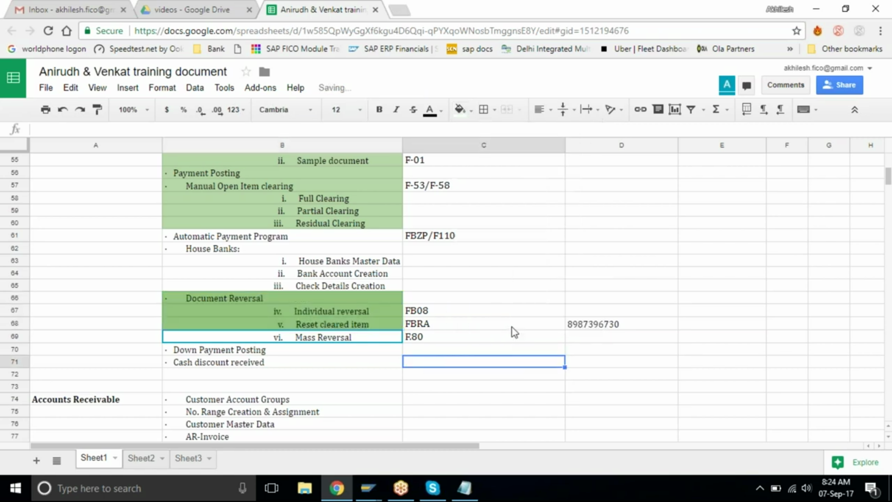
# Step: Shade the Mass Reversal cell B69 the same green as the other Document Reversal topics
pyautogui.click(372, 349)
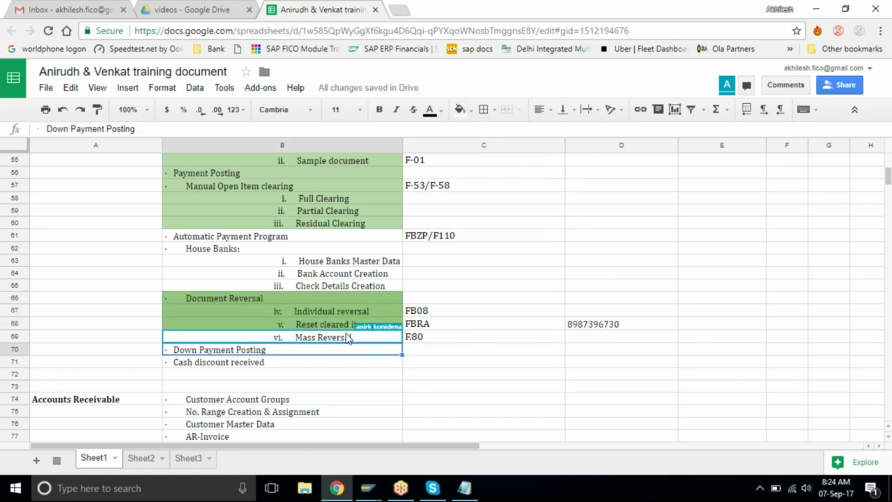
pyautogui.click(348, 337)
pyautogui.click(472, 111)
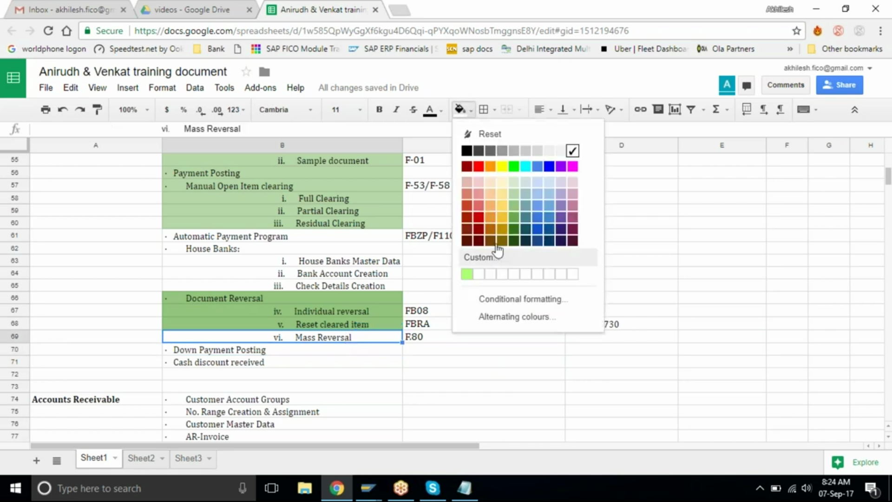
pyautogui.click(515, 207)
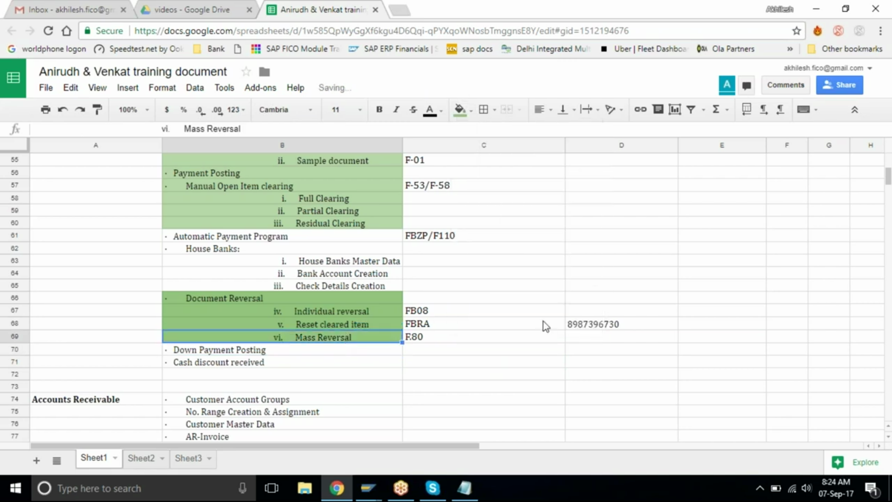
pyautogui.click(544, 324)
pyautogui.click(512, 342)
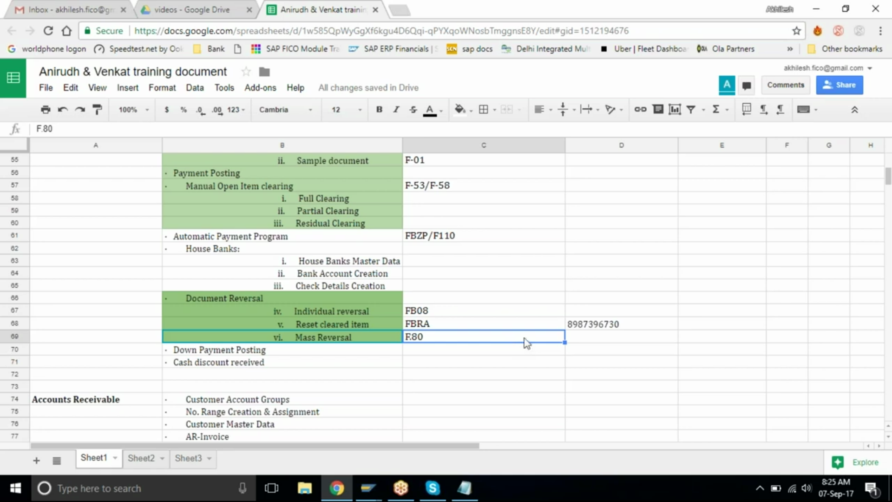
# Step: Clear the stray number from cell D68 beside the FBRA entry
pyautogui.click(587, 325)
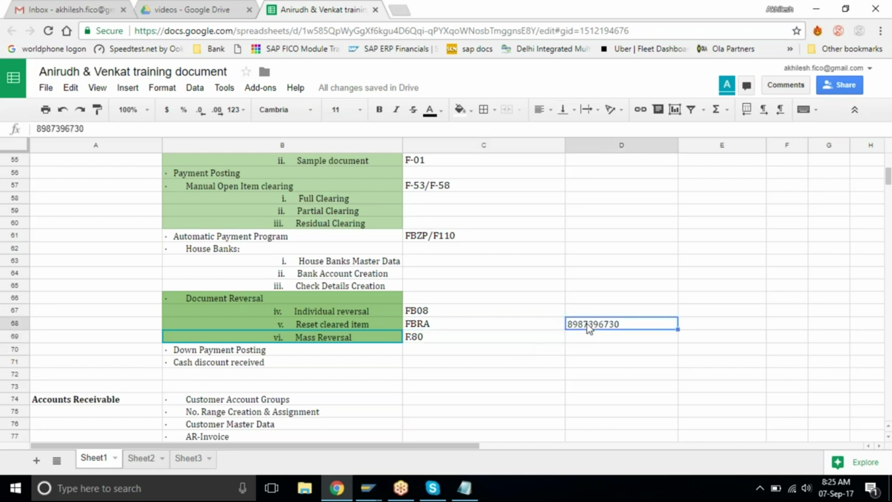
pyautogui.press('Delete')
pyautogui.click(529, 361)
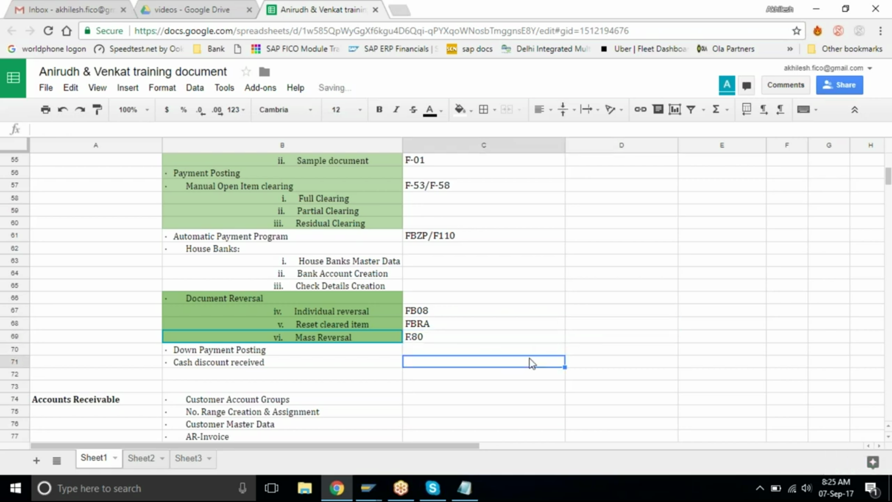
# Step: Switch to Notepad and replace the whole manual payments note with the heading "reversal" followed by a blank line
pyautogui.click(466, 488)
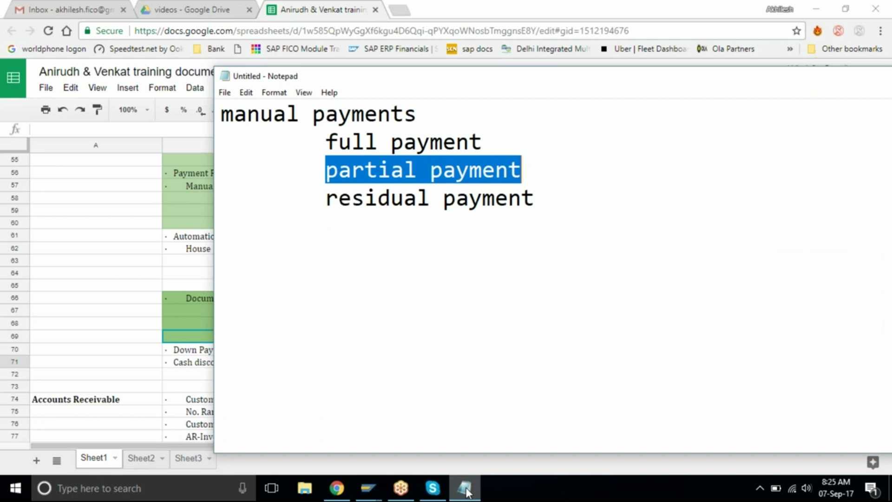
pyautogui.write('revr')
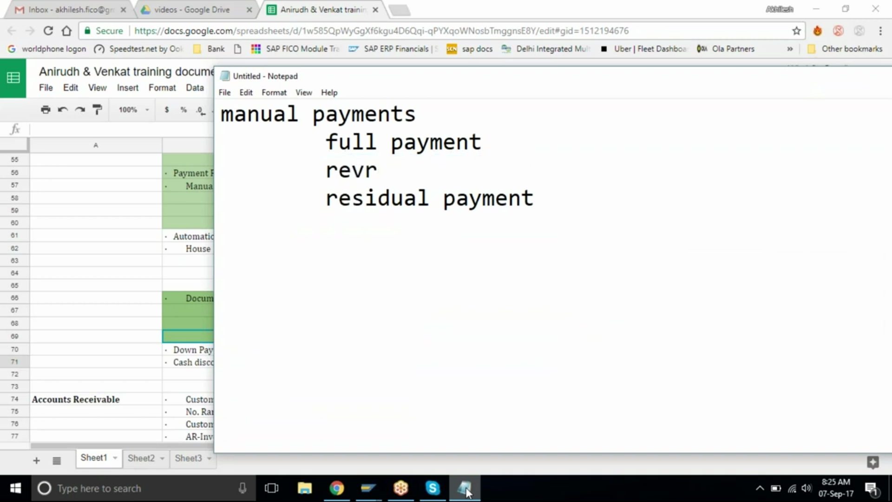
pyautogui.hotkey('ctrl', 'a')
pyautogui.write('reversal')
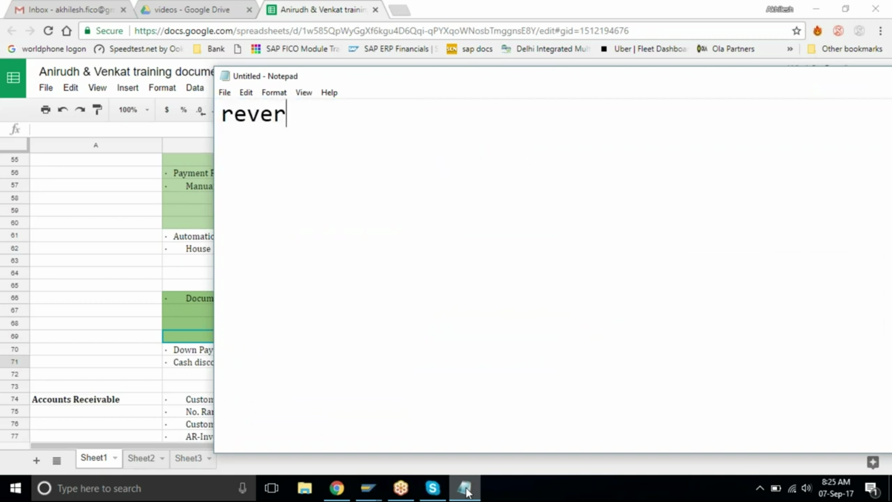
pyautogui.press('Return')
pyautogui.press('Return')
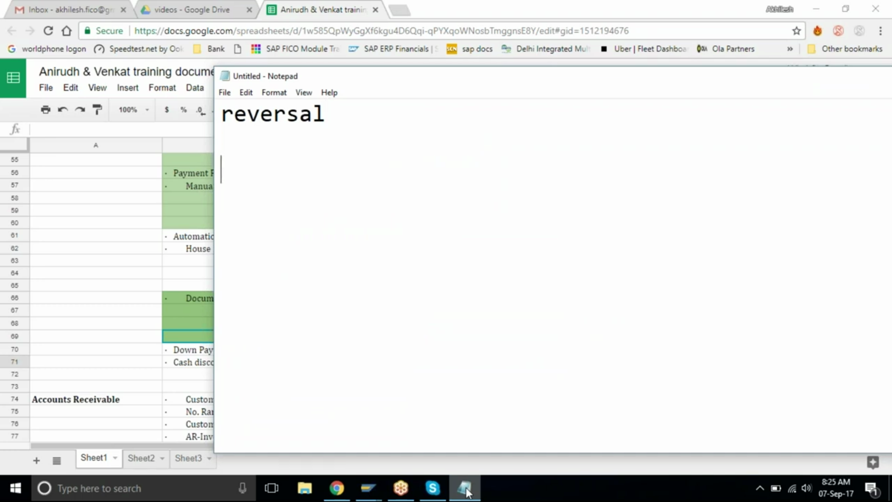
# Step: Write the original entry under the heading as two lines, "dr bank" and "cr sales"
pyautogui.write('dr')
pyautogui.press('Tab')
pyautogui.write('bank')
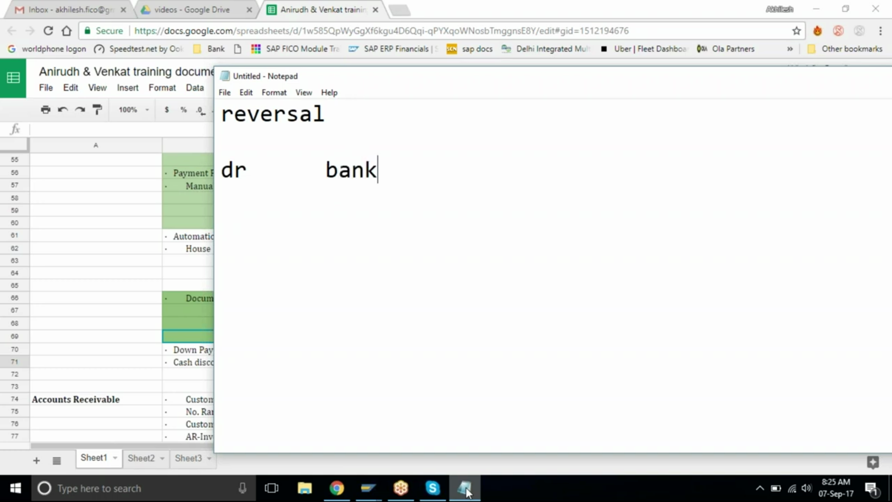
pyautogui.press('Return')
pyautogui.write('cr')
pyautogui.press('Tab')
pyautogui.write('sales')
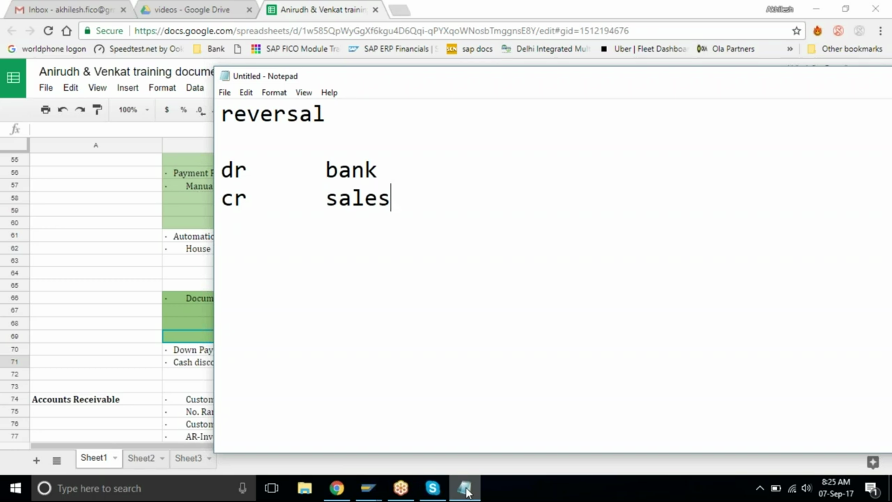
# Step: Add the reversing entry below a blank line as "cr bank" and "dr sales"
pyautogui.press('Return')
pyautogui.write('cr')
pyautogui.press('Tab')
pyautogui.write('bank')
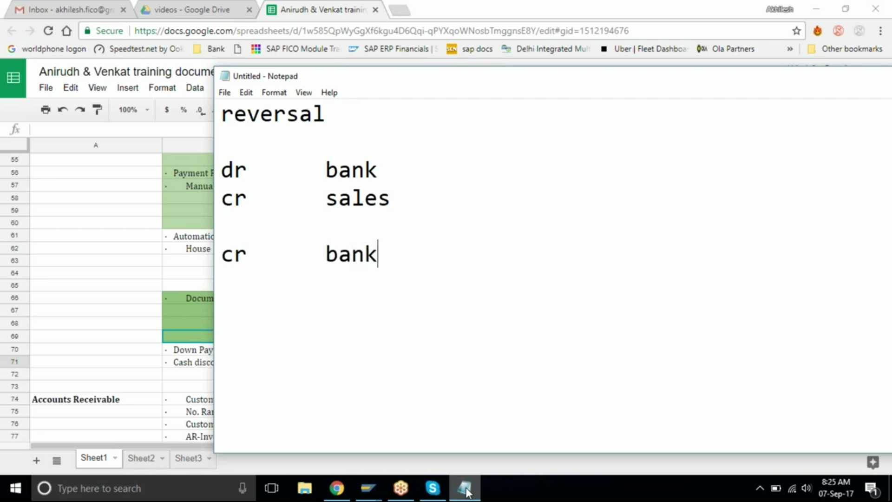
pyautogui.press('Return')
pyautogui.write('dr')
pyautogui.press('Tab')
pyautogui.write('sales')
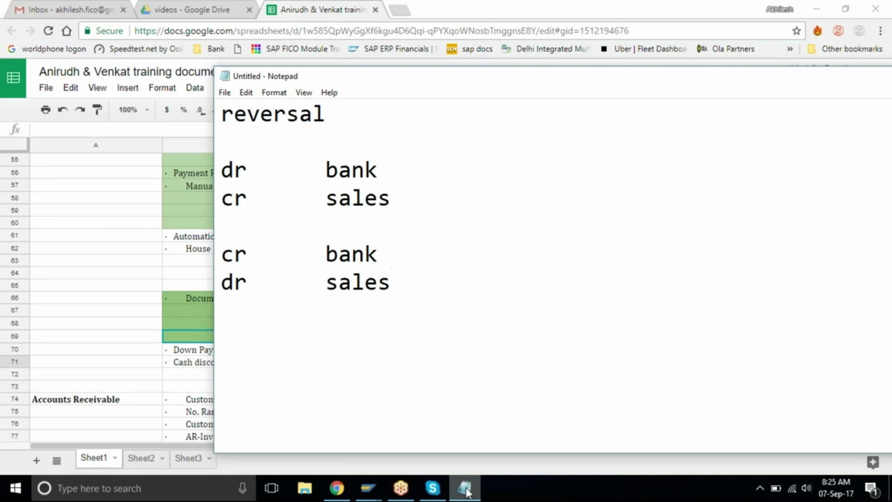
# Step: Erase the whole note, minimize the browser and return to SAP Easy Access
pyautogui.hotkey('ctrl', 'a')
pyautogui.press('BackSpace')
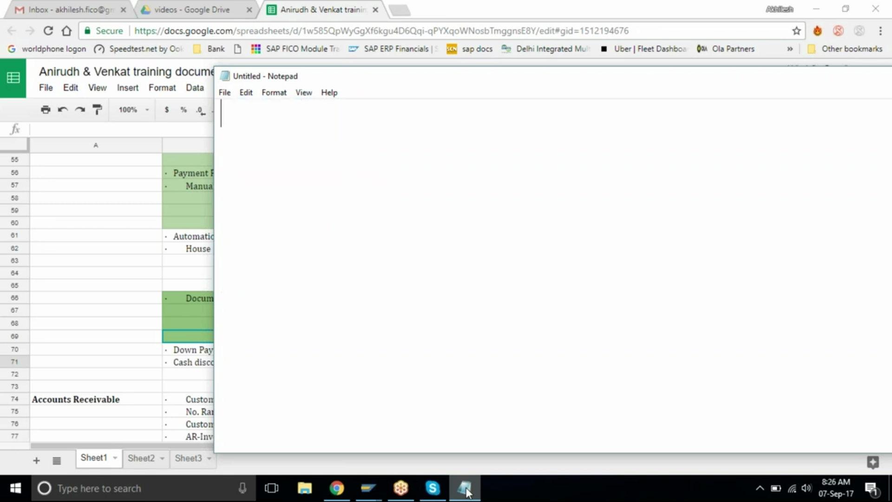
pyautogui.click(446, 6)
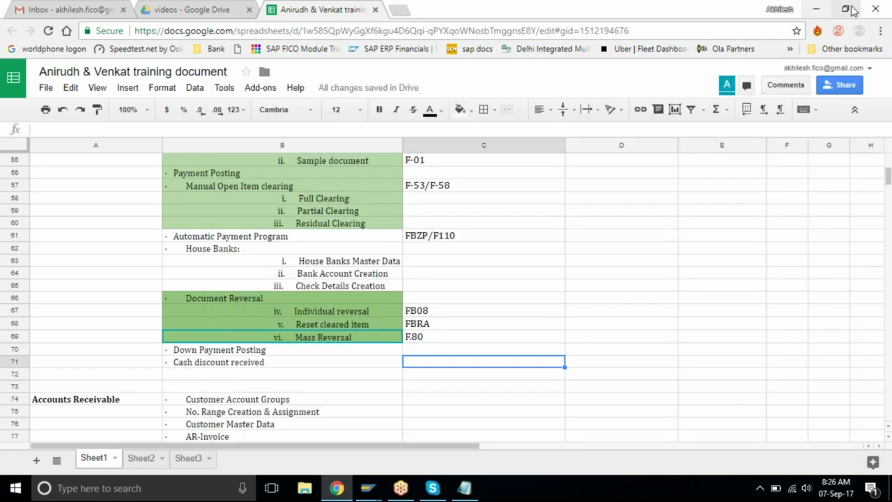
pyautogui.click(815, 9)
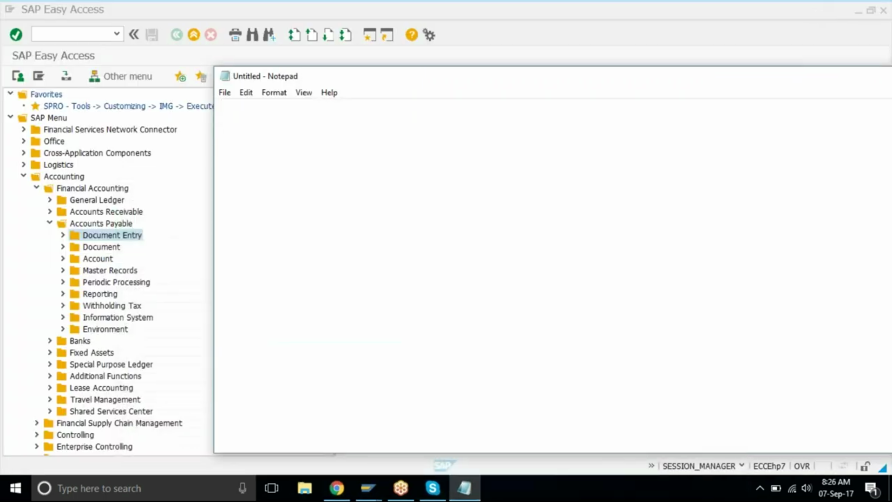
pyautogui.click(195, 205)
# Step: Open FB60 - Invoice from Accounts Payable Document Entry and enter vendor 101200, invoice date 07092017 and amount 70000
pyautogui.click(62, 235)
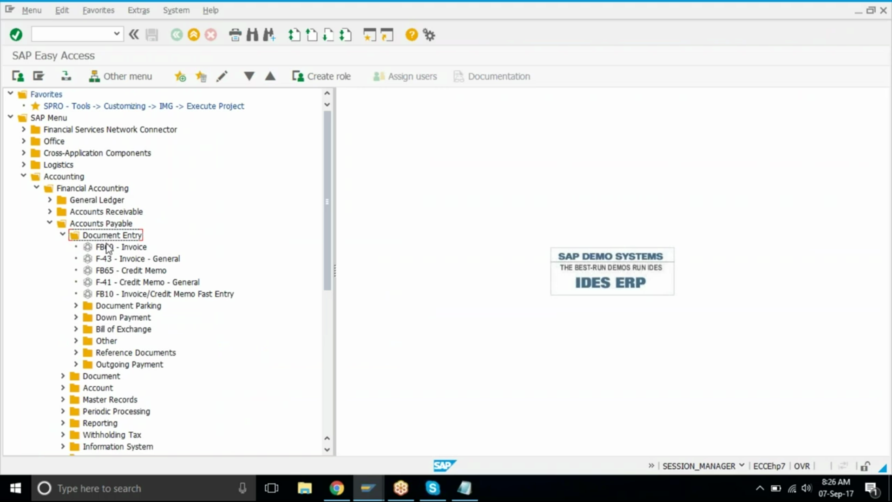
pyautogui.doubleClick(107, 247)
pyautogui.press('Down')
pyautogui.press('Down')
pyautogui.press('Return')
pyautogui.press('Tab')
pyautogui.press('Down')
pyautogui.press('Return')
pyautogui.press('Tab')
pyautogui.press('Tab')
pyautogui.press('Tab')
pyautogui.press('Tab')
pyautogui.press('Down')
pyautogui.press('Down')
pyautogui.press('Return')
pyautogui.press('Down')
pyautogui.press('Down')
pyautogui.press('Down')
pyautogui.press('Down')
pyautogui.press('Down')
pyautogui.press('Down')
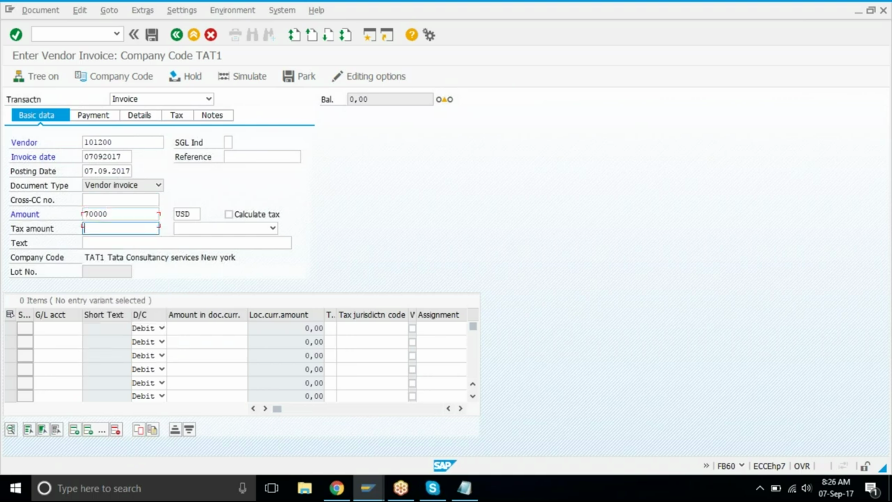
# Step: Add a debit line for G/L account 4500 with amount * and post the vendor invoice
pyautogui.hotkey('shift', 'Tab')
pyautogui.write('4500')
pyautogui.press('Tab')
pyautogui.press('Tab')
pyautogui.write('*')
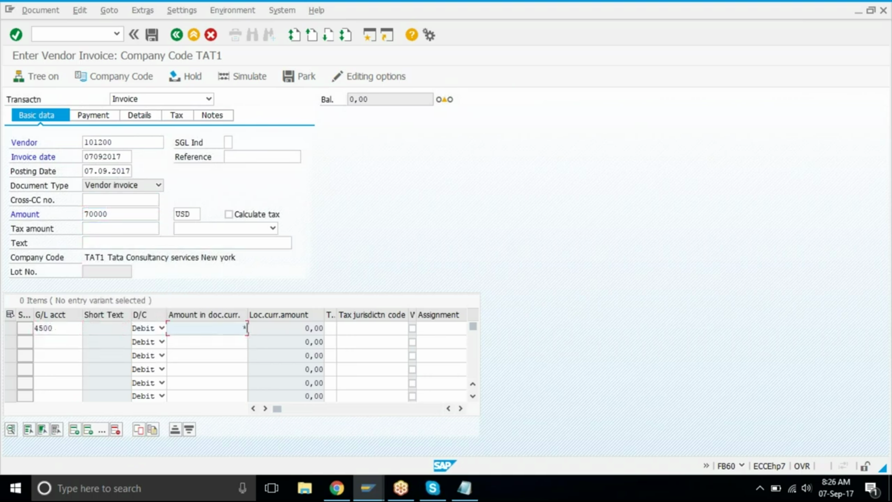
pyautogui.press('Return')
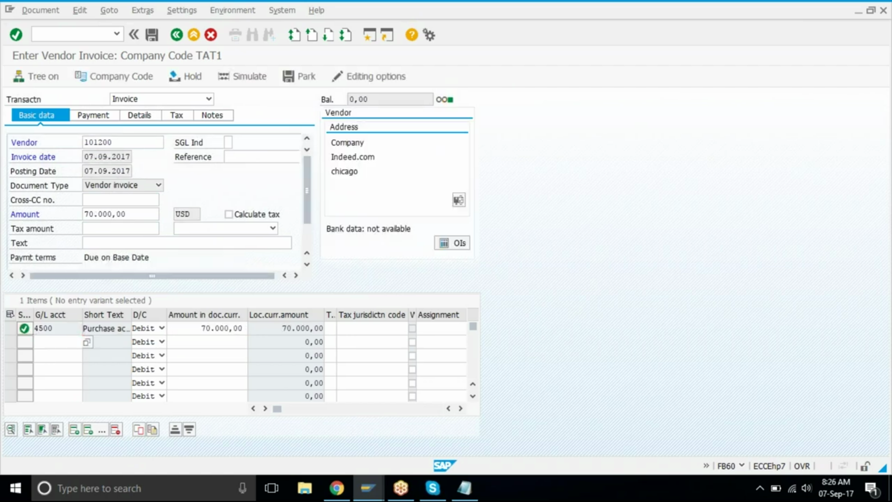
pyautogui.hotkey('ctrl', 's')
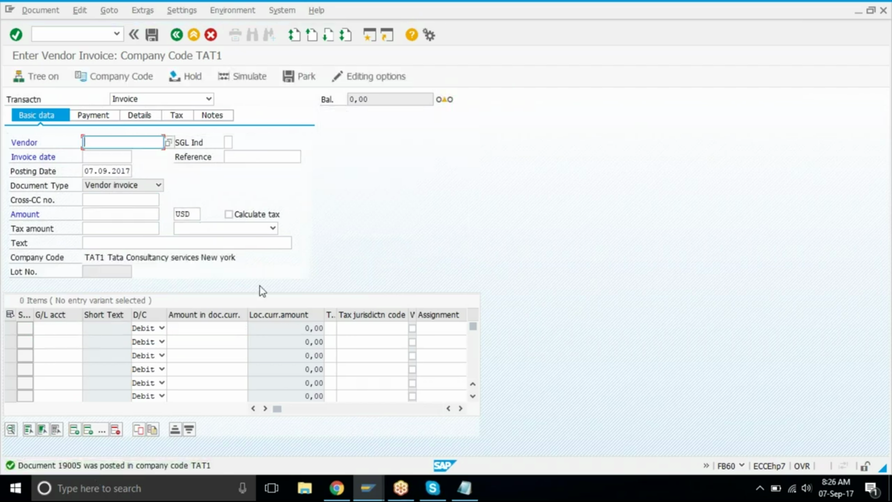
# Step: Open a new SAP session and expand Accounting, Financial Accounting and Accounts Payable down to the Document folder
pyautogui.click(371, 37)
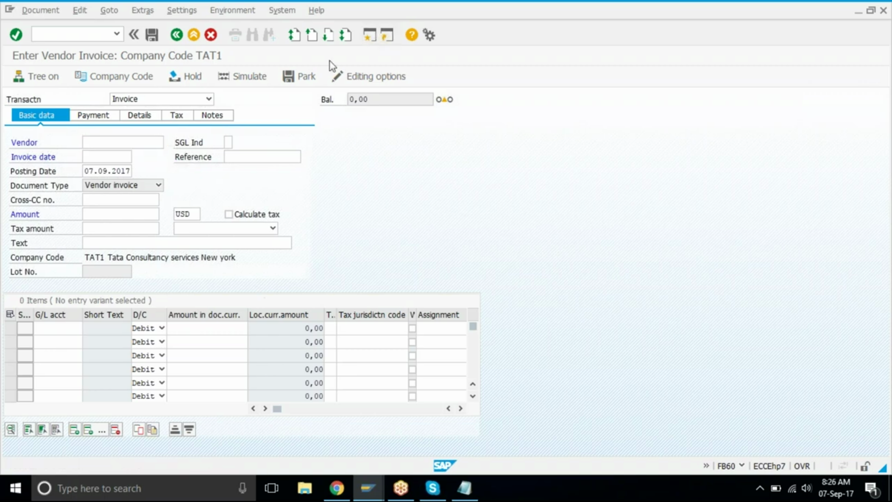
pyautogui.doubleClick(68, 177)
pyautogui.press('Down')
pyautogui.press('Up')
pyautogui.press('Right')
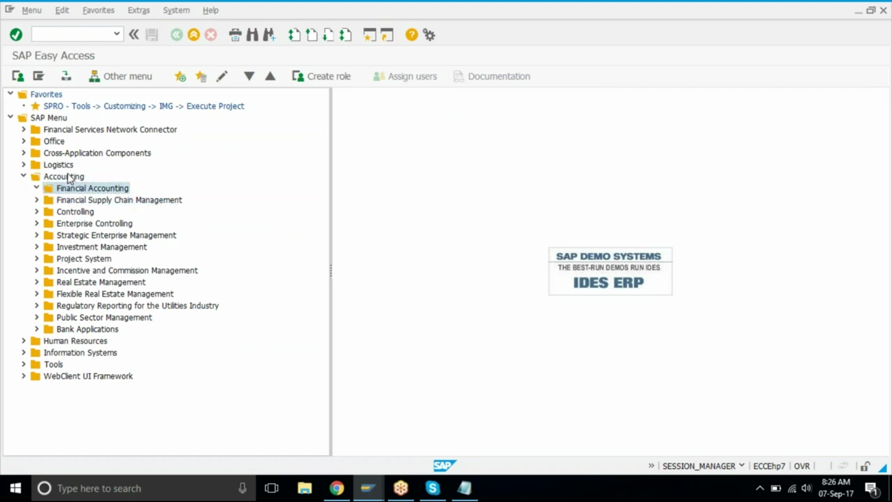
pyautogui.press('Down')
pyautogui.press('Down')
pyautogui.press('Down')
pyautogui.press('Right')
pyautogui.press('Down')
pyautogui.press('Down')
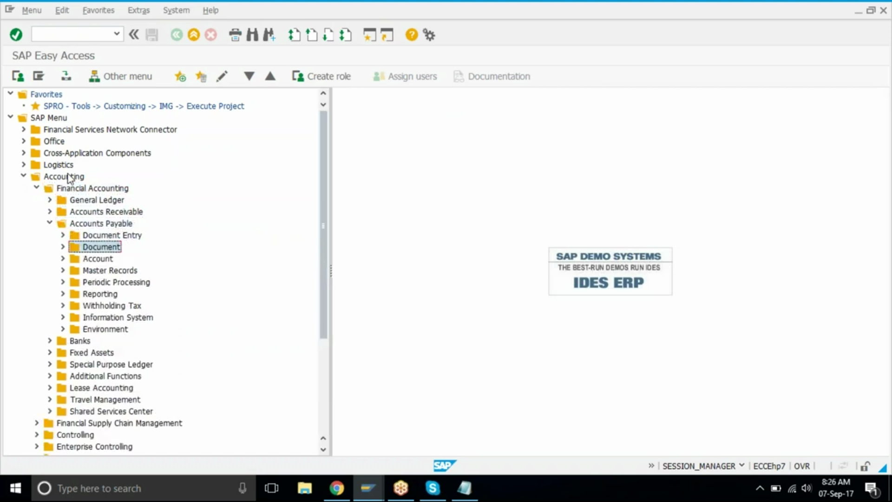
# Step: Open FB08 - Individual Reversal from the Reverse folder under Document and enter document number 19005
pyautogui.press('Right')
pyautogui.press('Down')
pyautogui.press('Down')
pyautogui.press('Down')
pyautogui.press('Down')
pyautogui.press('Down')
pyautogui.press('Down')
pyautogui.press('Down')
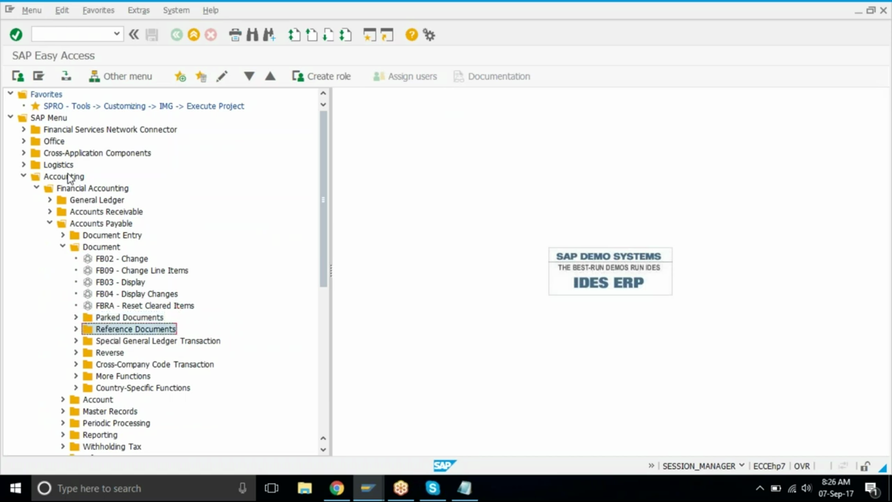
pyautogui.press('Down')
pyautogui.press('Down')
pyautogui.press('Right')
pyautogui.press('Down')
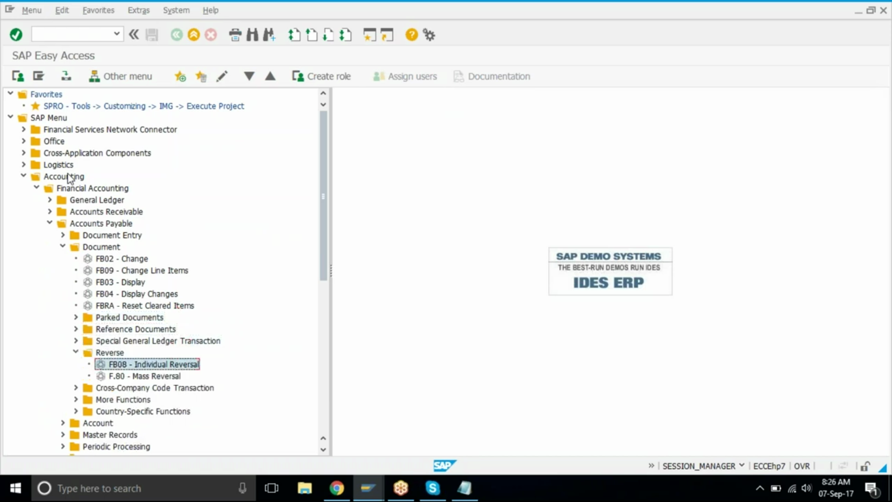
pyautogui.press('Return')
pyautogui.write('19005')
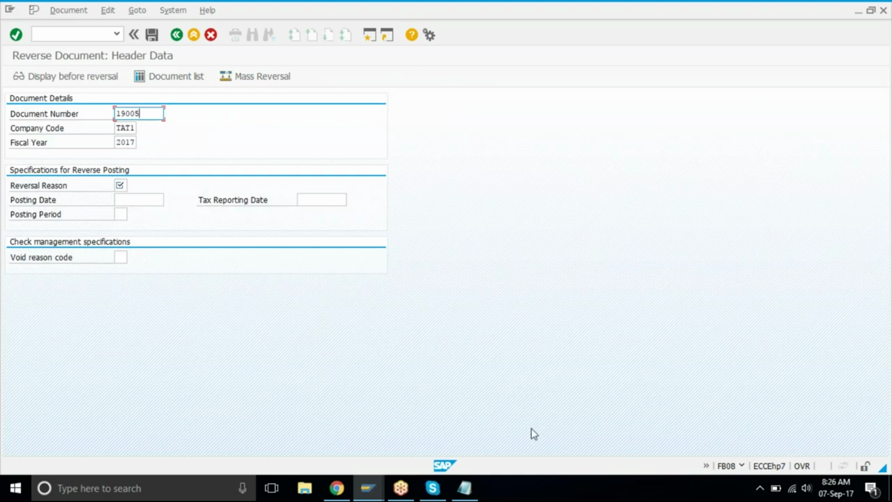
# Step: Switch to the Enter Vendor Invoice session and display the posted document 19005
pyautogui.moveTo(374, 496)
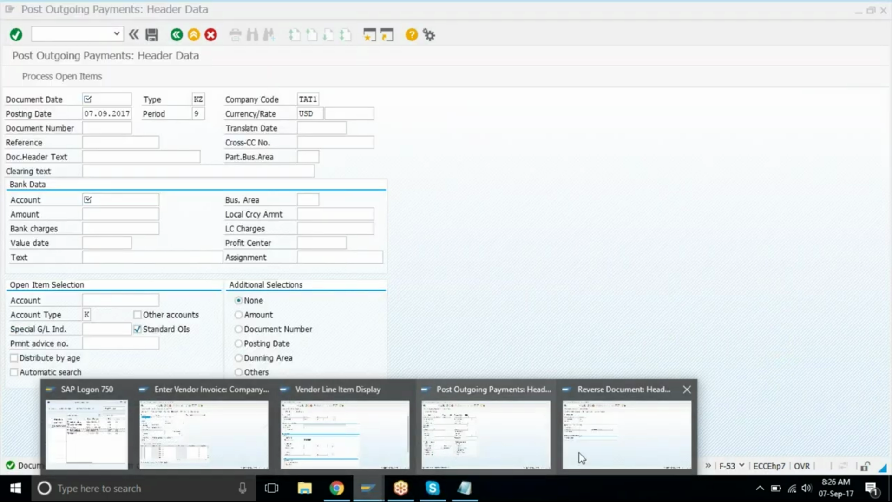
pyautogui.click(205, 435)
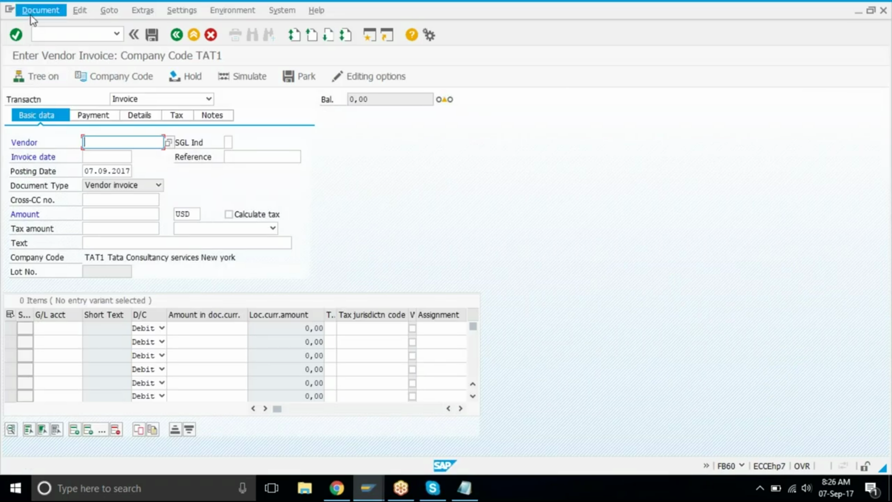
pyautogui.click(40, 10)
pyautogui.click(46, 40)
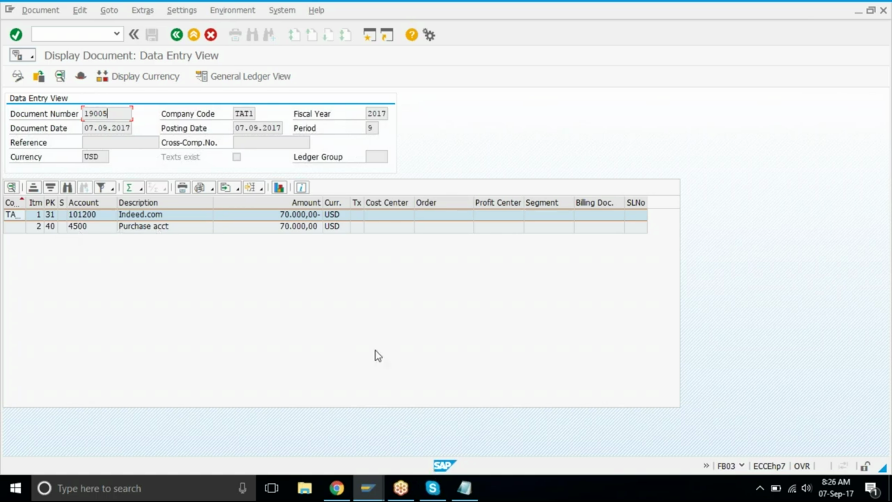
# Step: Switch to the Reverse Document session, choose reversal reason 01 (Reversal in current period), and post the reversal of document 19005
pyautogui.click(375, 492)
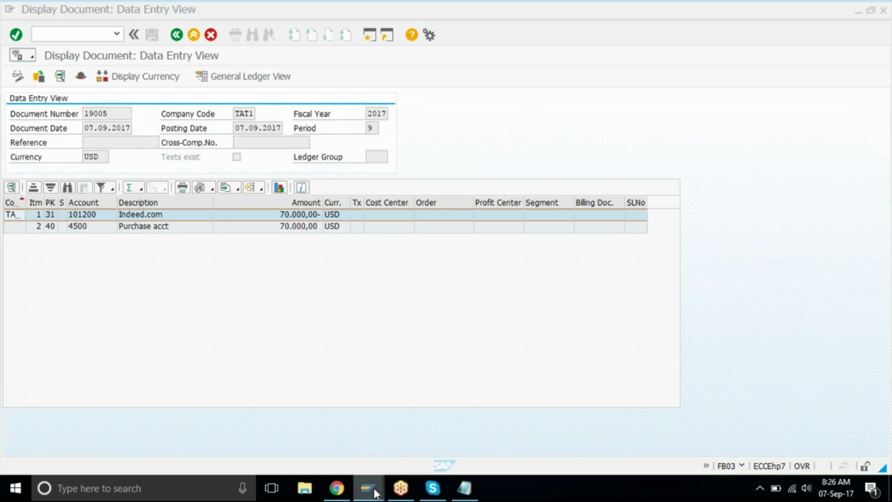
pyautogui.click(574, 420)
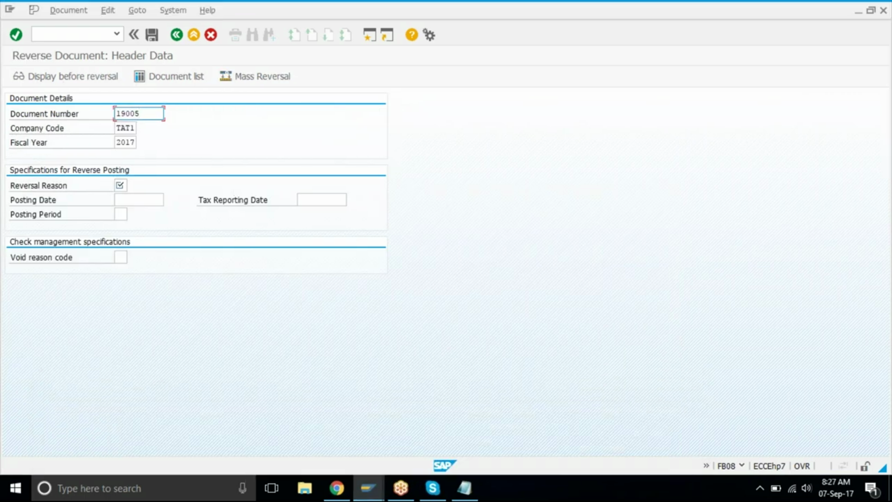
pyautogui.click(120, 185)
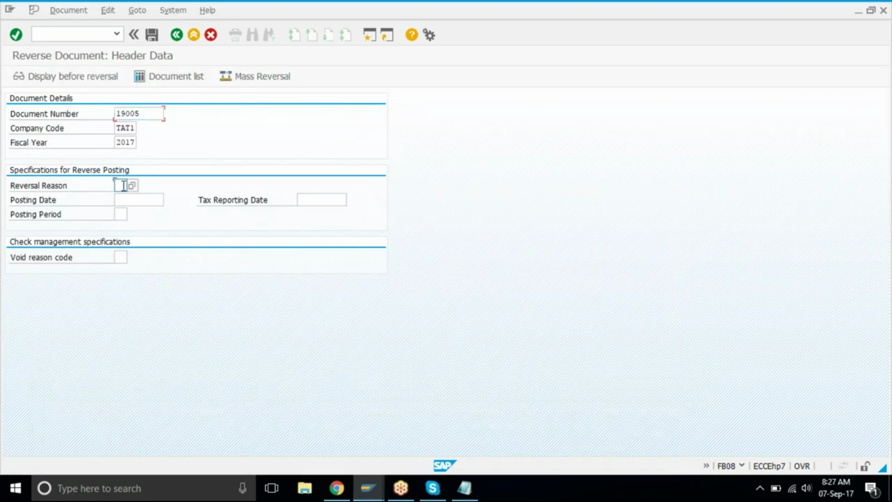
pyautogui.click(132, 185)
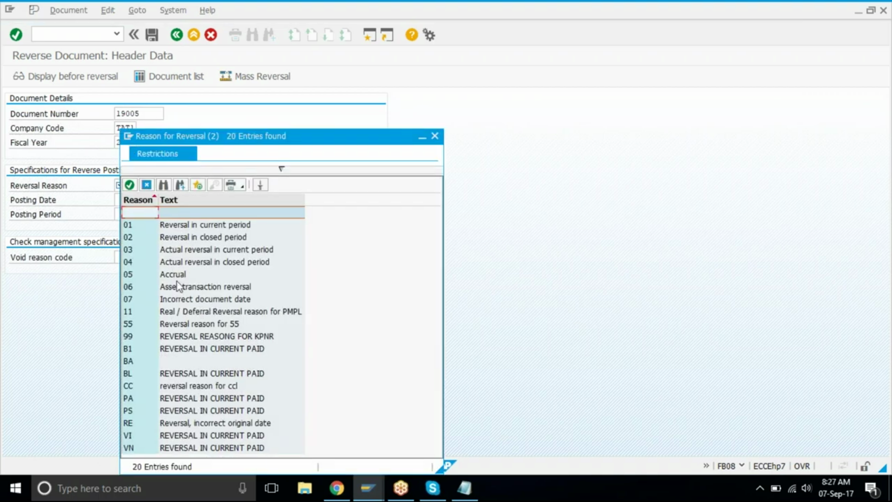
pyautogui.click(169, 227)
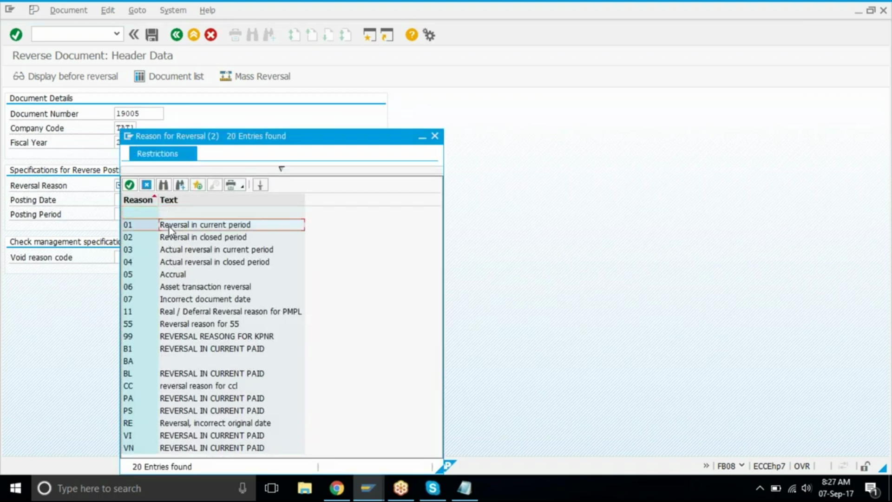
pyautogui.doubleClick(169, 227)
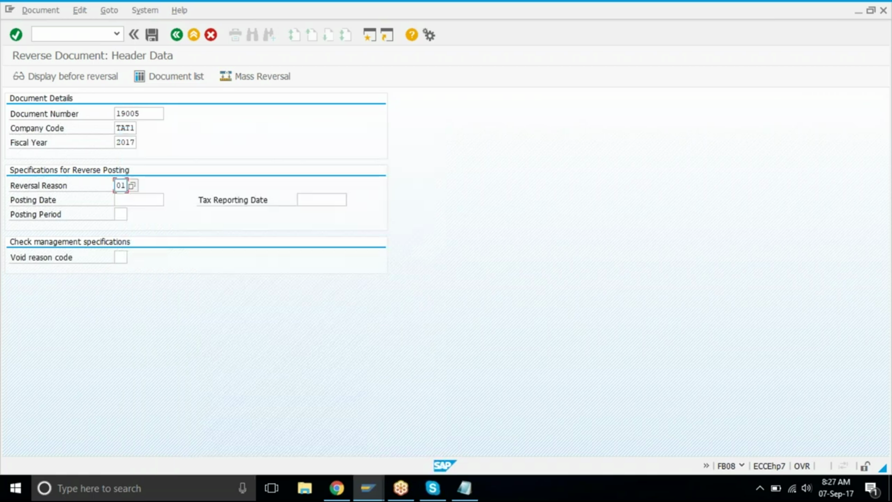
pyautogui.click(149, 41)
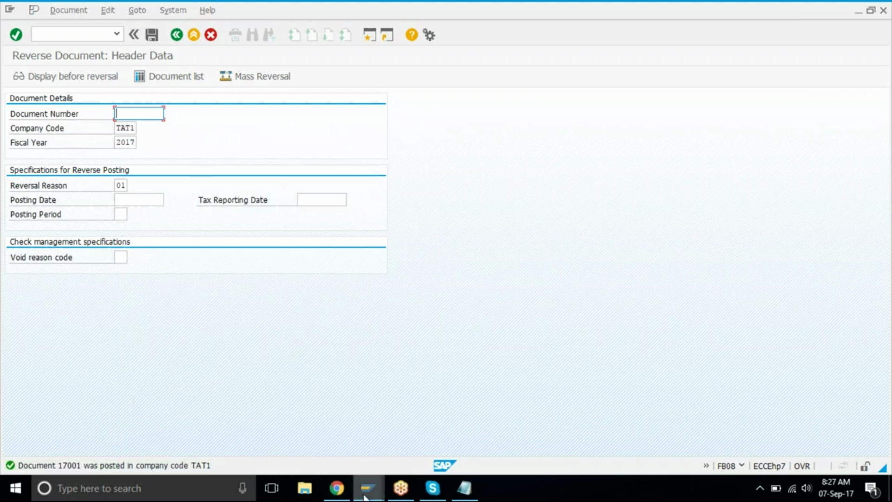
# Step: Display the newly posted reversal document and place its window beside the original document 19005 for comparison
pyautogui.moveTo(366, 496)
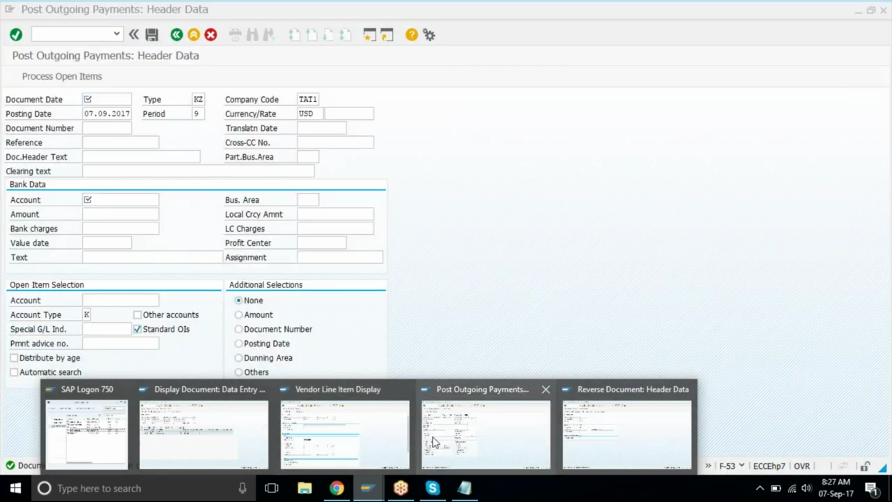
pyautogui.click(433, 437)
pyautogui.click(68, 11)
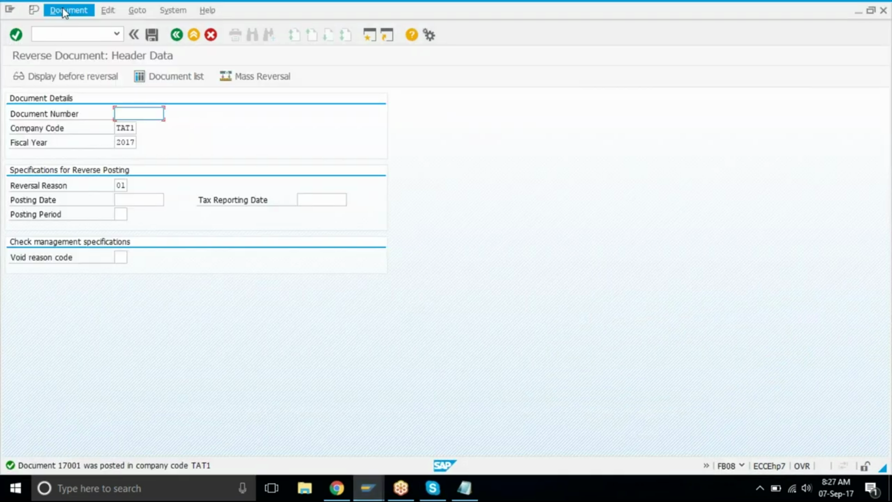
pyautogui.click(78, 54)
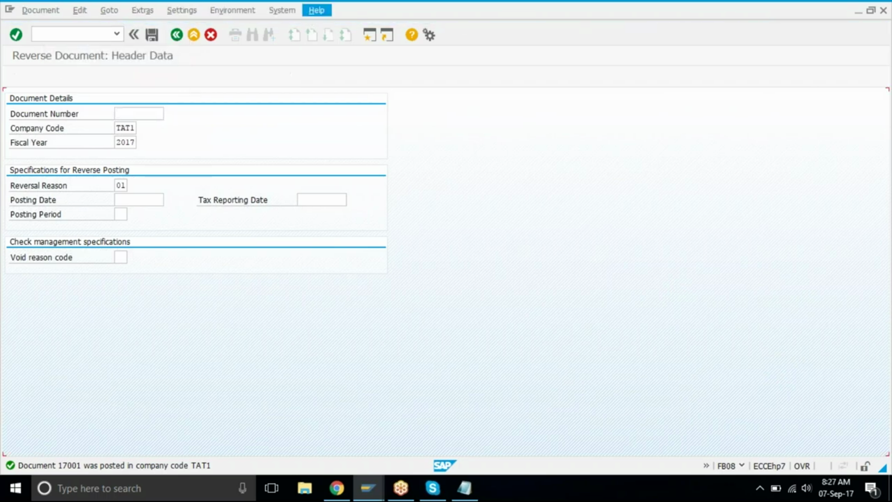
pyautogui.doubleClick(377, 12)
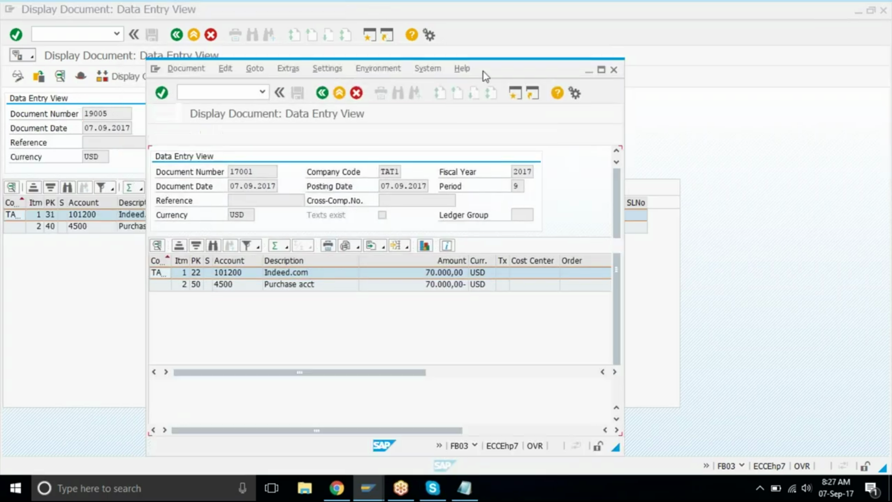
pyautogui.moveTo(520, 73); pyautogui.dragTo(707, 20)
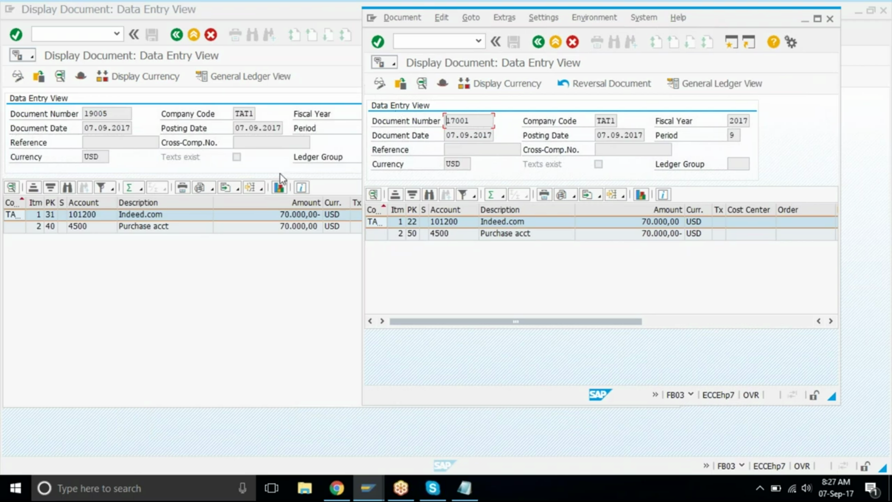
# Step: Look up posting key 22 for the vendor line of the reversal document, check the second line's key, and leave the display
pyautogui.click(413, 222)
pyautogui.click(414, 222)
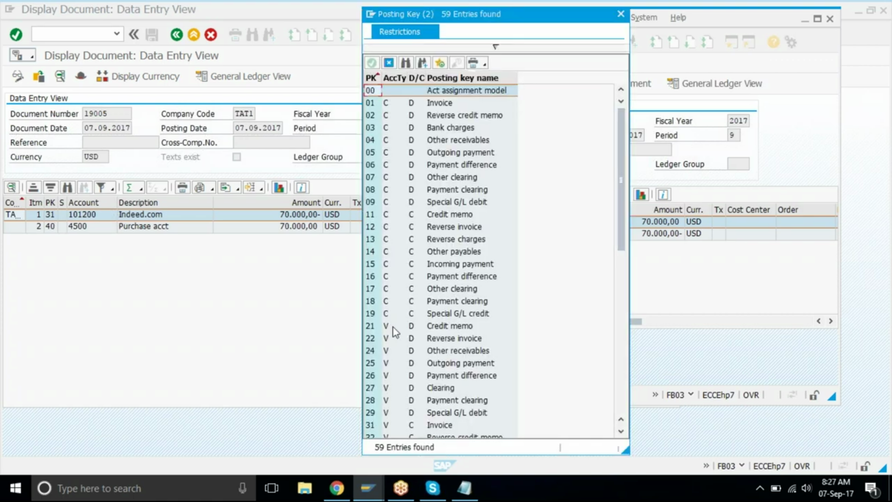
pyautogui.click(392, 342)
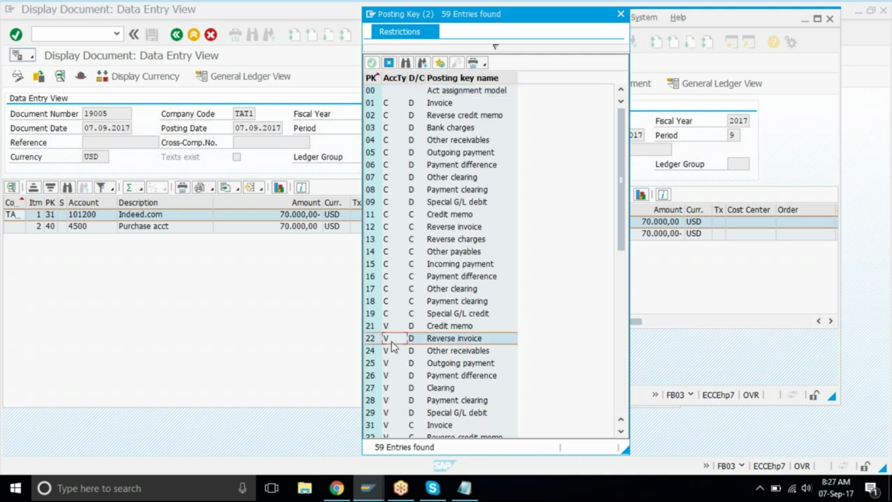
pyautogui.click(453, 342)
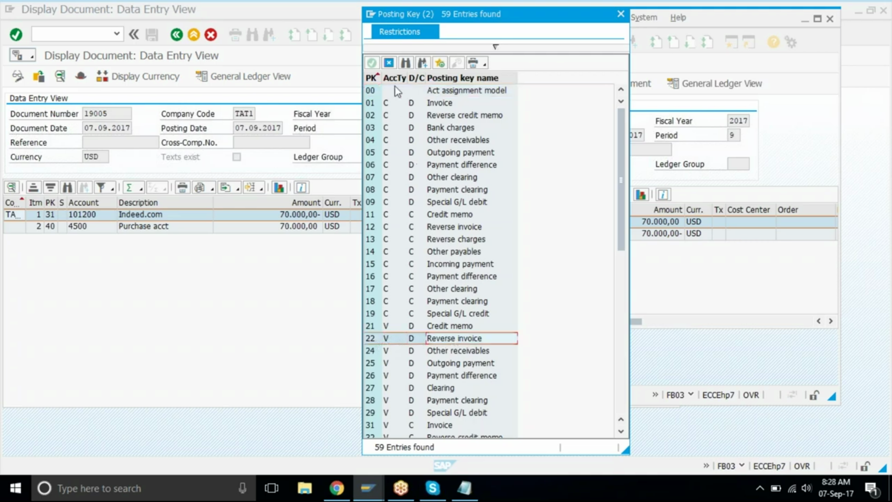
pyautogui.click(389, 63)
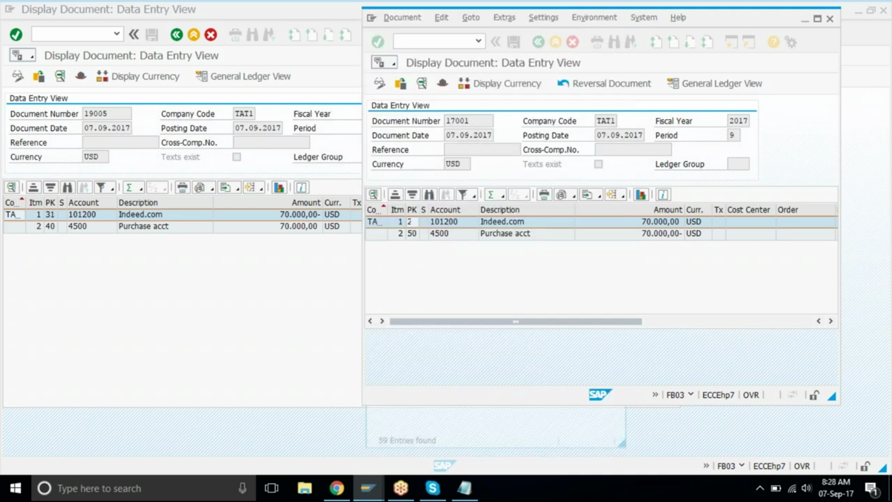
pyautogui.click(412, 235)
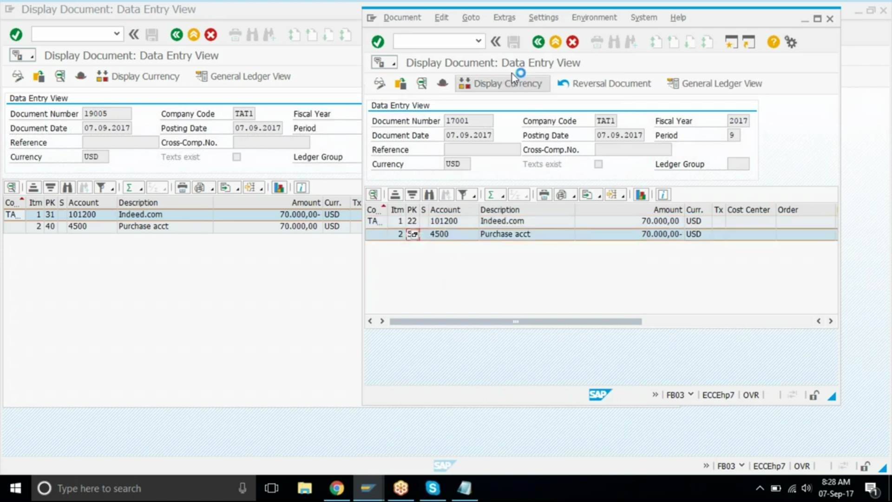
pyautogui.click(535, 45)
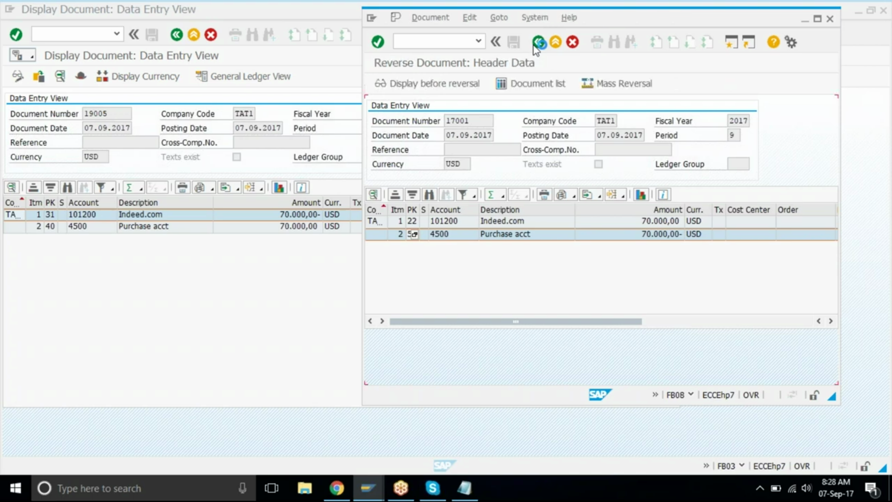
# Step: Return from document 19005 to vendor invoice entry and enter Indeed.com's vendor number, invoice date 07092017 and amount 2000
pyautogui.click(238, 293)
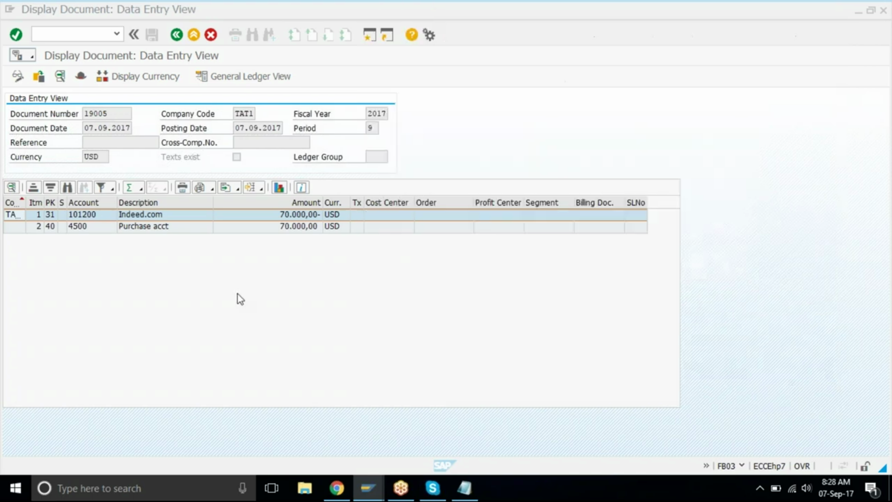
pyautogui.click(177, 36)
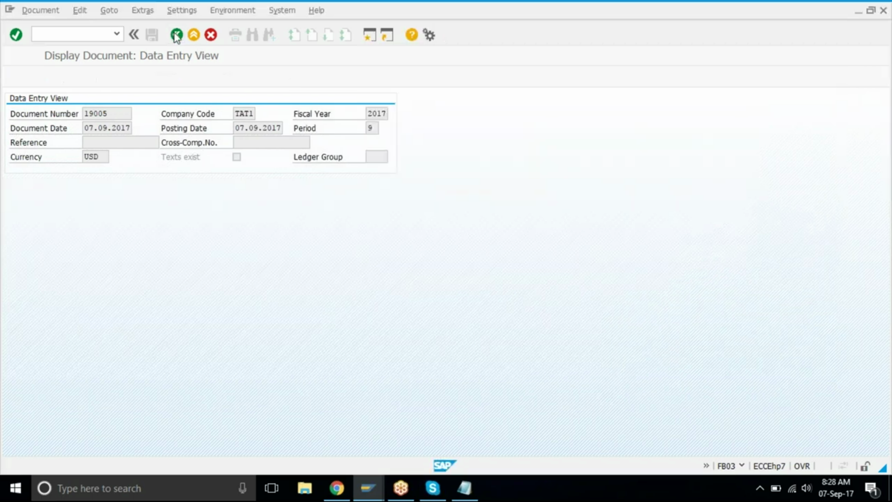
pyautogui.press('Down')
pyautogui.press('Tab')
pyautogui.press('Down')
pyautogui.press('Down')
pyautogui.press('Tab')
pyautogui.press('Tab')
pyautogui.press('Tab')
pyautogui.press('Tab')
pyautogui.hotkey('shift', 'Tab')
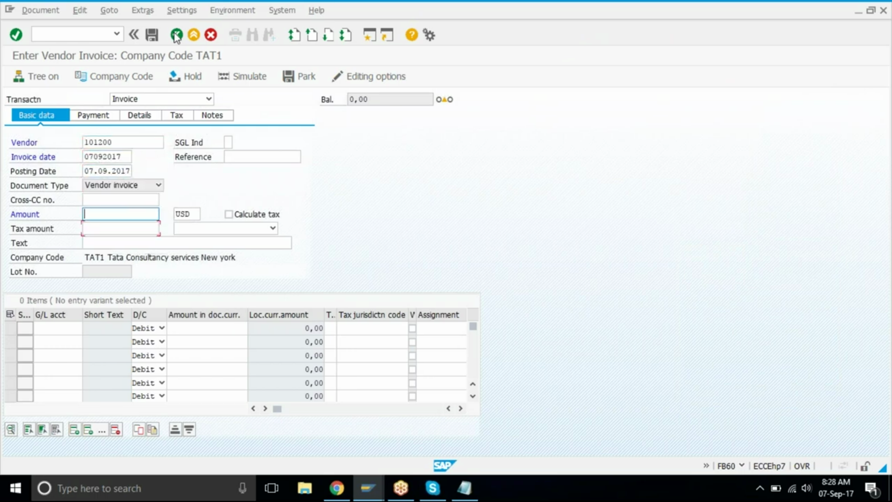
pyautogui.write('2000')
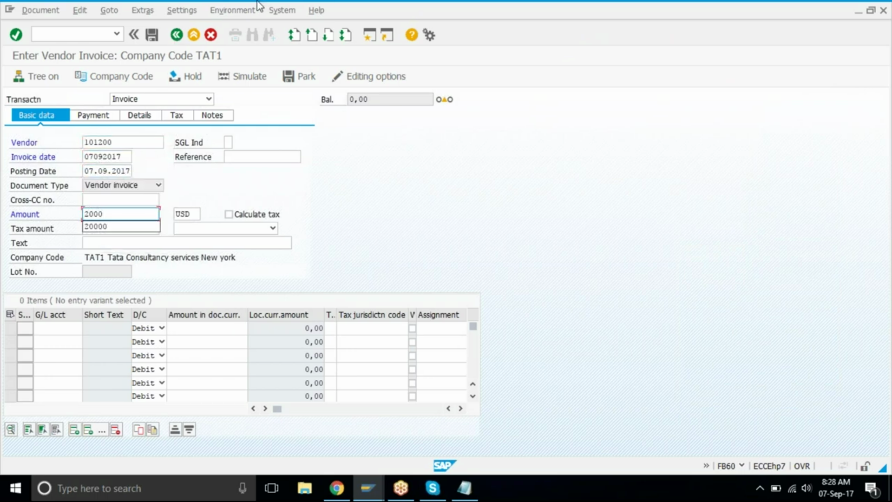
# Step: Add a debit line for G/L account 4500 with amount * and post the 2000 USD vendor invoice
pyautogui.click(76, 329)
pyautogui.write('4500')
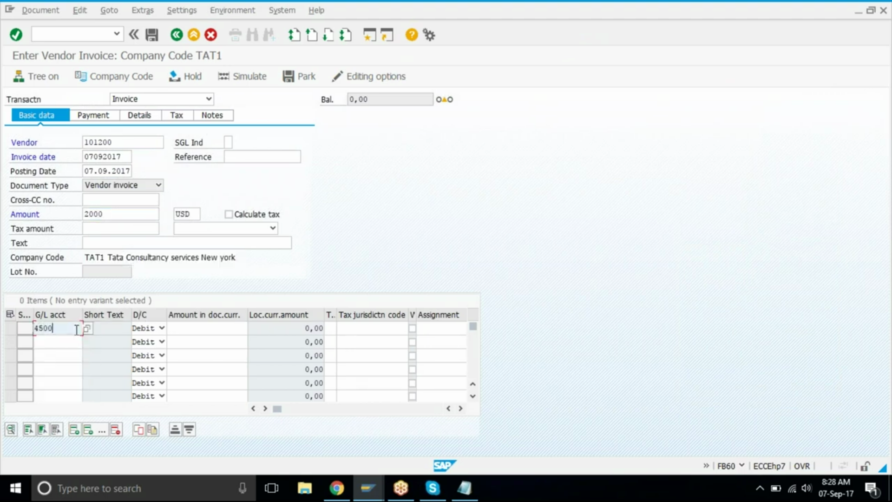
pyautogui.click(191, 328)
pyautogui.write('*')
pyautogui.press('Return')
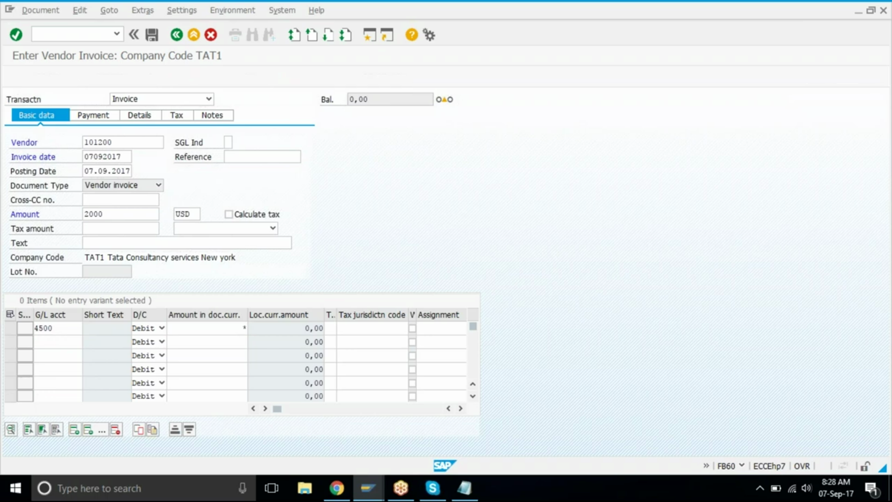
pyautogui.hotkey('ctrl', 's')
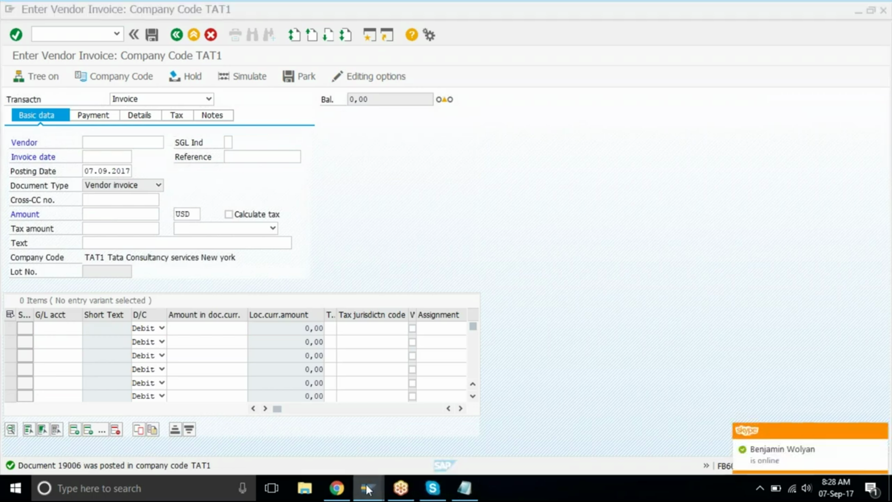
# Step: Switch to the Post Outgoing Payments session and enter document date 07092017
pyautogui.moveTo(367, 490)
pyautogui.moveTo(595, 433)
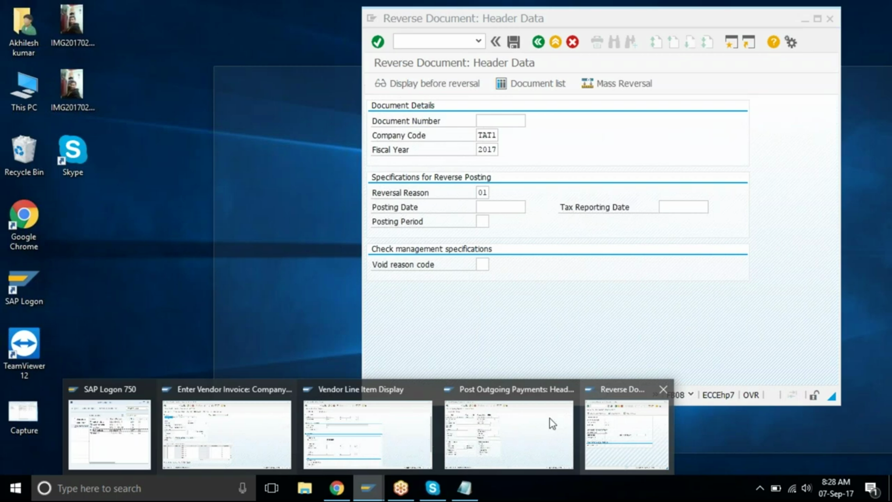
pyautogui.click(500, 420)
pyautogui.press('space')
pyautogui.press('Down')
pyautogui.press('Return')
pyautogui.press('Down')
pyautogui.press('Down')
pyautogui.press('Down')
pyautogui.press('Down')
pyautogui.press('Down')
pyautogui.press('Down')
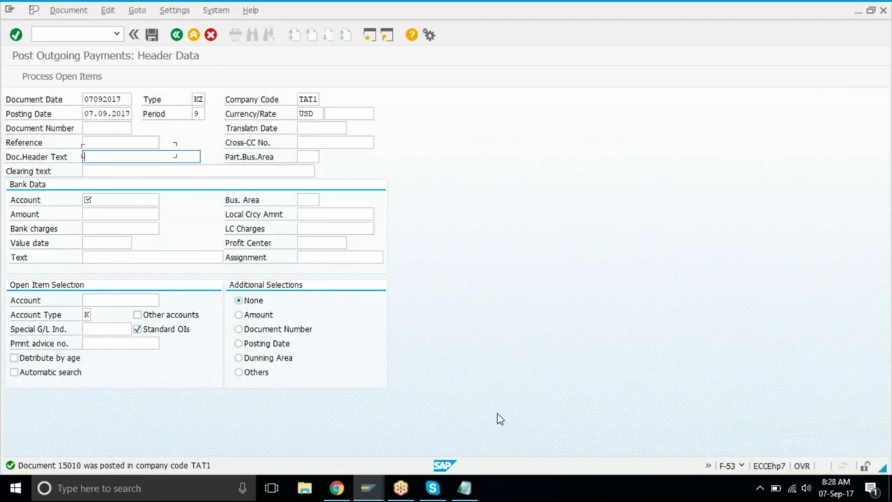
# Step: Fill in the bank data with account 2010, amount 2000 and a value date
pyautogui.write('2010')
pyautogui.press('Tab')
pyautogui.write('200')
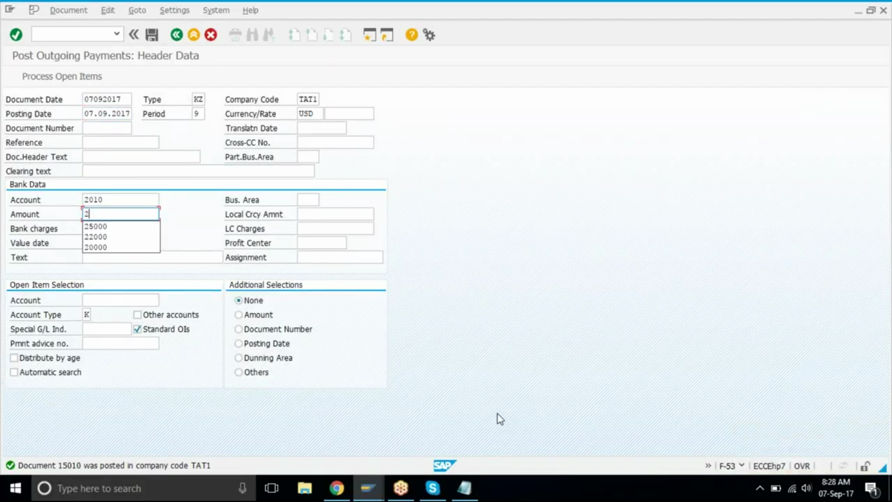
pyautogui.write('0')
pyautogui.click(120, 242)
pyautogui.press('space')
pyautogui.press('Down')
pyautogui.press('Return')
# Step: Enter Indeed.com's vendor number in the open item selection and process the open items
pyautogui.press('Down')
pyautogui.press('Down')
pyautogui.write('101200')
pyautogui.hotkey('shift', 'F4')
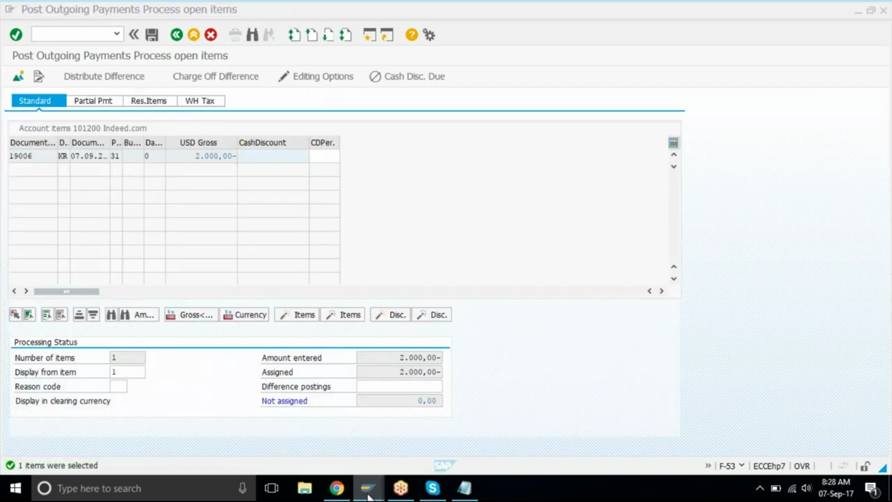
# Step: Run the Vendor Line Item Display for Indeed.com and check the amount and status of invoice 19006
pyautogui.click(386, 450)
pyautogui.click(18, 75)
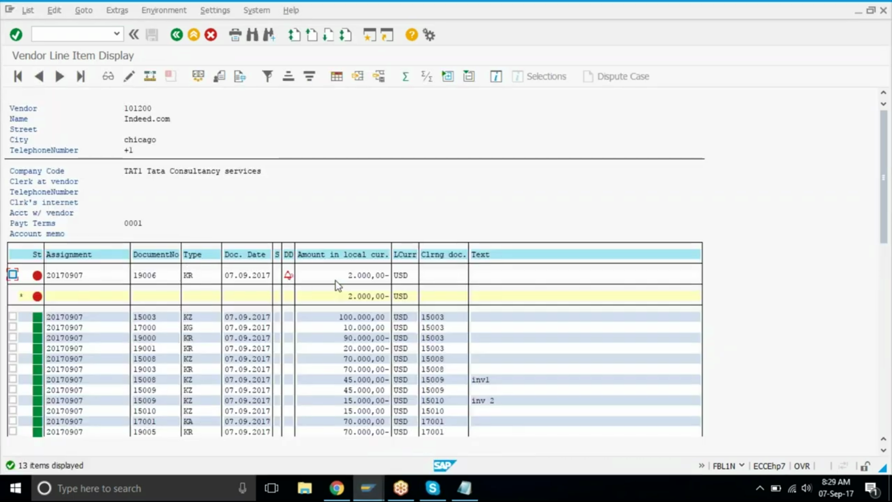
pyautogui.click(384, 279)
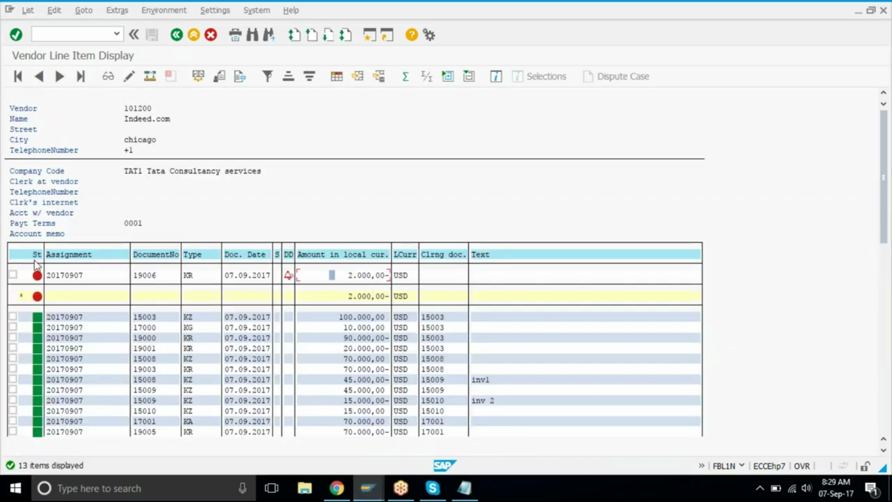
pyautogui.click(38, 277)
# Step: Return to the Post Outgoing Payments session and post the payment clearing invoice 19006
pyautogui.click(369, 495)
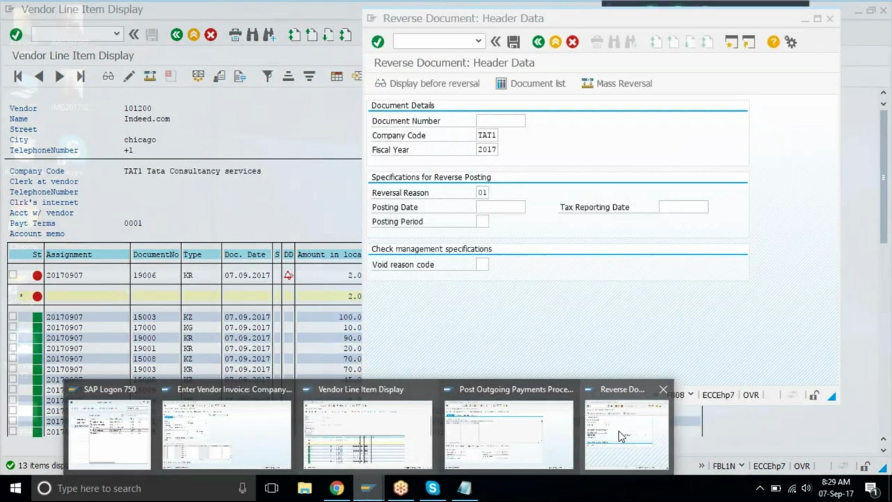
pyautogui.click(509, 434)
pyautogui.click(153, 38)
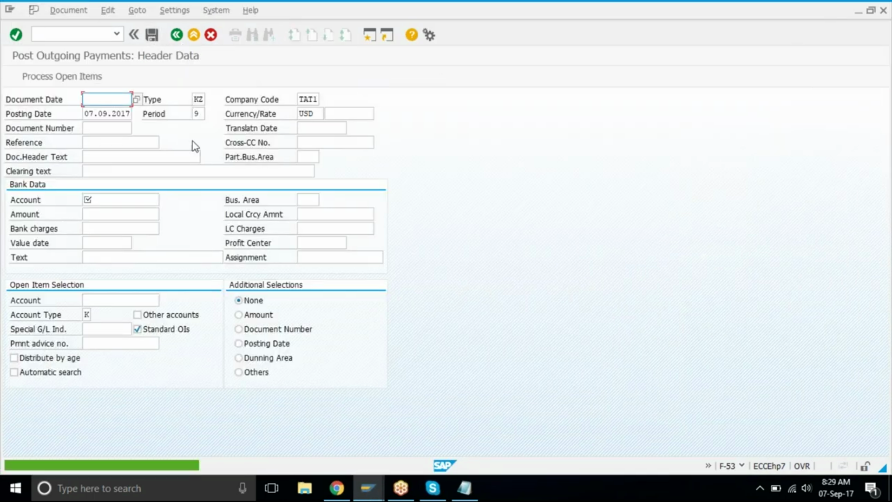
# Step: Switch back to the Vendor Line Item Display to review Indeed.com's items
pyautogui.click(368, 494)
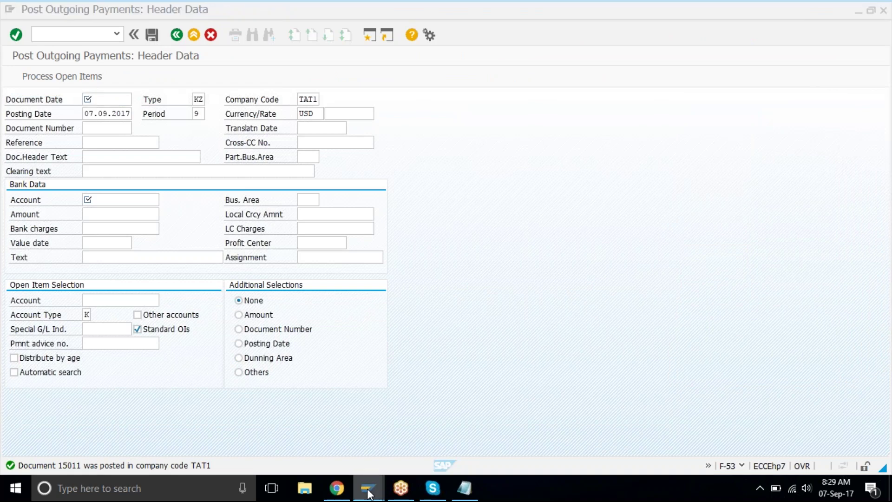
pyautogui.click(500, 458)
pyautogui.click(375, 490)
pyautogui.click(367, 435)
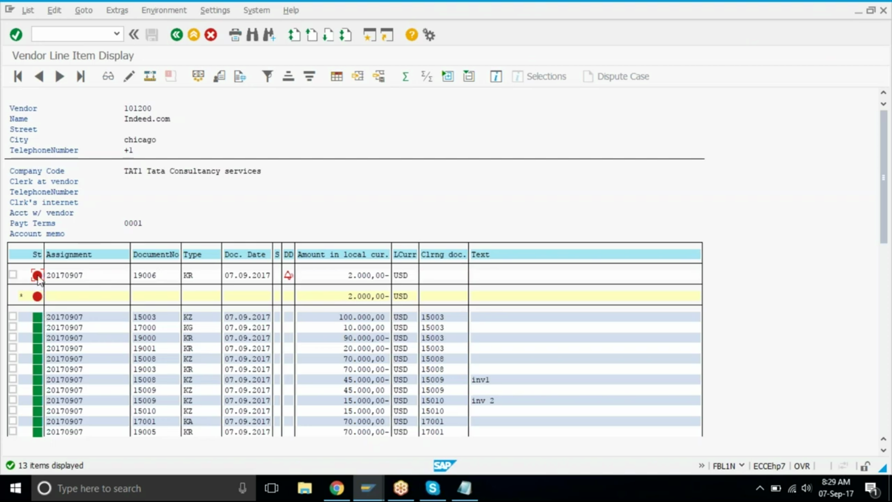
# Step: Refresh Indeed.com's line item list and check the status of invoice 19006 and its payment
pyautogui.click(27, 10)
pyautogui.click(34, 42)
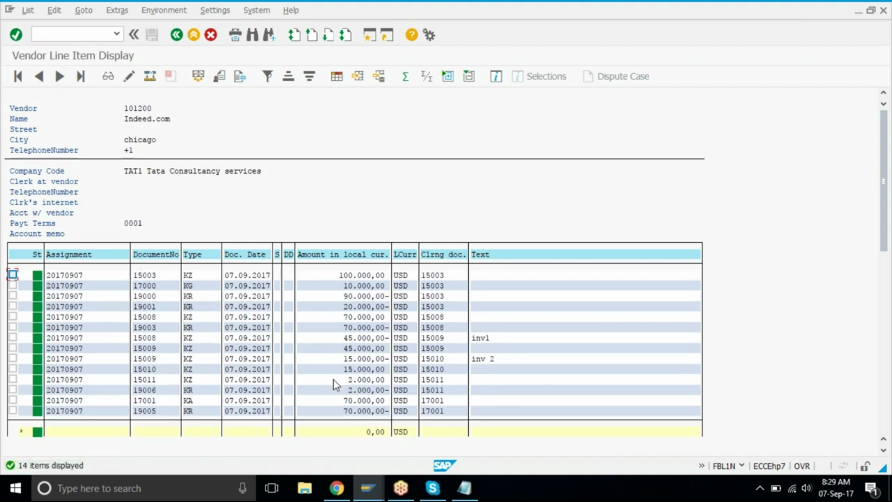
pyautogui.moveTo(333, 377); pyautogui.dragTo(11, 384)
pyautogui.click(38, 379)
# Step: Switch to Notepad and write the notes "status need to reset" and "entry reversed" on two lines
pyautogui.click(465, 488)
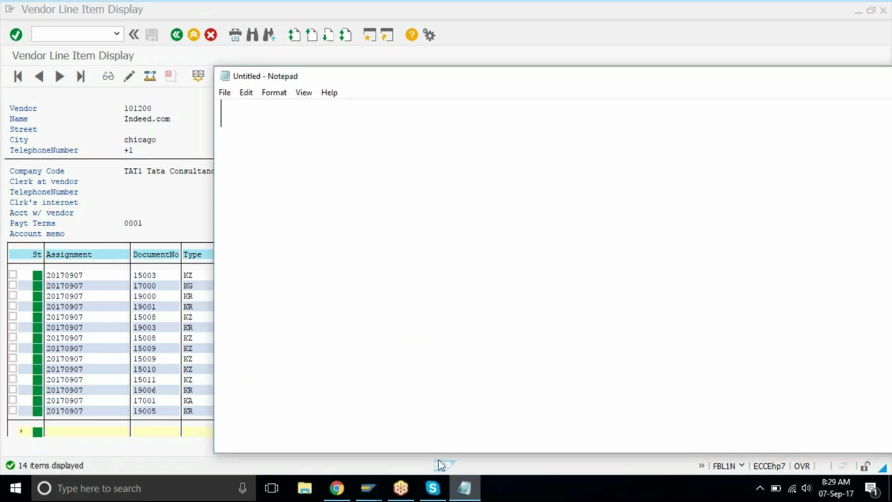
pyautogui.write('statu')
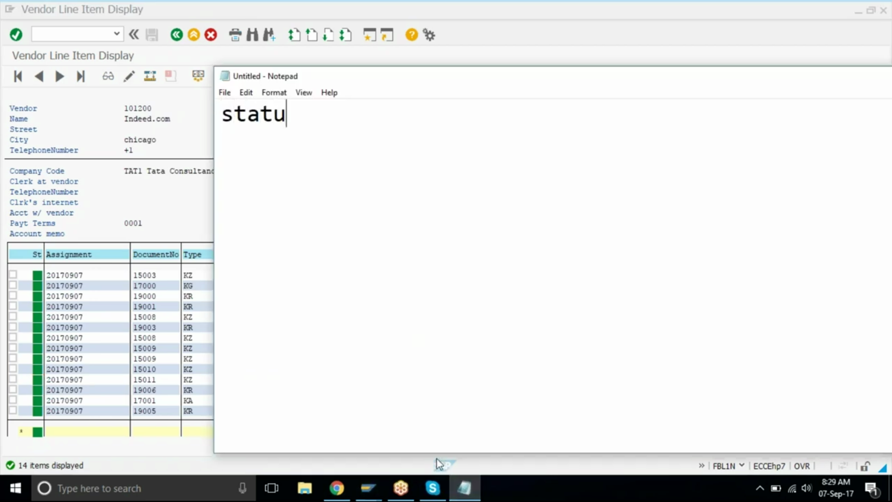
pyautogui.write('s  need to reset')
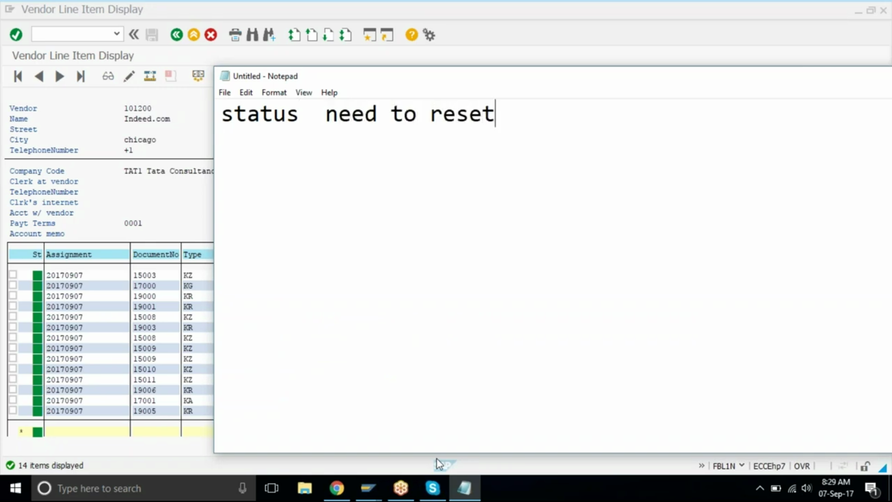
pyautogui.press('Return')
pyautogui.write('i')
pyautogui.press('BackSpace')
pyautogui.write('entry   reversed')
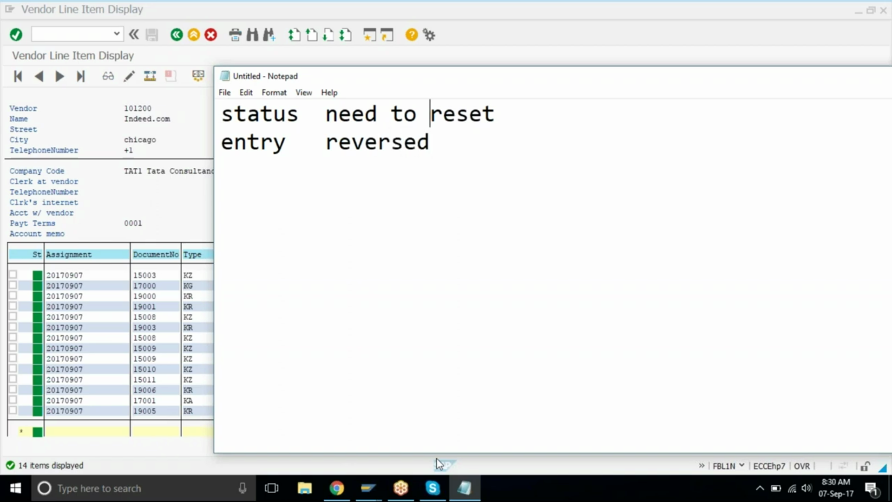
# Step: Add the transaction code fbra to the status note and fb08 to the entry note
pyautogui.write('fbra')
pyautogui.press('Down')
pyautogui.press('Tab')
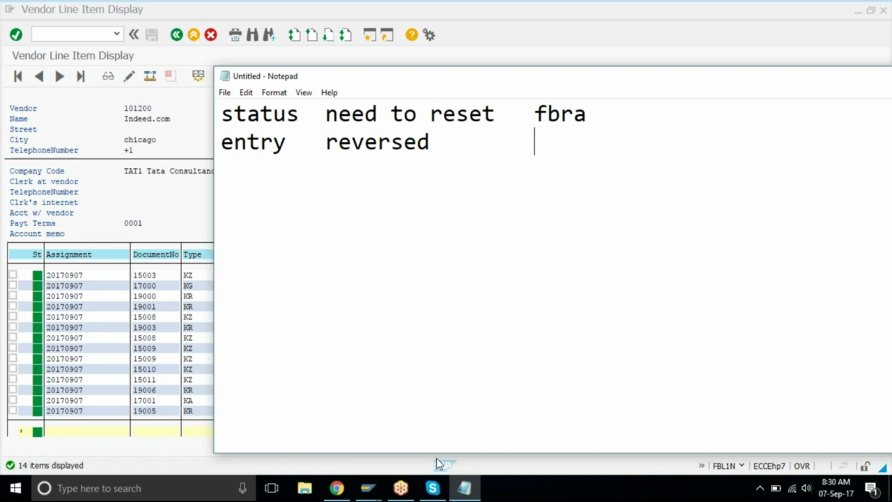
pyautogui.write('fb08')
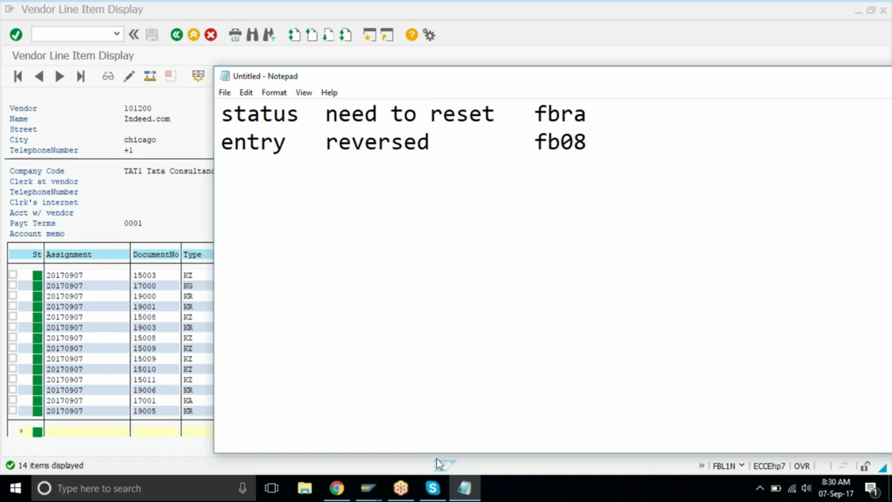
pyautogui.moveTo(495, 114); pyautogui.dragTo(533, 132)
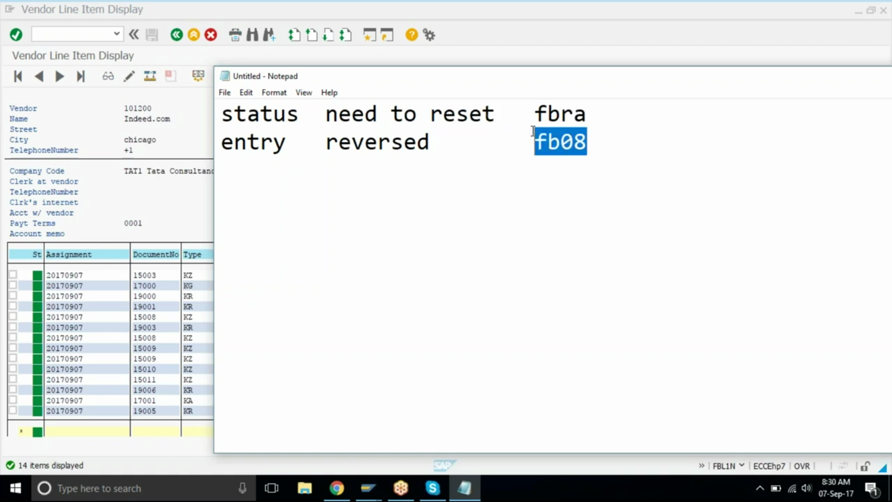
# Step: Return to SAP, switch to the Reverse Document session and exit it to SAP Easy Access
pyautogui.click(412, 7)
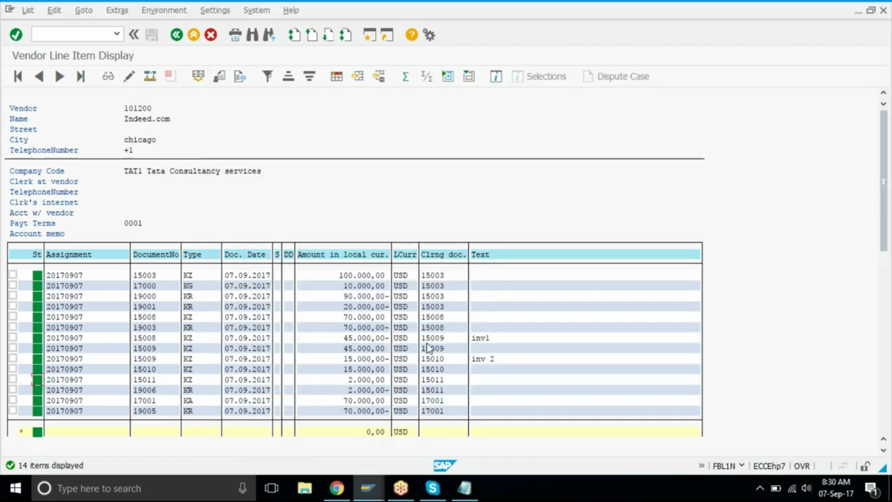
pyautogui.click(376, 480)
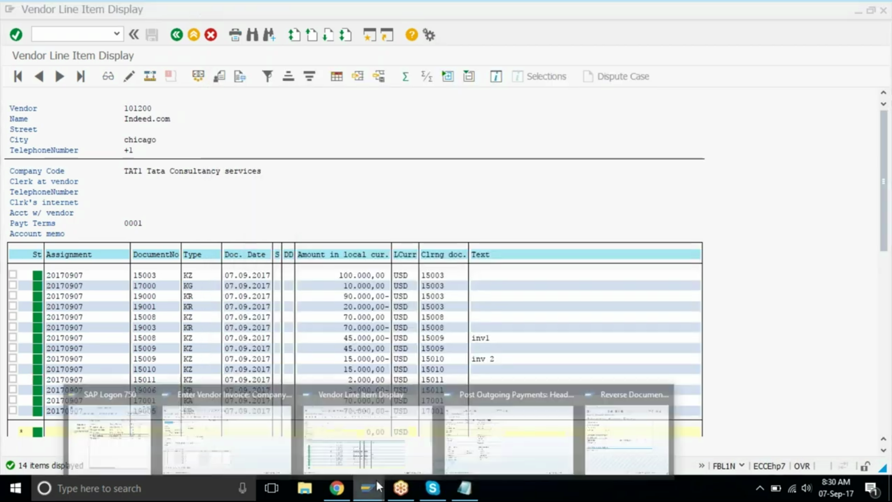
pyautogui.click(624, 448)
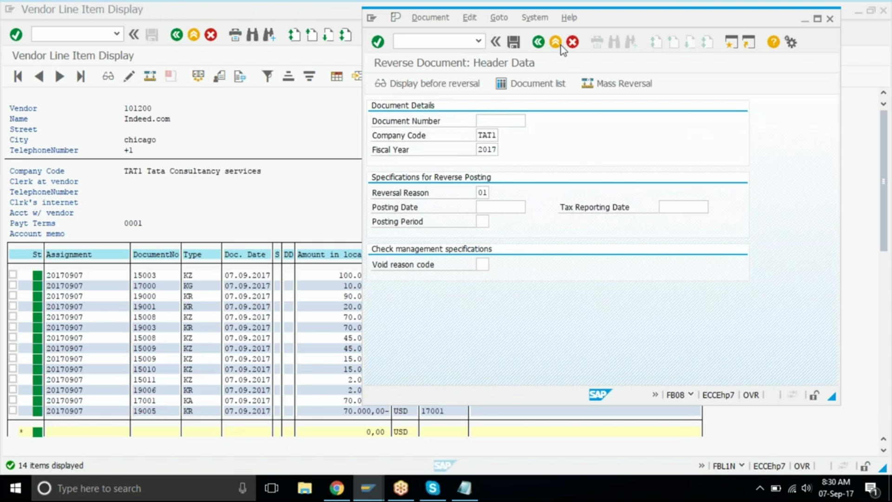
pyautogui.click(559, 45)
pyautogui.click(542, 271)
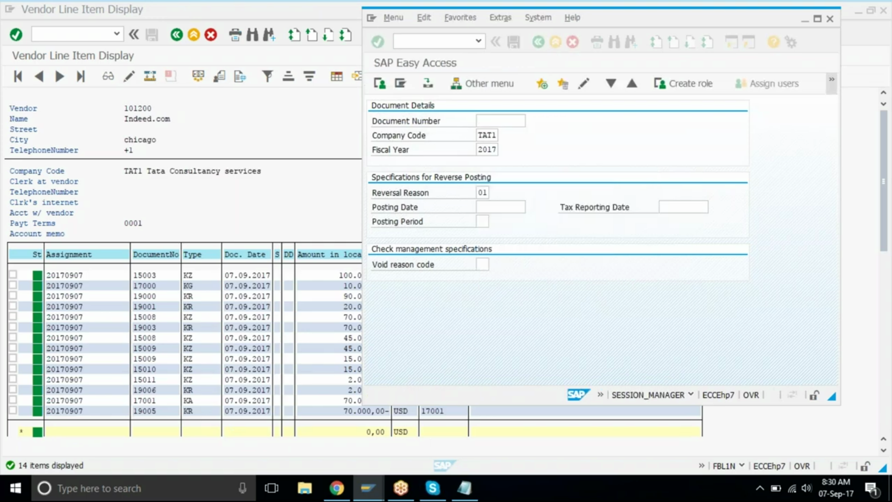
# Step: Enlarge the session window and open FBRA - Reset Cleared Items from the Accounts Payable document transactions
pyautogui.moveTo(541, 205); pyautogui.dragTo(604, 207)
pyautogui.click(518, 314)
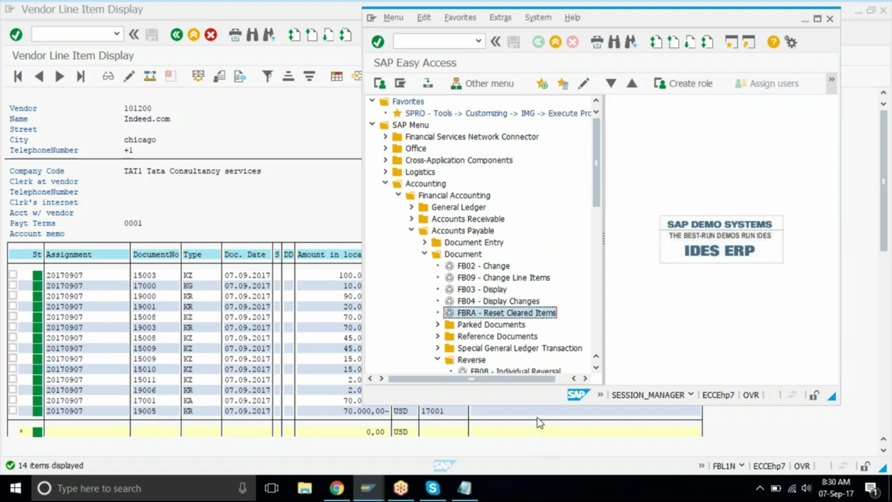
pyautogui.moveTo(556, 405); pyautogui.dragTo(563, 473)
pyautogui.click(447, 225)
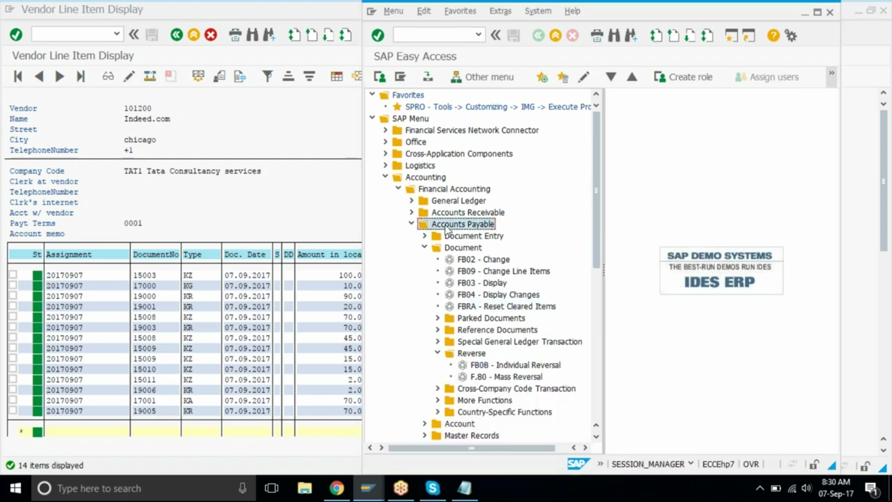
pyautogui.click(458, 249)
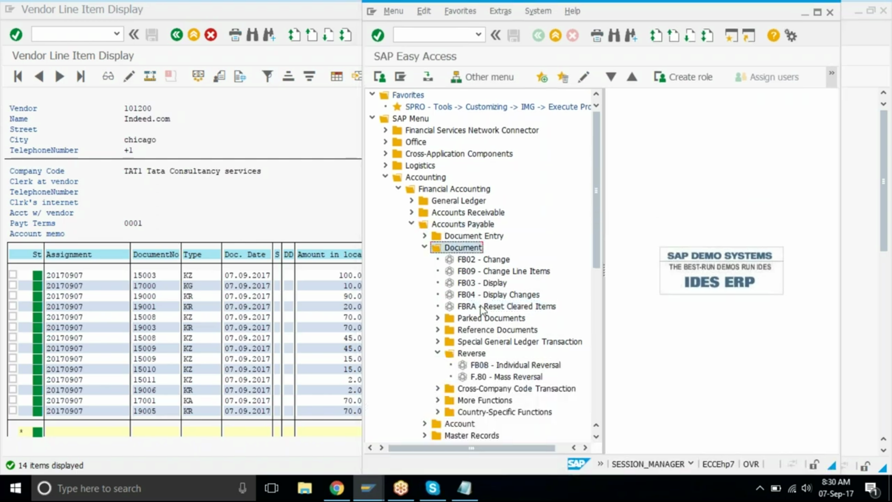
pyautogui.click(482, 308)
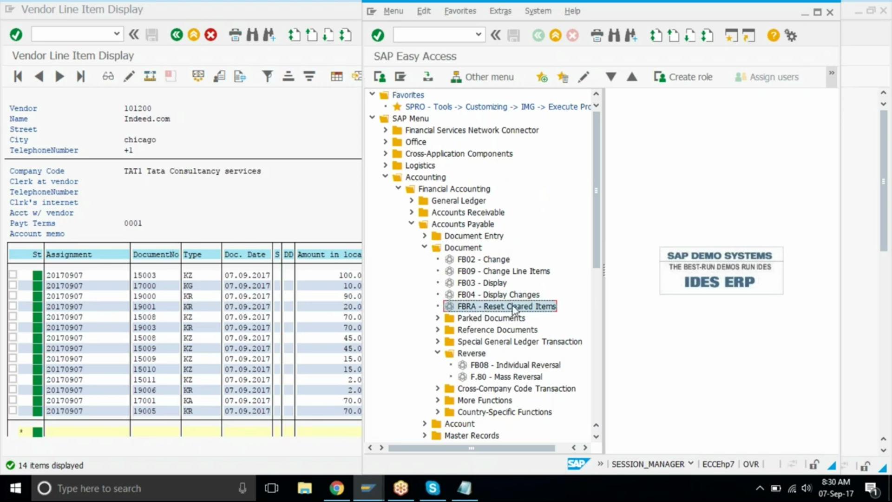
pyautogui.doubleClick(514, 309)
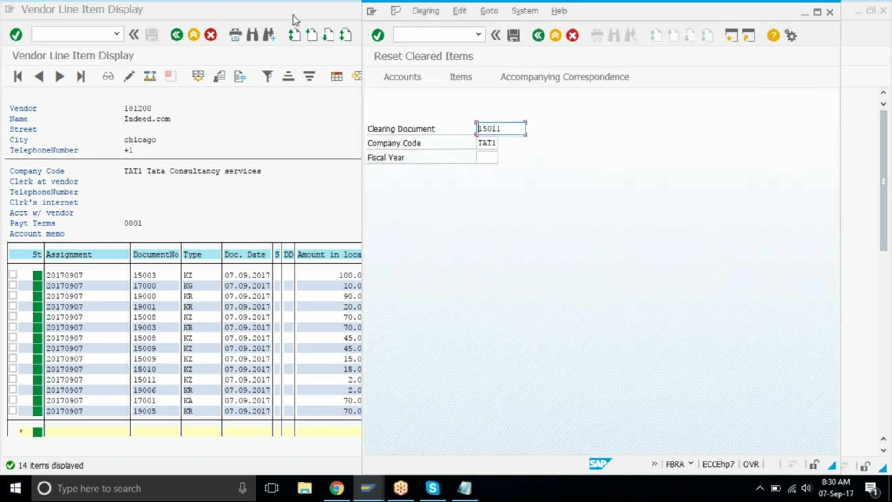
# Step: Go back to the Vendor Line Item Display and check the clearing document of the 2.000,00 USD payment
pyautogui.doubleClick(292, 11)
pyautogui.click(291, 10)
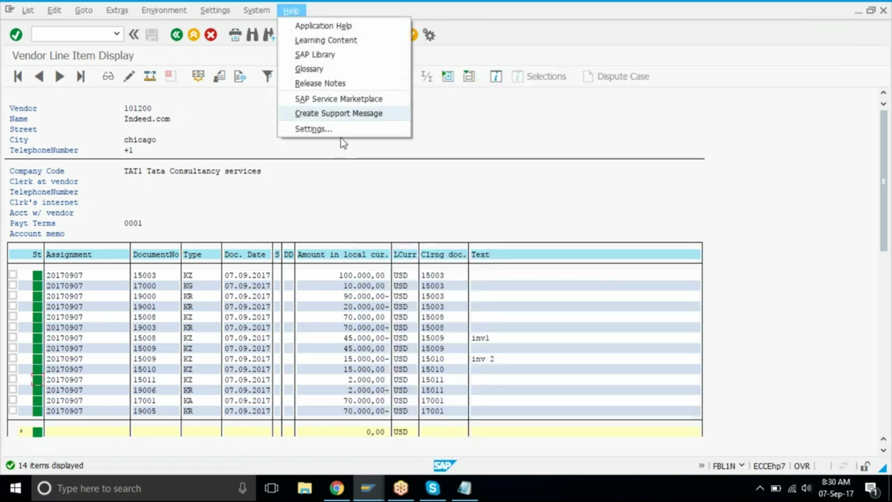
pyautogui.click(445, 382)
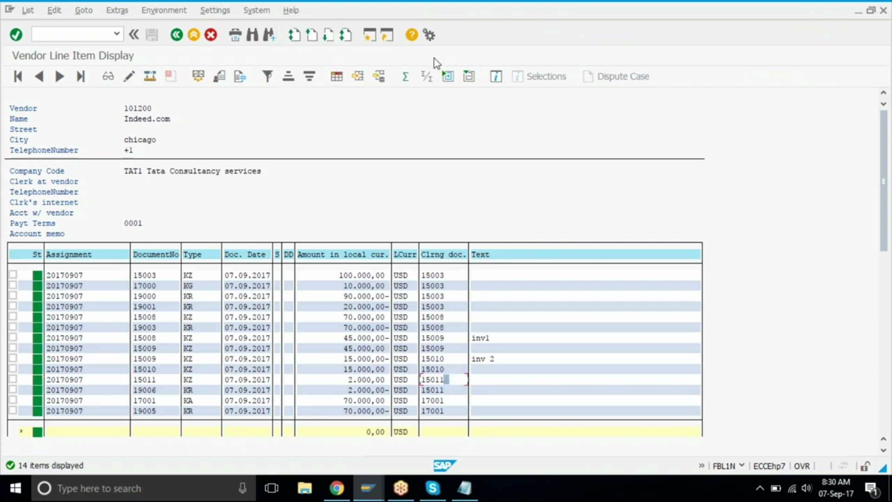
# Step: Open transaction FB08 in a new session and try to reverse document 19006 in company code TAT1
pyautogui.click(372, 37)
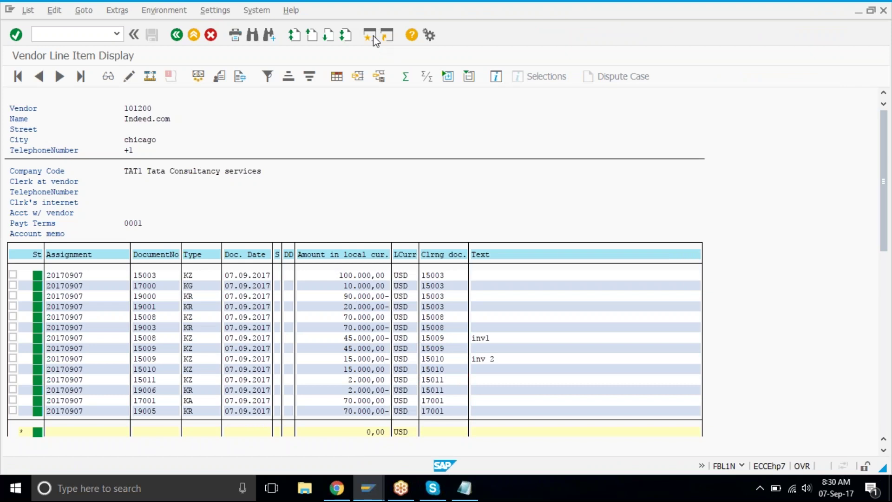
pyautogui.write('fvb')
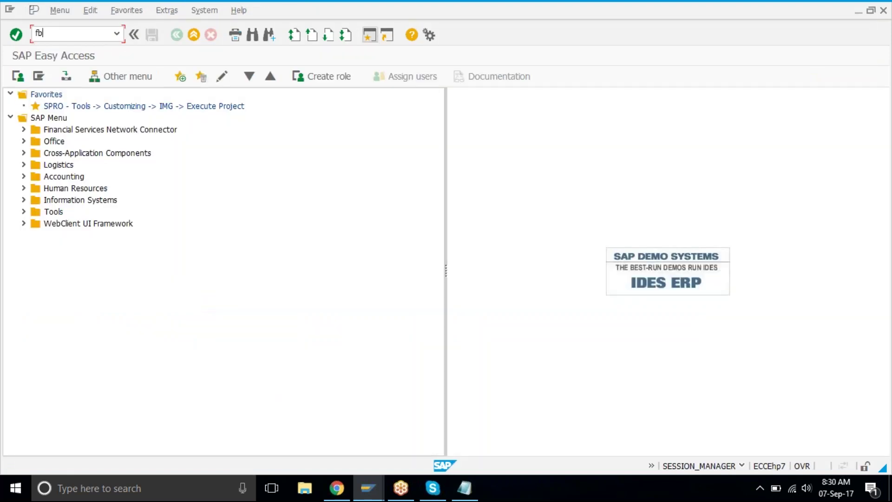
pyautogui.write('8')
pyautogui.press('Return')
pyautogui.write('19006')
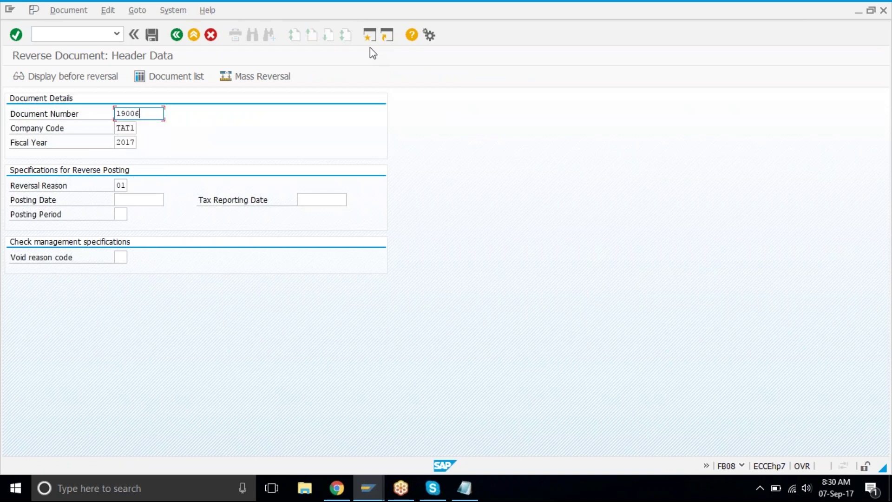
pyautogui.press('Return')
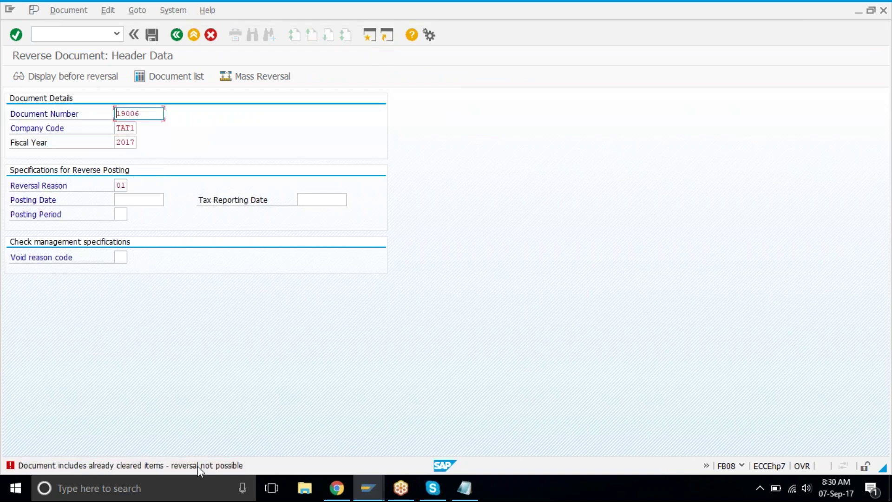
# Step: Look up clearing document 15011, try to reverse it in FB08, and exit the transaction without keeping the data
pyautogui.click(364, 480)
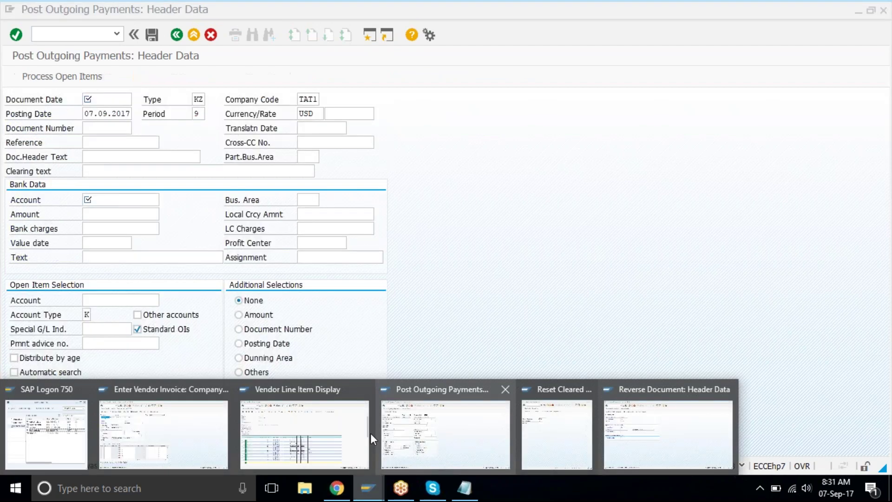
pyautogui.click(367, 433)
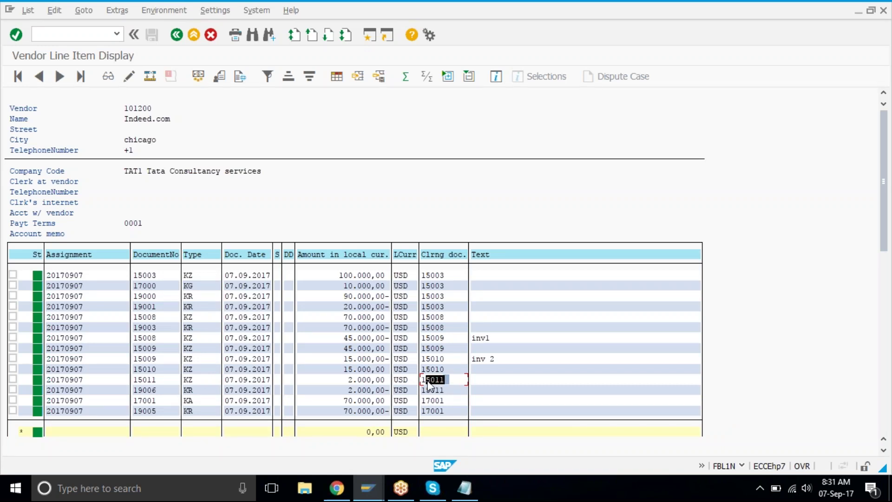
pyautogui.click(370, 500)
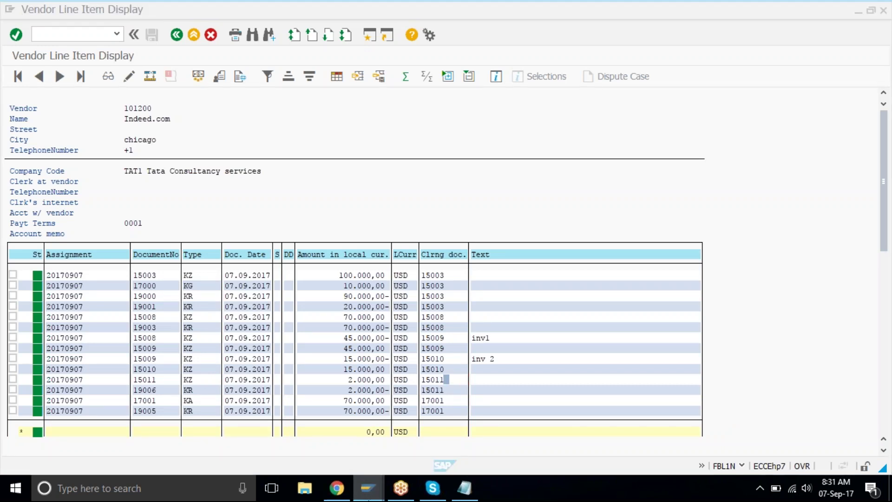
pyautogui.click(635, 420)
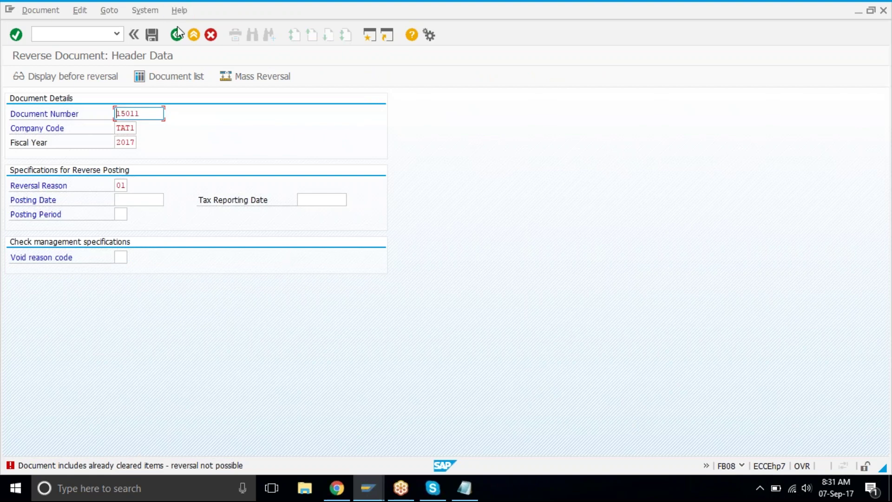
pyautogui.click(194, 35)
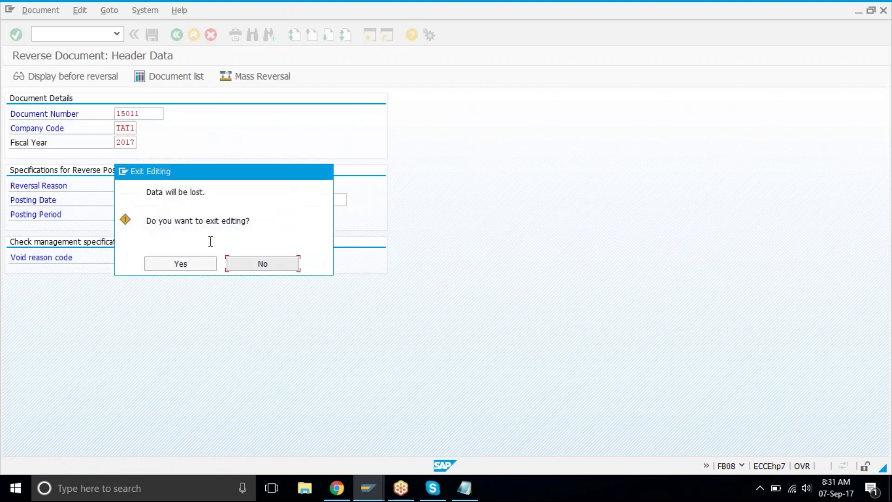
pyautogui.click(205, 258)
# Step: Compare the clearing document entered in Reset Cleared Items with the 15011 entries in Indeed.com's line items
pyautogui.moveTo(368, 488)
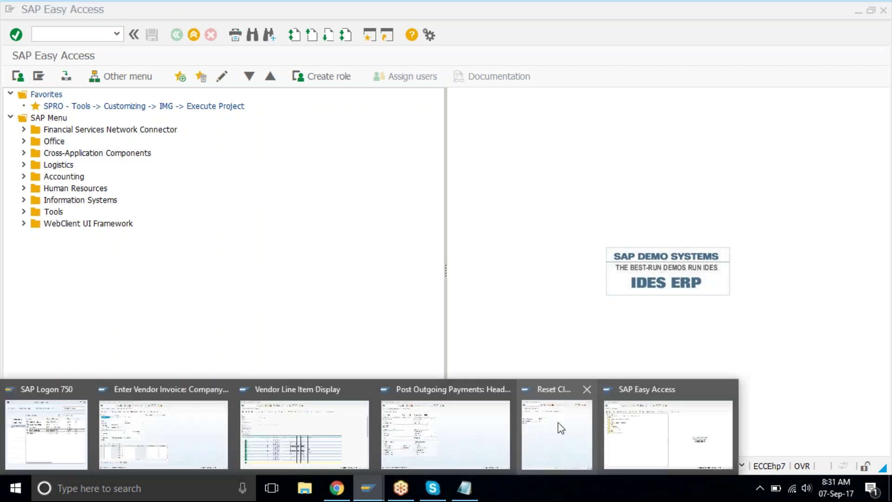
pyautogui.click(304, 435)
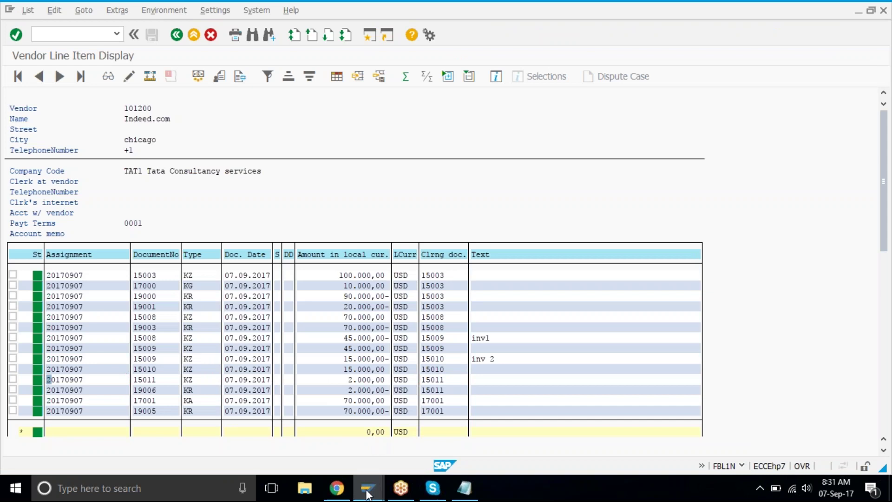
pyautogui.moveTo(368, 492)
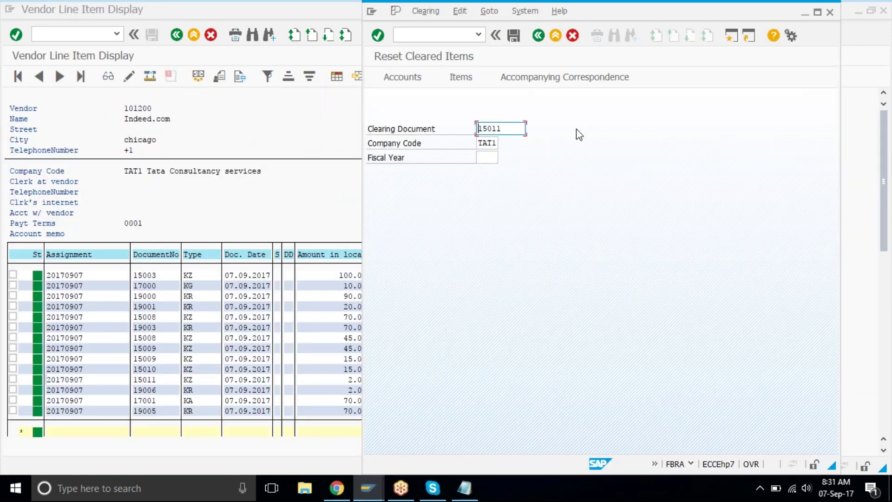
pyautogui.click(553, 35)
pyautogui.click(320, 161)
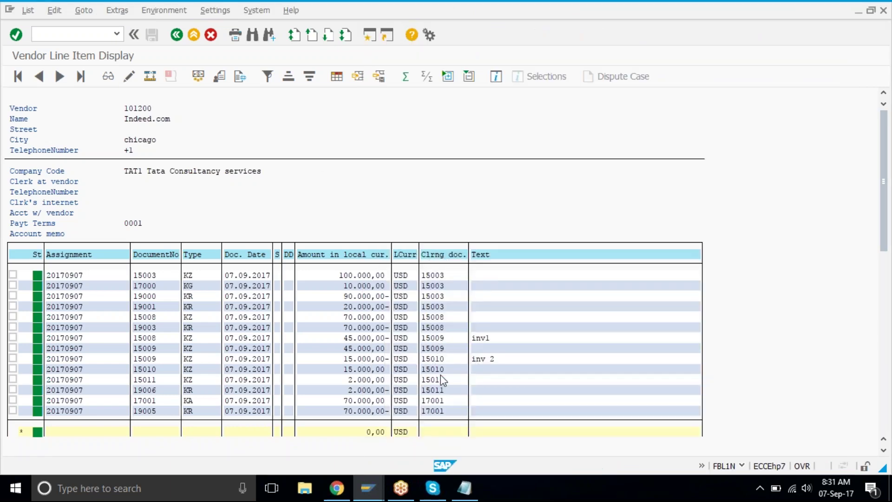
pyautogui.moveTo(444, 379); pyautogui.dragTo(422, 394)
# Step: Return to Reset Cleared Items and bring up the reversal choice for clearing document 15011 in company code TAT1
pyautogui.click(369, 499)
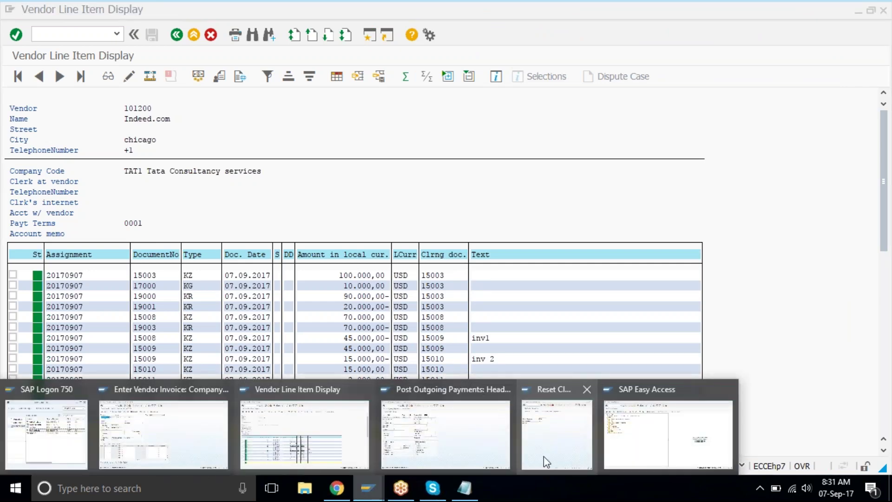
pyautogui.click(544, 456)
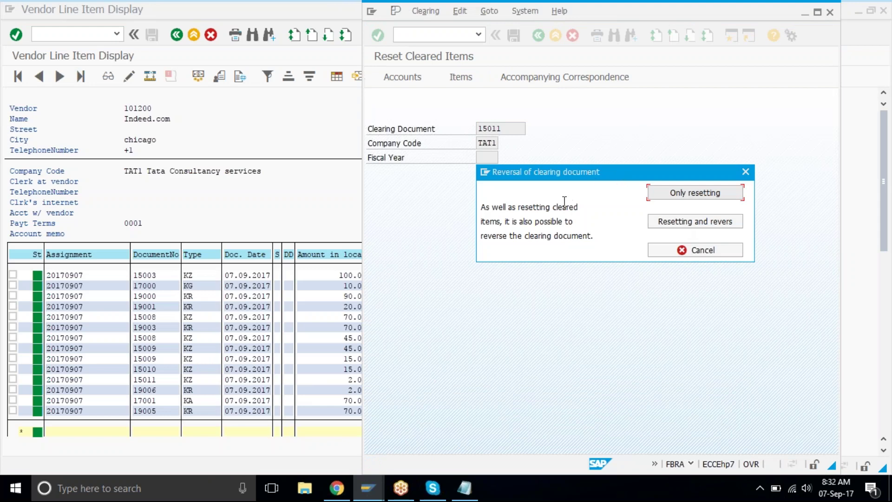
pyautogui.moveTo(599, 184); pyautogui.dragTo(542, 206)
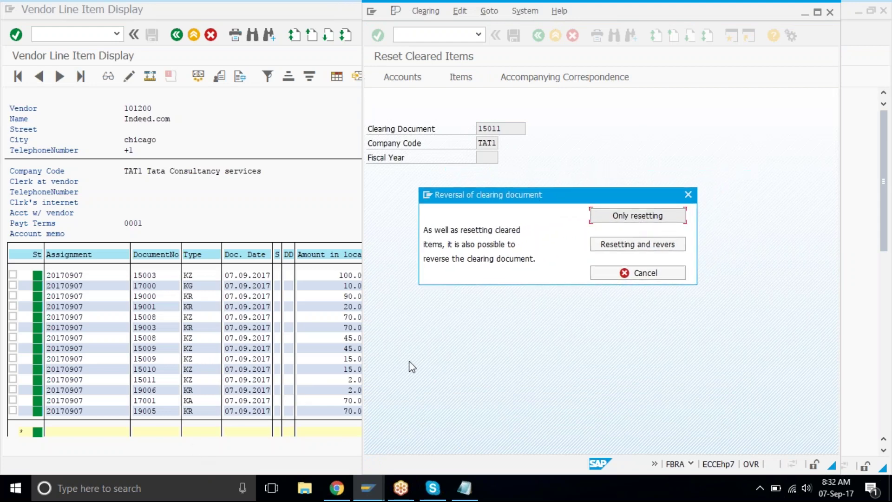
# Step: Examine the status and document numbers of payment 15011 and invoice 19006 in Indeed.com's line items
pyautogui.click(336, 378)
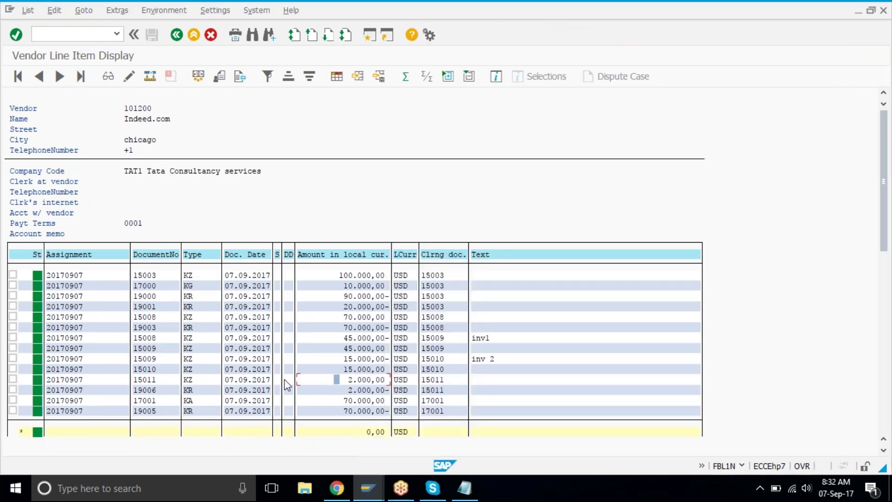
pyautogui.click(166, 390)
pyautogui.click(37, 379)
pyautogui.click(37, 388)
pyautogui.click(37, 383)
pyautogui.click(37, 391)
pyautogui.click(142, 381)
pyautogui.click(154, 390)
# Step: Check the resetting and reversal options against the 15011 payment row in the Vendor Line Item Display
pyautogui.click(373, 492)
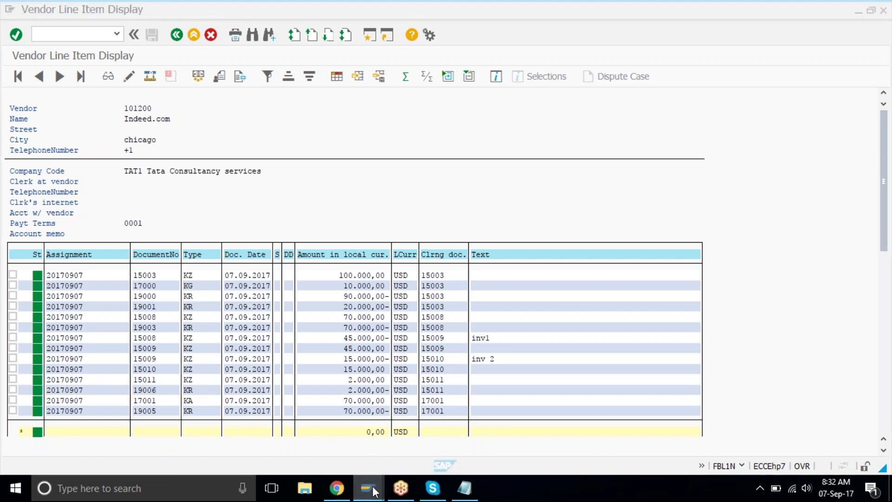
pyautogui.click(626, 446)
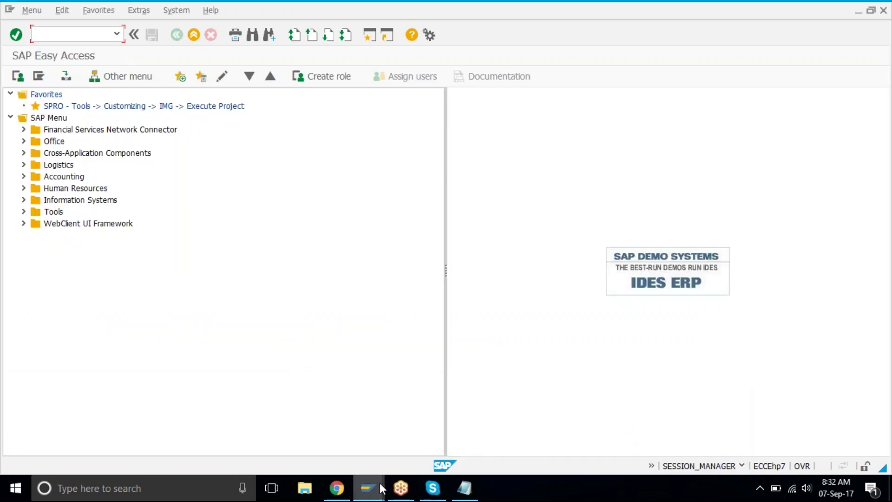
pyautogui.click(371, 493)
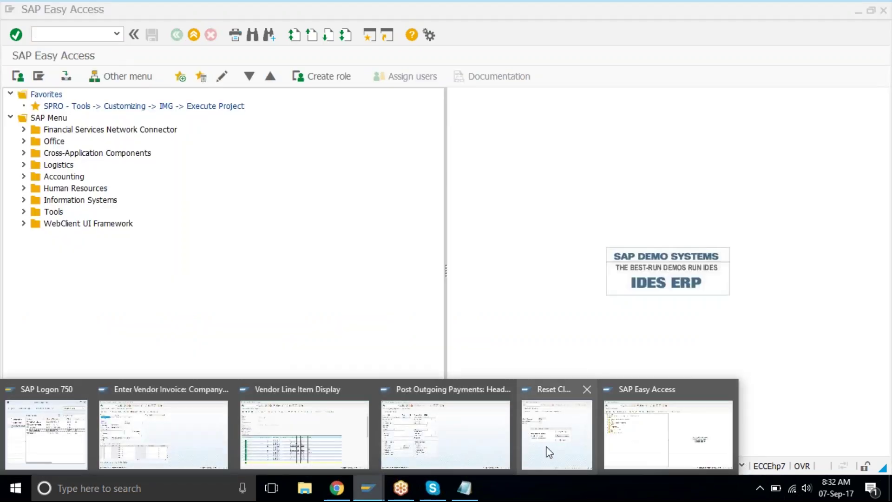
pyautogui.click(549, 452)
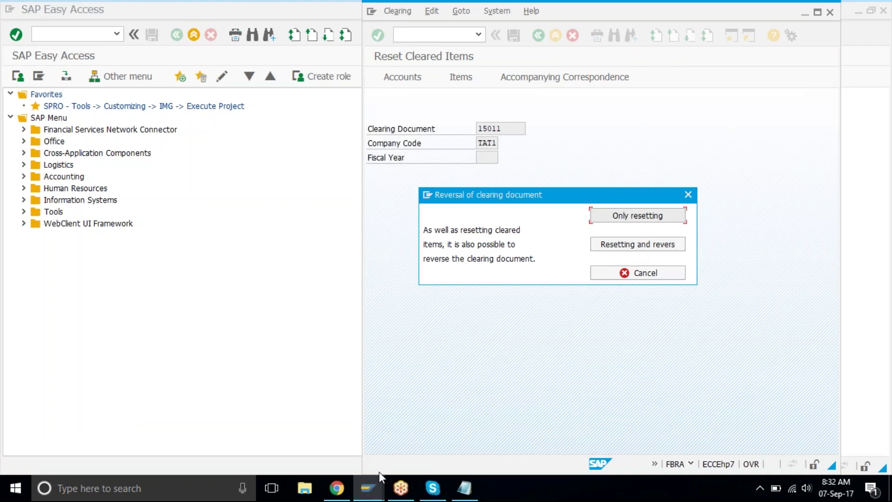
pyautogui.click(377, 492)
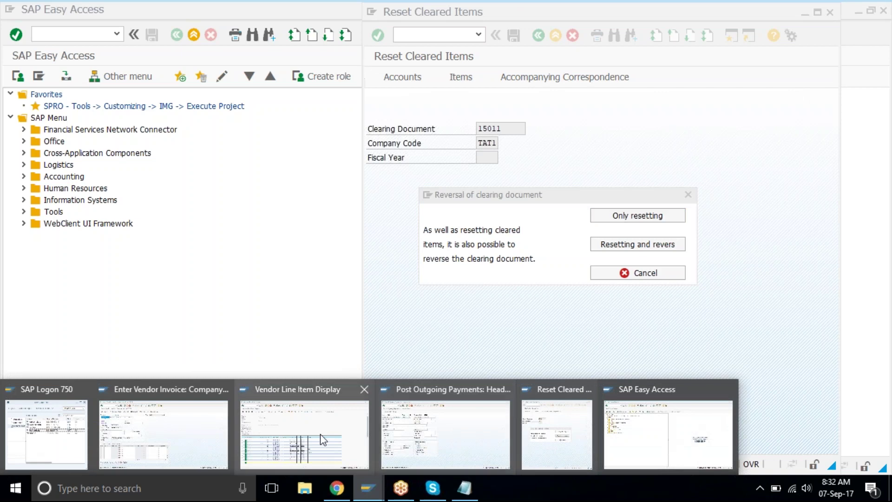
pyautogui.click(297, 433)
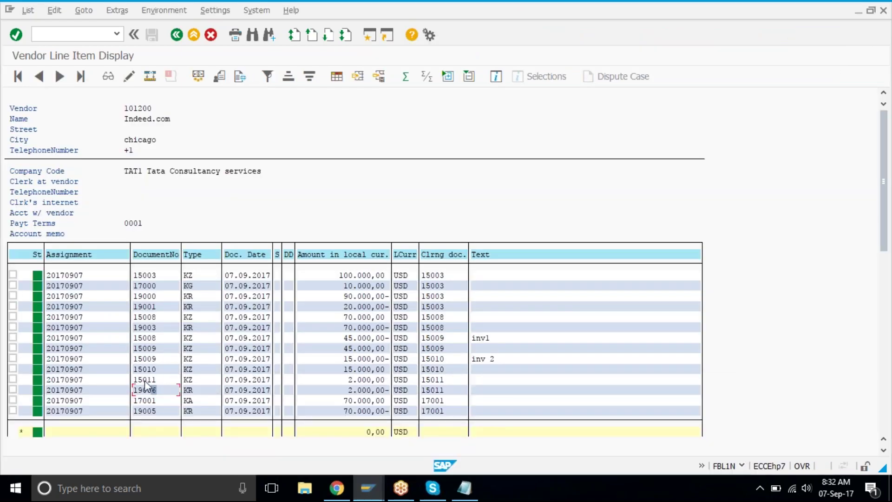
pyautogui.moveTo(129, 396); pyautogui.dragTo(459, 388)
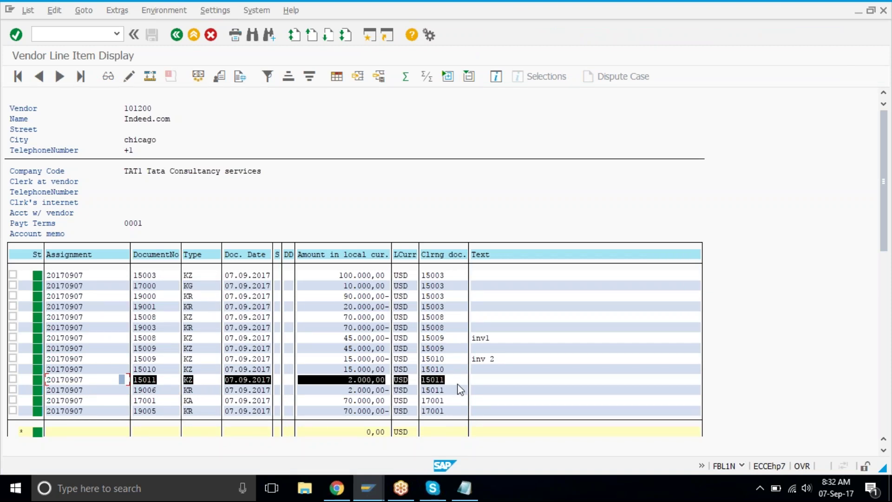
pyautogui.moveTo(458, 385); pyautogui.dragTo(458, 385)
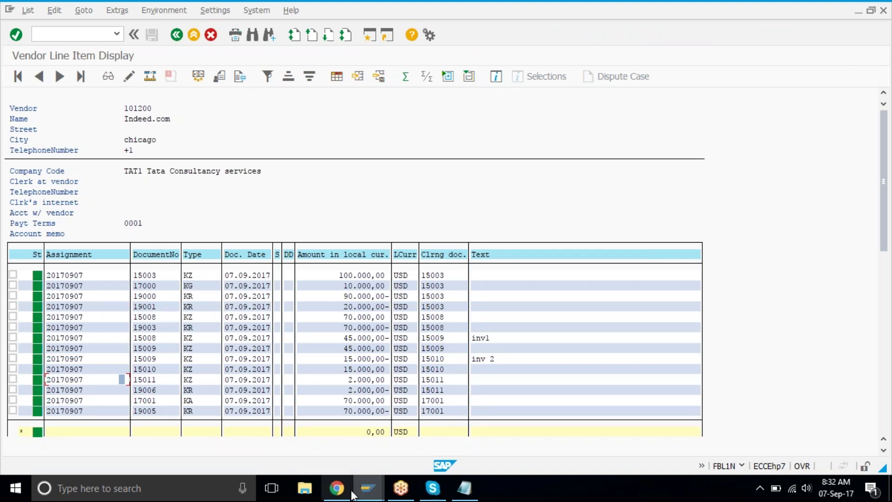
# Step: Reset and reverse clearing document 15011, accept the reversal data, and acknowledge the information dialogs
pyautogui.click(382, 489)
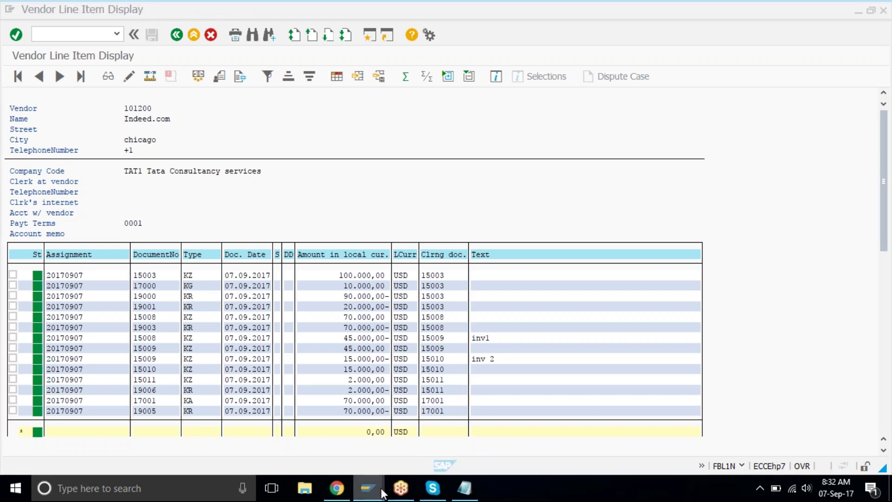
pyautogui.click(669, 455)
pyautogui.click(655, 244)
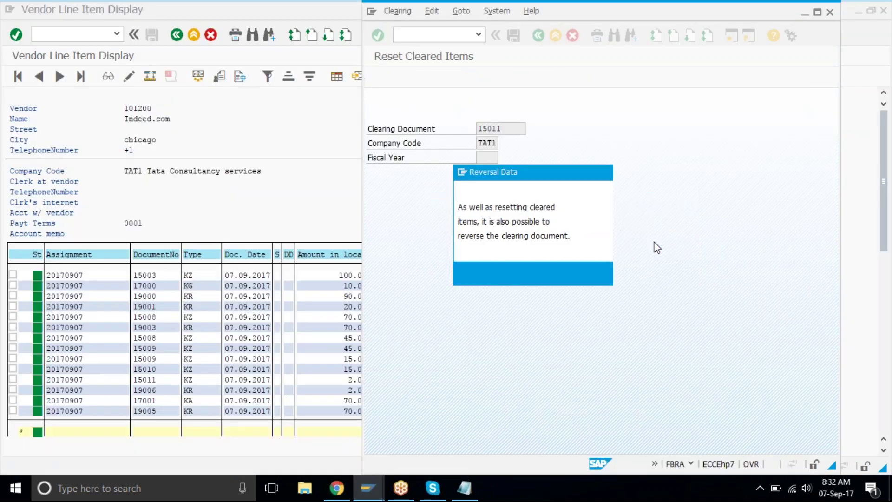
pyautogui.click(577, 274)
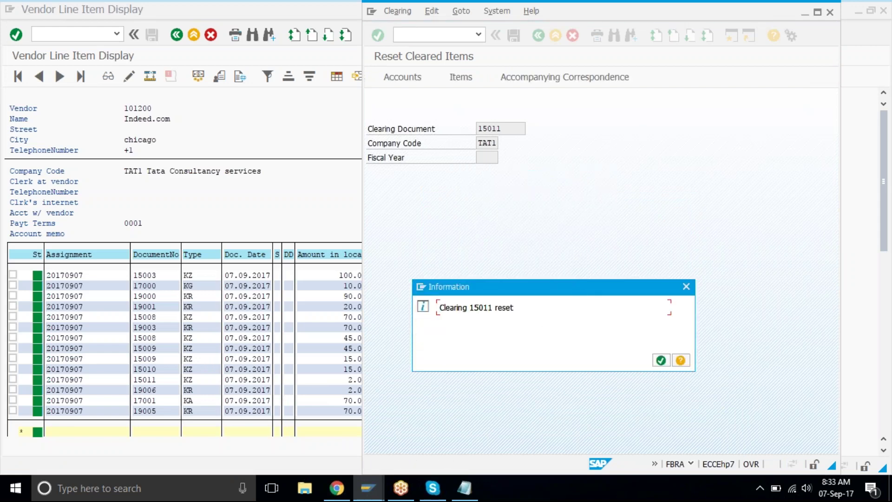
pyautogui.press('Return')
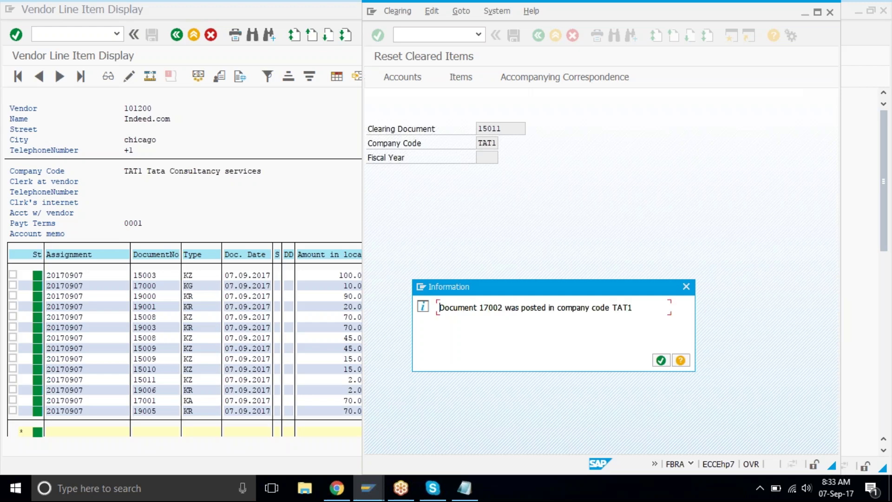
pyautogui.press('Return')
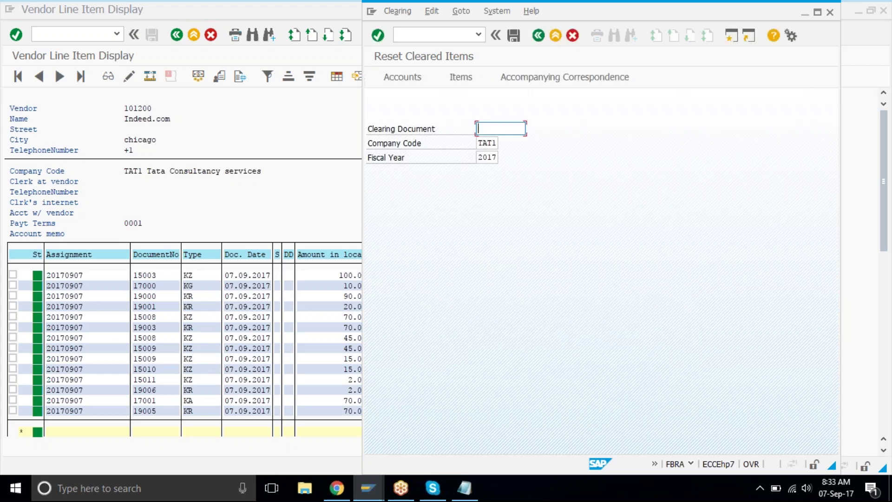
# Step: Refresh Indeed.com's line items in the Vendor Line Item Display
pyautogui.click(273, 191)
pyautogui.click(33, 14)
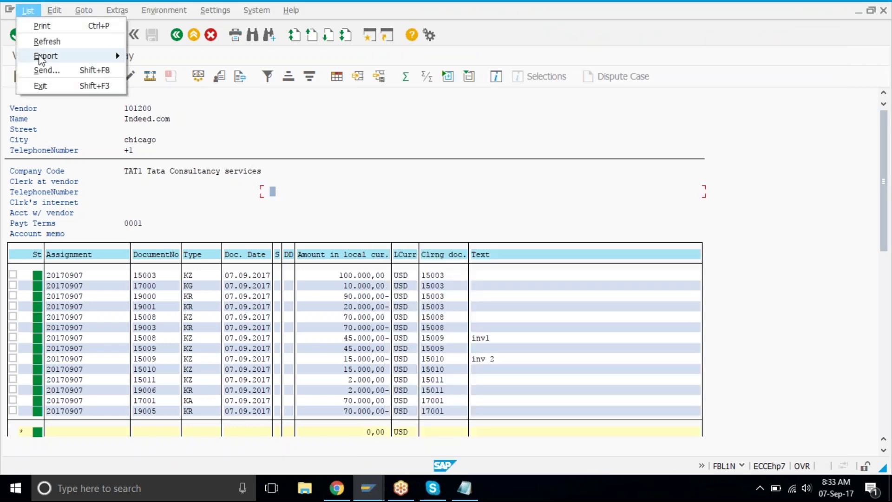
pyautogui.click(37, 42)
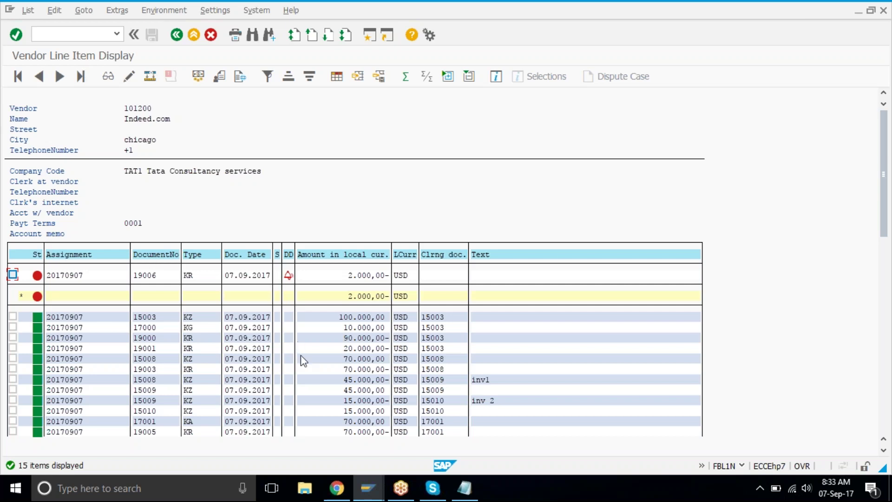
# Step: Switch to the training document in Google Sheets and review the Accounts Payable topics, including Automatic Payment Program, House Banks, Down Payment Posting and Cash discount received
pyautogui.click(342, 492)
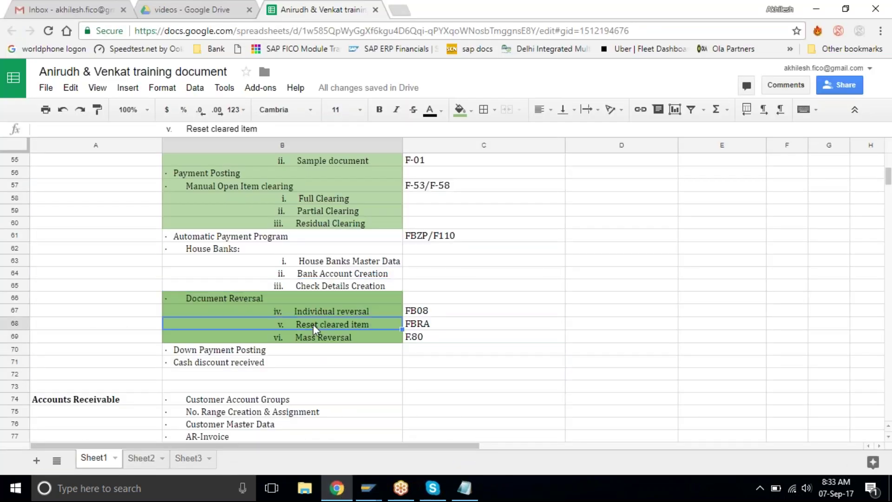
pyautogui.moveTo(196, 238); pyautogui.dragTo(315, 286)
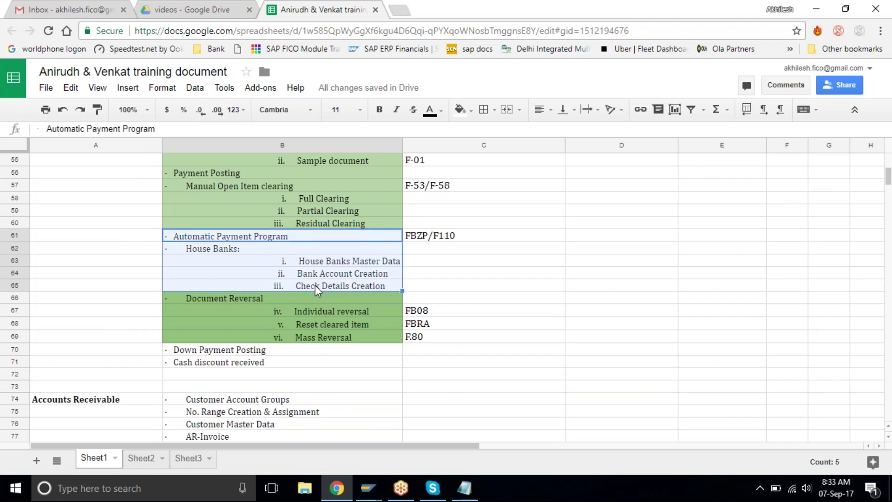
pyautogui.click(209, 354)
pyautogui.click(236, 364)
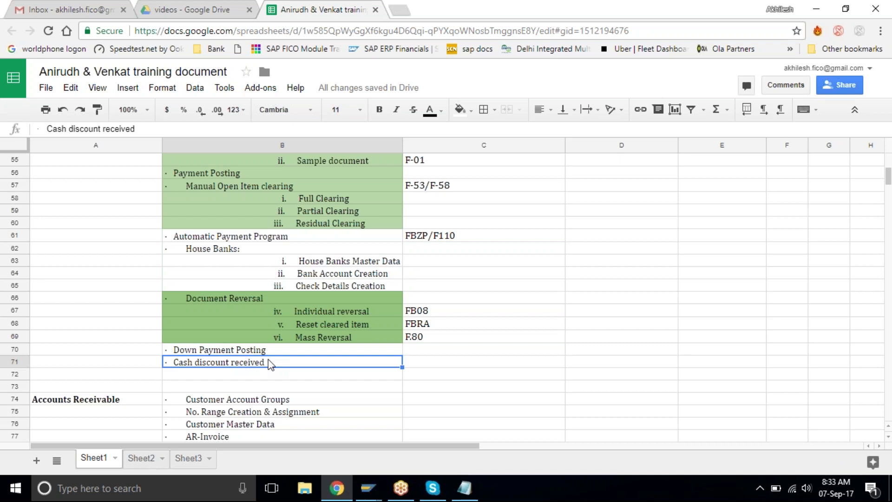
pyautogui.scroll(1, 271, 365)
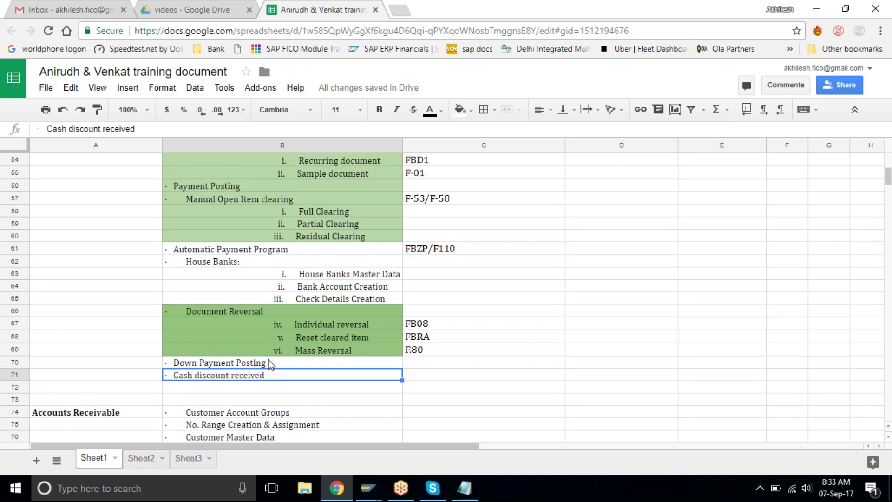
pyautogui.scroll(3, 271, 365)
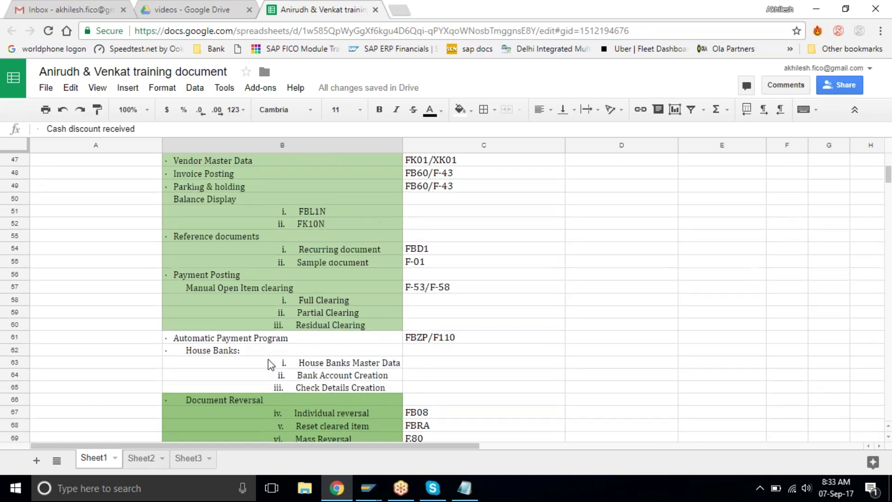
pyautogui.scroll(-1, 271, 364)
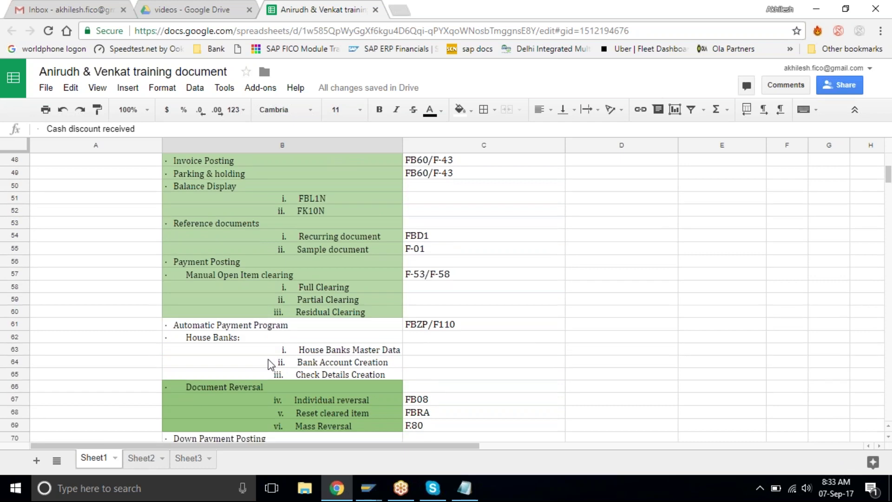
pyautogui.scroll(2, 269, 364)
pyautogui.scroll(2, 269, 364)
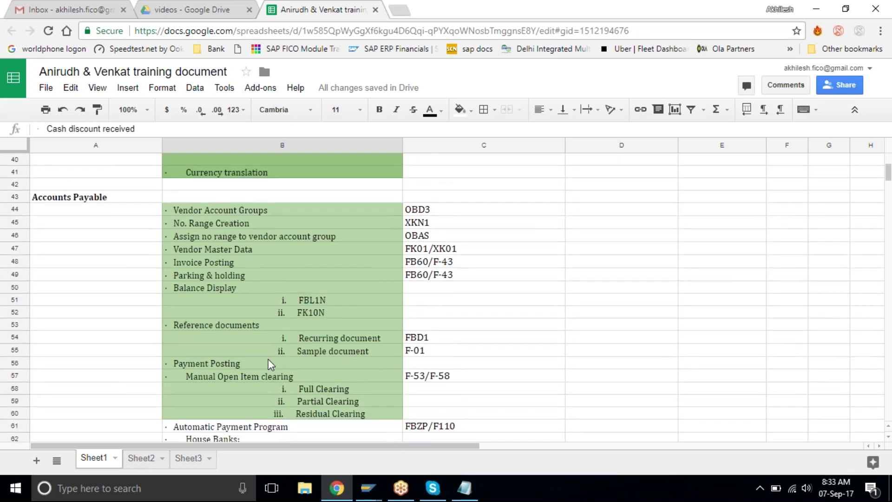
pyautogui.scroll(-1, 270, 364)
pyautogui.scroll(-1, 268, 364)
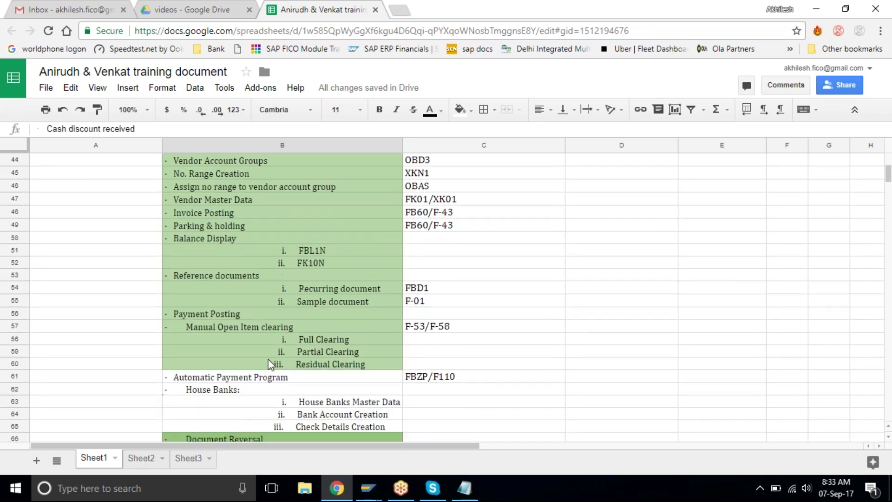
pyautogui.scroll(-4, 270, 364)
pyautogui.scroll(-2, 269, 364)
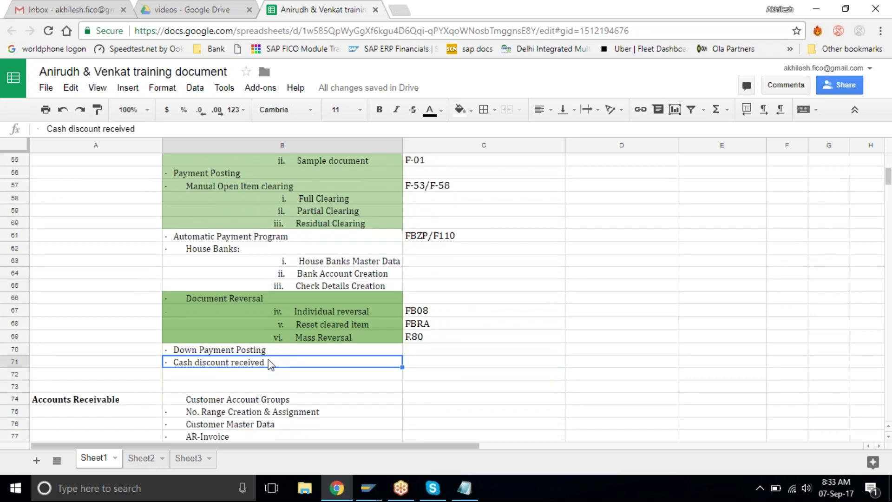
# Step: Review the Accounts Receivable topics and the Taxes entries for sales, purchases and withholding in the training document
pyautogui.scroll(-5, 270, 364)
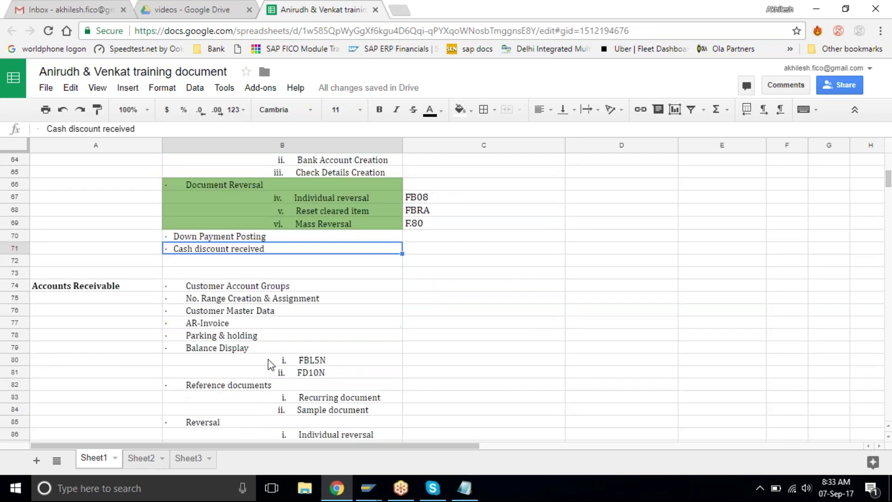
pyautogui.scroll(-4, 268, 359)
pyautogui.click(222, 238)
pyautogui.moveTo(223, 244); pyautogui.dragTo(263, 263)
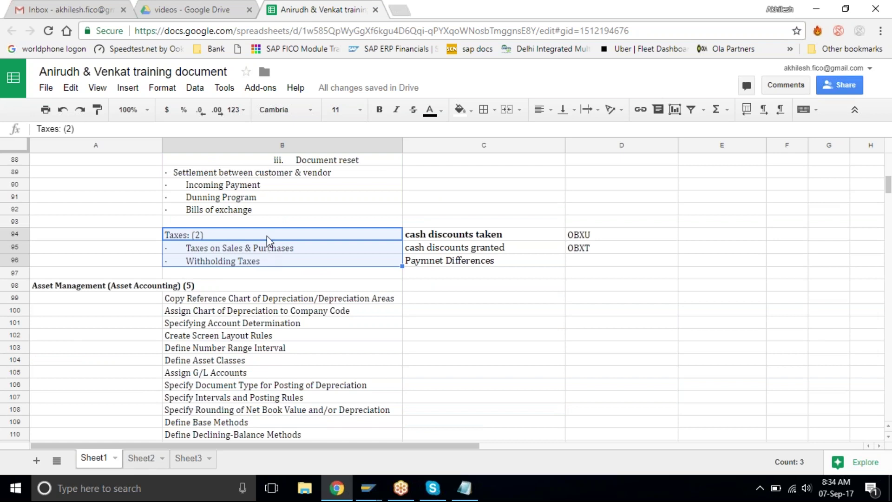
# Step: Go back through the training document to the start of the Accounts Payable topics and their transaction codes
pyautogui.scroll(6, 267, 235)
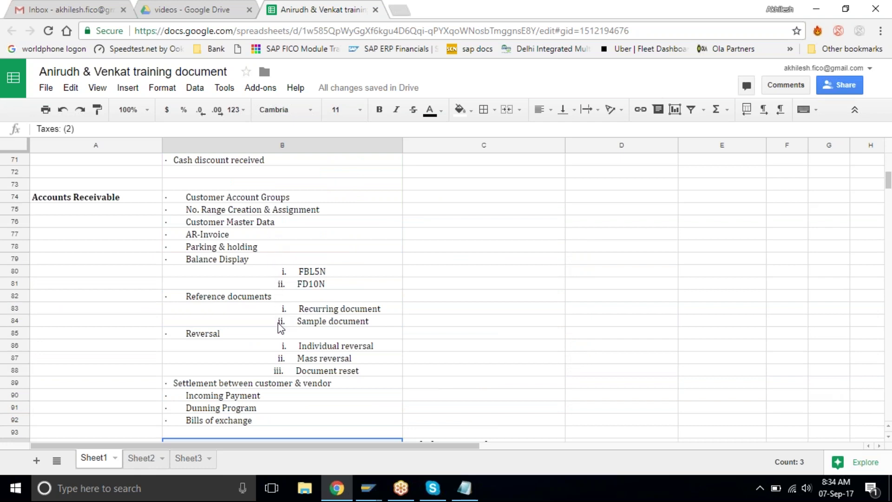
pyautogui.scroll(7, 278, 323)
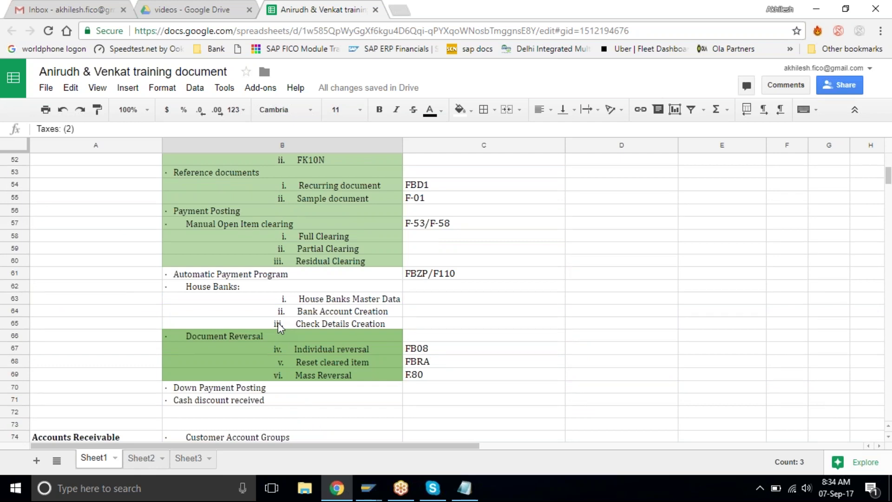
pyautogui.scroll(2, 278, 322)
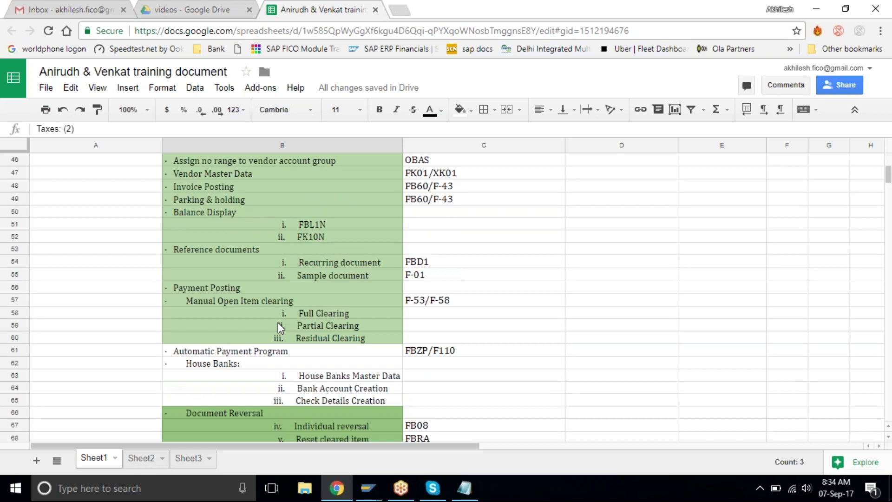
pyautogui.scroll(1, 278, 323)
pyautogui.scroll(1, 278, 323)
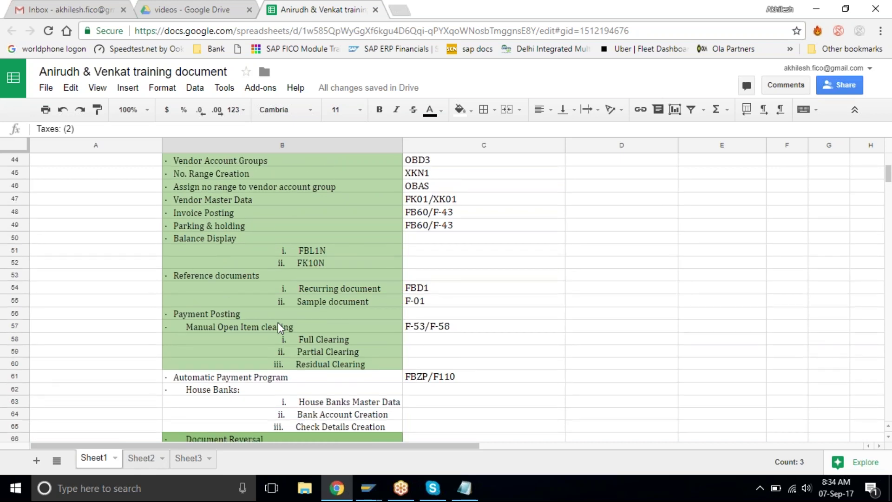
pyautogui.scroll(1, 278, 322)
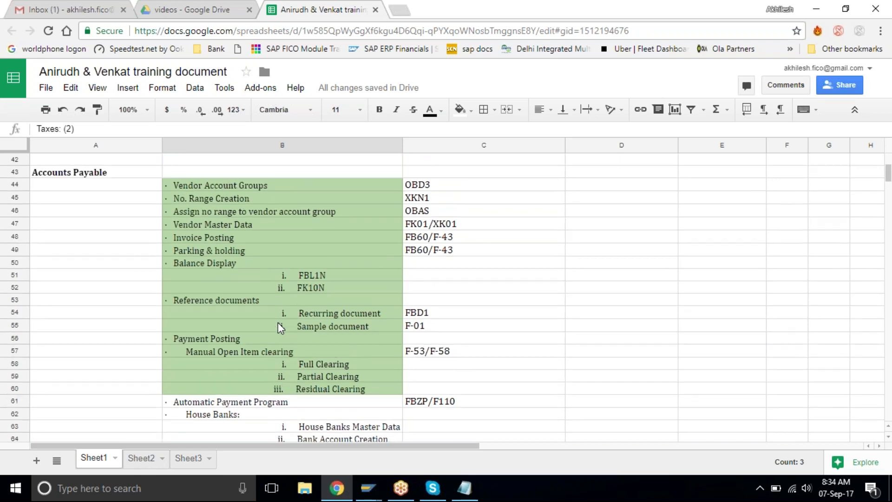
# Step: Fill the Accounts Payable topics from Vendor Account Groups to Residual Clearing (B44:B60) with the next darker shade of green
pyautogui.scroll(-1, 278, 323)
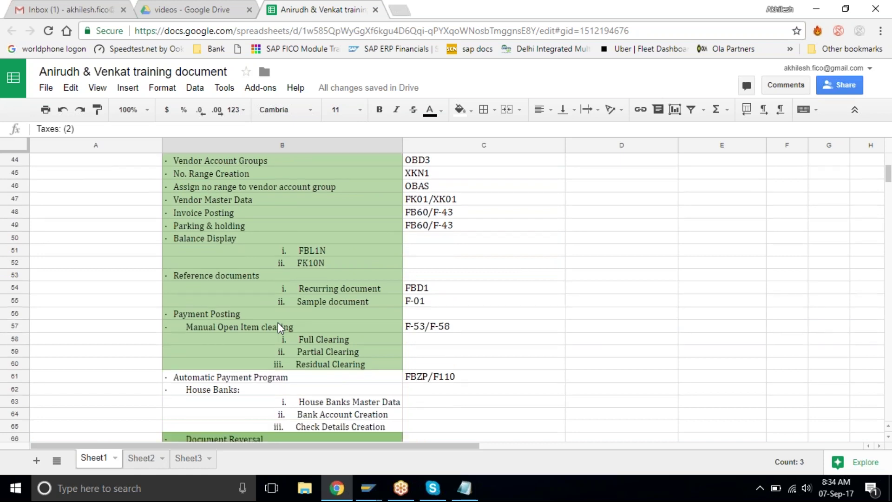
pyautogui.scroll(1, 278, 322)
pyautogui.scroll(-1, 278, 322)
pyautogui.scroll(1, 278, 328)
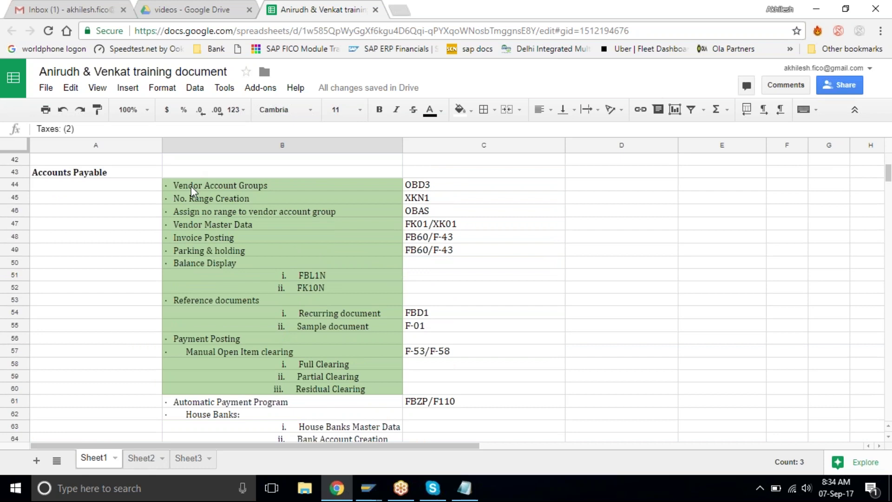
pyautogui.moveTo(192, 186); pyautogui.dragTo(330, 381)
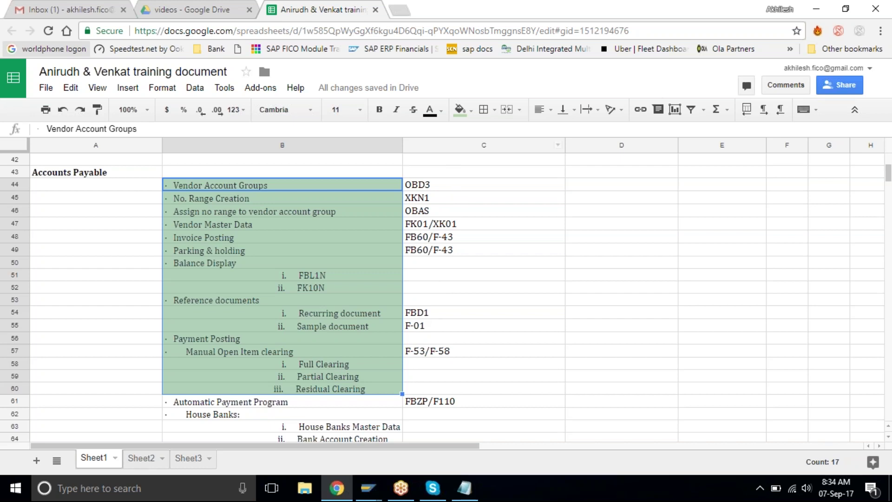
pyautogui.click(465, 115)
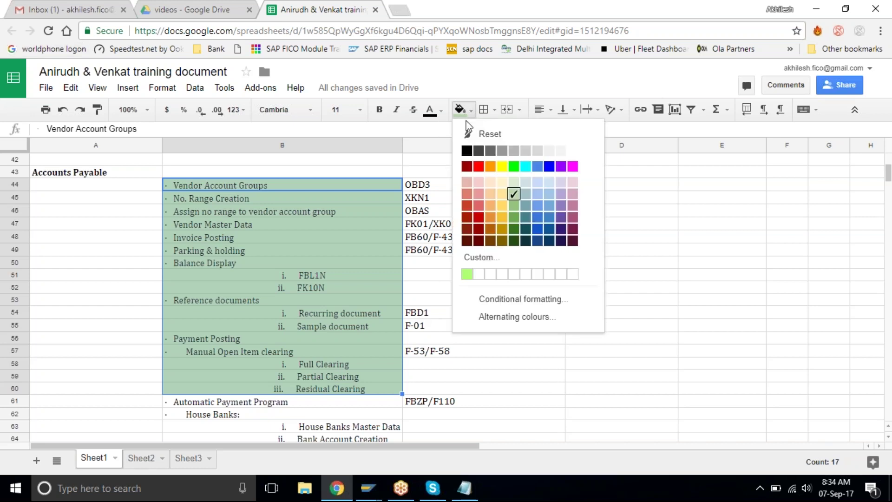
pyautogui.click(514, 205)
pyautogui.click(446, 300)
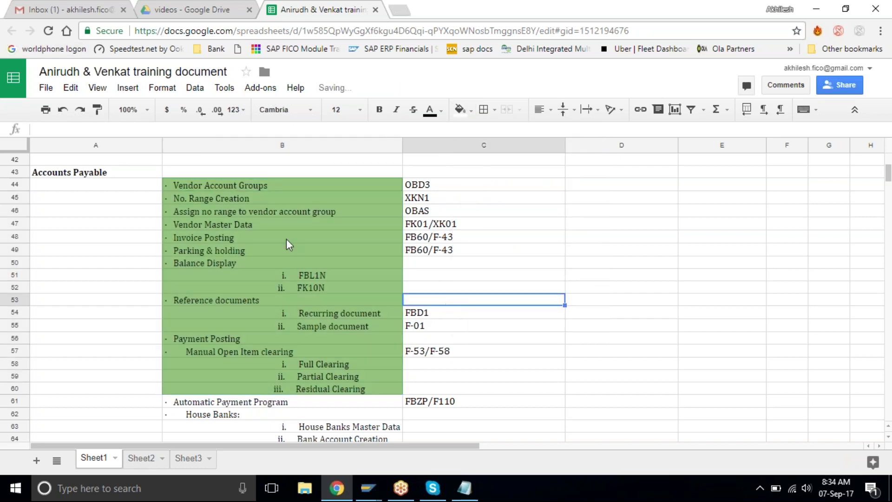
# Step: Review the highlighted and unhighlighted Accounts Payable topics, from Vendor Account Groups through Automatic Payment Program, House Banks and Document Reversal to Cash discount received
pyautogui.scroll(1, 284, 238)
pyautogui.scroll(-1, 284, 238)
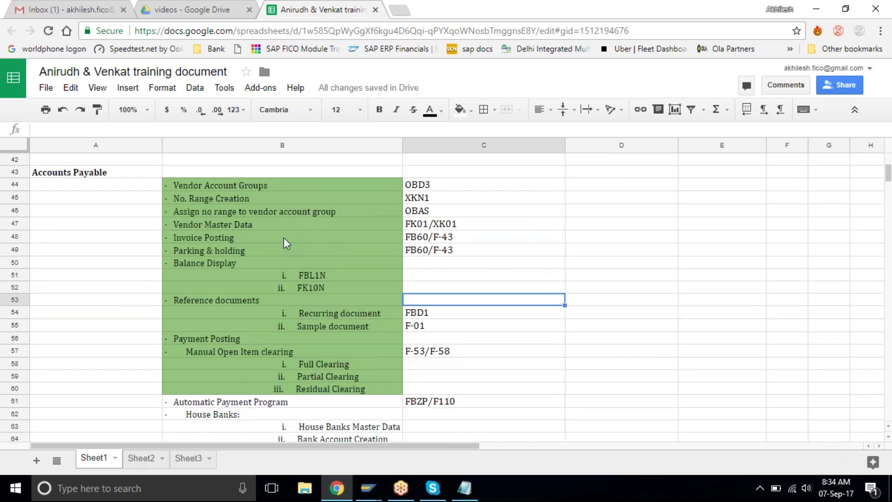
pyautogui.scroll(-1, 283, 238)
pyautogui.scroll(-2, 283, 242)
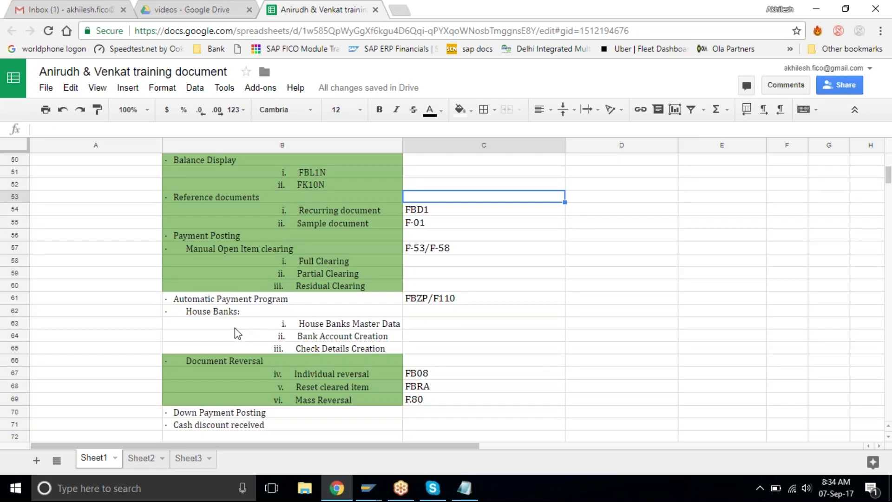
pyautogui.scroll(3, 235, 330)
pyautogui.scroll(-1, 236, 329)
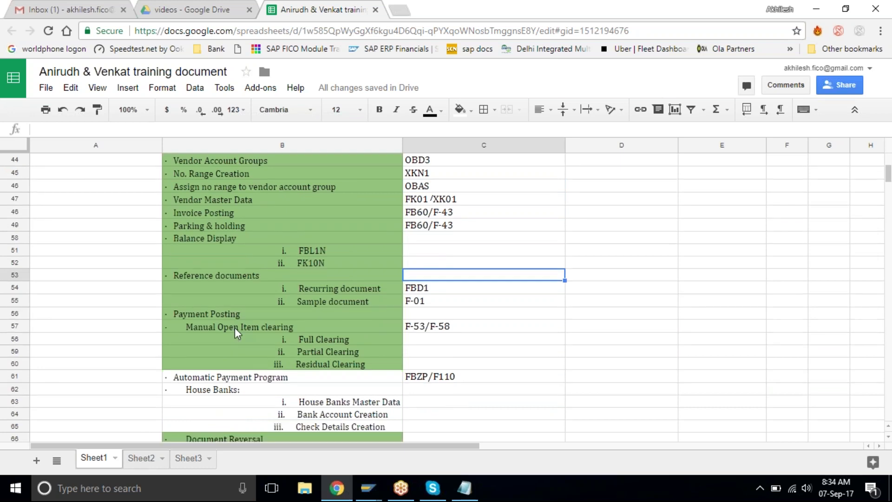
pyautogui.scroll(1, 235, 328)
pyautogui.scroll(-1, 235, 328)
pyautogui.scroll(-1, 235, 328)
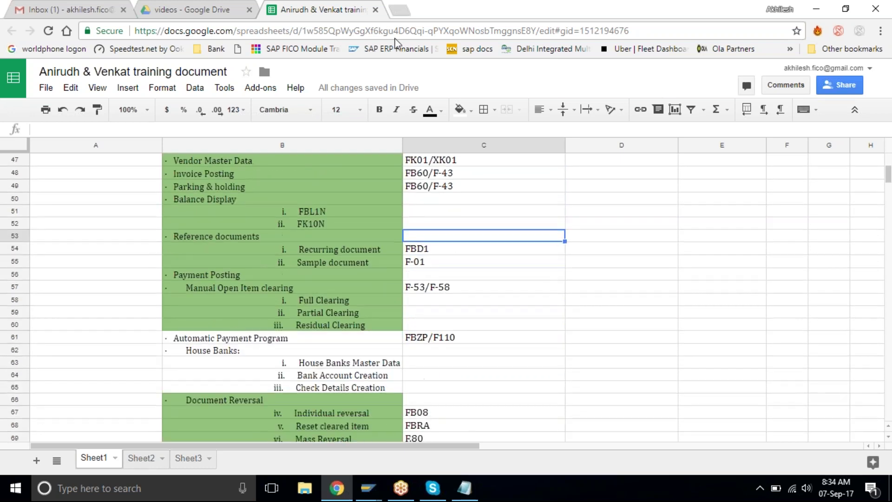